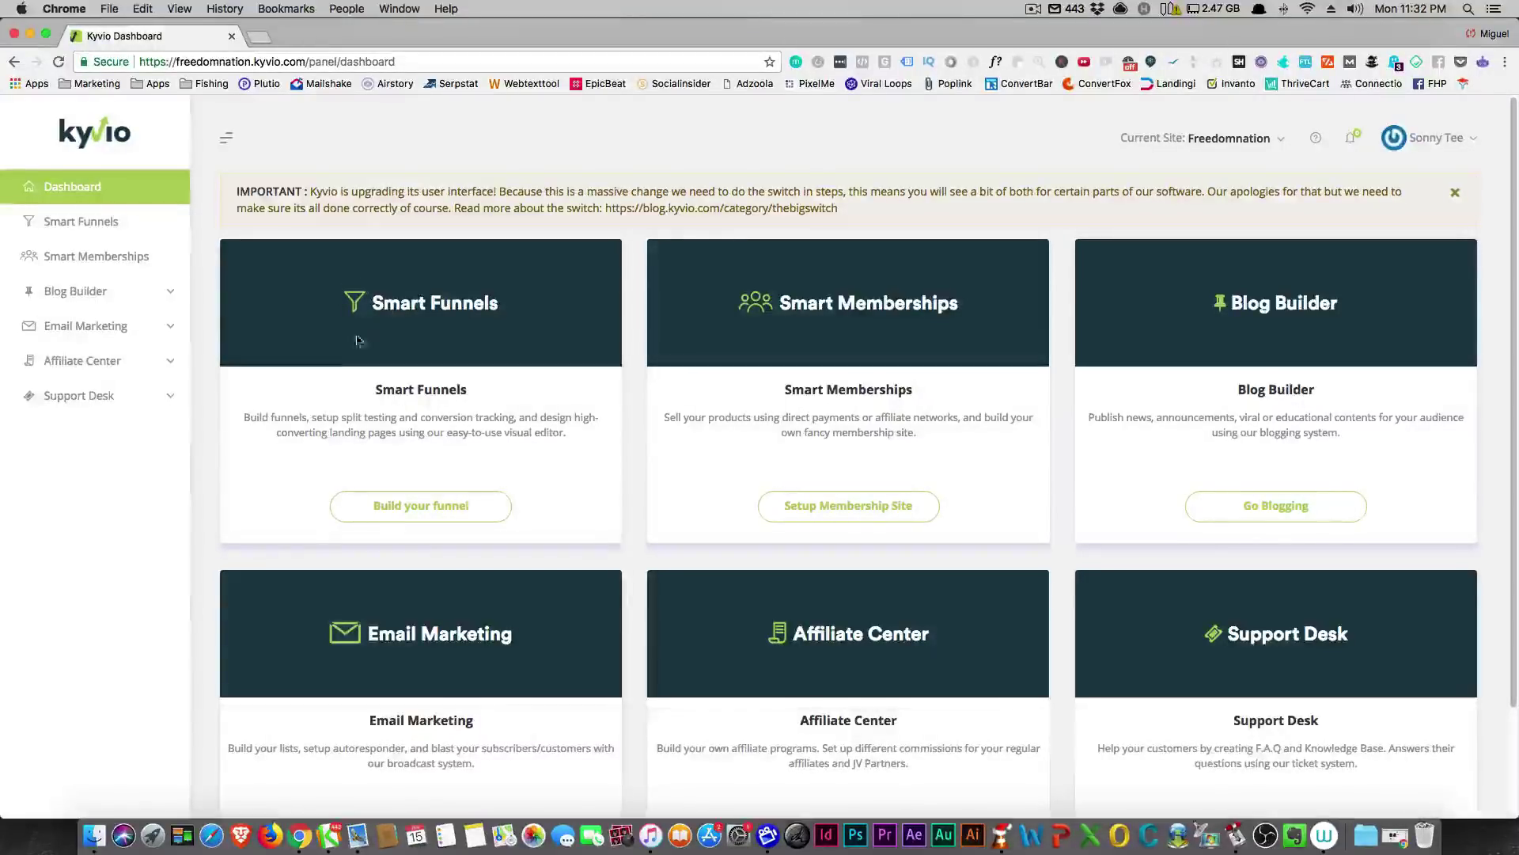
Step: Highlight the Smart Funnels, Smart Memberships and Blog Builder card titles on the dashboard
{"action": "scroll", "coordinate": [334, 346], "scroll_direction": "down", "scroll_amount": 3}
{"action": "scroll", "coordinate": [332, 348], "scroll_direction": "up", "scroll_amount": 3}
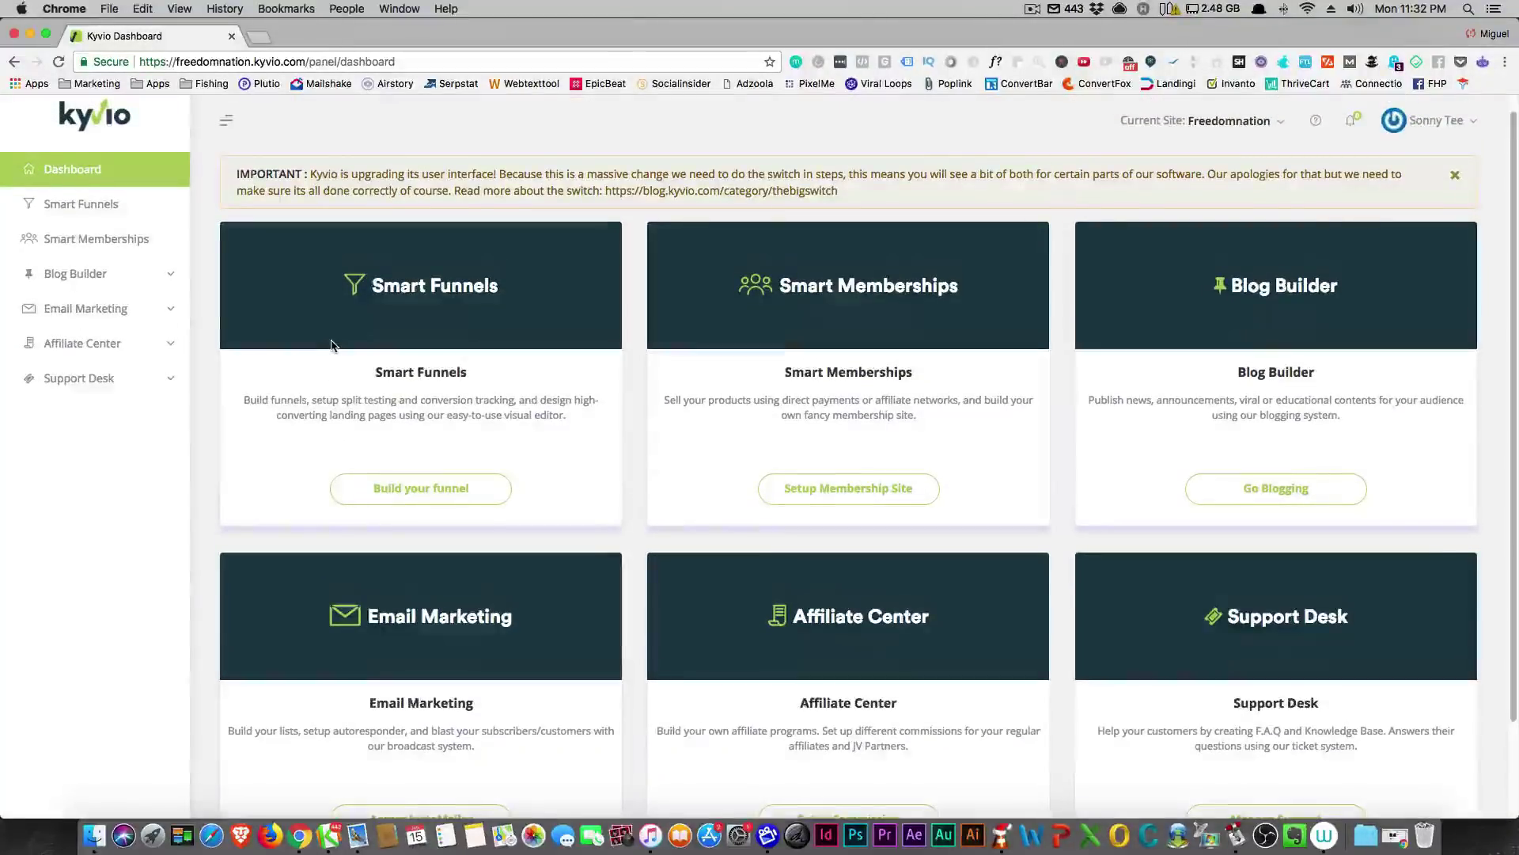
{"action": "left_click_drag", "start_coordinate": [372, 286], "coordinate": [501, 287]}
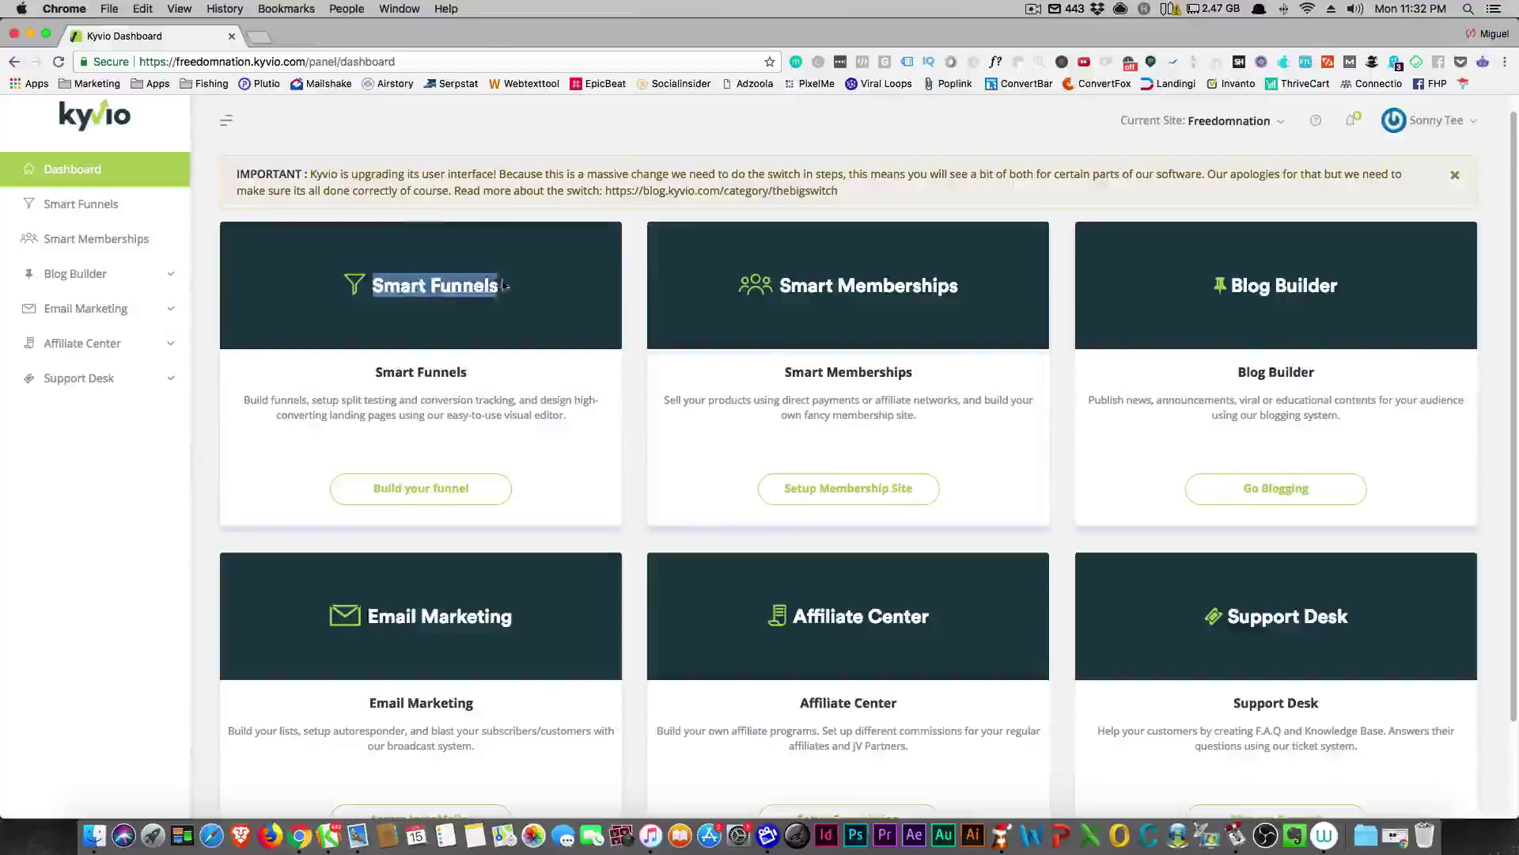
{"action": "left_click", "coordinate": [462, 438]}
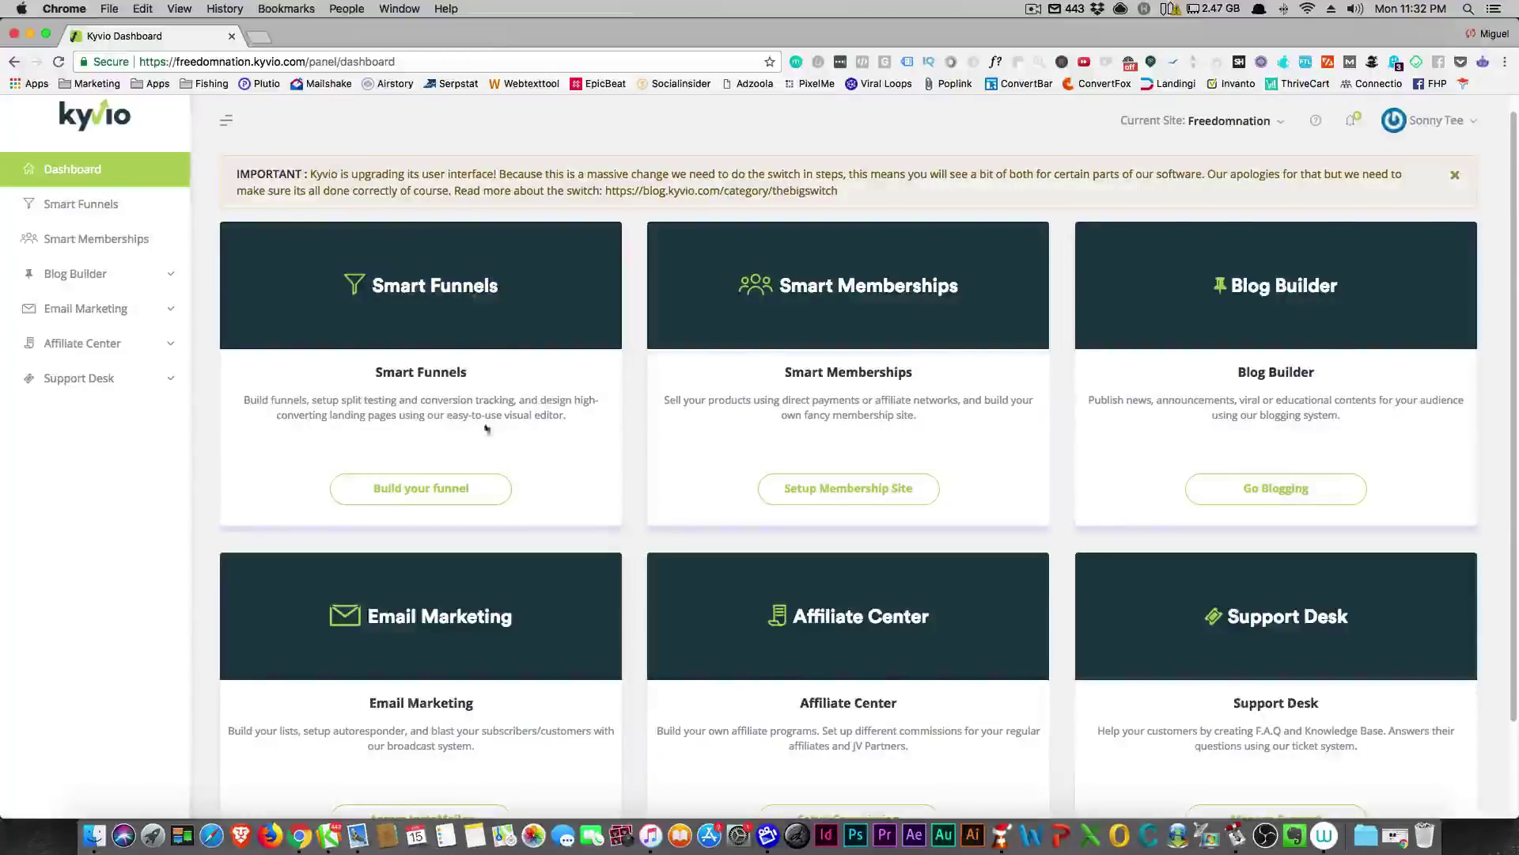
{"action": "left_click_drag", "start_coordinate": [780, 282], "coordinate": [949, 284]}
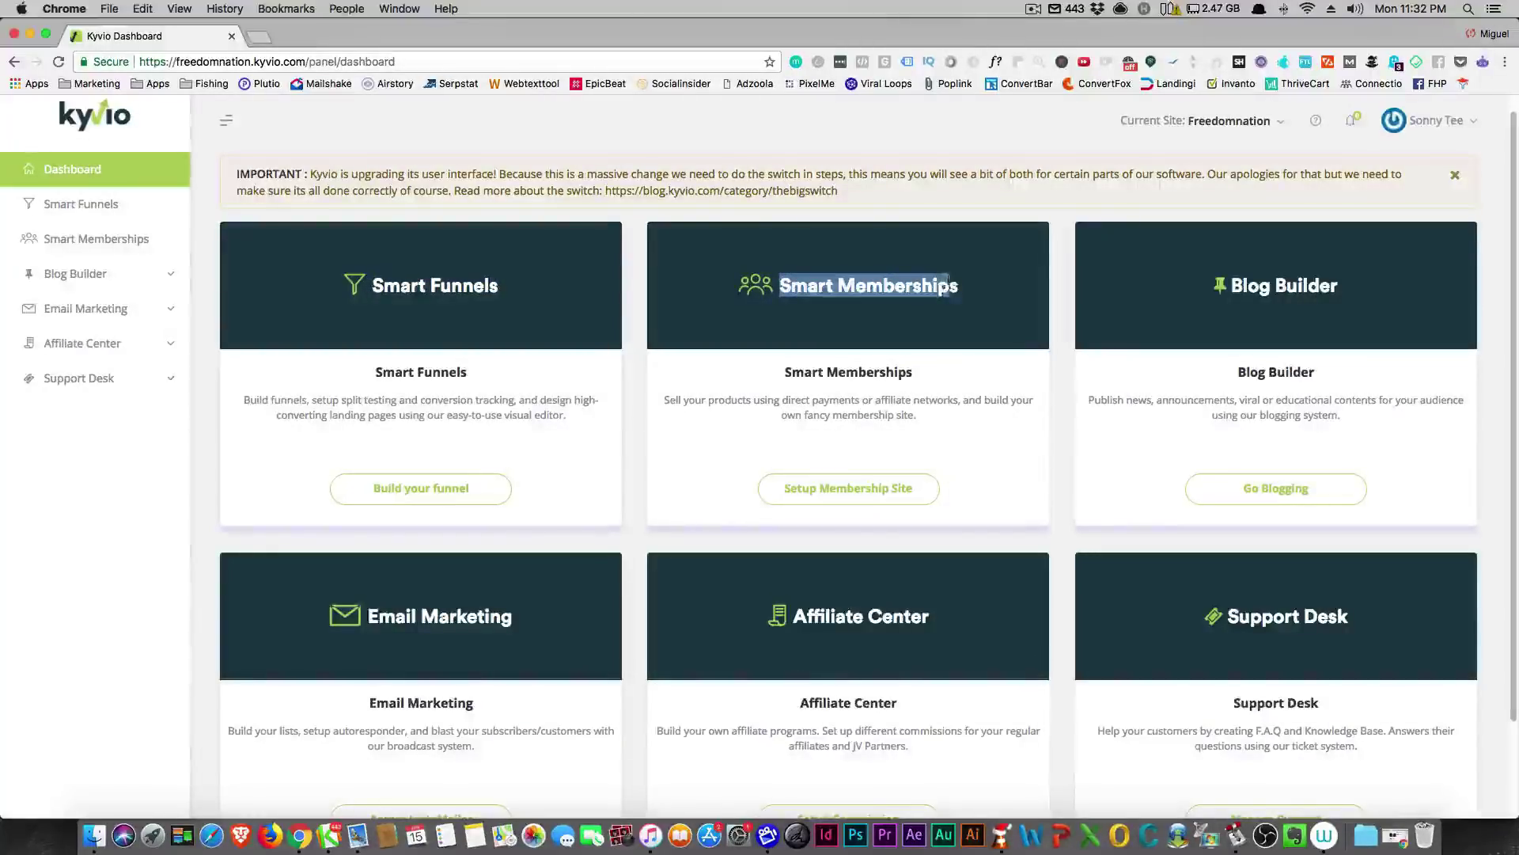
{"action": "left_click", "coordinate": [955, 284]}
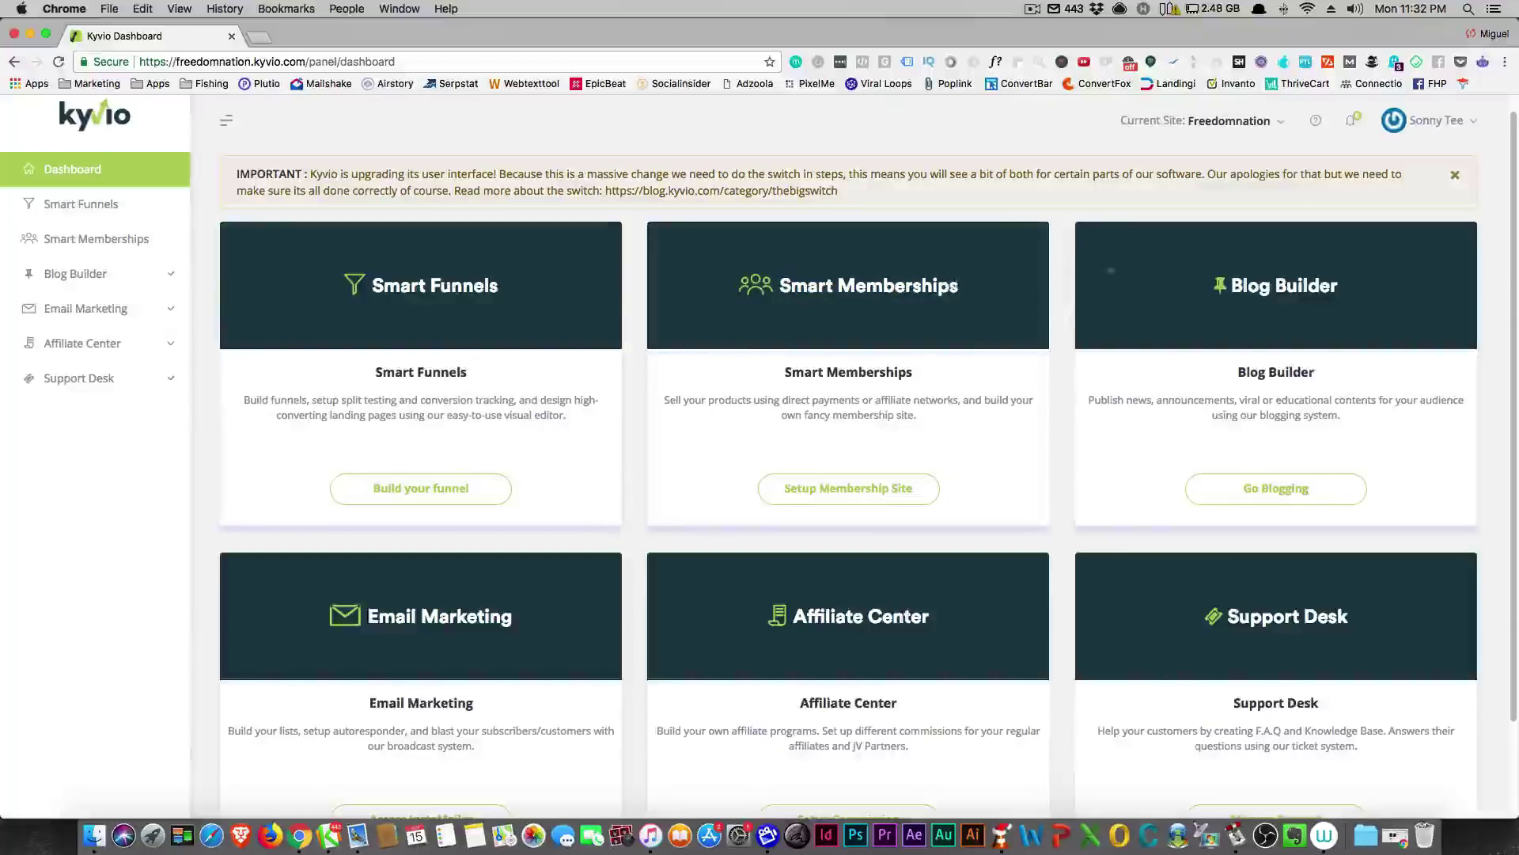
{"action": "left_click_drag", "start_coordinate": [1110, 271], "coordinate": [1376, 297]}
{"action": "scroll", "coordinate": [1318, 301], "scroll_direction": "down", "scroll_amount": 1}
{"action": "left_click", "coordinate": [1317, 300]}
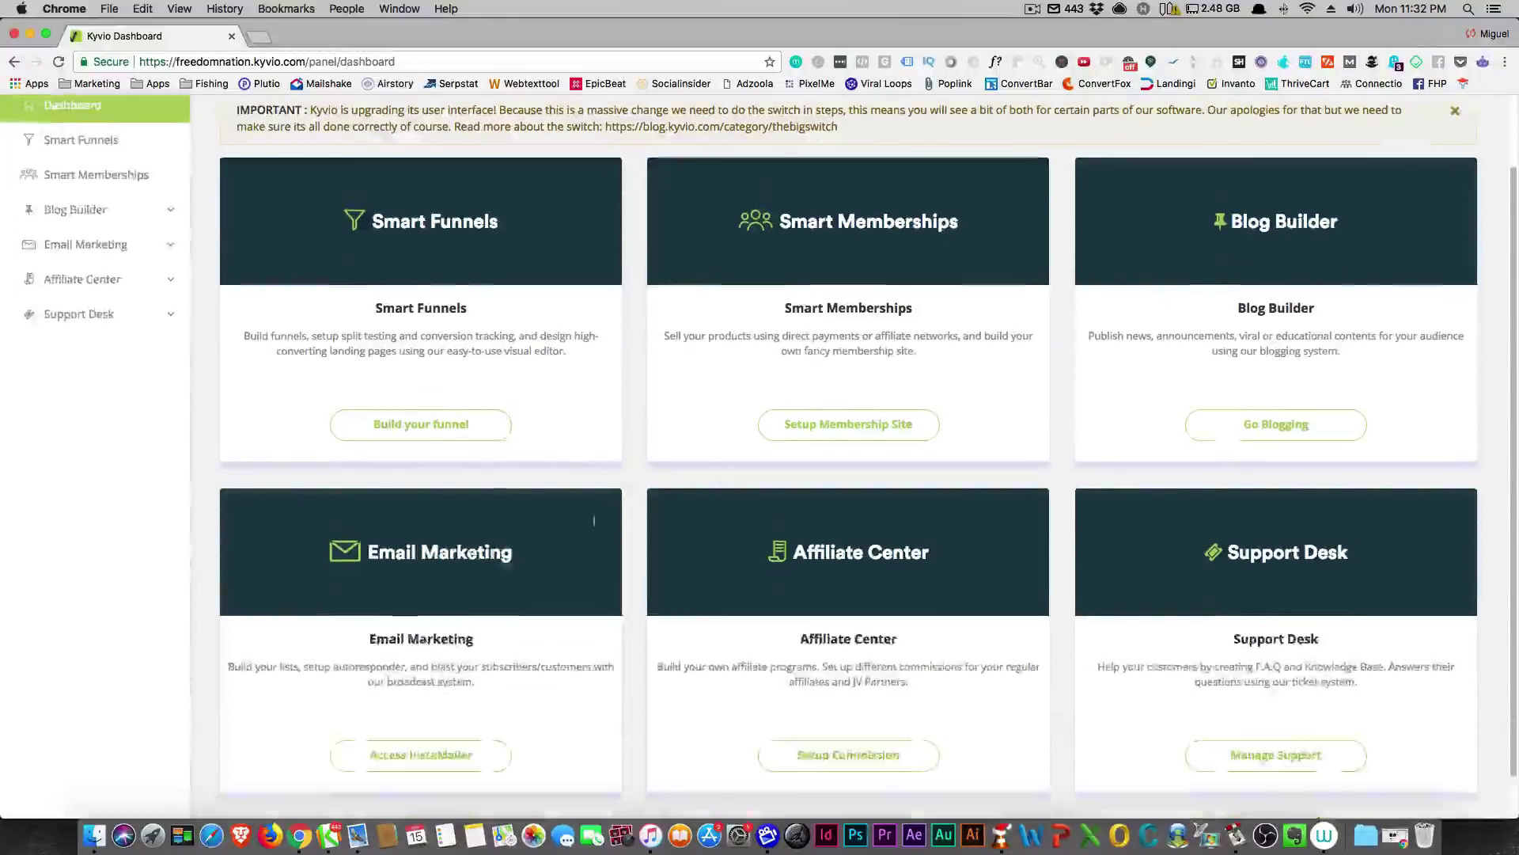
Step: Highlight the Email Marketing and Affiliate Center card titles
{"action": "scroll", "coordinate": [543, 529], "scroll_direction": "down", "scroll_amount": 3}
{"action": "left_click_drag", "start_coordinate": [367, 505], "coordinate": [540, 513]}
{"action": "left_click", "coordinate": [540, 513]}
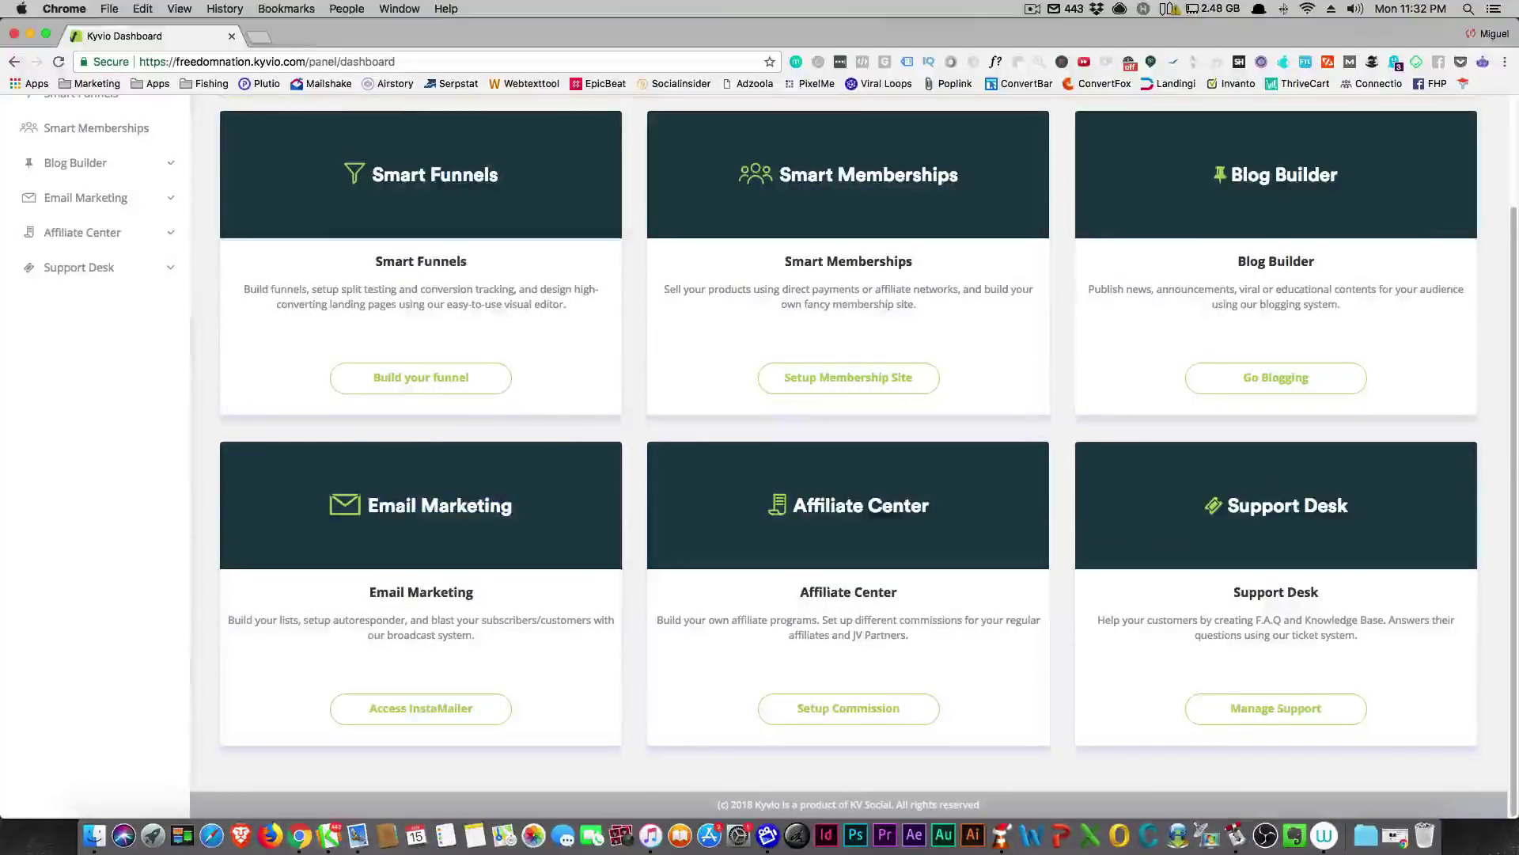
{"action": "left_click_drag", "start_coordinate": [366, 505], "coordinate": [520, 505]}
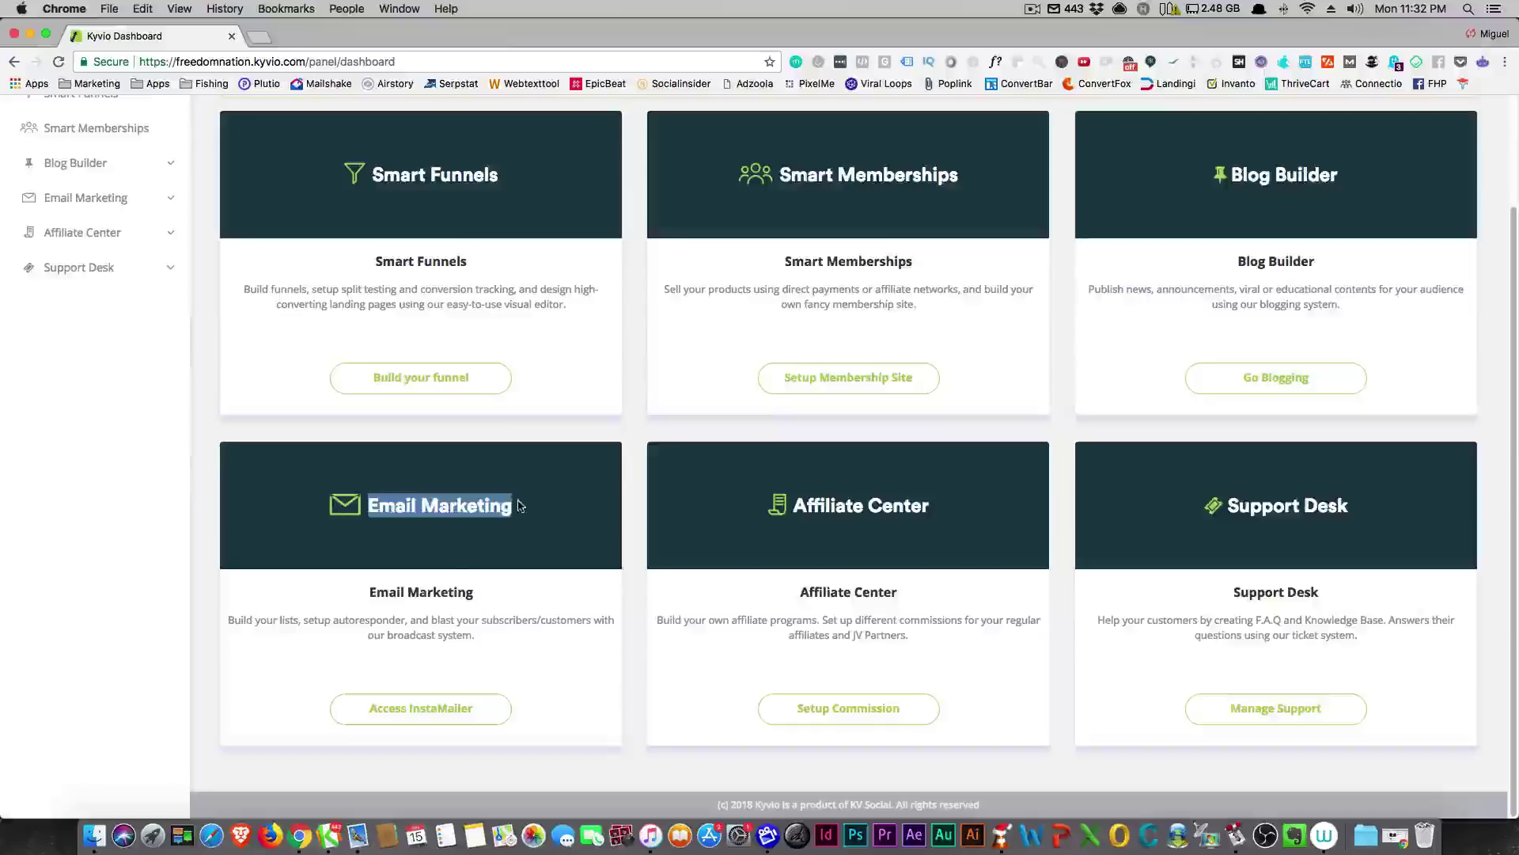
{"action": "left_click", "coordinate": [520, 505]}
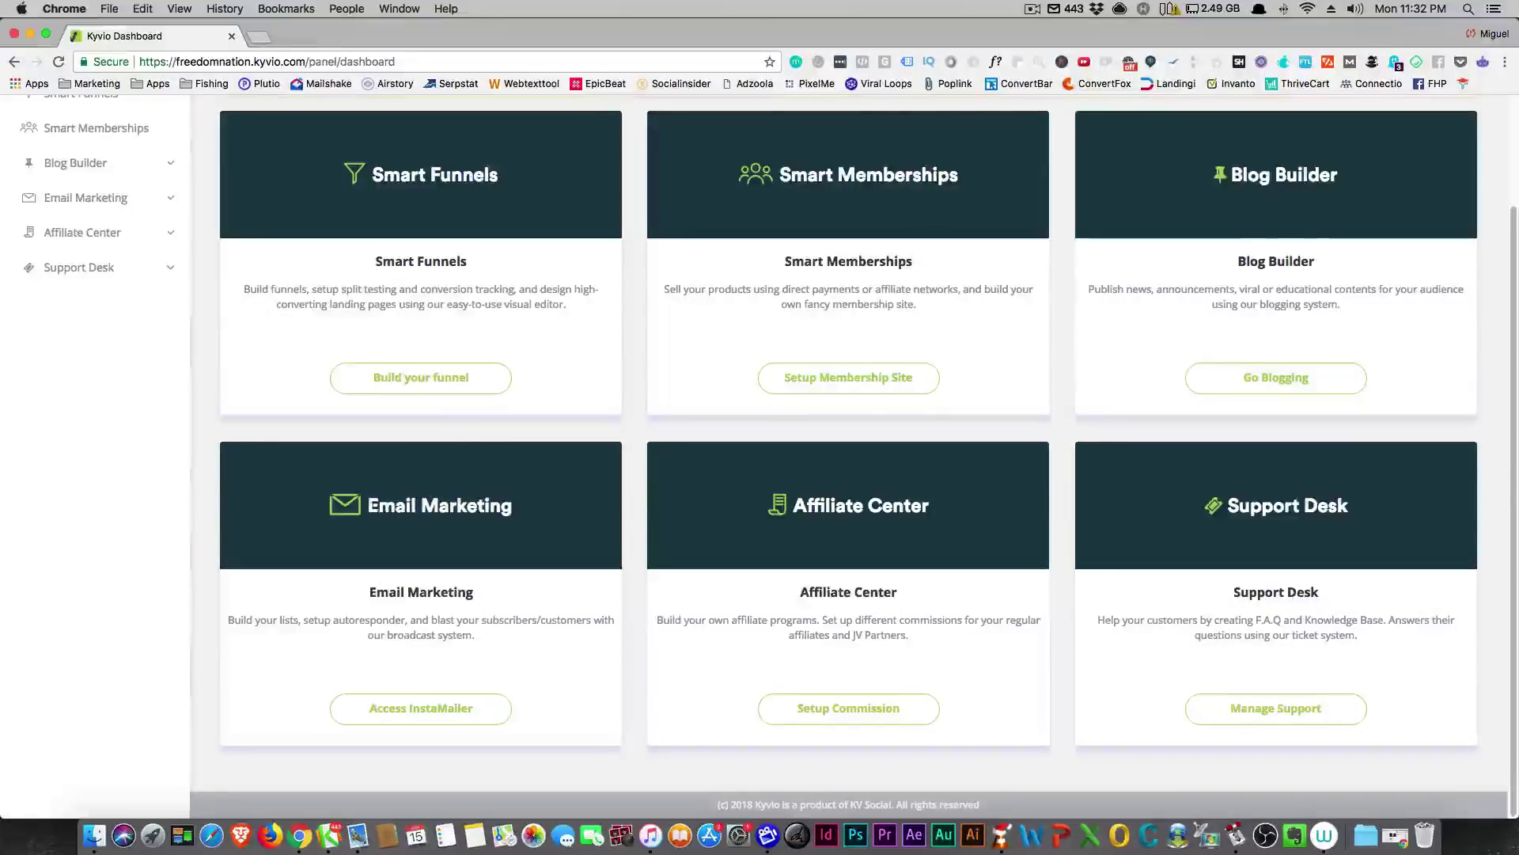
{"action": "left_click_drag", "start_coordinate": [368, 505], "coordinate": [473, 506]}
{"action": "left_click", "coordinate": [470, 506]}
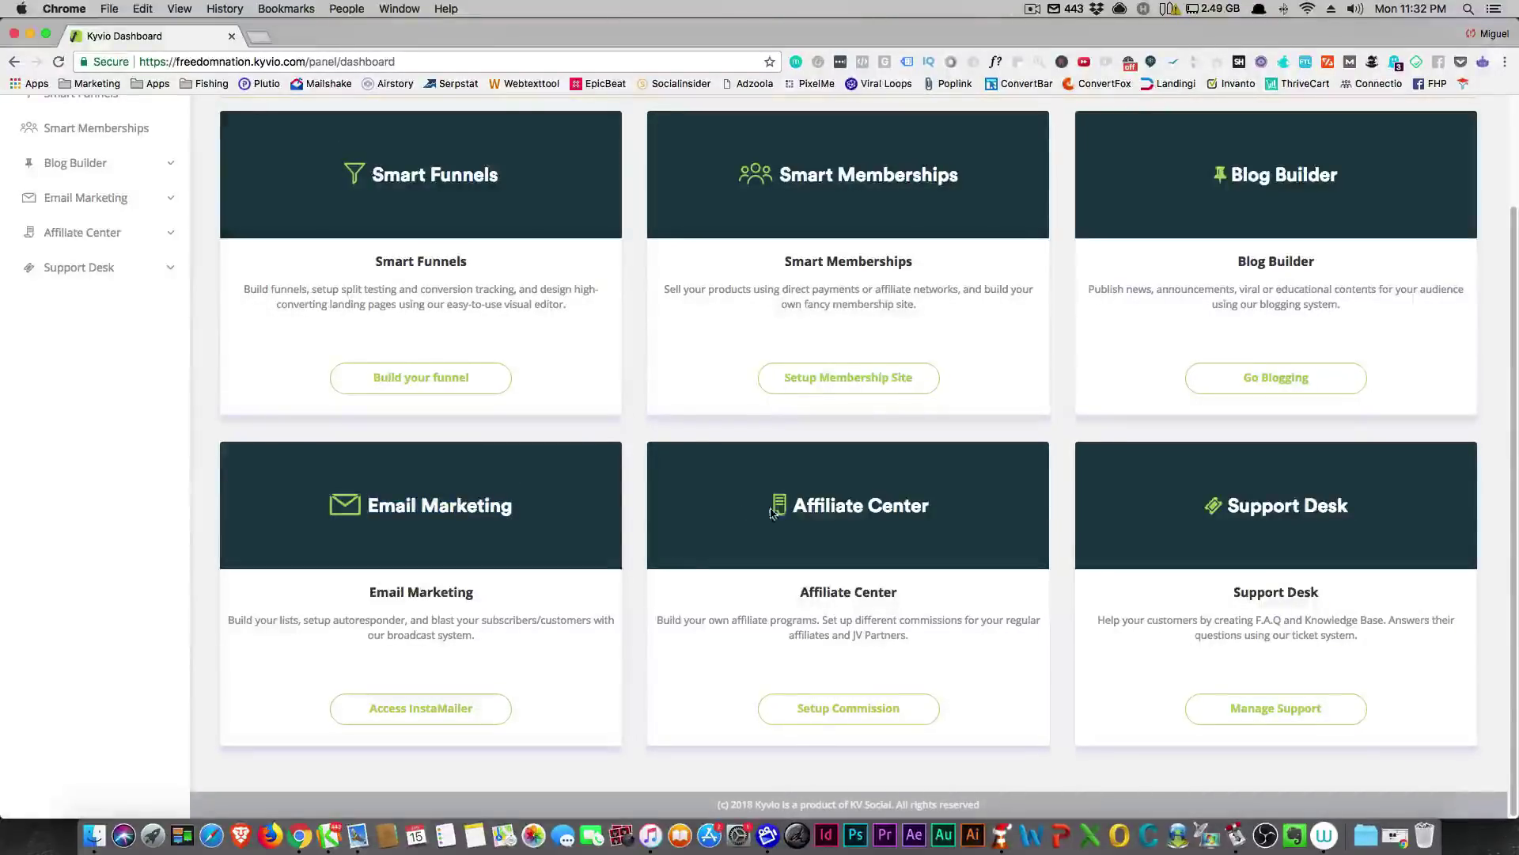
{"action": "left_click_drag", "start_coordinate": [794, 507], "coordinate": [920, 506]}
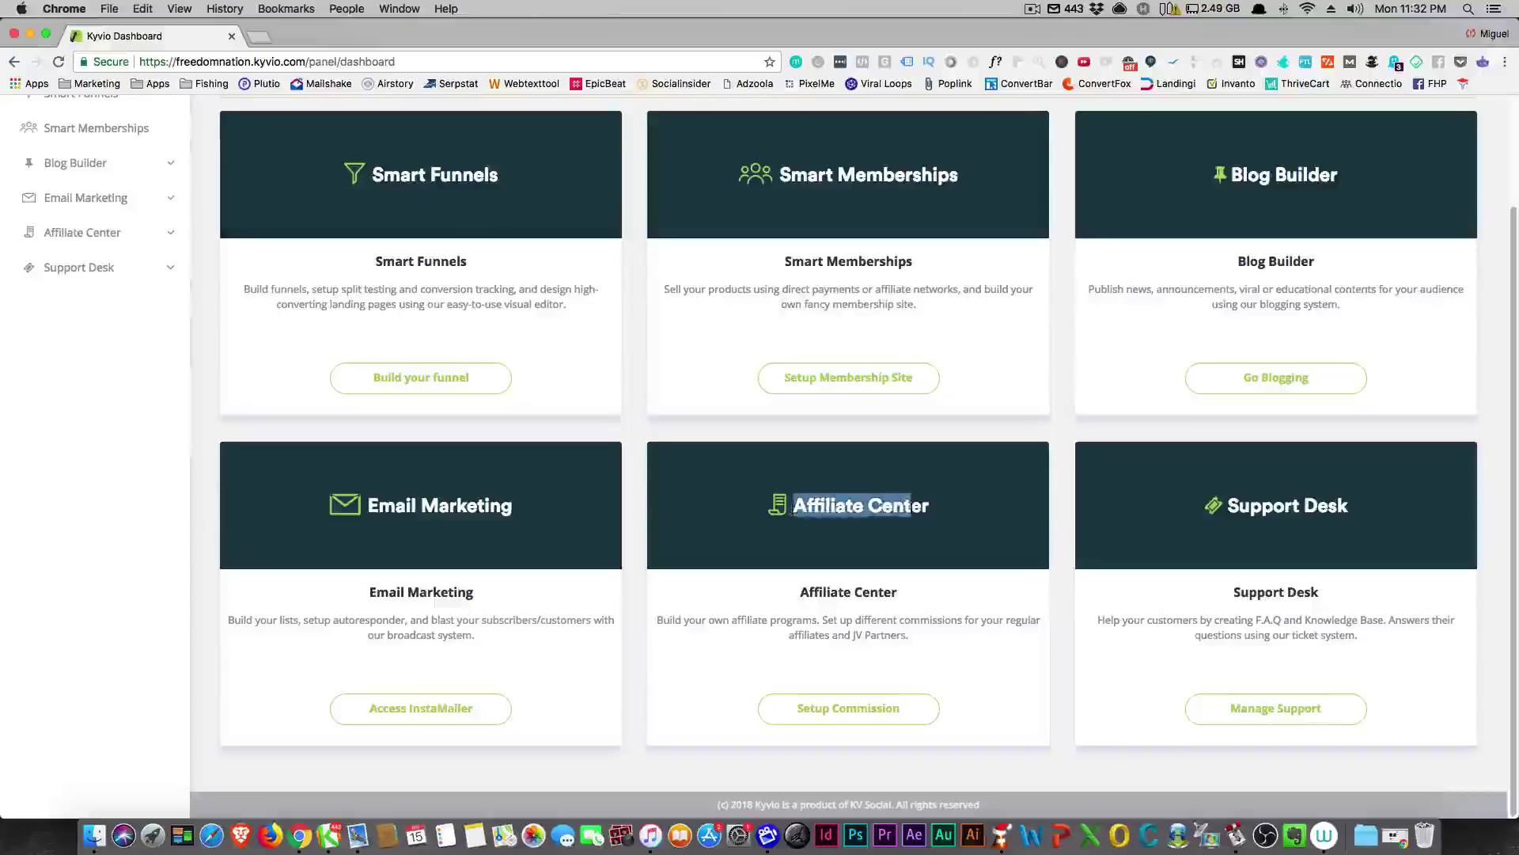
{"action": "left_click", "coordinate": [920, 507]}
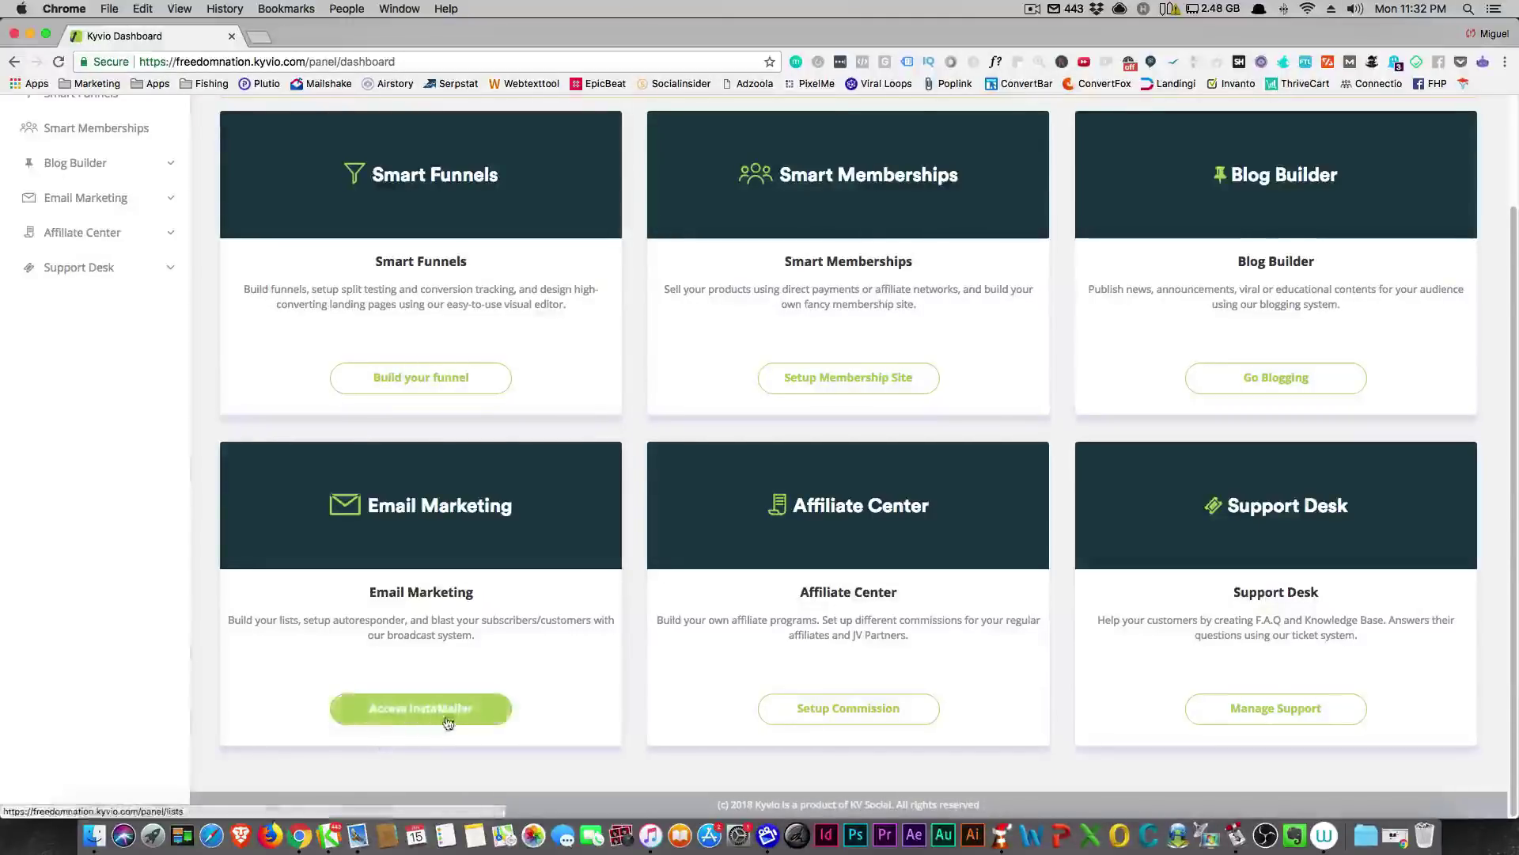
Step: Highlight the notice about the interface upgrade and seeing both interfaces
{"action": "scroll", "coordinate": [518, 526], "scroll_direction": "up", "scroll_amount": 1}
{"action": "scroll", "coordinate": [520, 526], "scroll_direction": "up", "scroll_amount": 3}
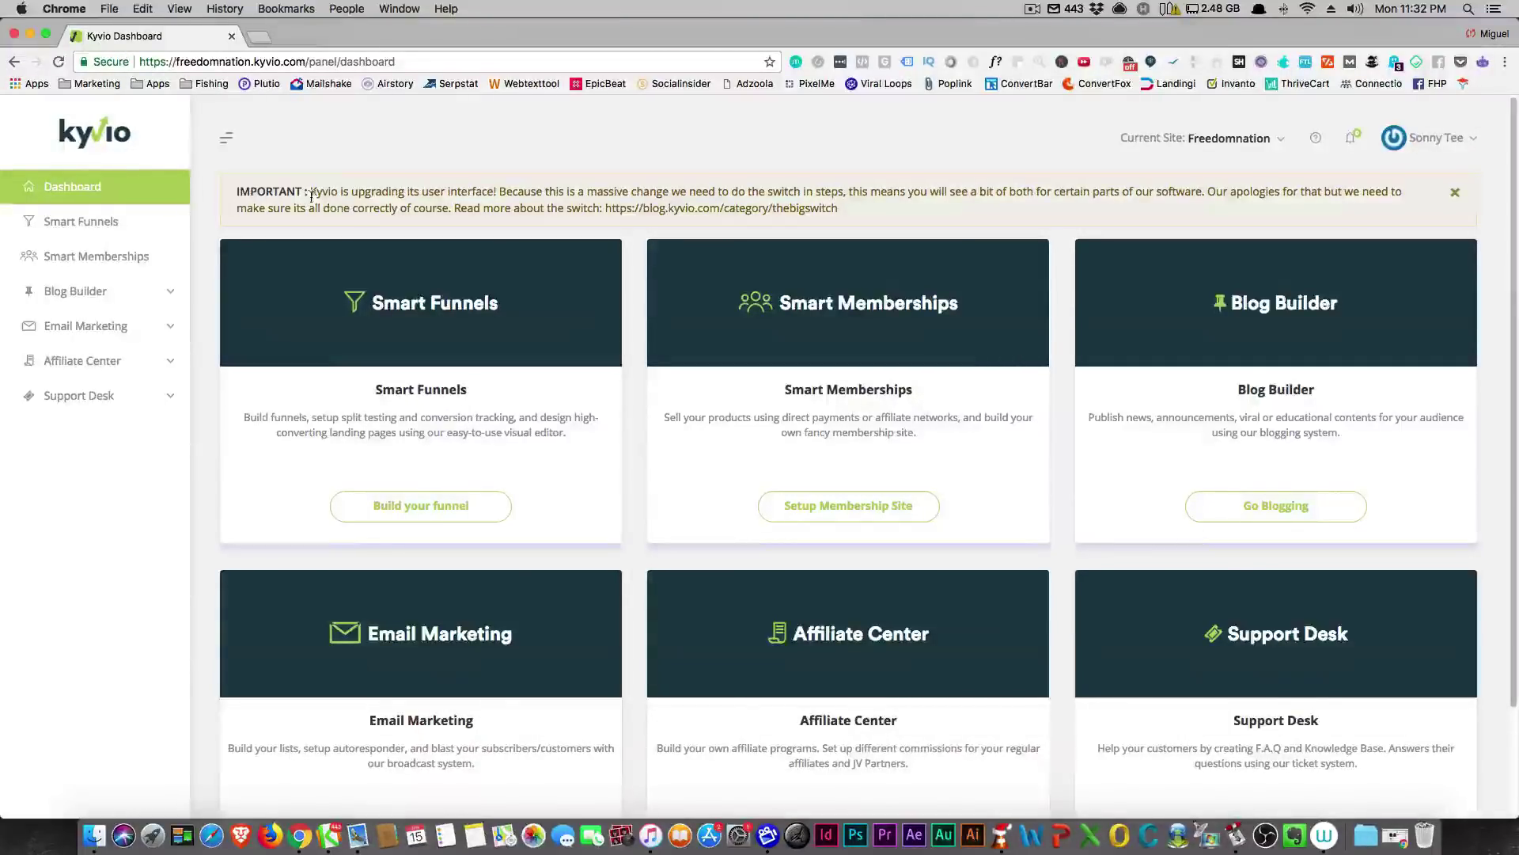
{"action": "left_click_drag", "start_coordinate": [322, 191], "coordinate": [481, 191]}
{"action": "left_click", "coordinate": [481, 191]}
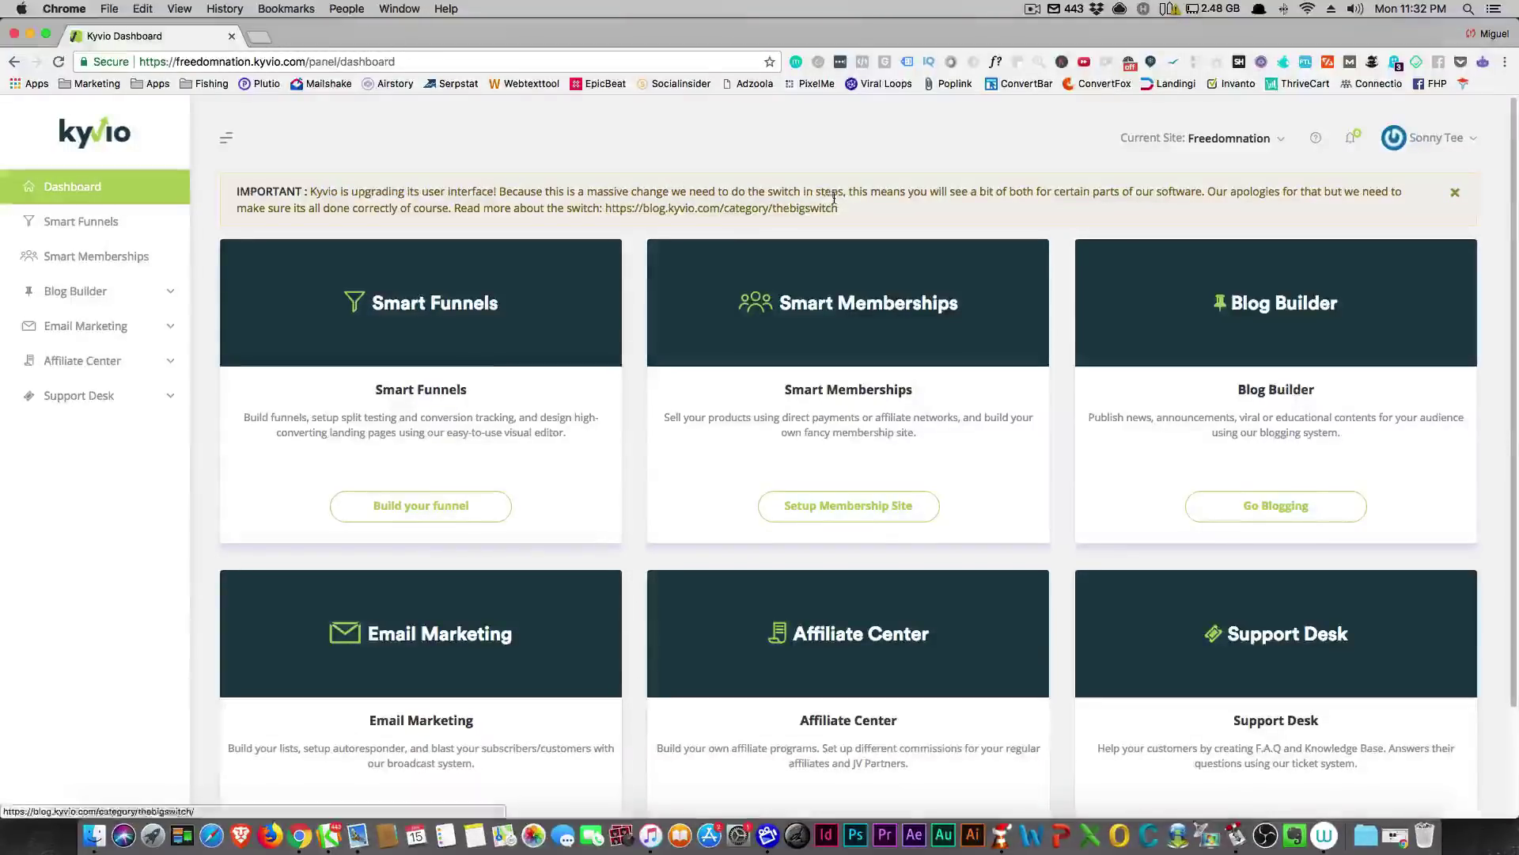
{"action": "left_click_drag", "start_coordinate": [863, 188], "coordinate": [1016, 191]}
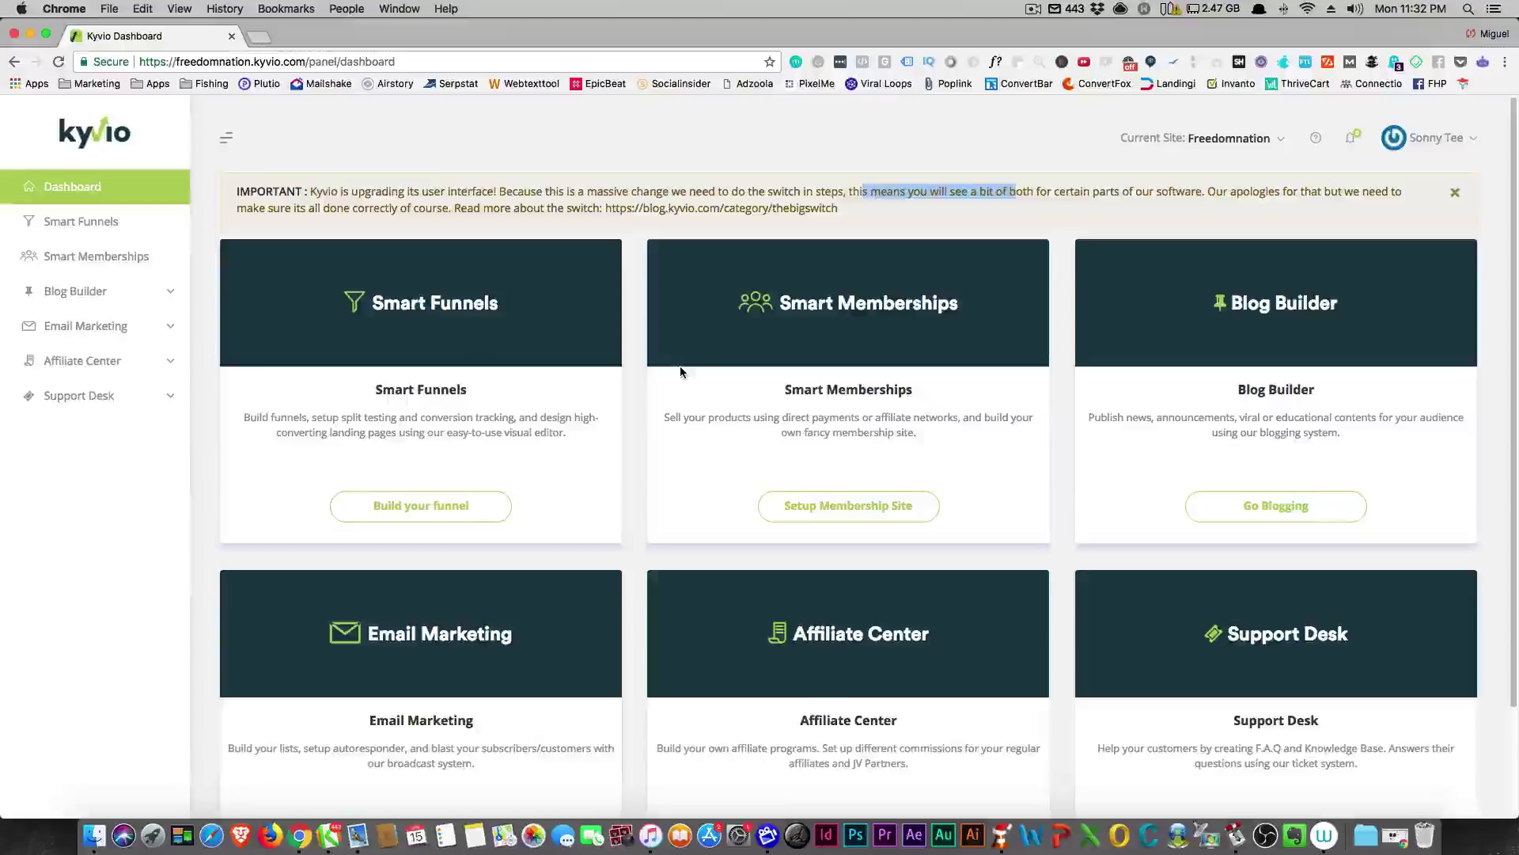
{"action": "scroll", "coordinate": [681, 373], "scroll_direction": "down", "scroll_amount": 1}
{"action": "scroll", "coordinate": [678, 374], "scroll_direction": "up", "scroll_amount": 1}
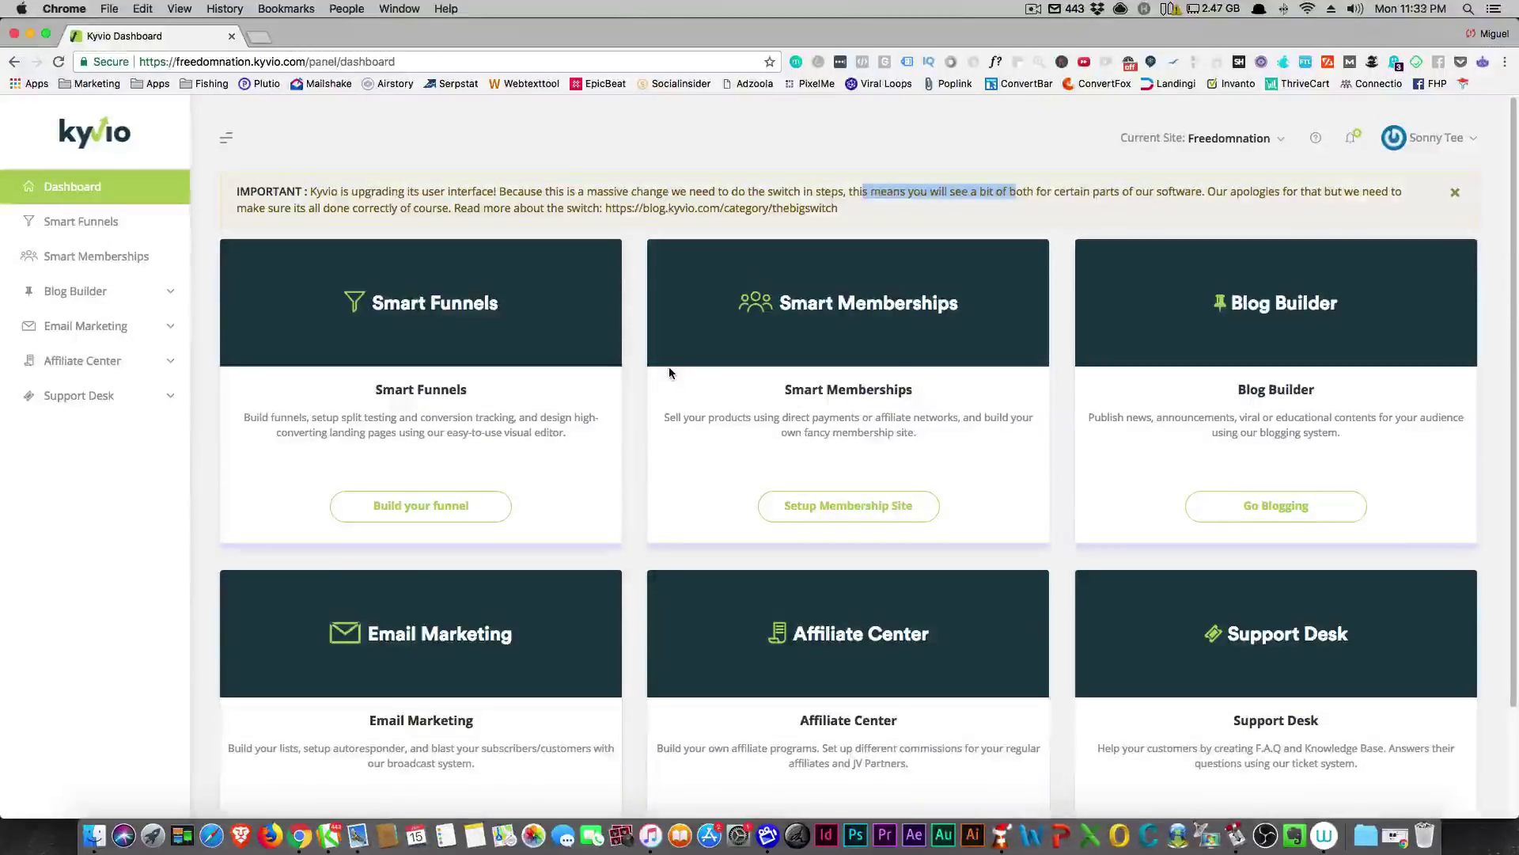
Step: Open the demo funnel's pages via Build your funnel and check the With Selected dropdown
{"action": "left_click", "coordinate": [434, 508]}
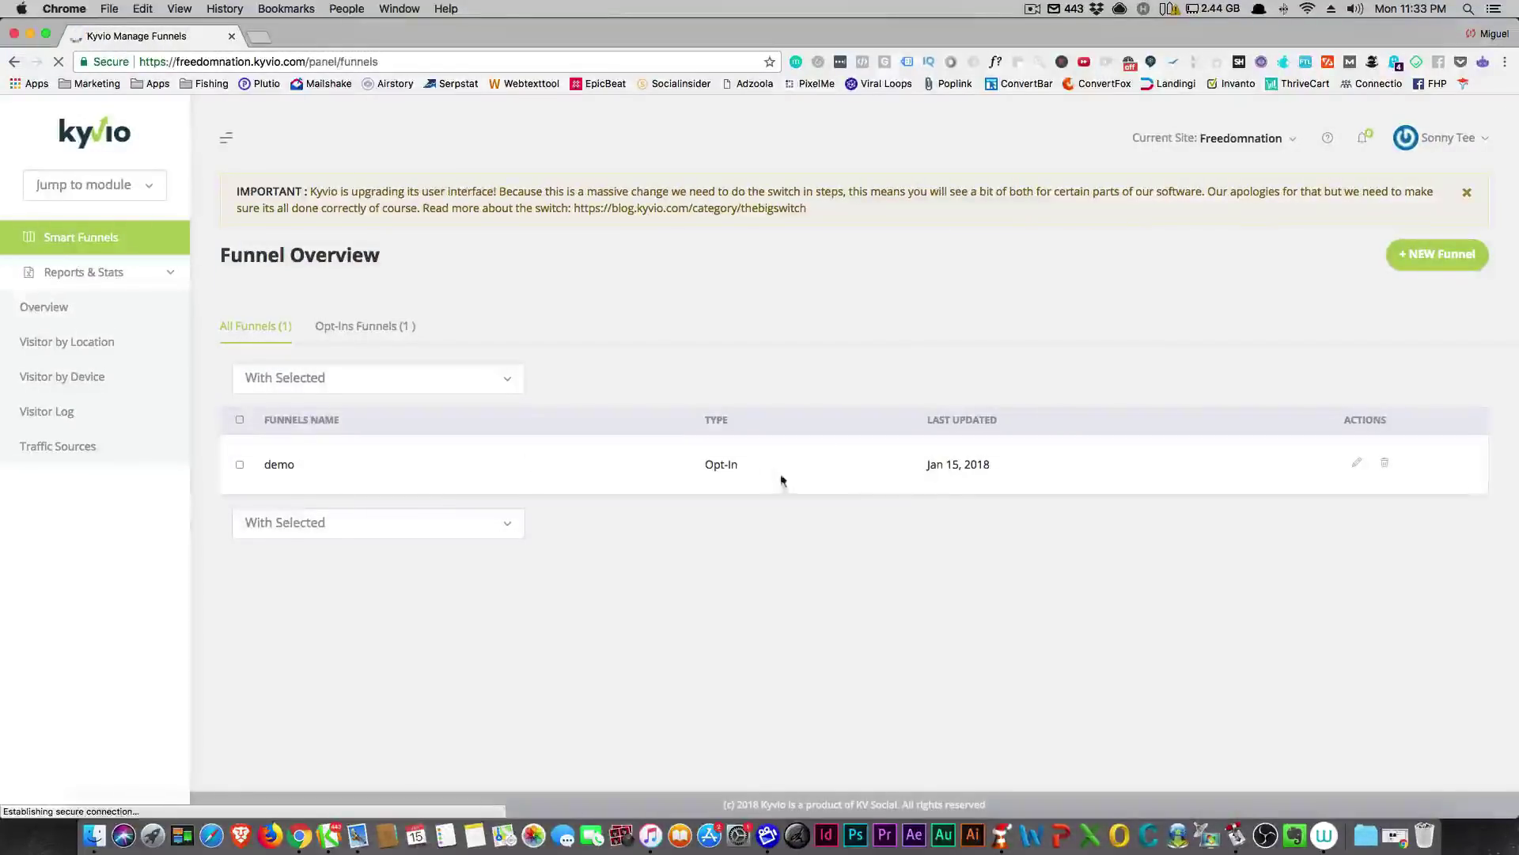
{"action": "left_click", "coordinate": [1357, 463]}
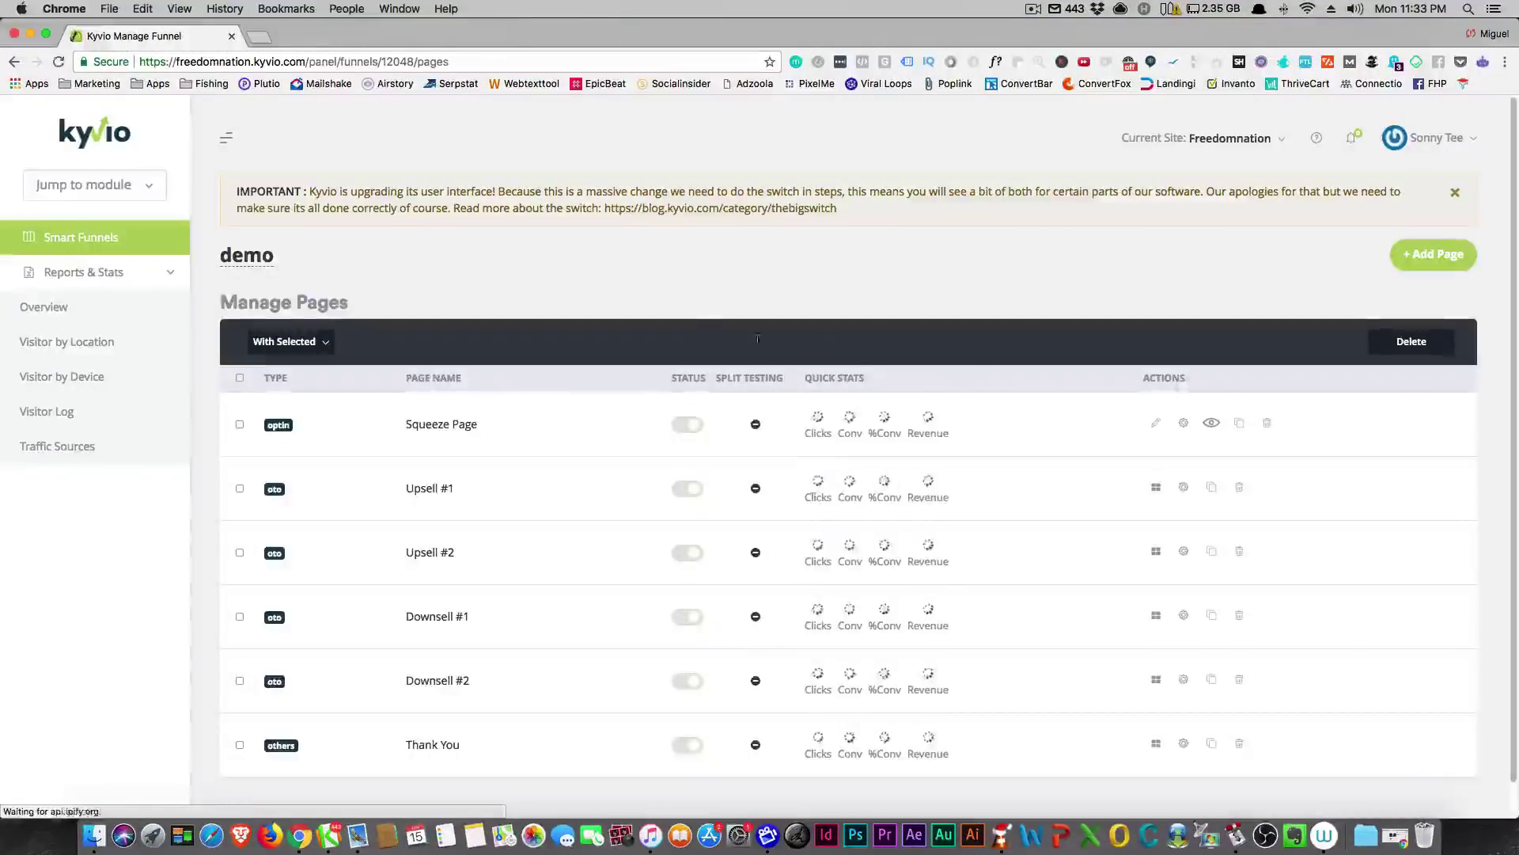
{"action": "scroll", "coordinate": [698, 326], "scroll_direction": "down", "scroll_amount": 1}
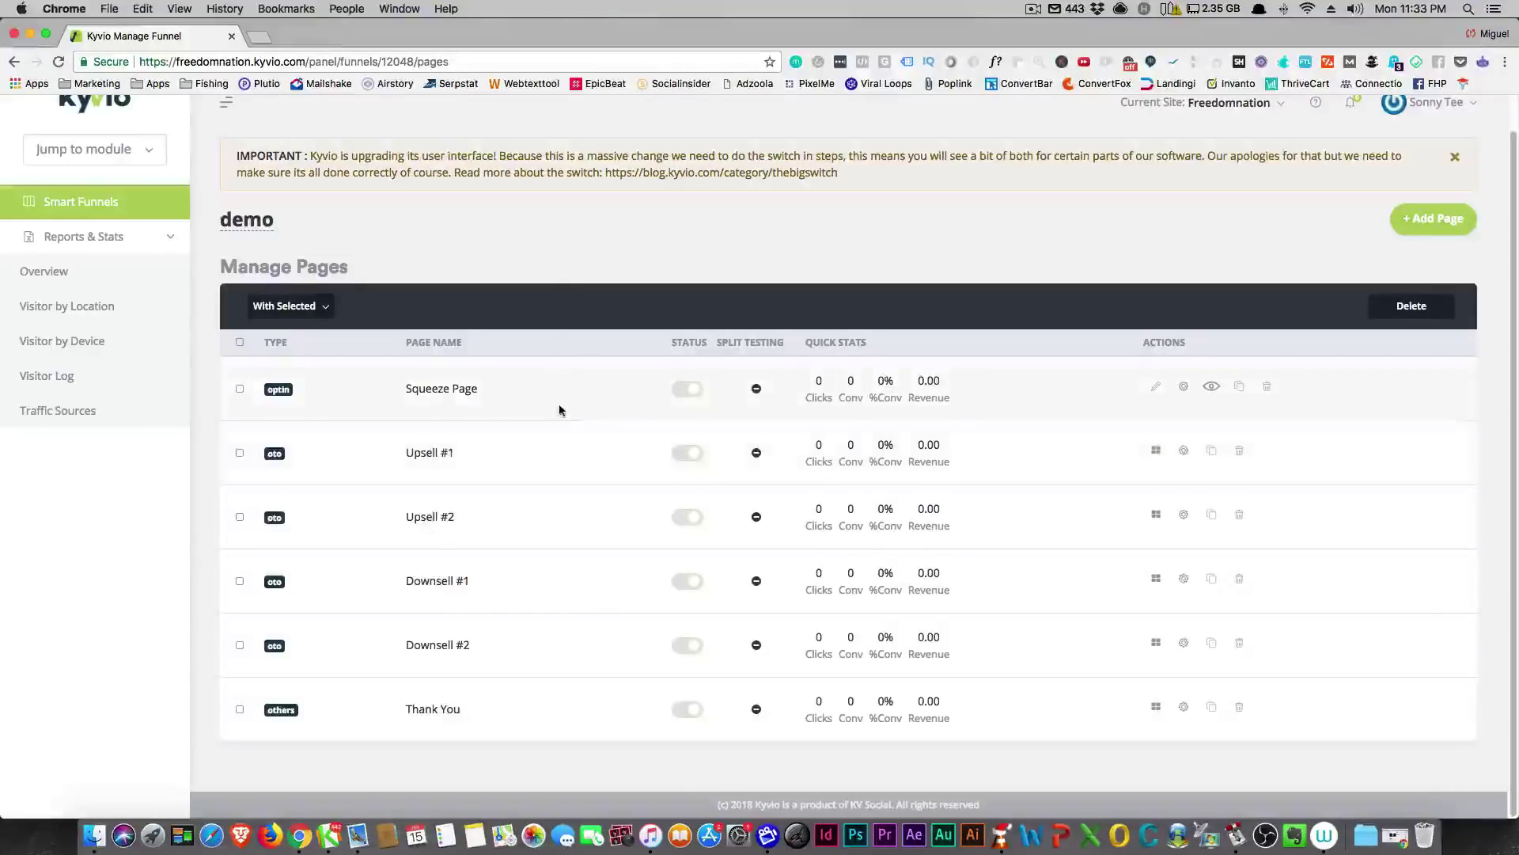
{"action": "left_click_drag", "start_coordinate": [551, 389], "coordinate": [597, 399]}
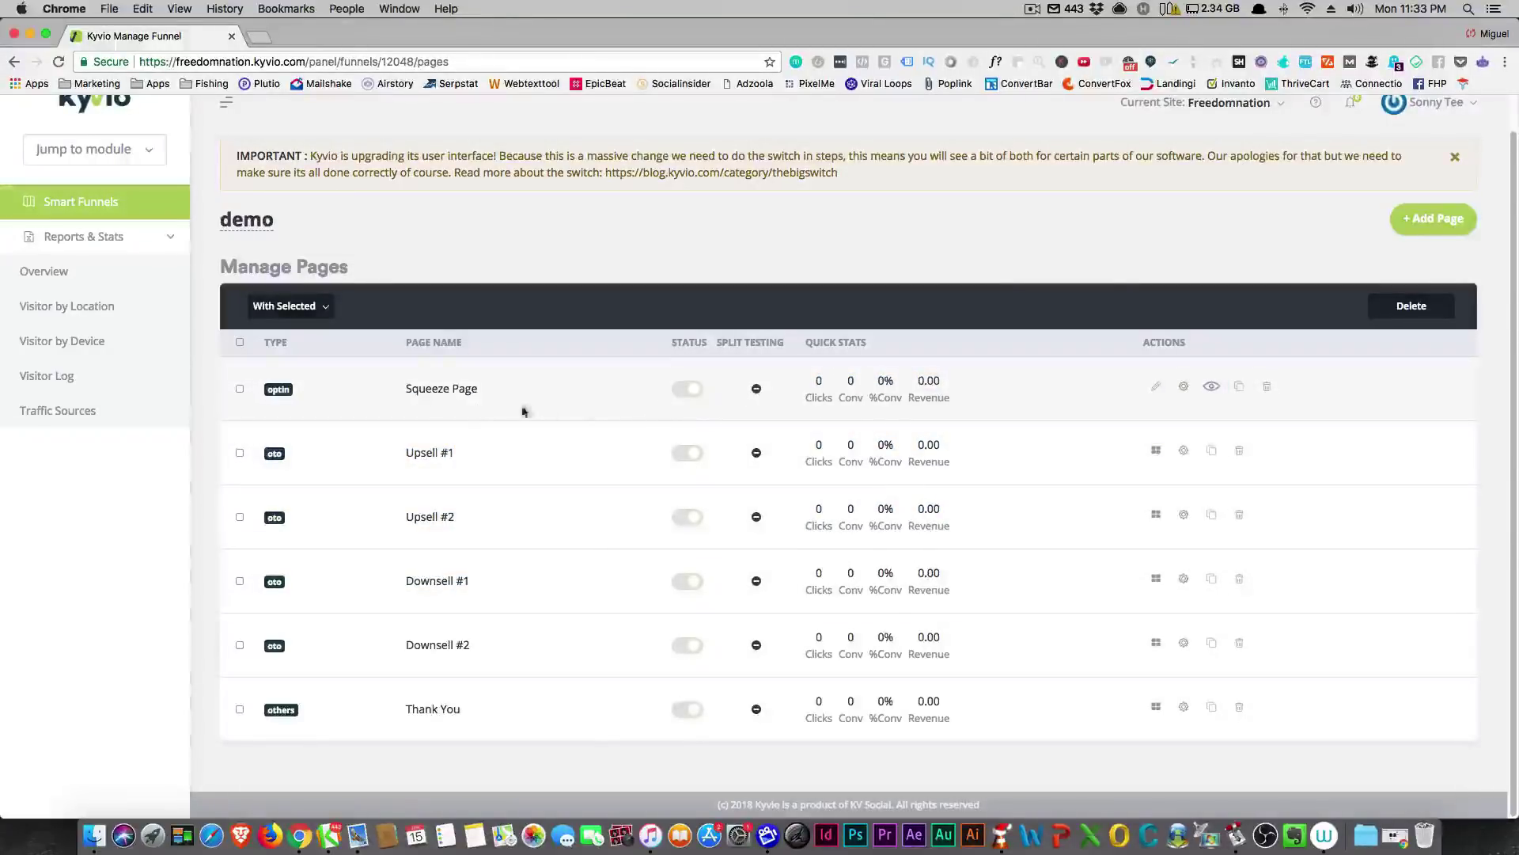
{"action": "left_click", "coordinate": [324, 308]}
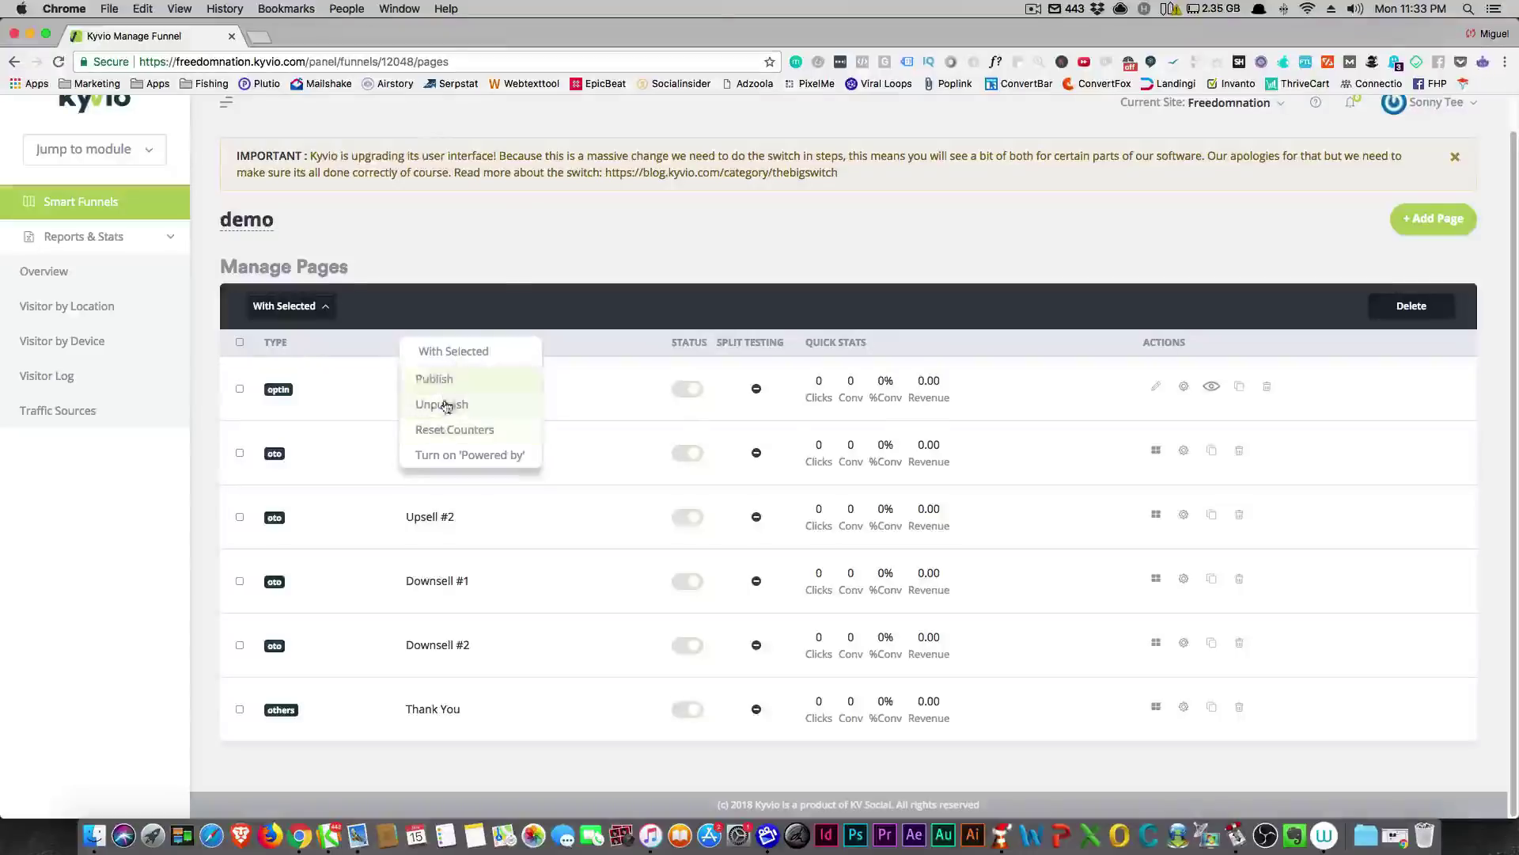
{"action": "left_click", "coordinate": [409, 313]}
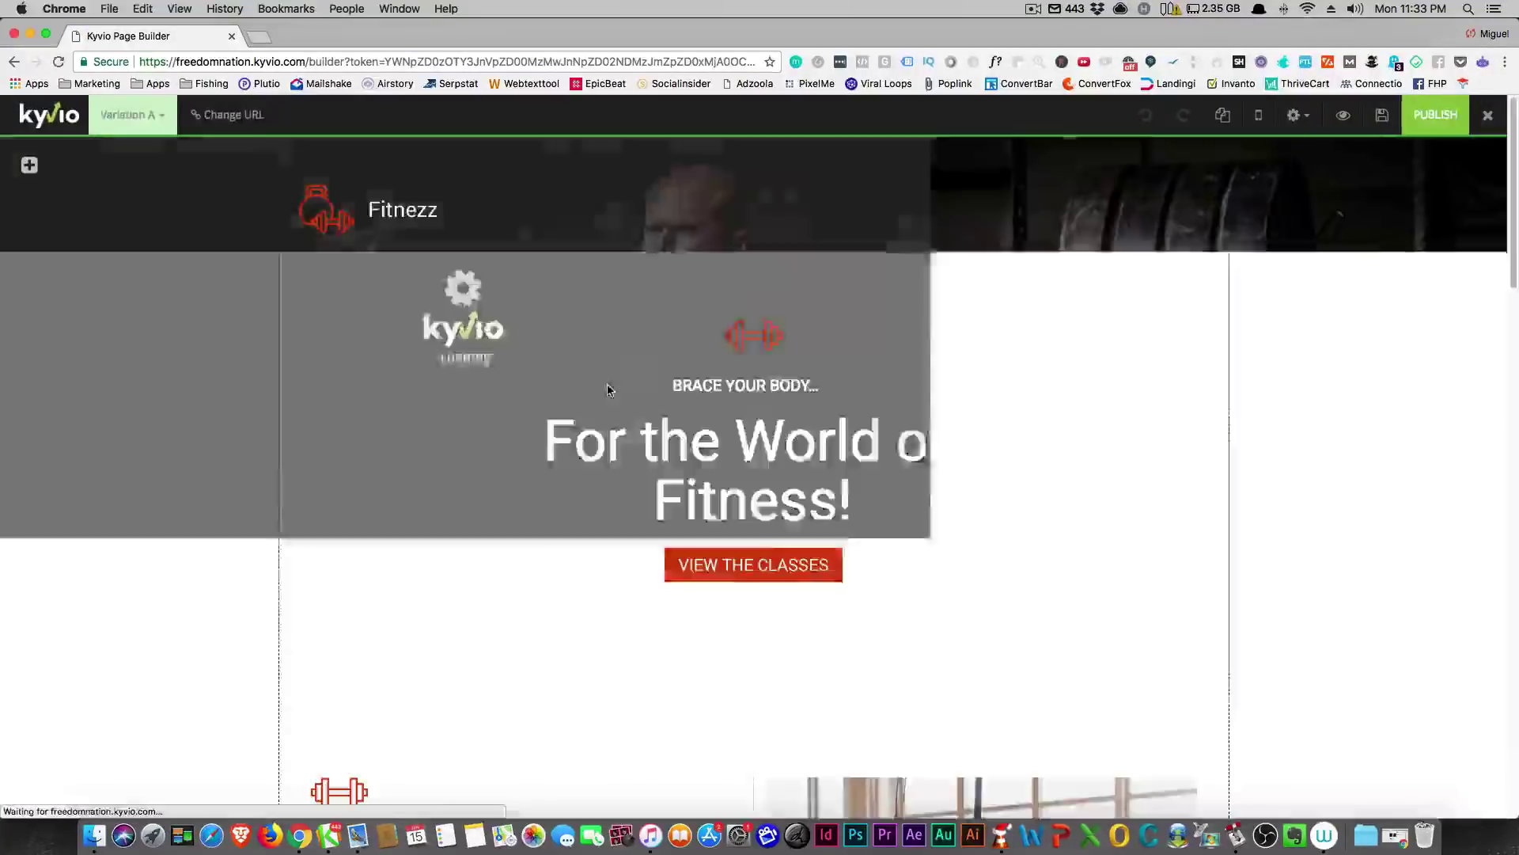
Step: Drag the fitness photo from the right column into the left column under the text
{"action": "scroll", "coordinate": [607, 409], "scroll_direction": "down", "scroll_amount": 3}
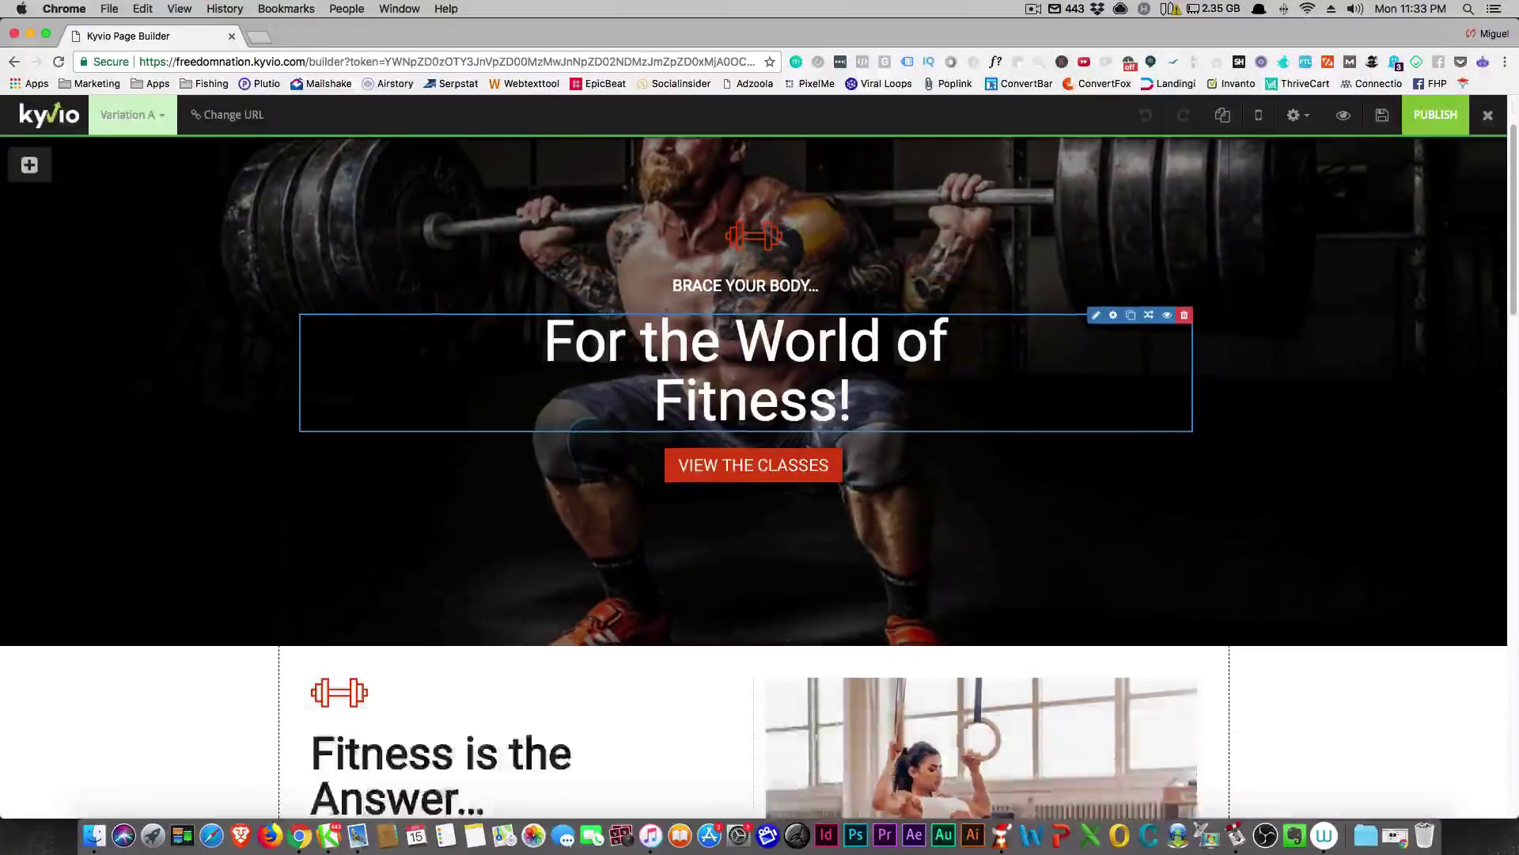
{"action": "scroll", "coordinate": [609, 400], "scroll_direction": "up", "scroll_amount": 3}
{"action": "scroll", "coordinate": [610, 396], "scroll_direction": "down", "scroll_amount": 20}
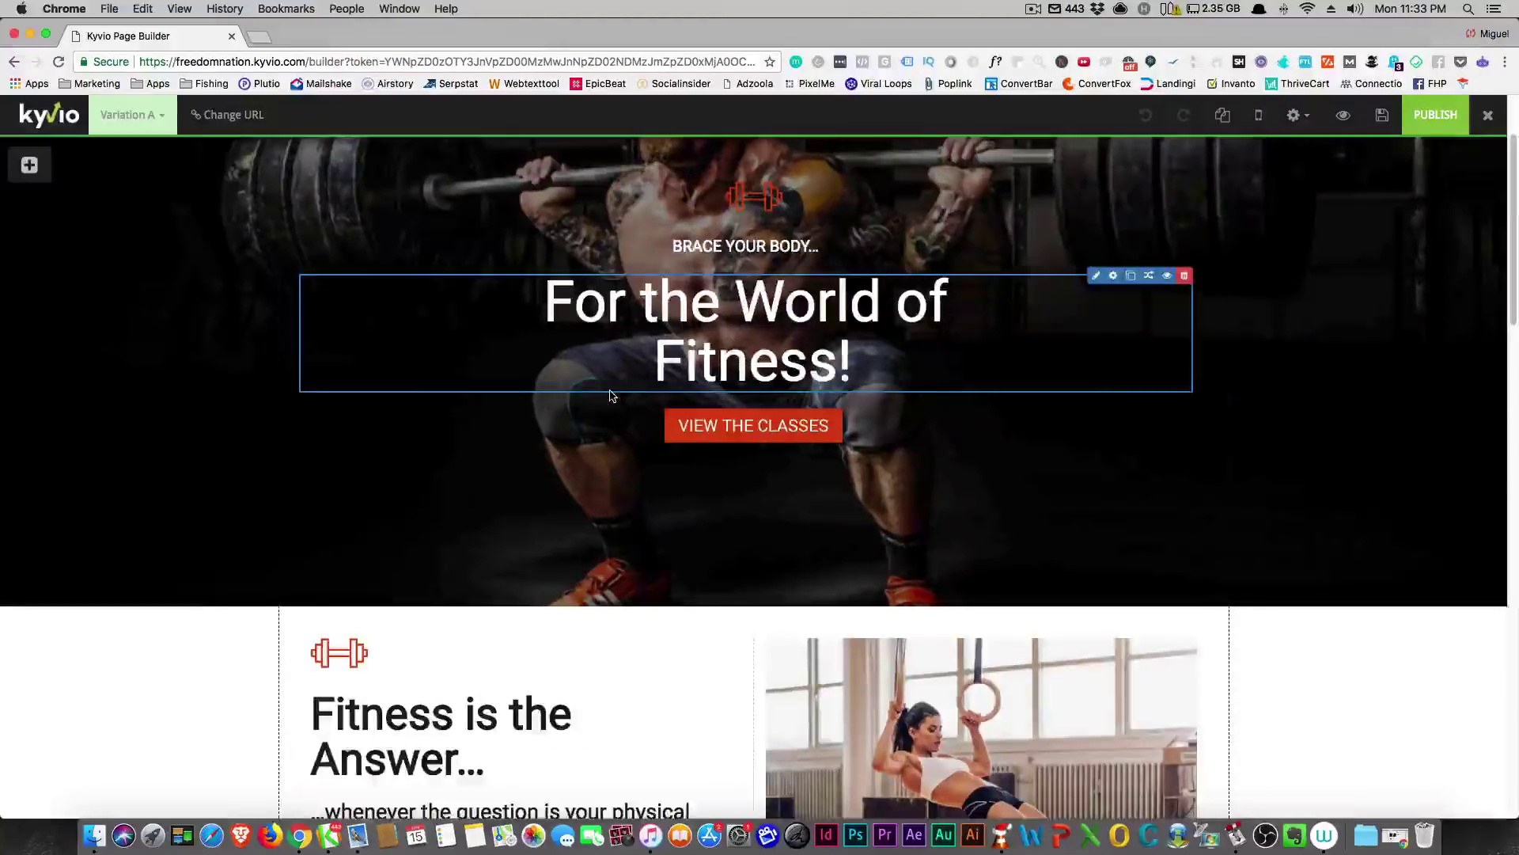
{"action": "scroll", "coordinate": [609, 395], "scroll_direction": "up", "scroll_amount": 15}
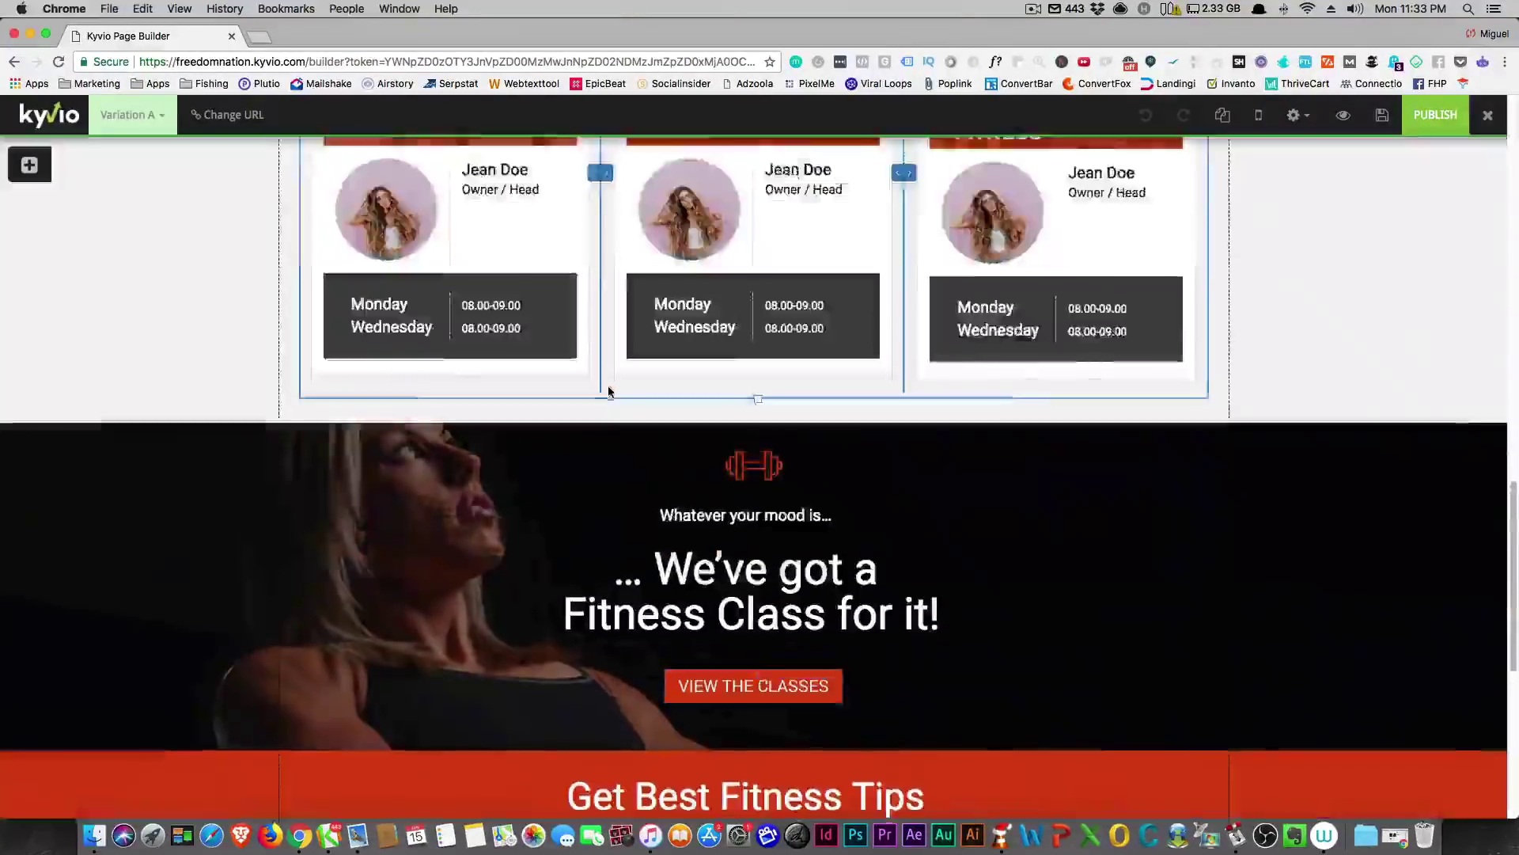
{"action": "scroll", "coordinate": [855, 590], "scroll_direction": "down", "scroll_amount": 6}
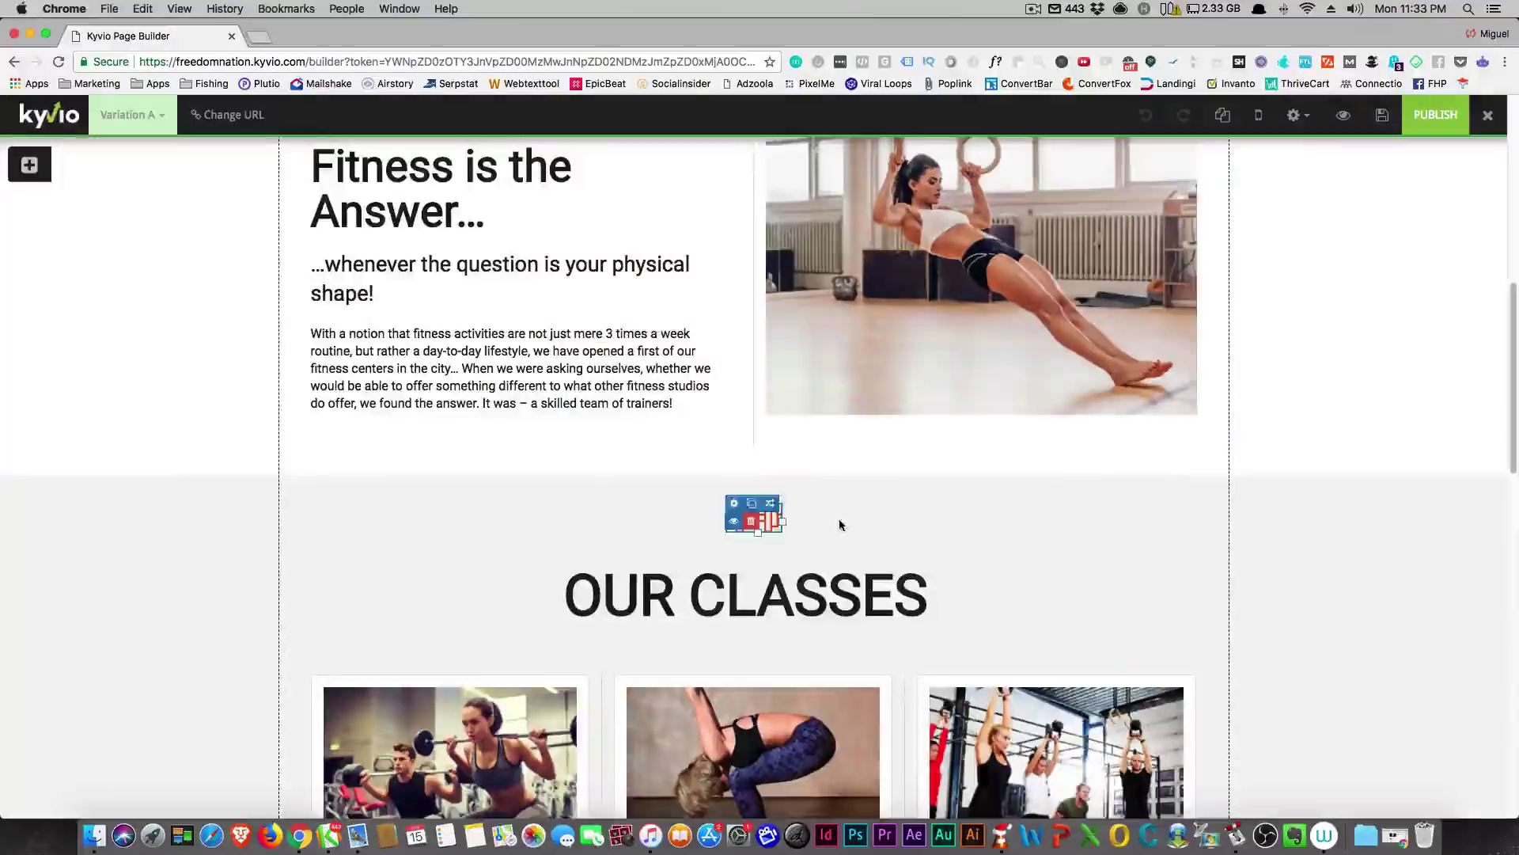
{"action": "scroll", "coordinate": [838, 523], "scroll_direction": "up", "scroll_amount": 2}
{"action": "scroll", "coordinate": [917, 469], "scroll_direction": "up", "scroll_amount": 3}
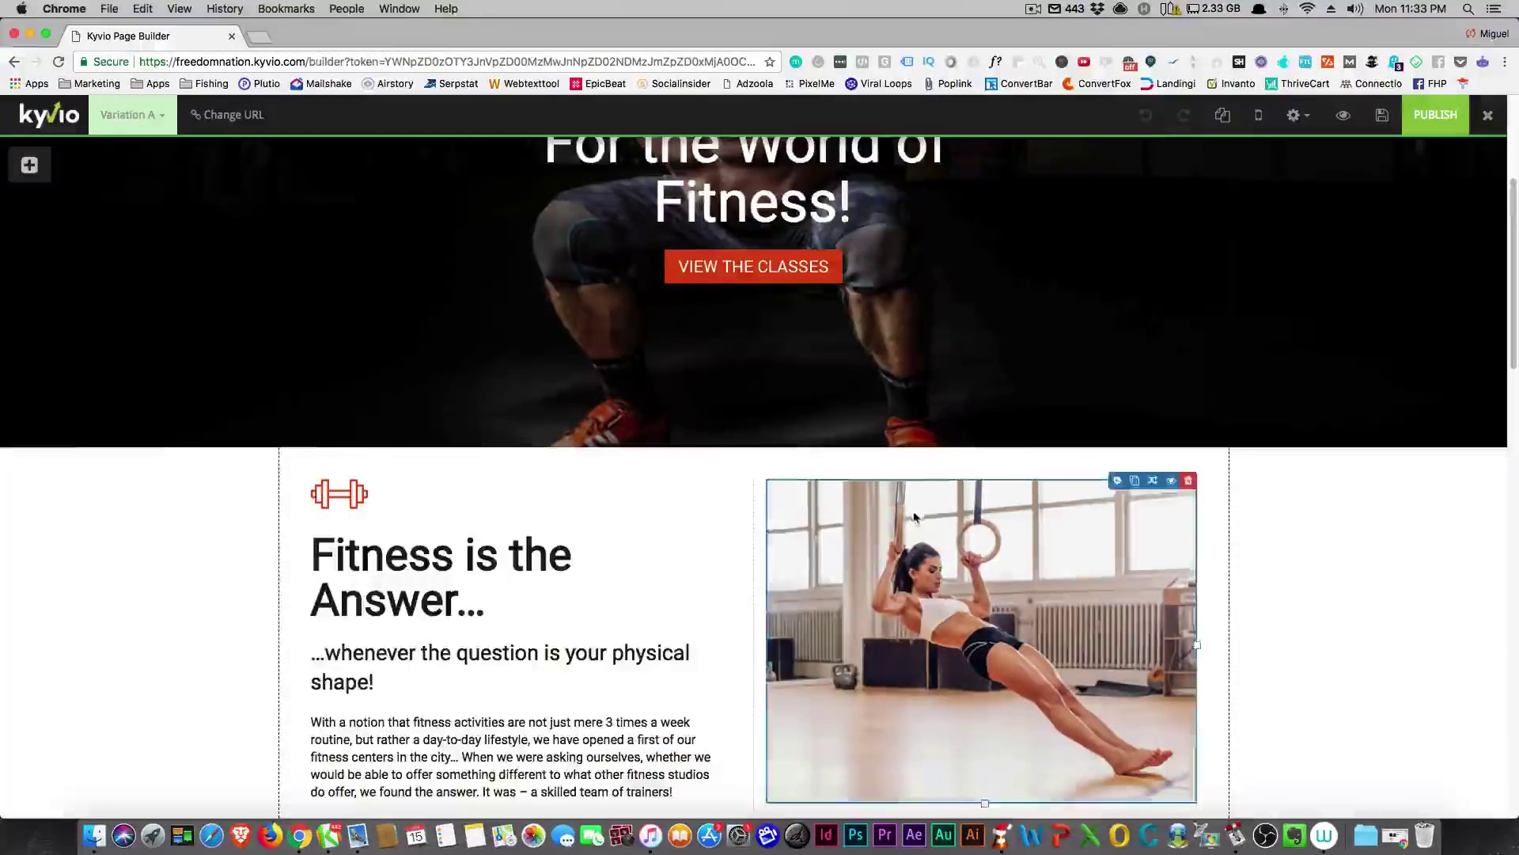
{"action": "scroll", "coordinate": [916, 513], "scroll_direction": "down", "scroll_amount": 1}
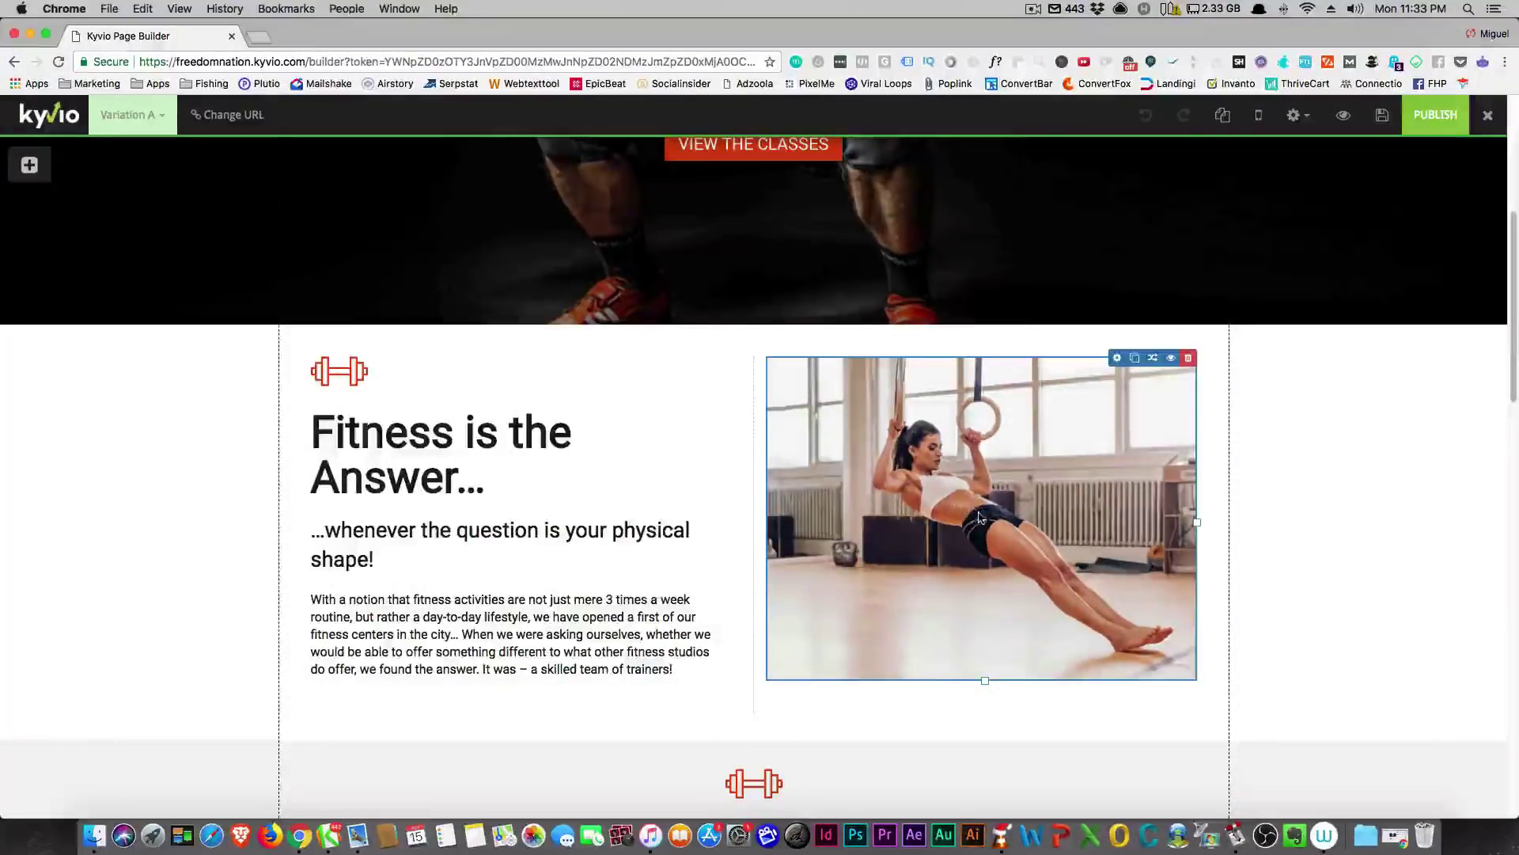
{"action": "left_click_drag", "start_coordinate": [980, 519], "coordinate": [623, 584]}
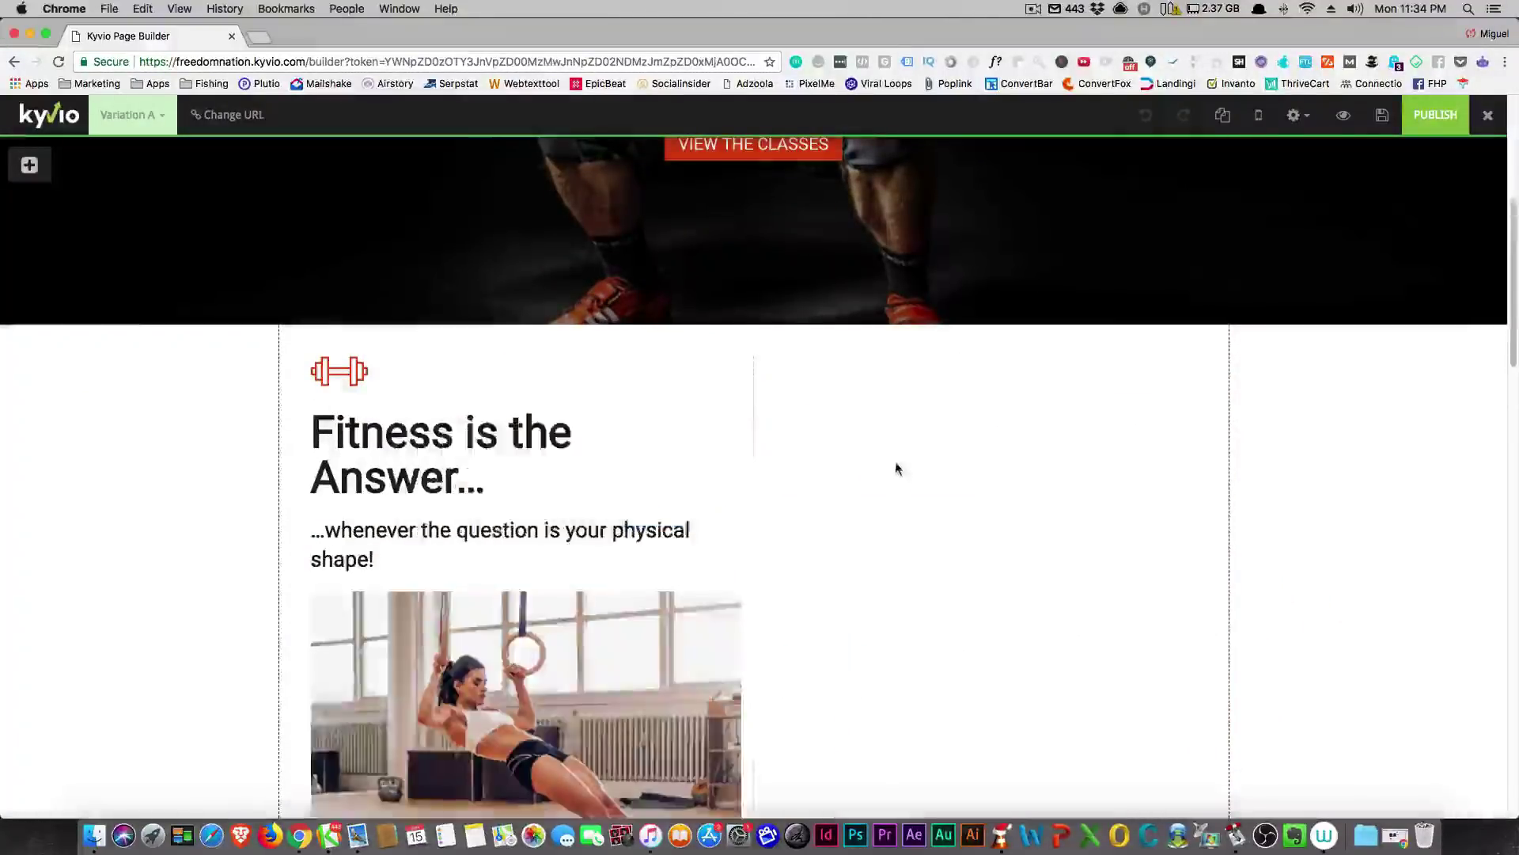
Step: Drag the fitness photo back into the right column beside the text
{"action": "scroll", "coordinate": [894, 468], "scroll_direction": "down", "scroll_amount": 3}
{"action": "left_click_drag", "start_coordinate": [576, 528], "coordinate": [1122, 436]}
{"action": "scroll", "coordinate": [1122, 434], "scroll_direction": "up", "scroll_amount": 5}
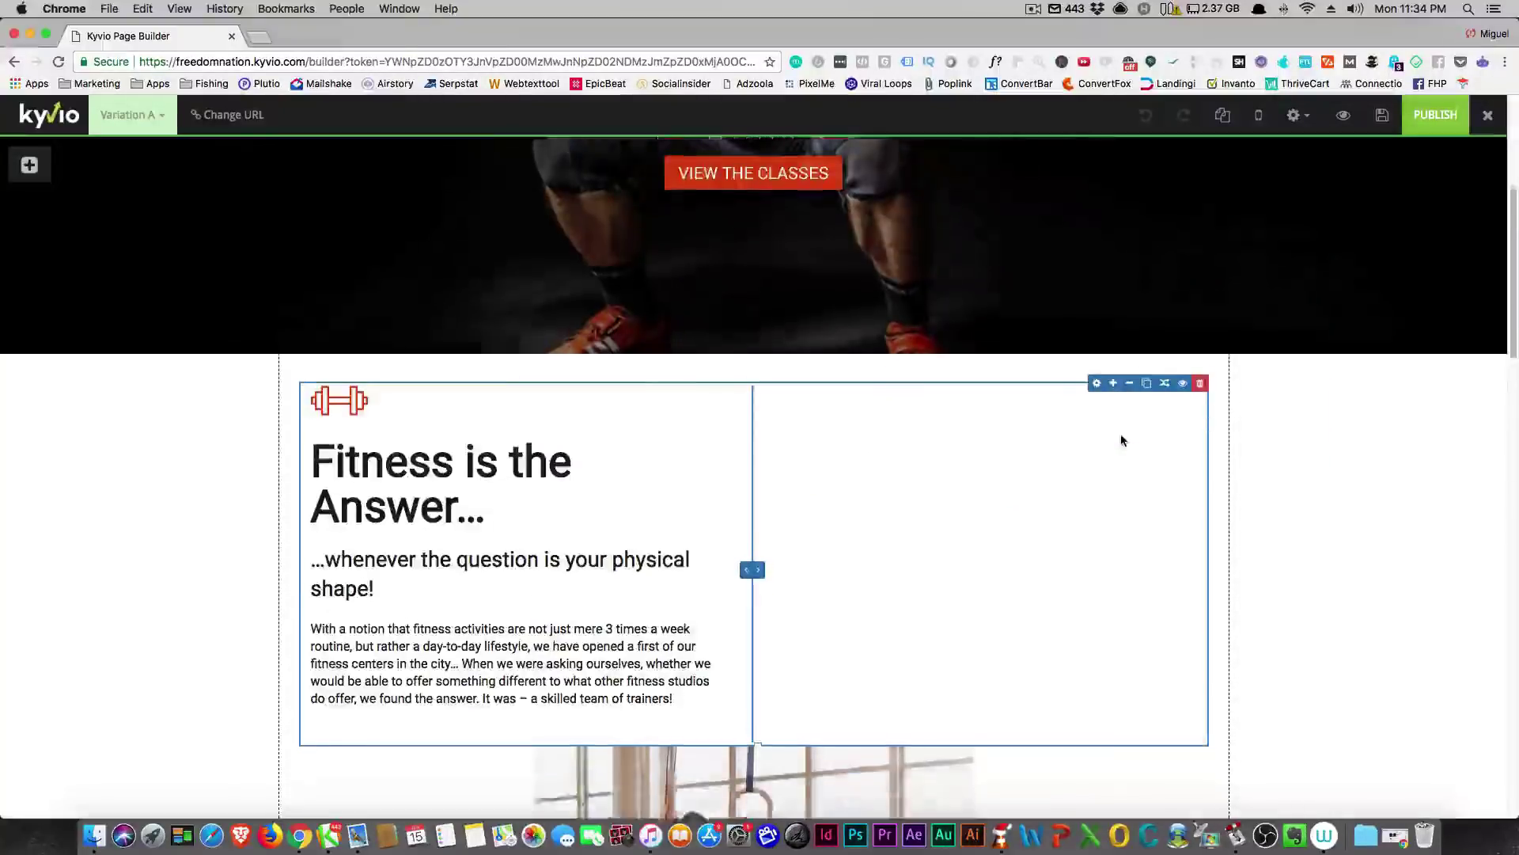
{"action": "scroll", "coordinate": [832, 654], "scroll_direction": "down", "scroll_amount": 2}
{"action": "left_click_drag", "start_coordinate": [832, 654], "coordinate": [1010, 393]}
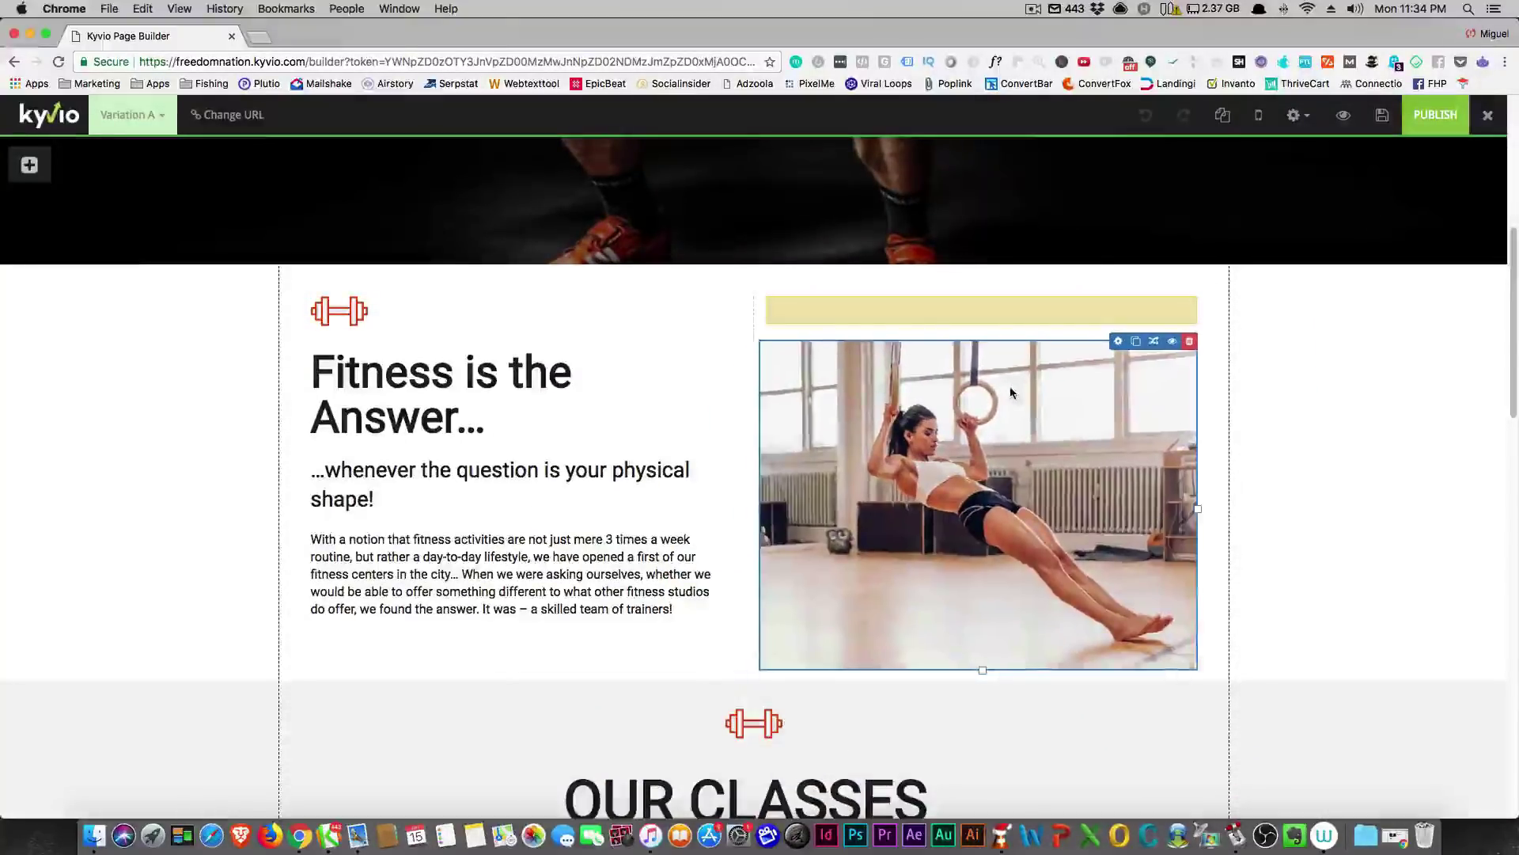
{"action": "scroll", "coordinate": [887, 457], "scroll_direction": "down", "scroll_amount": 7}
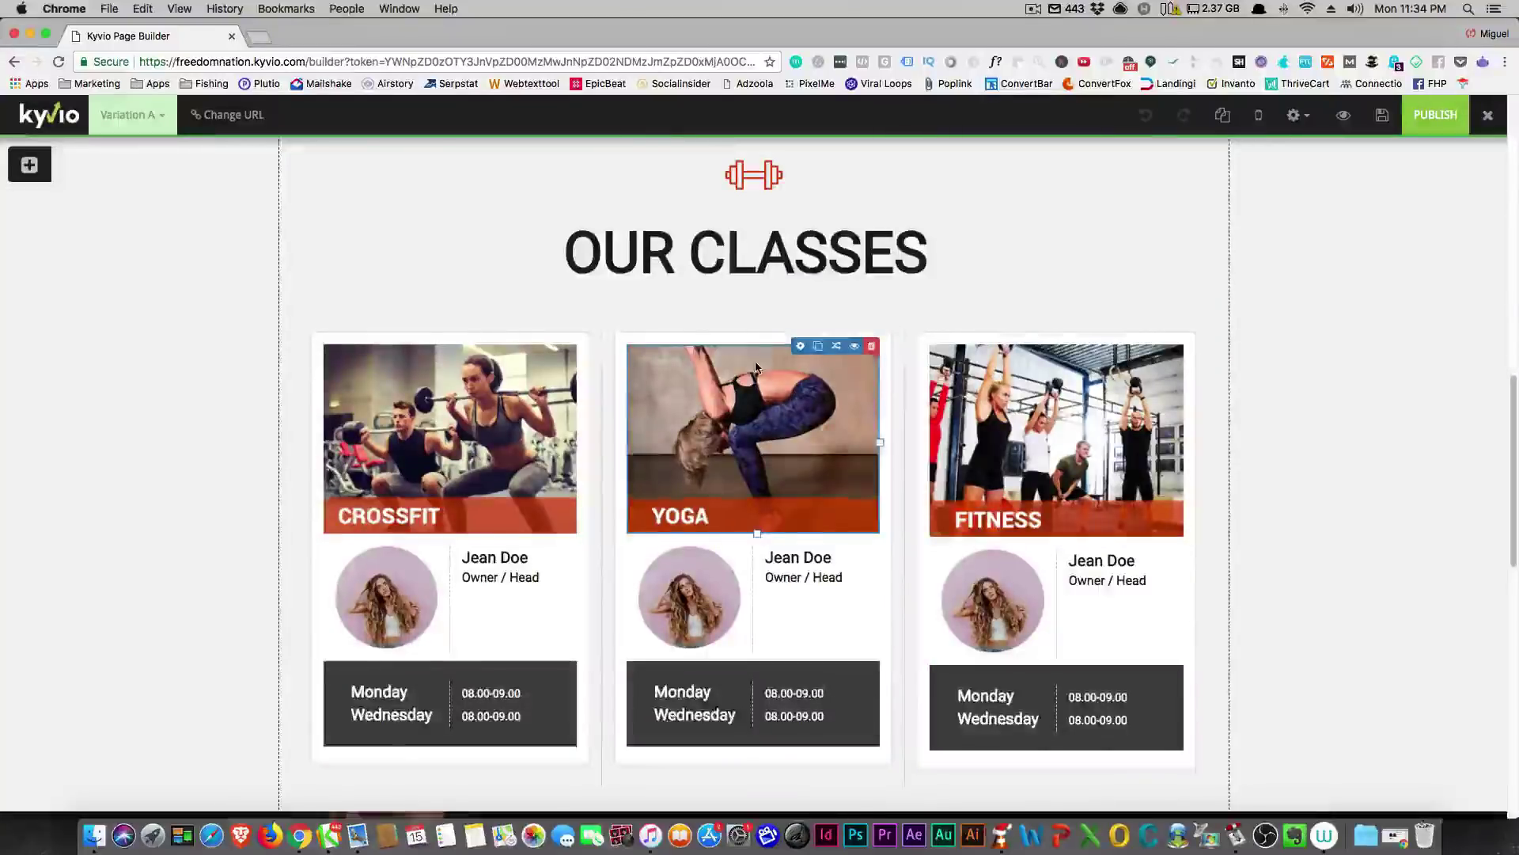
{"action": "scroll", "coordinate": [756, 368], "scroll_direction": "up", "scroll_amount": 1}
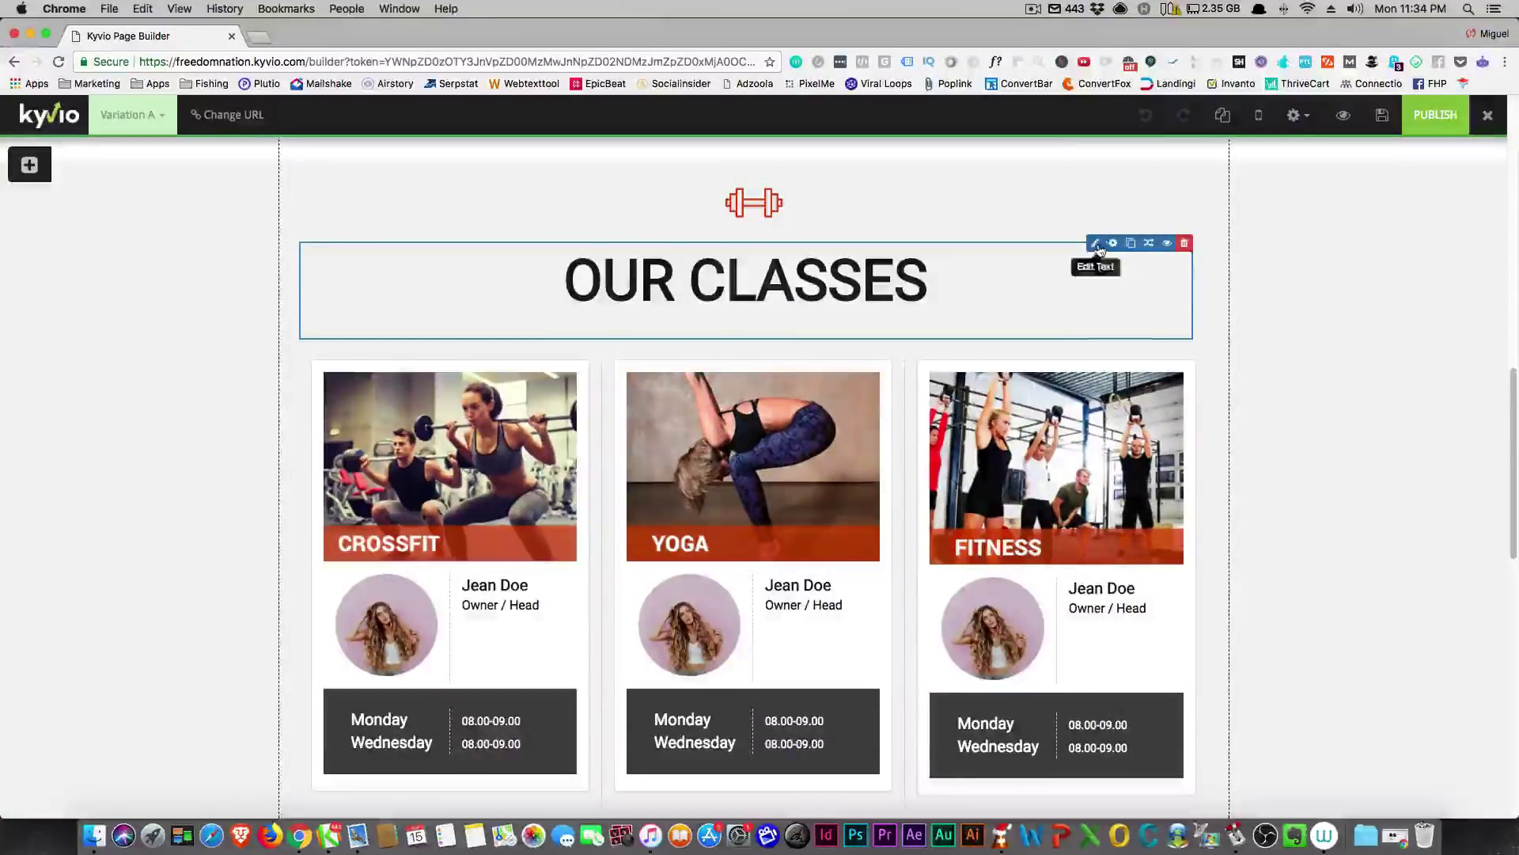
{"action": "left_click", "coordinate": [1097, 245]}
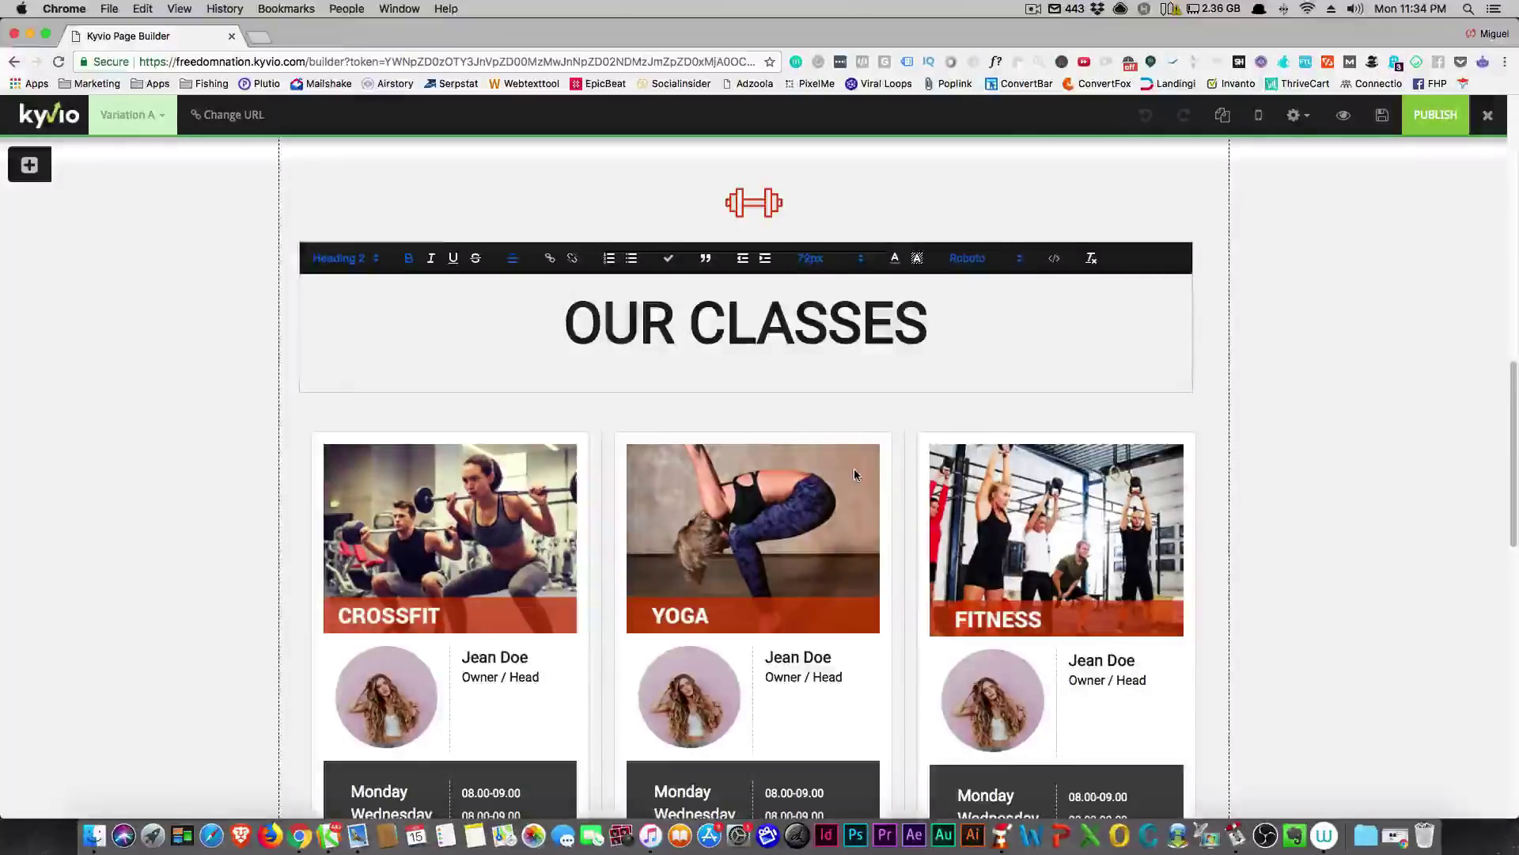
{"action": "left_click", "coordinate": [949, 373]}
{"action": "left_click", "coordinate": [966, 221]}
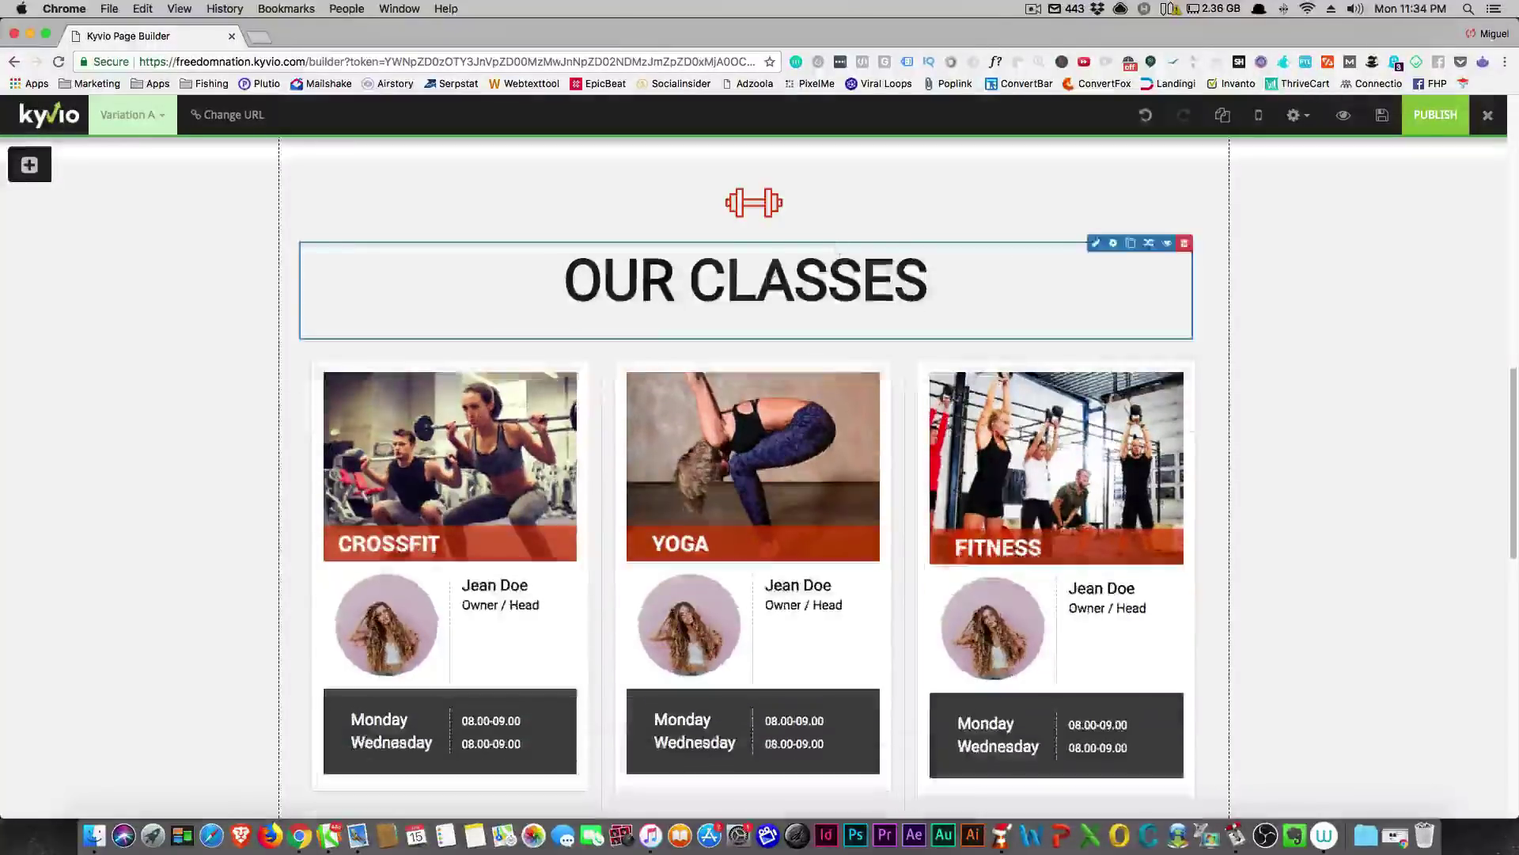
{"action": "left_click", "coordinate": [1114, 246]}
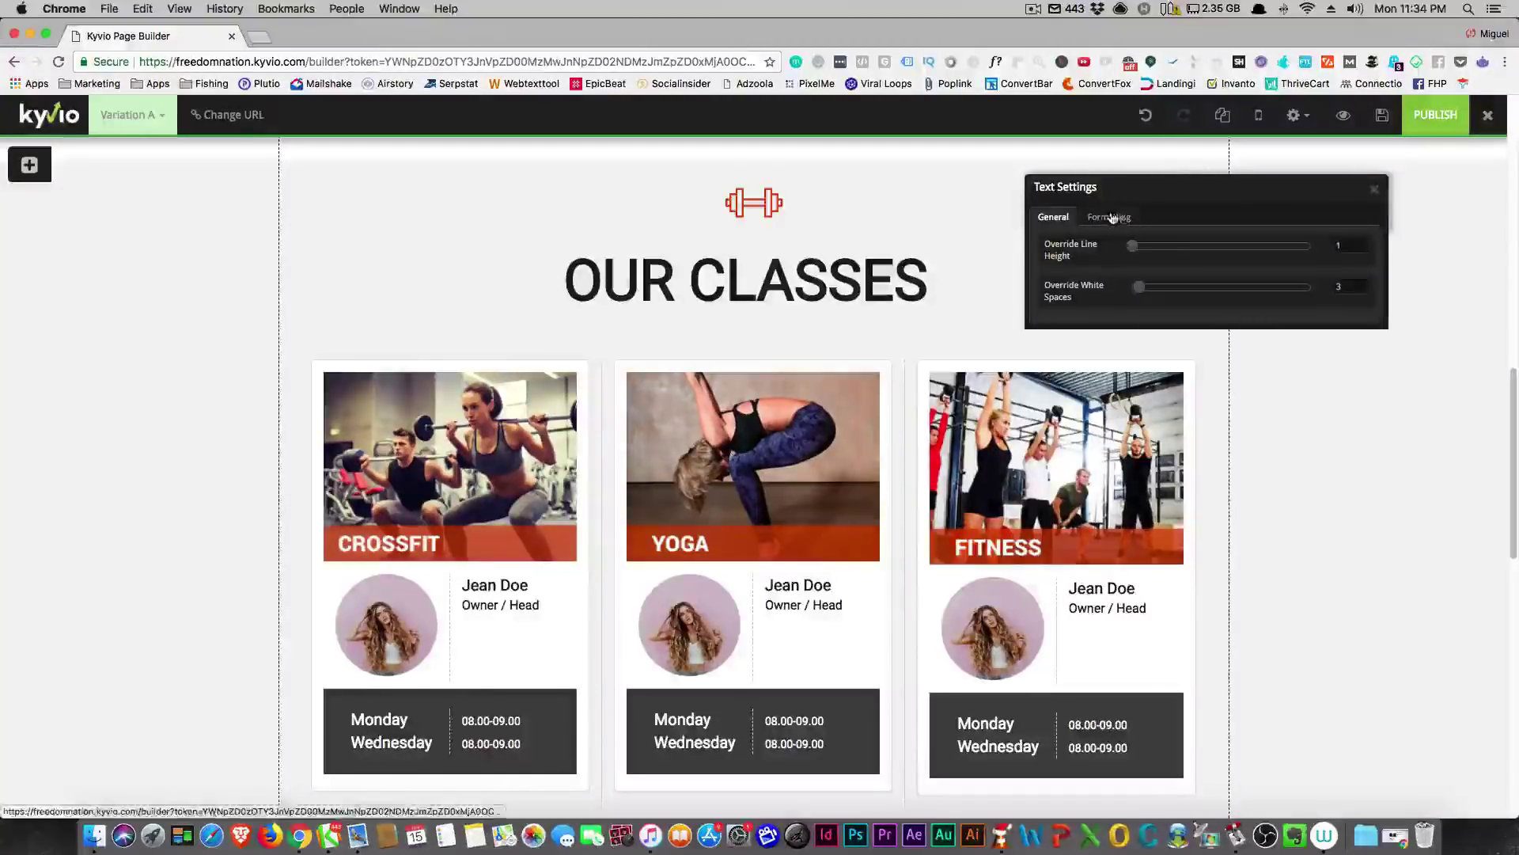
{"action": "left_click", "coordinate": [1118, 219]}
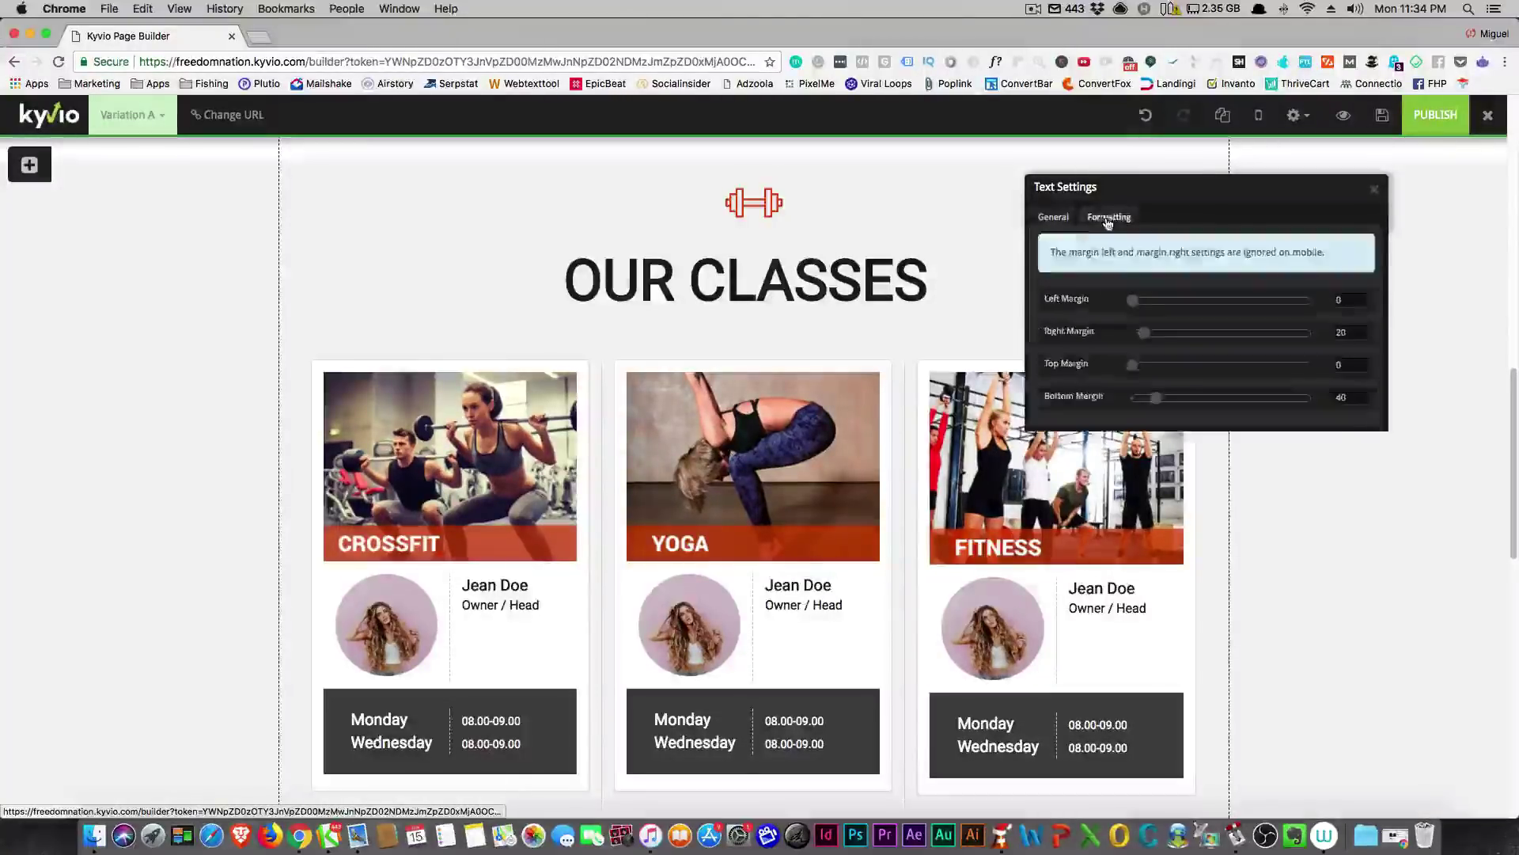
{"action": "left_click", "coordinate": [1380, 195]}
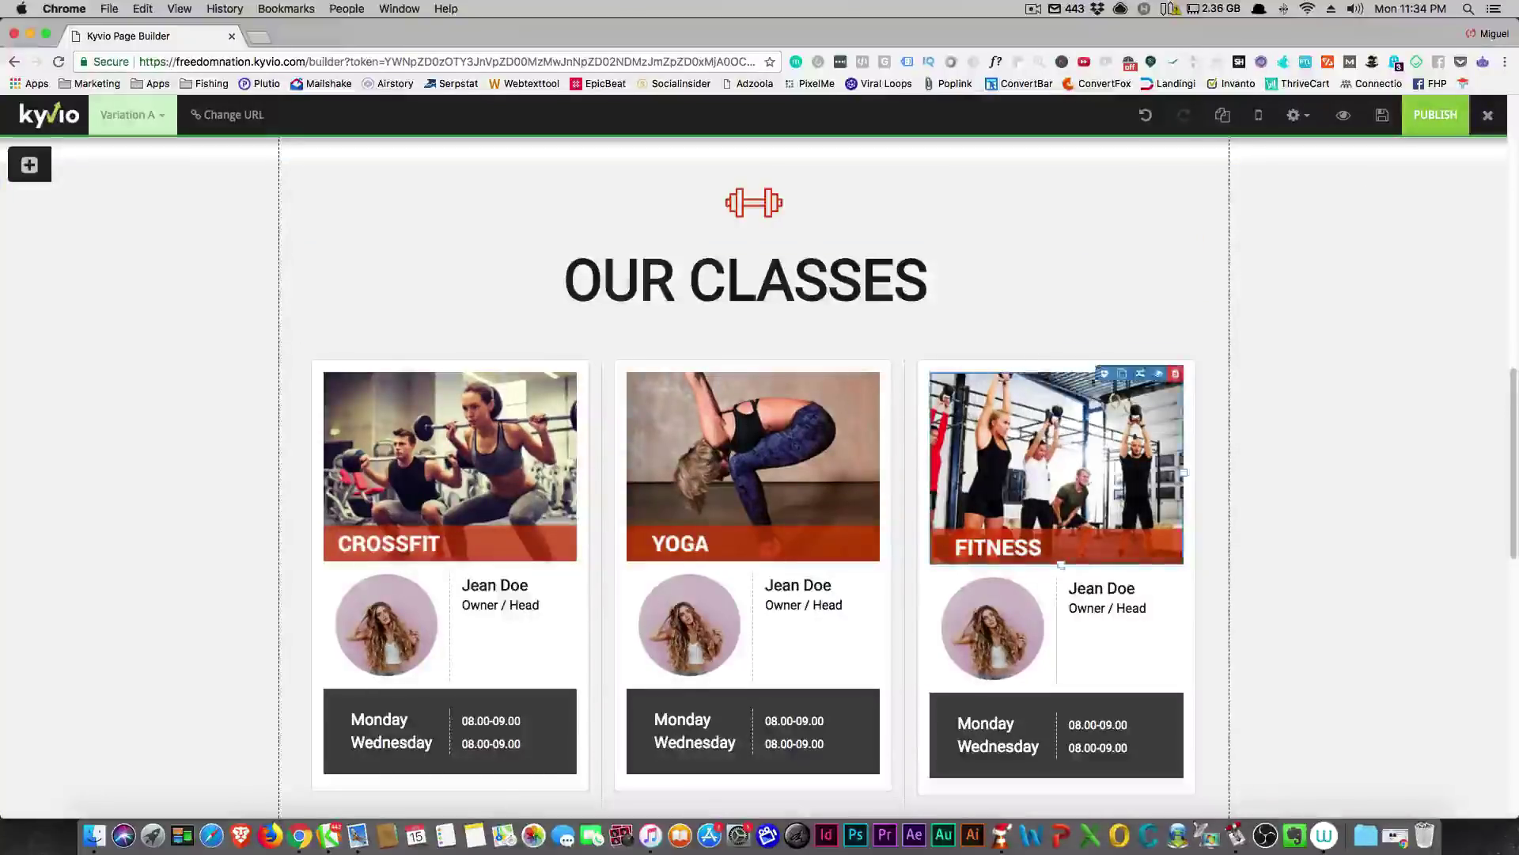
{"action": "scroll", "coordinate": [1047, 492], "scroll_direction": "down", "scroll_amount": 15}
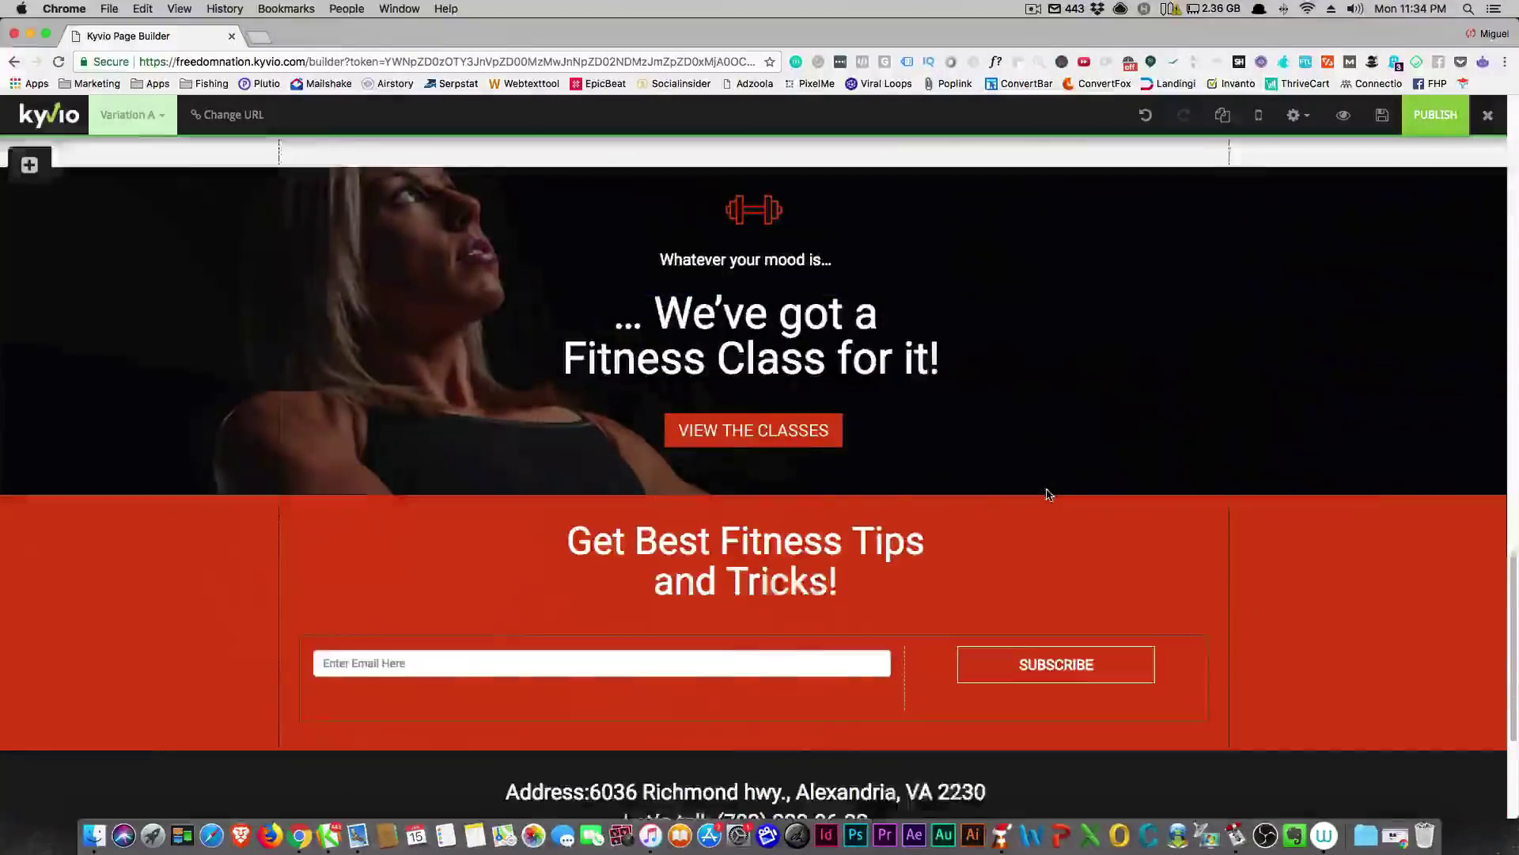
Step: Select the dumbbell icon in the top hero section
{"action": "scroll", "coordinate": [1042, 499], "scroll_direction": "up", "scroll_amount": 15}
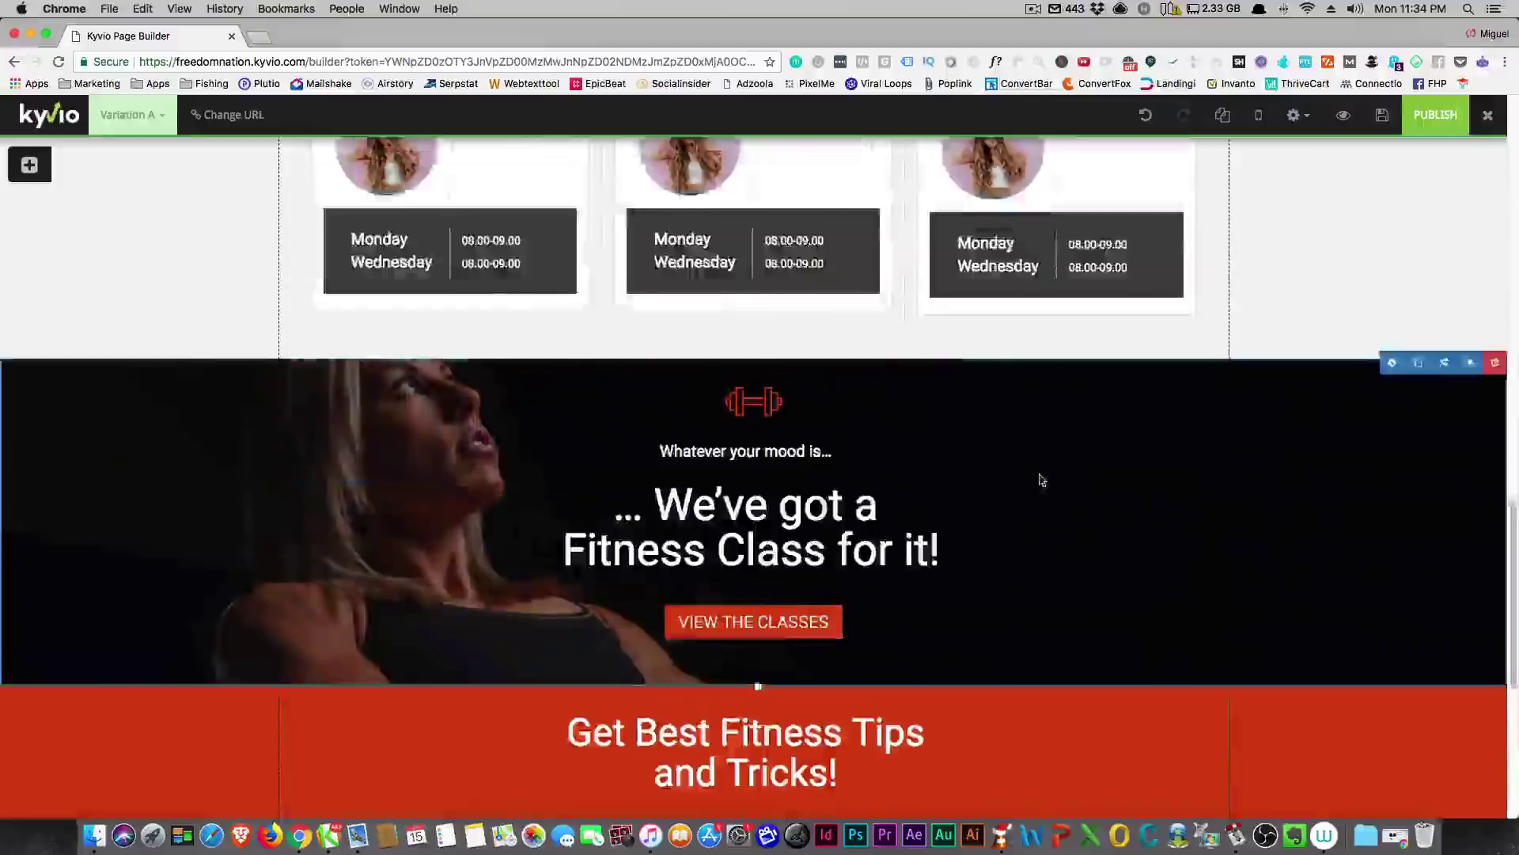
{"action": "scroll", "coordinate": [1039, 477], "scroll_direction": "up", "scroll_amount": 5}
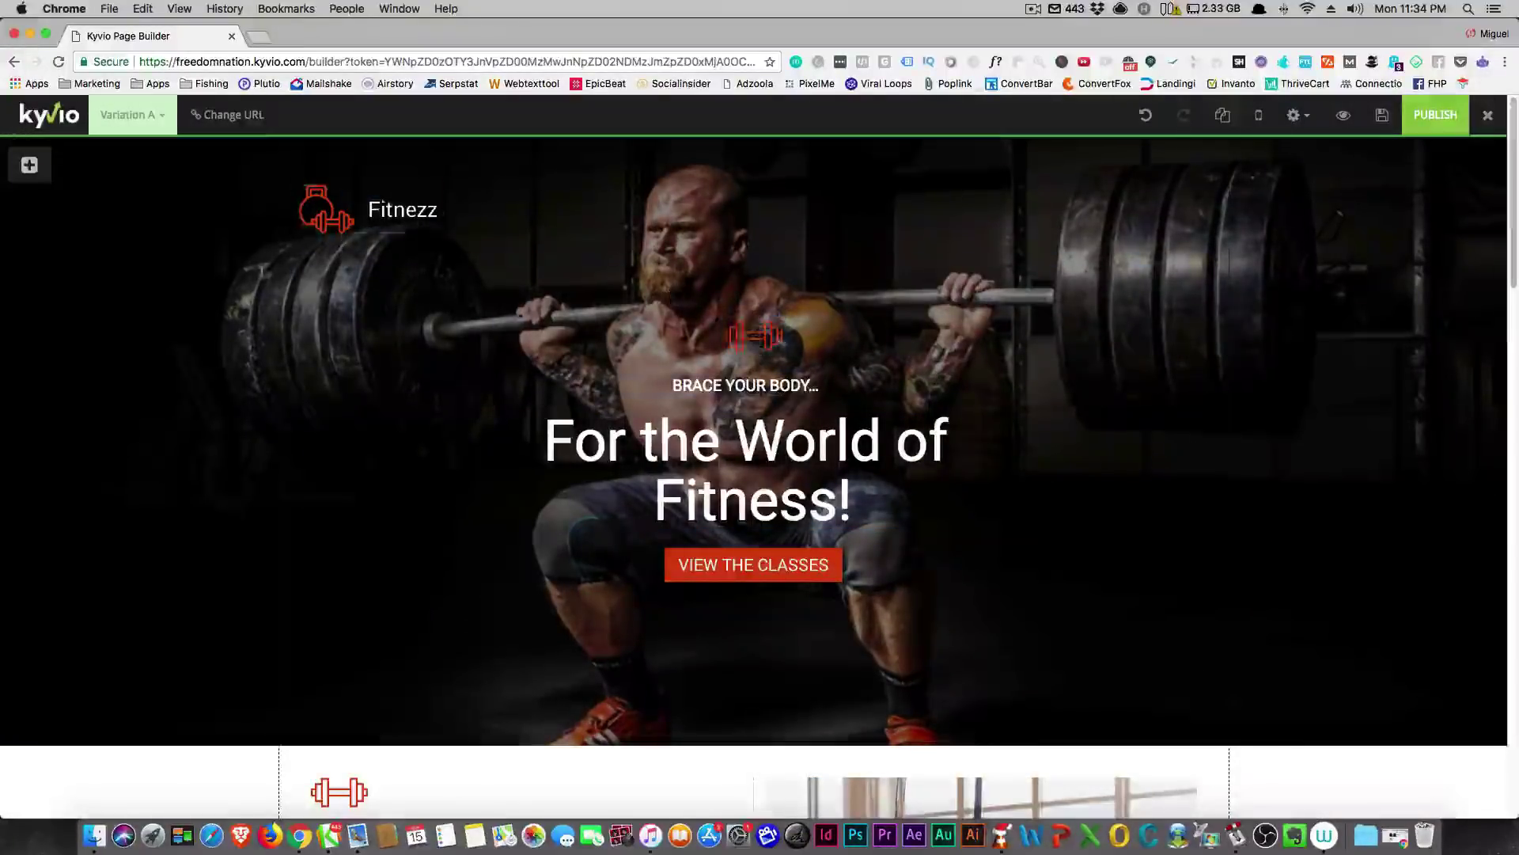
{"action": "left_click", "coordinate": [756, 337]}
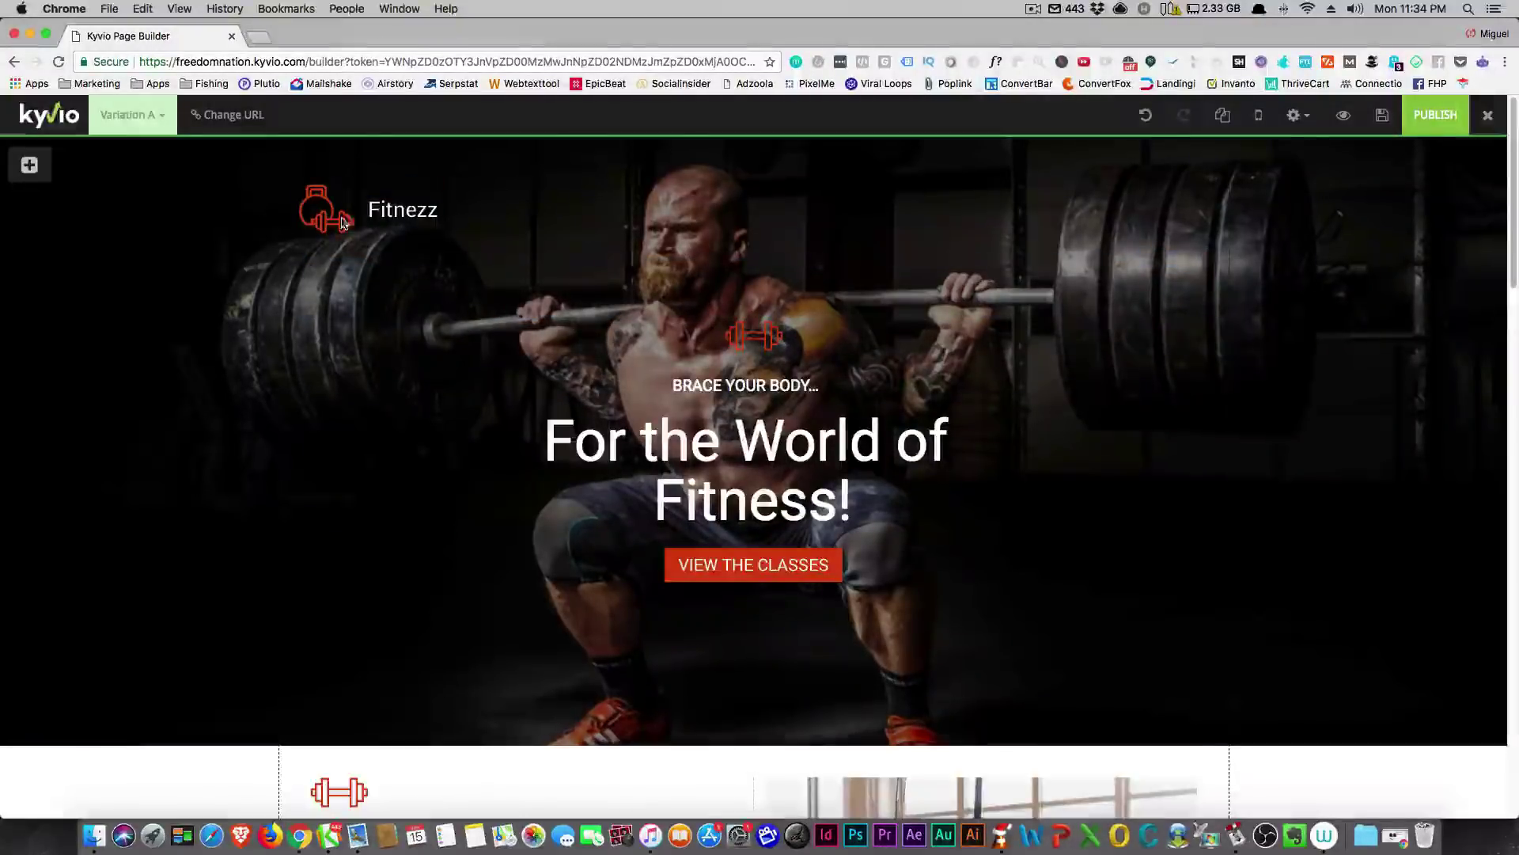
Step: Open Insert block and browse the normal, wide and pre-made block types
{"action": "left_click", "coordinate": [31, 170]}
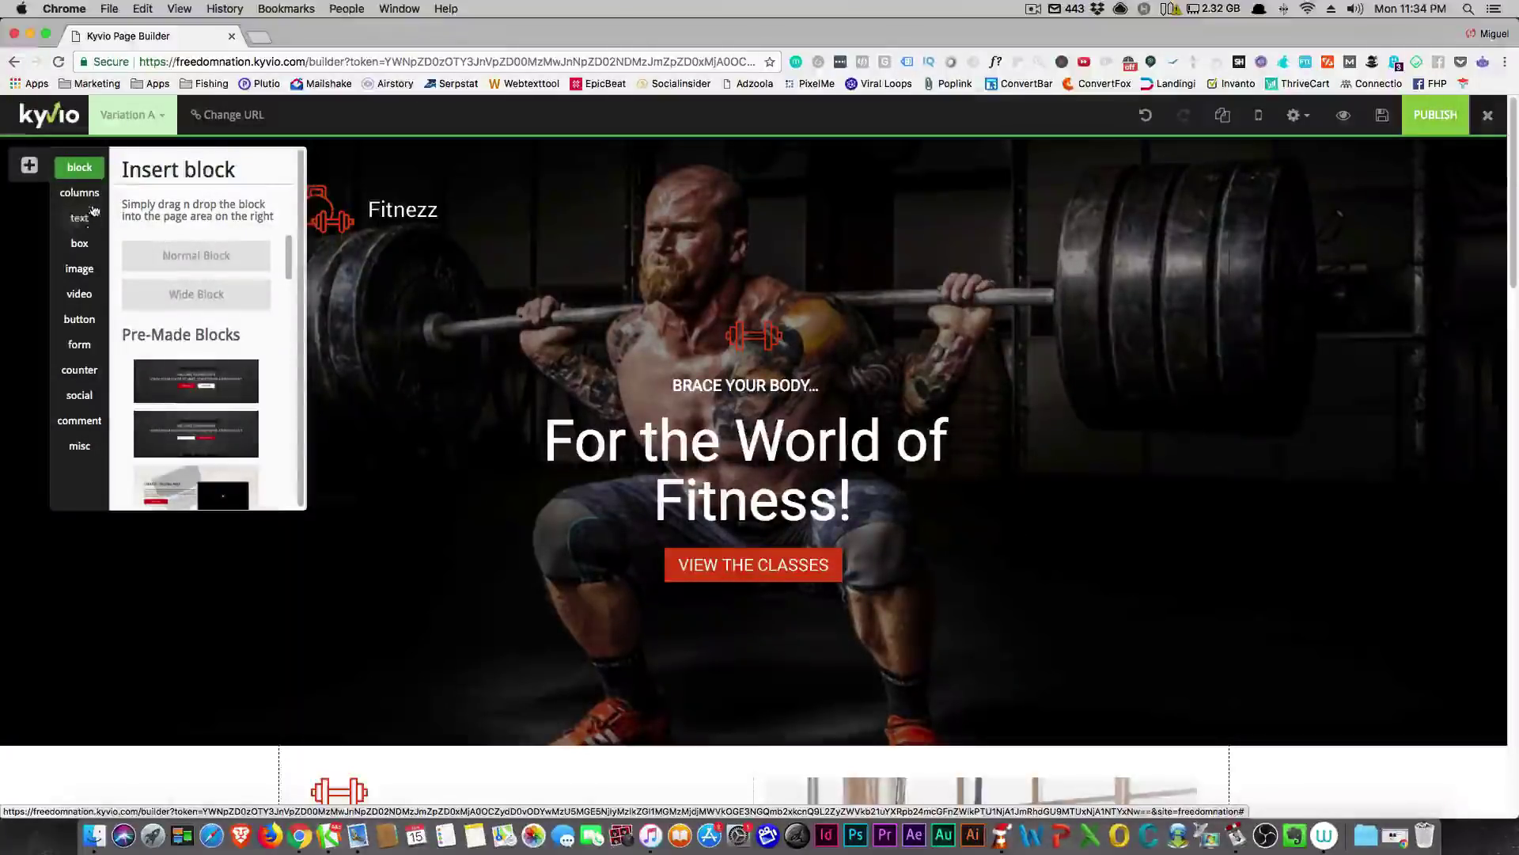
{"action": "left_click", "coordinate": [87, 175]}
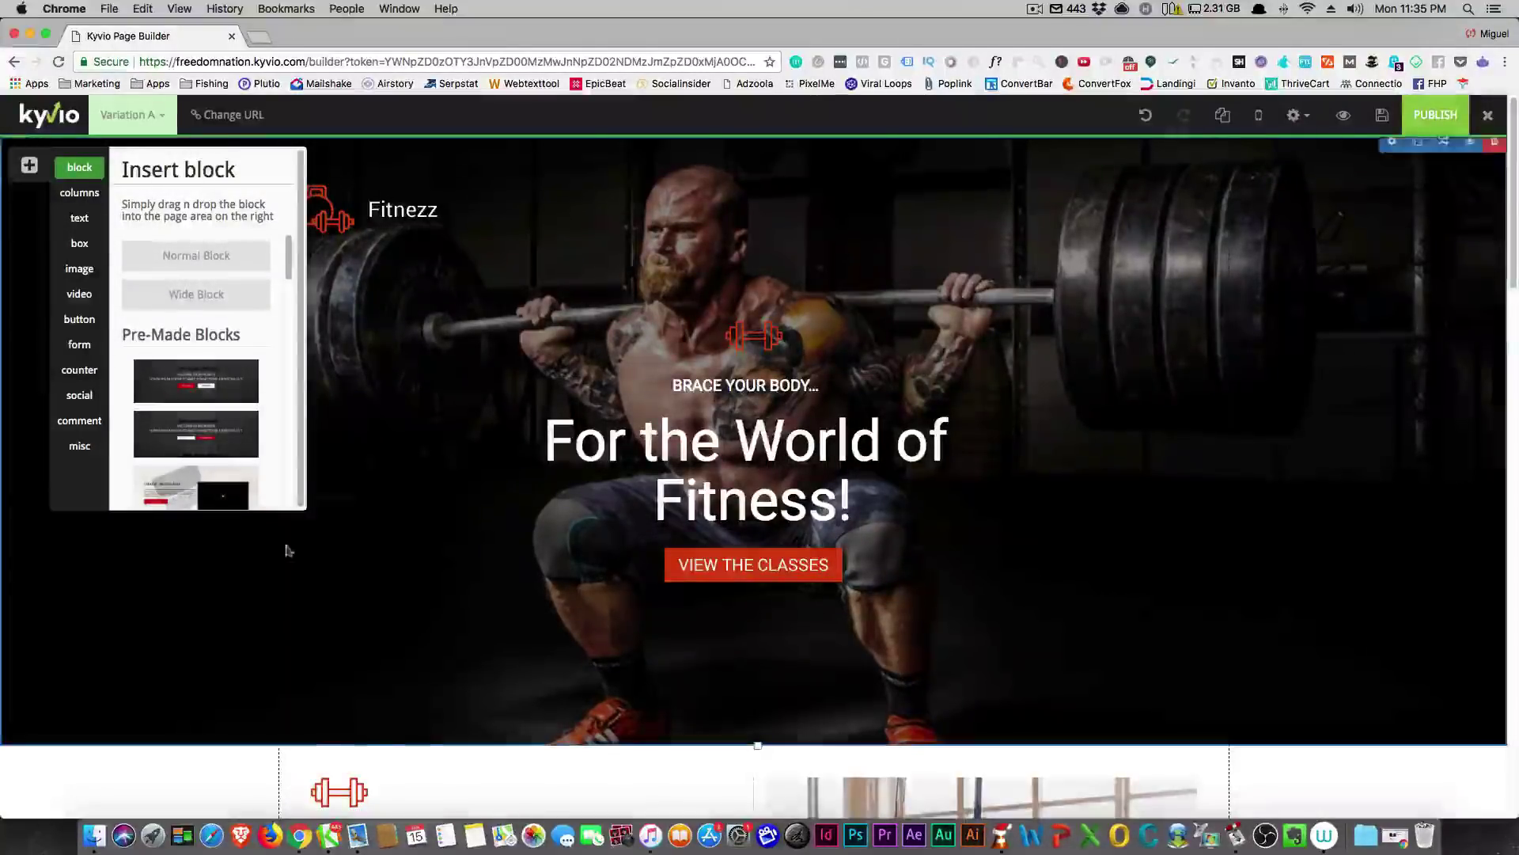
{"action": "scroll", "coordinate": [288, 546], "scroll_direction": "down", "scroll_amount": 6}
{"action": "mouse_move", "coordinate": [609, 287]}
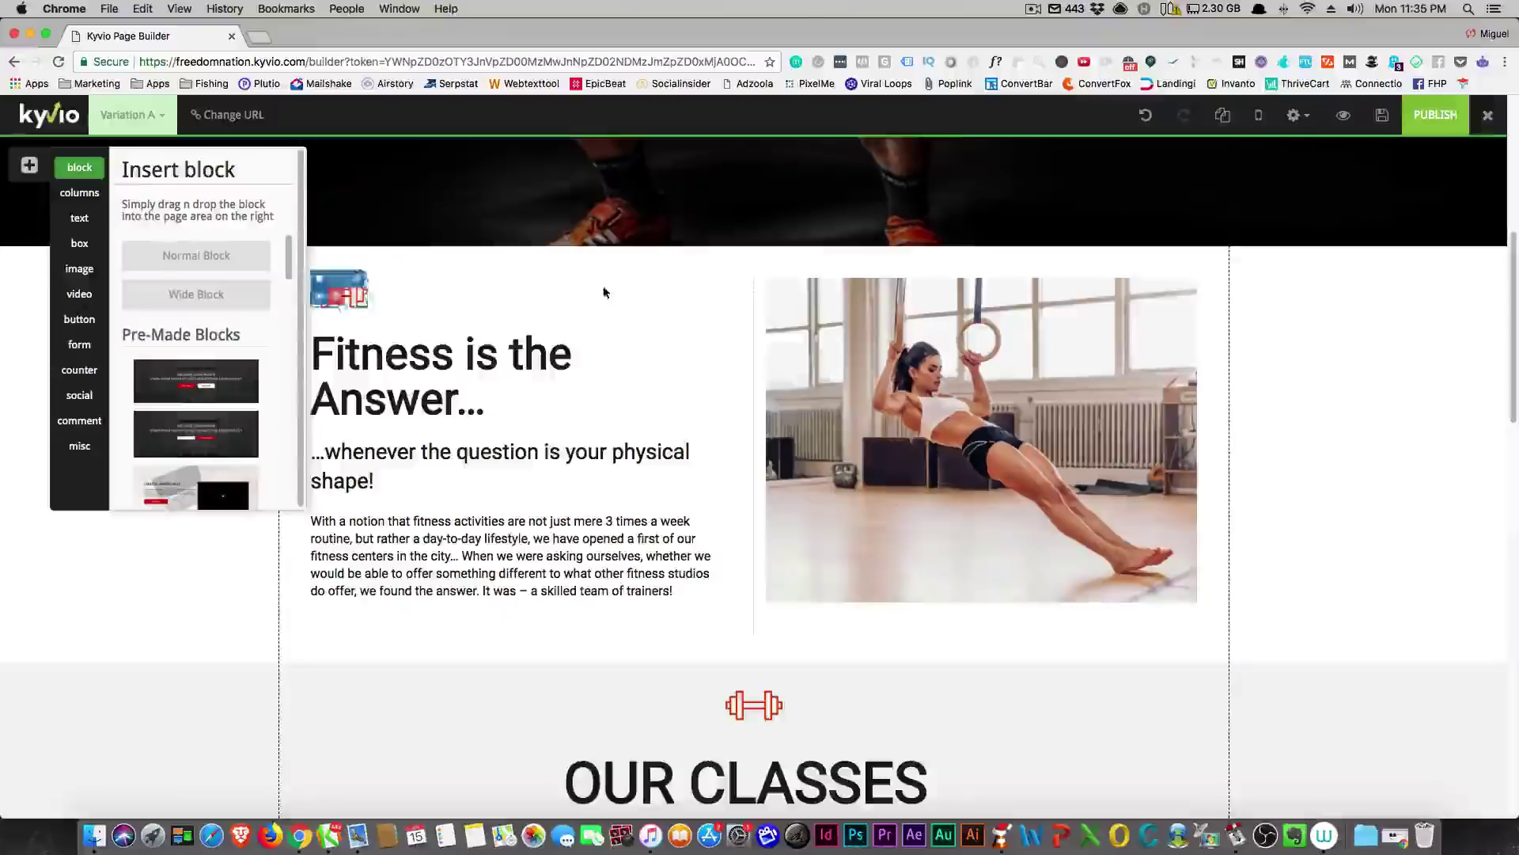
{"action": "mouse_move", "coordinate": [610, 255]}
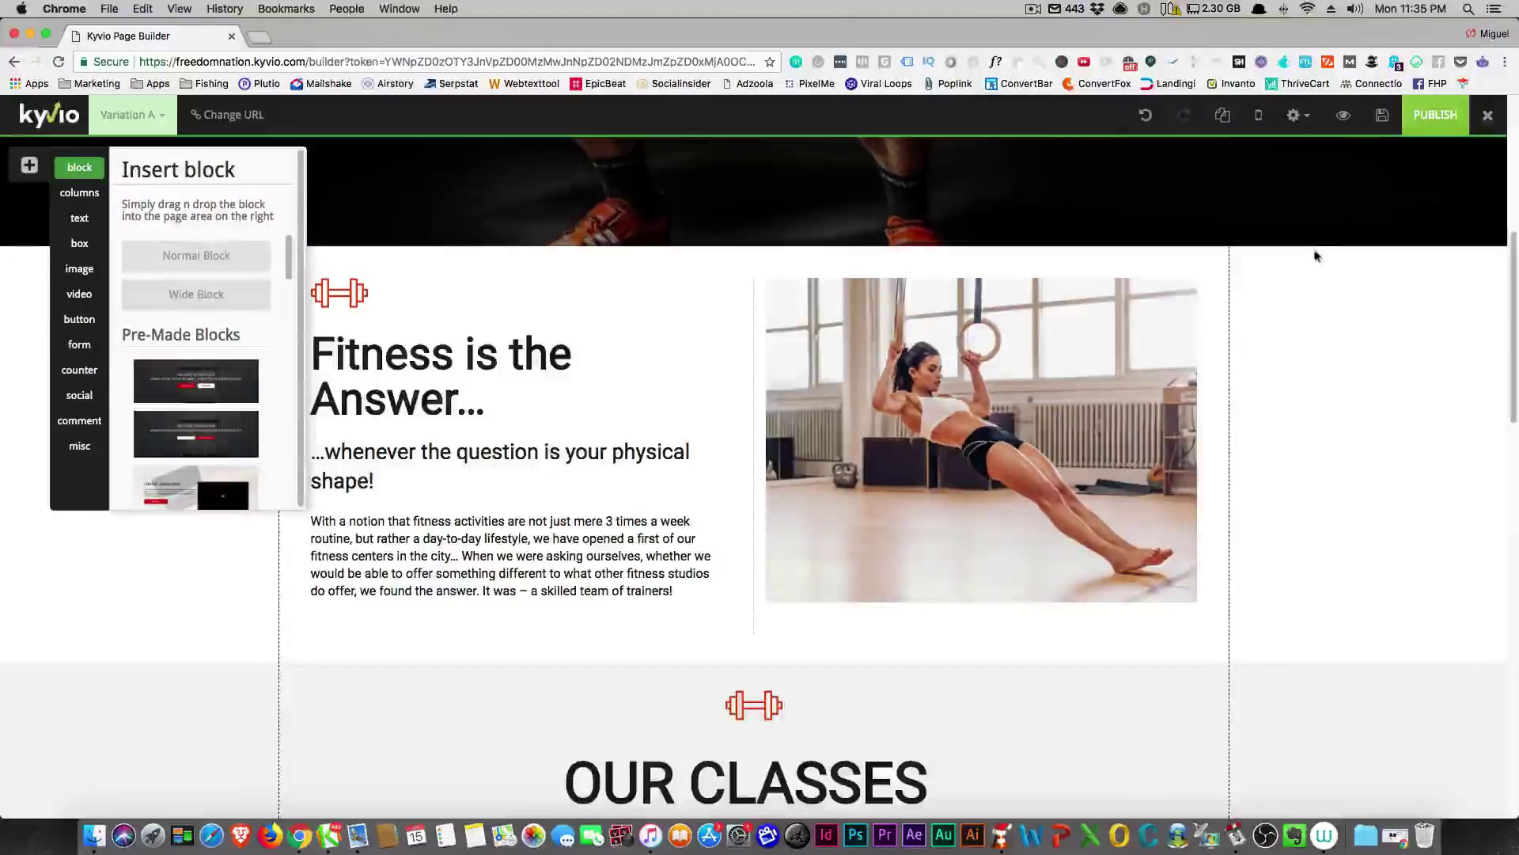
{"action": "mouse_move", "coordinate": [1308, 263]}
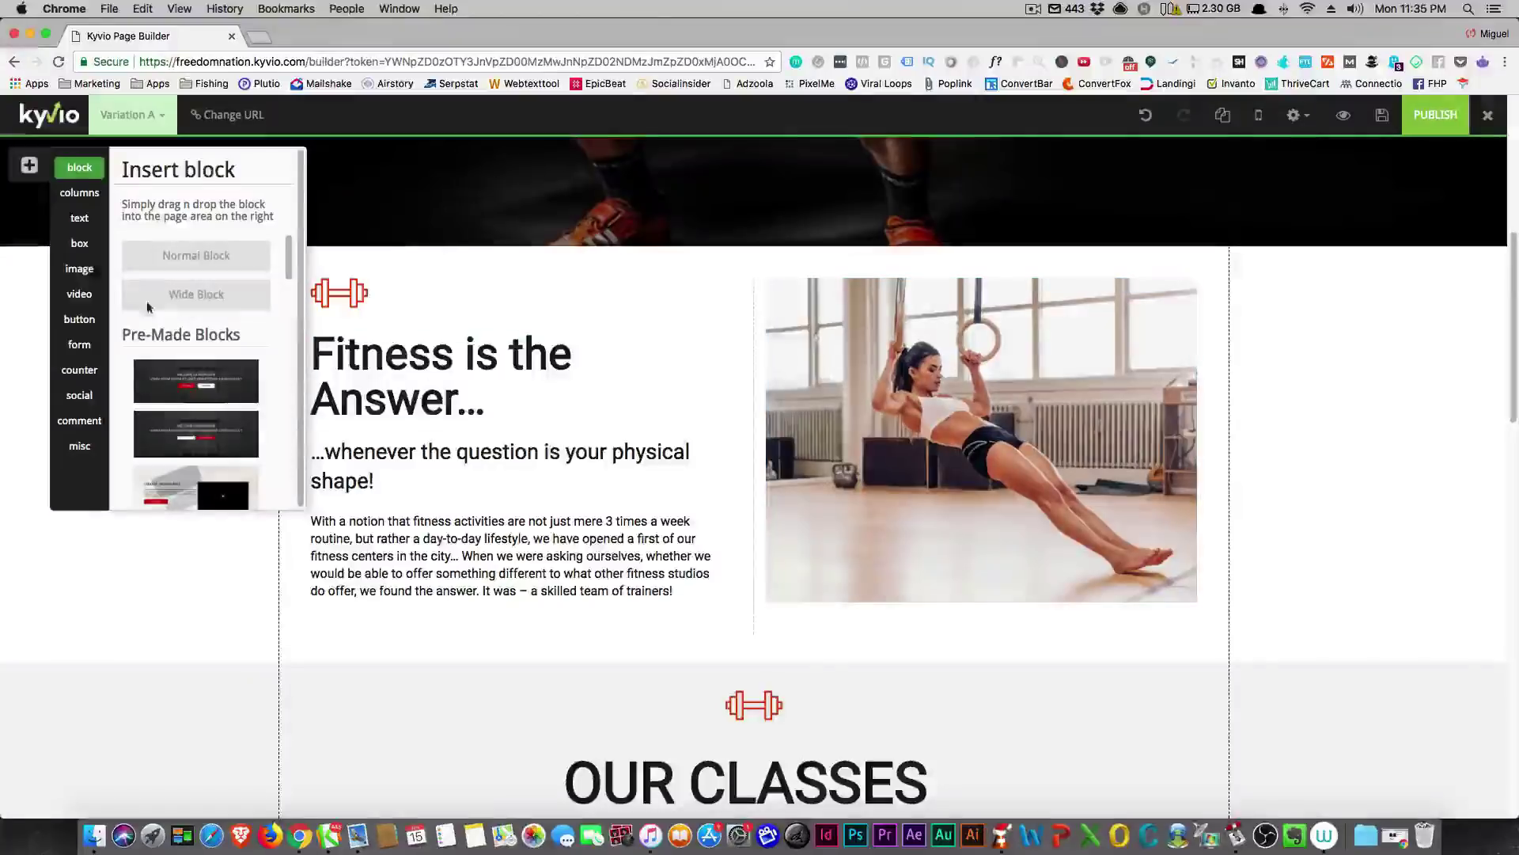
{"action": "left_click", "coordinate": [81, 271]}
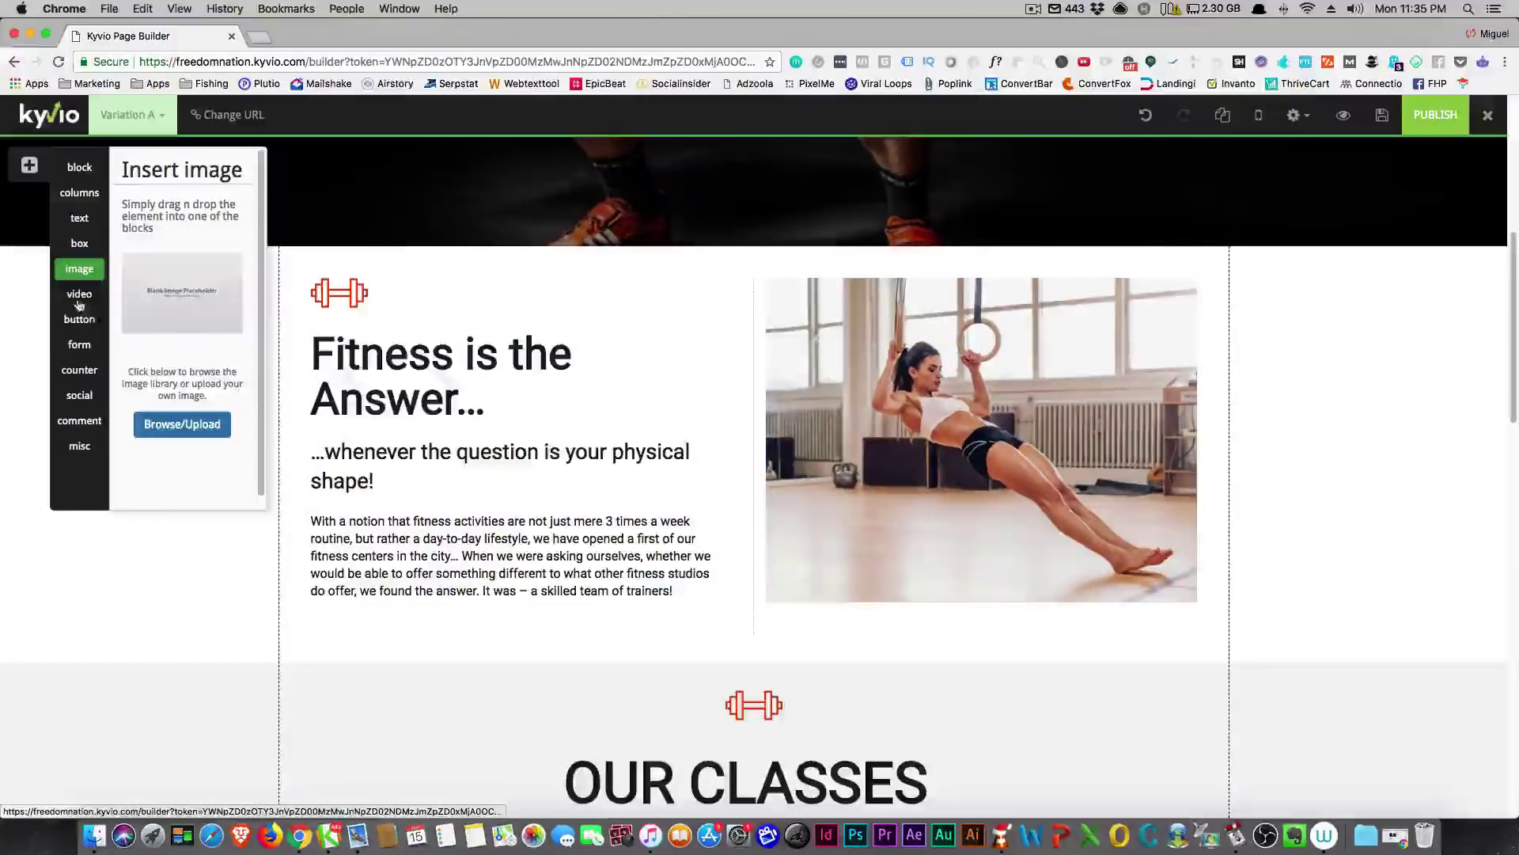
{"action": "left_click", "coordinate": [83, 295]}
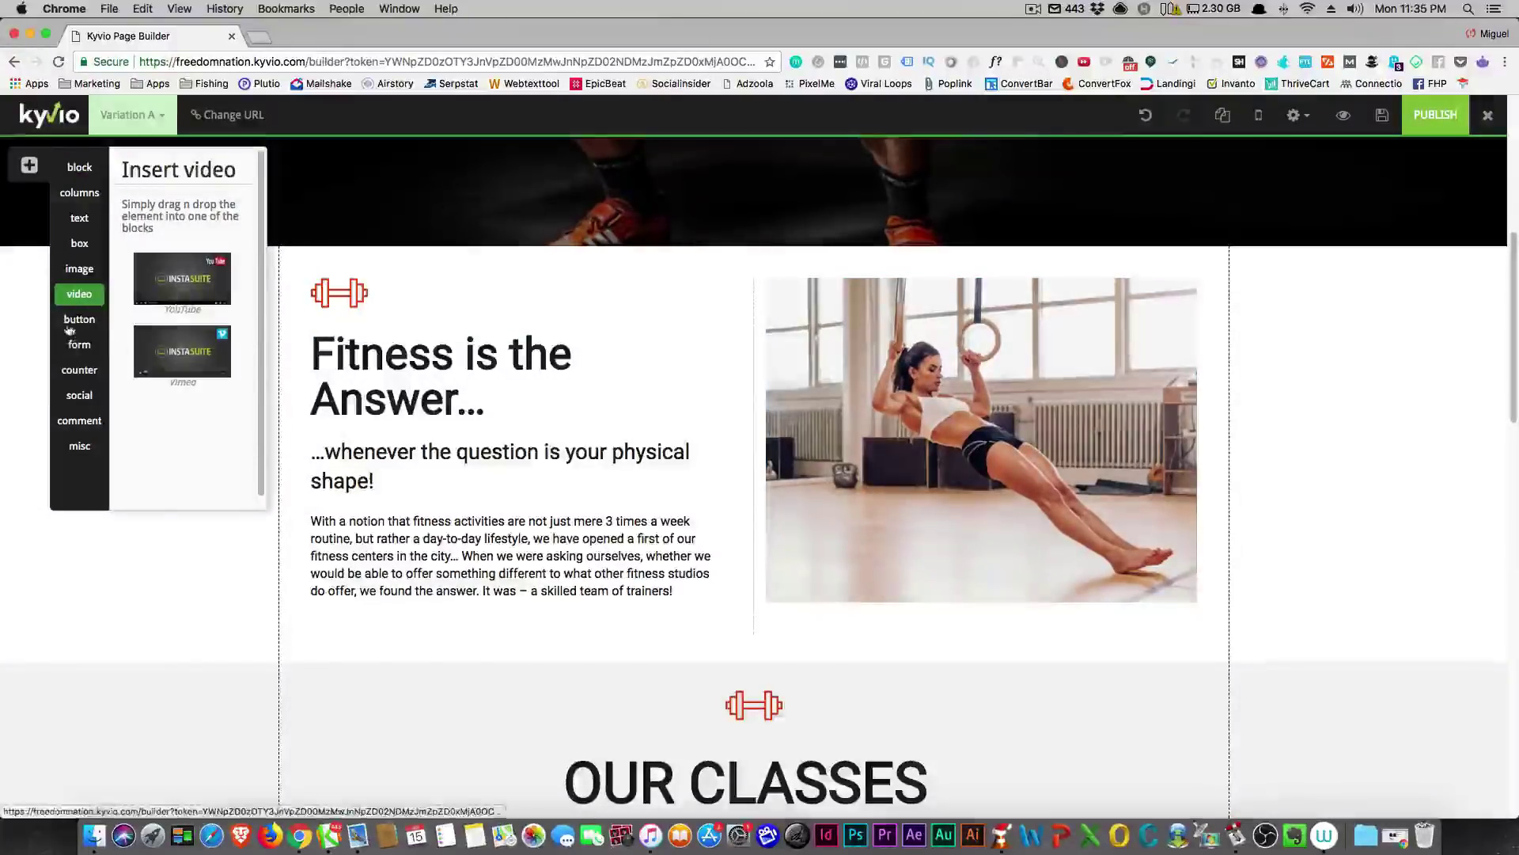
{"action": "left_click", "coordinate": [79, 319]}
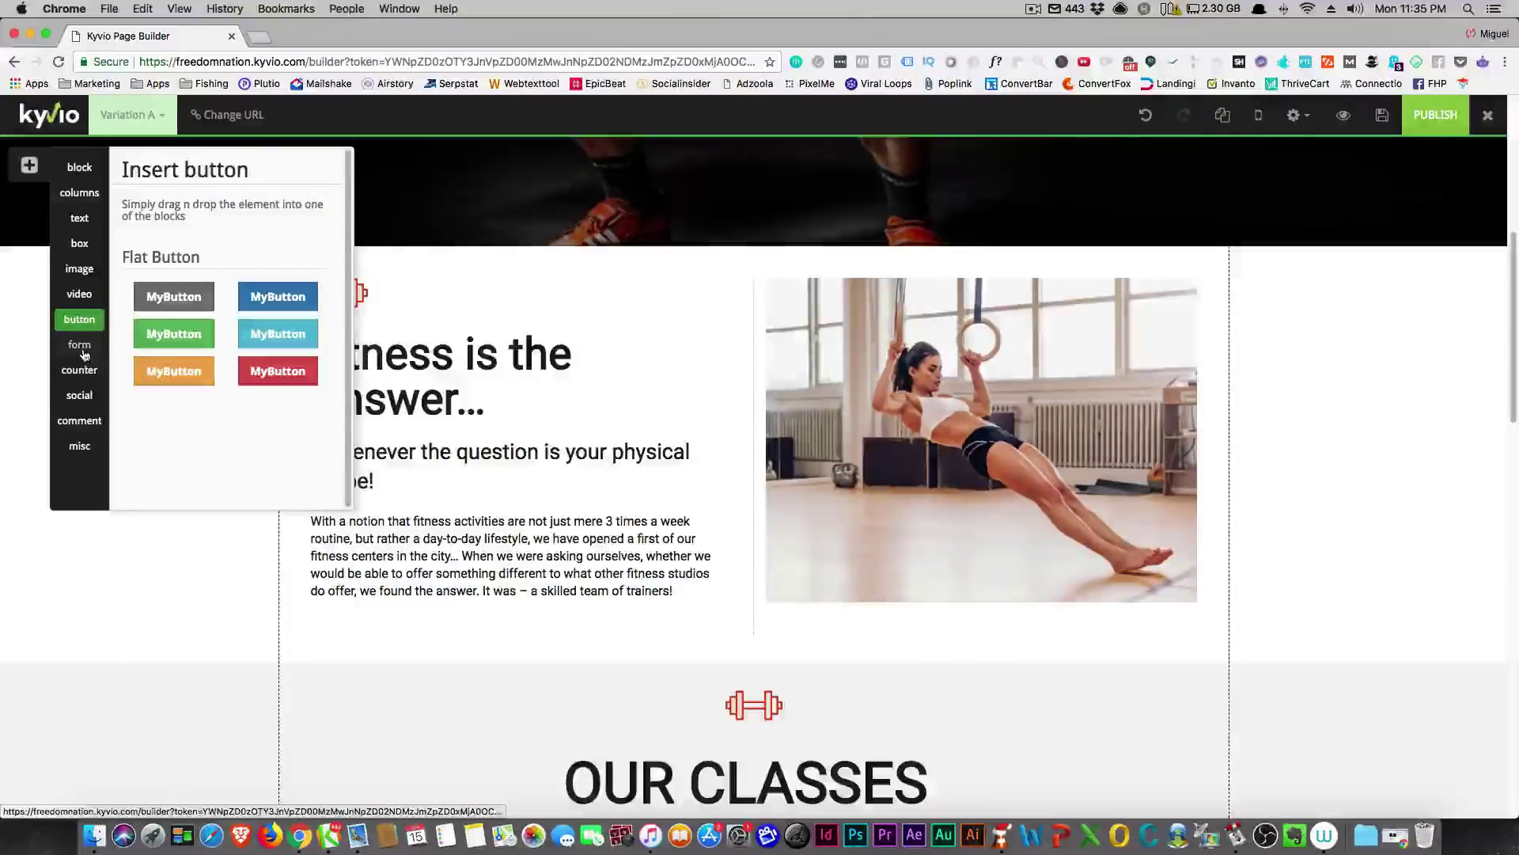
{"action": "left_click", "coordinate": [82, 346]}
{"action": "left_click", "coordinate": [81, 370]}
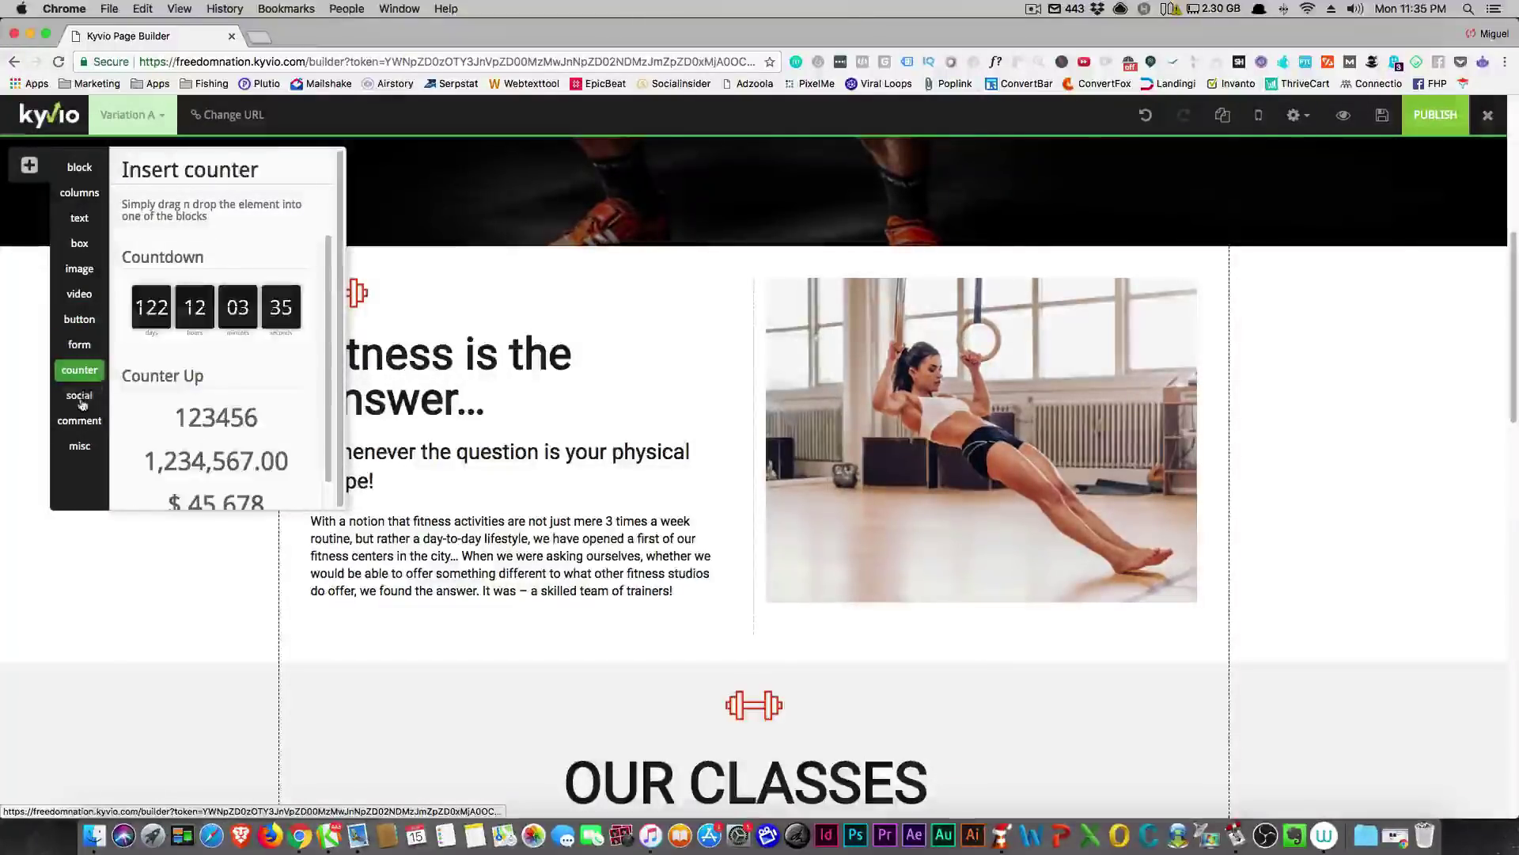
{"action": "left_click", "coordinate": [81, 398]}
{"action": "left_click", "coordinate": [80, 421]}
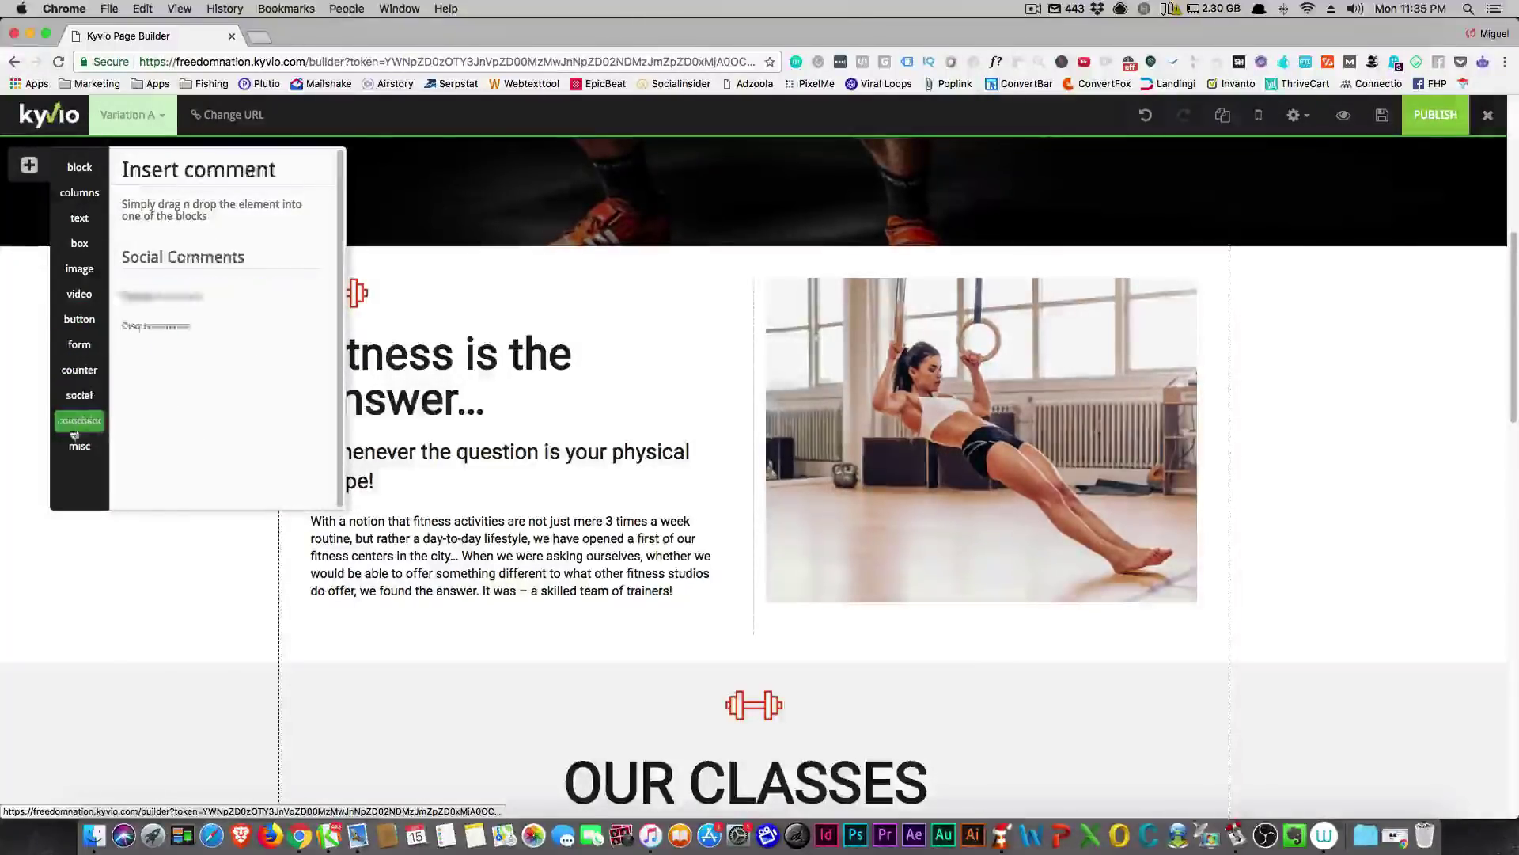
{"action": "left_click", "coordinate": [80, 167]}
{"action": "scroll", "coordinate": [19, 320], "scroll_direction": "down", "scroll_amount": 7}
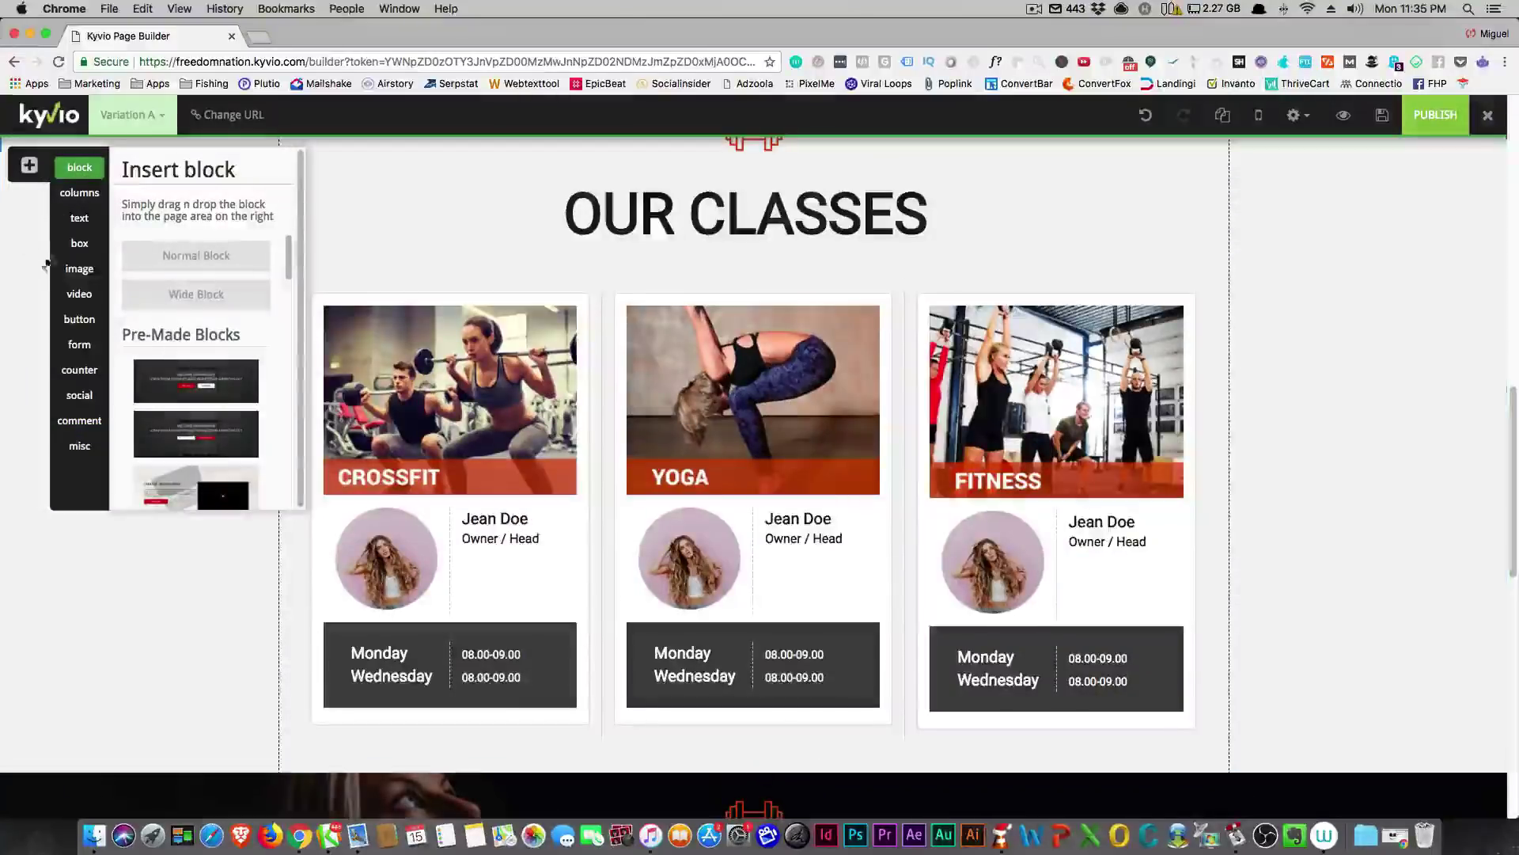
{"action": "scroll", "coordinate": [1282, 298], "scroll_direction": "down", "scroll_amount": 8}
{"action": "scroll", "coordinate": [1350, 305], "scroll_direction": "up", "scroll_amount": 4}
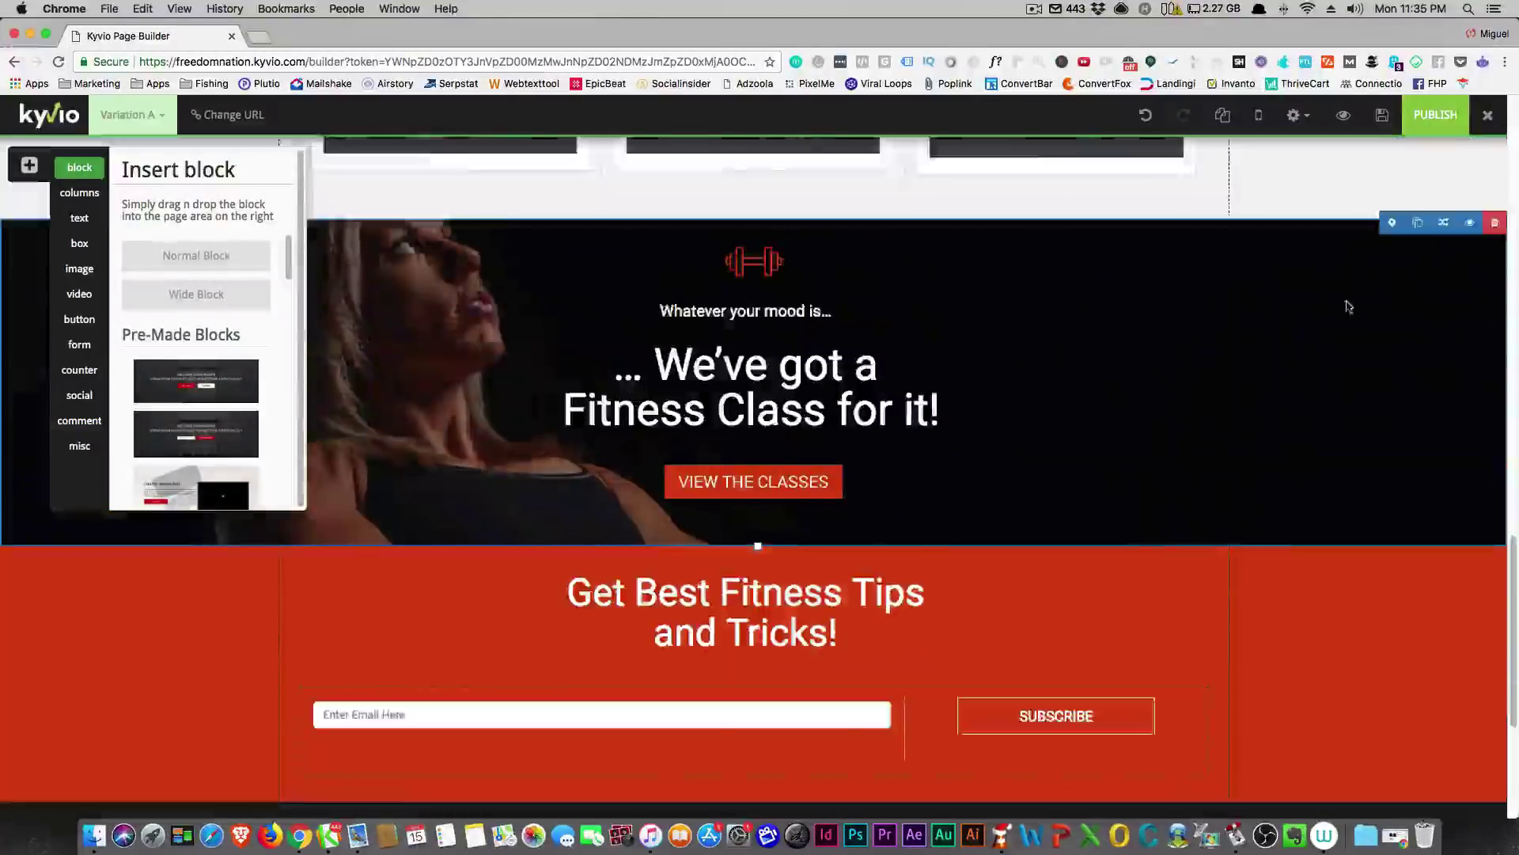
{"action": "scroll", "coordinate": [1347, 305], "scroll_direction": "up", "scroll_amount": 5}
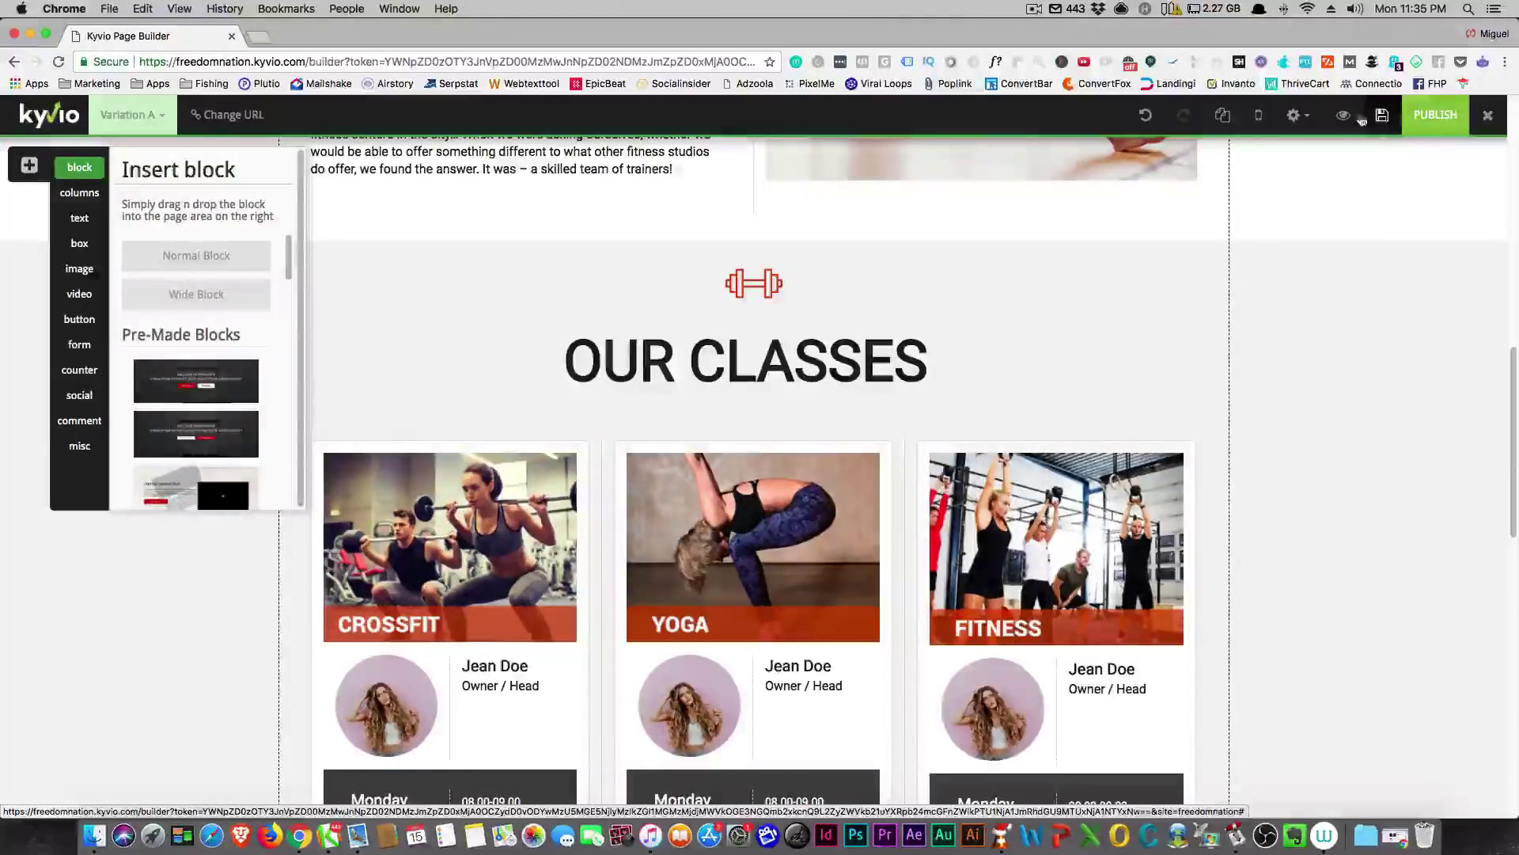
Step: Switch the Fitnezz page to the mobile layout and scroll through the mobile preview
{"action": "left_click", "coordinate": [1296, 117]}
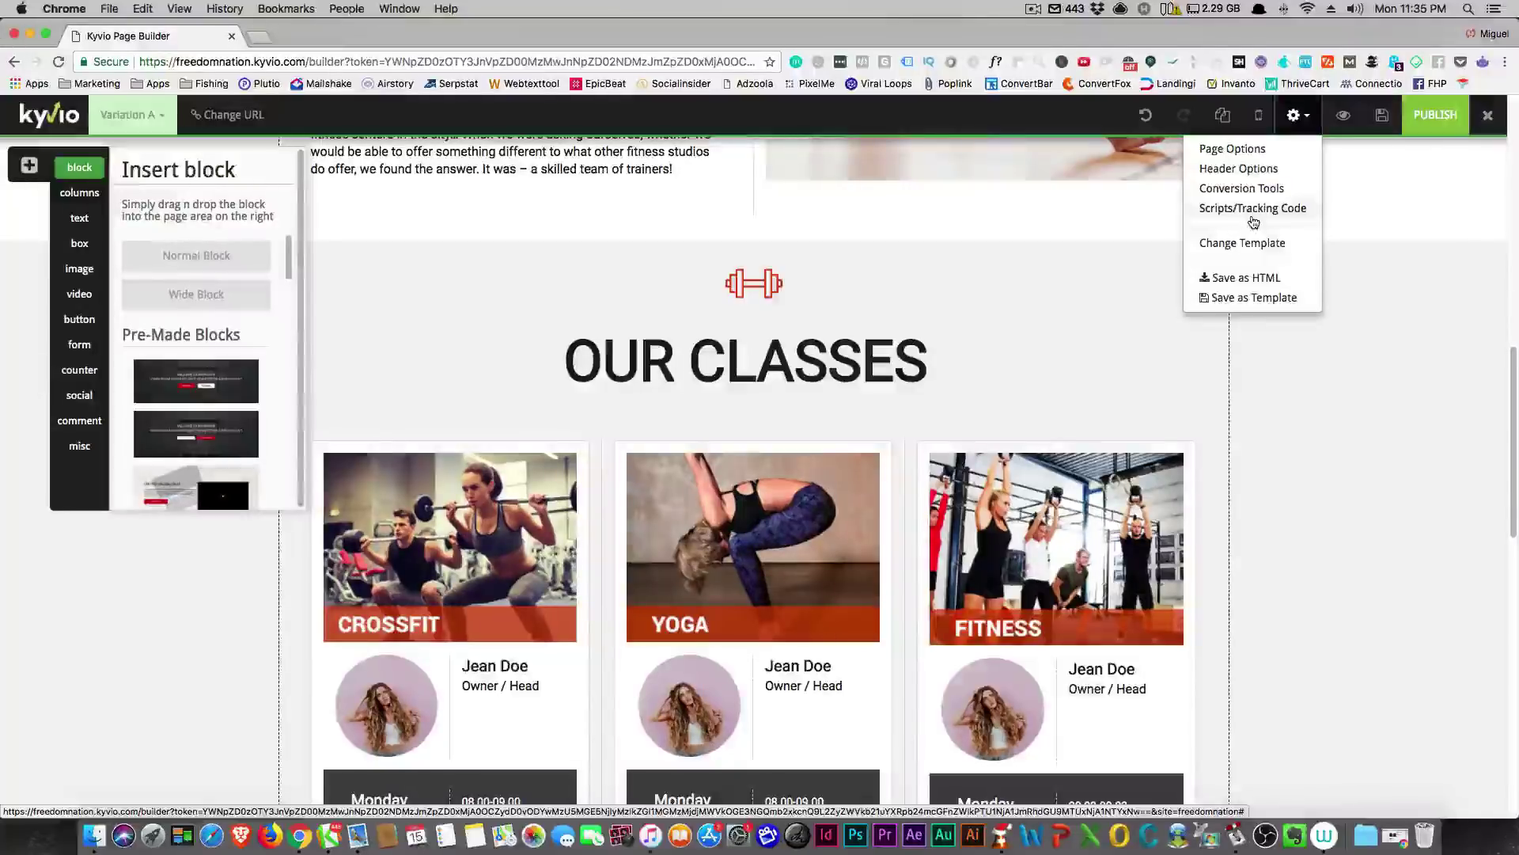
{"action": "left_click", "coordinate": [1261, 117]}
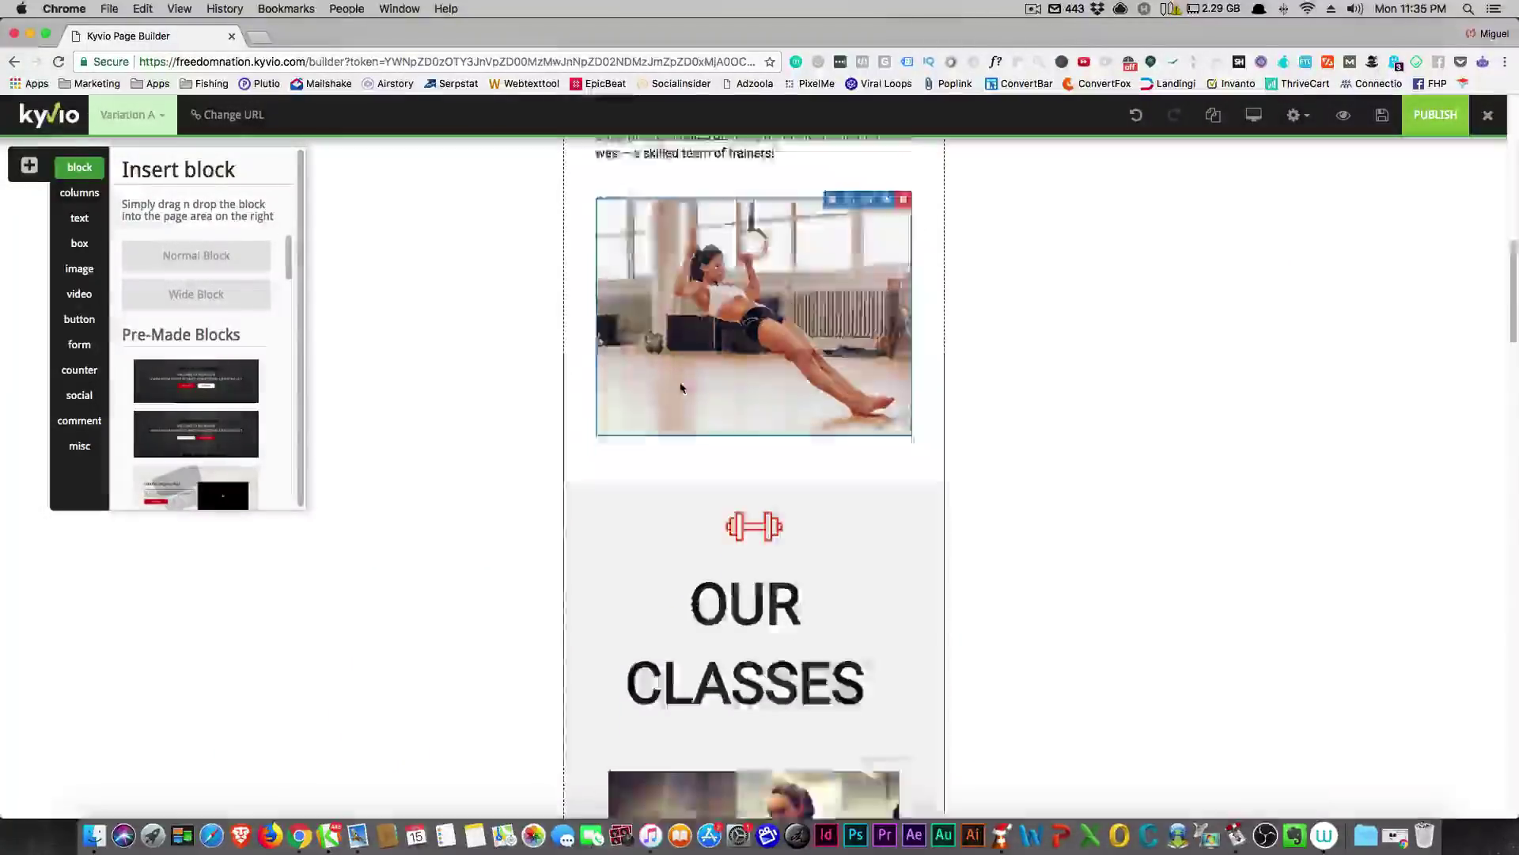
{"action": "scroll", "coordinate": [682, 387], "scroll_direction": "down", "scroll_amount": 20}
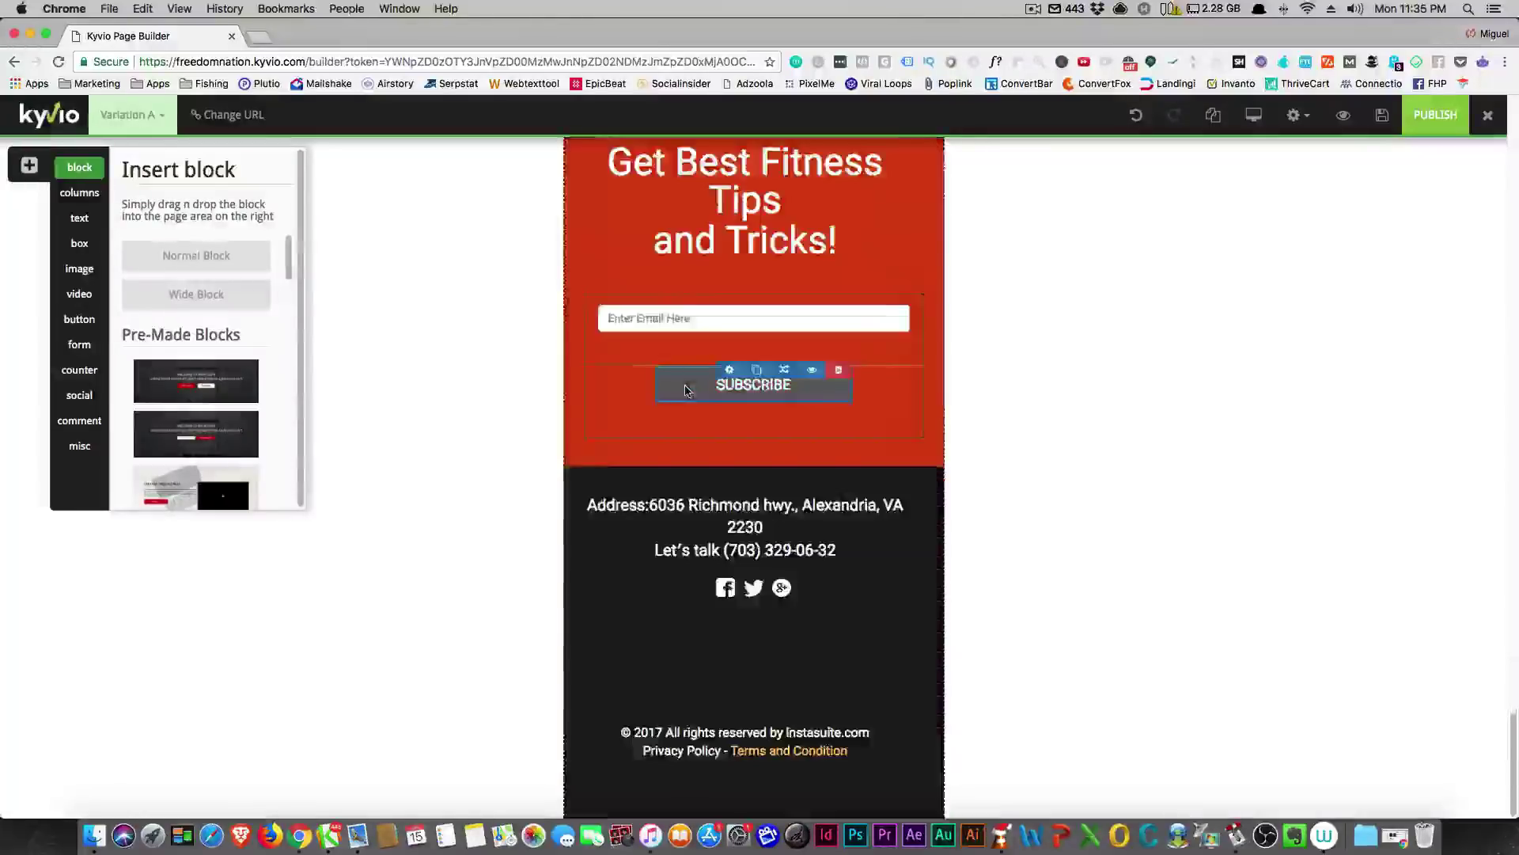
{"action": "scroll", "coordinate": [685, 390], "scroll_direction": "up", "scroll_amount": 10}
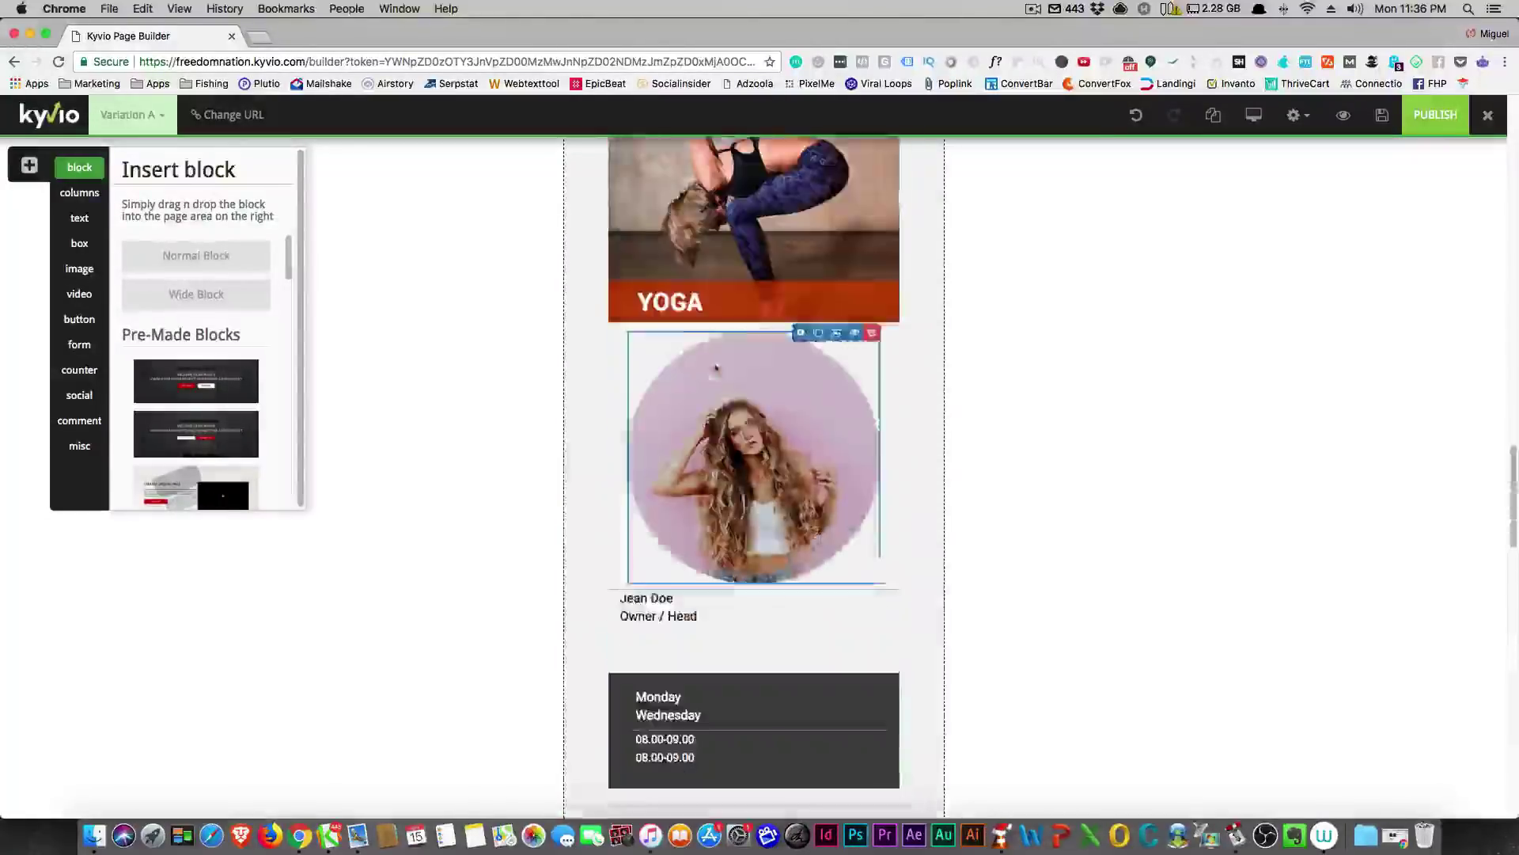
{"action": "scroll", "coordinate": [657, 447], "scroll_direction": "up", "scroll_amount": 10}
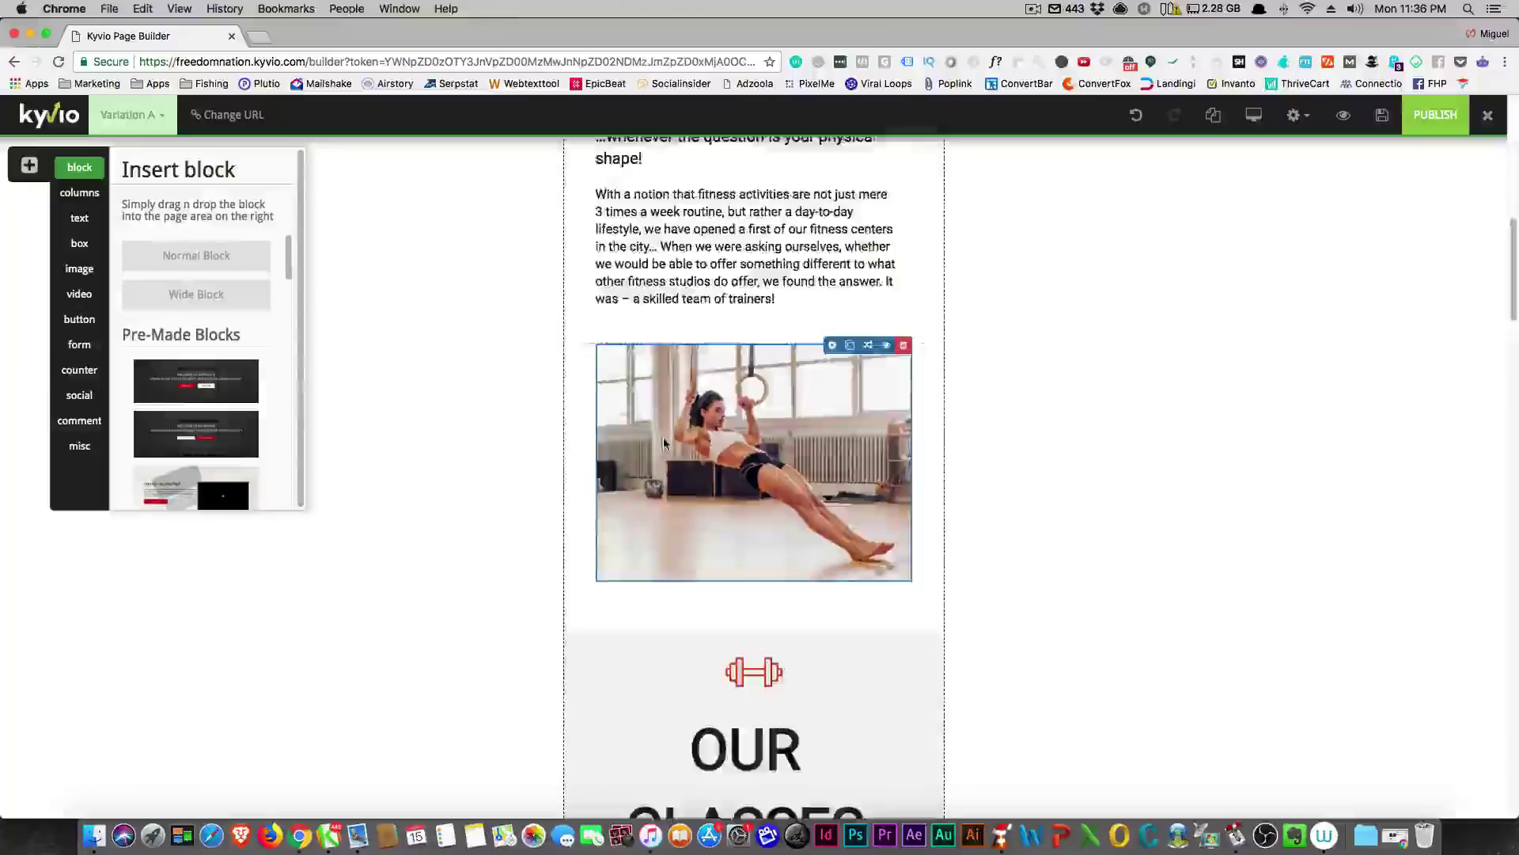
{"action": "scroll", "coordinate": [663, 437], "scroll_direction": "up", "scroll_amount": 10}
{"action": "scroll", "coordinate": [664, 434], "scroll_direction": "down", "scroll_amount": 8}
{"action": "scroll", "coordinate": [668, 427], "scroll_direction": "up", "scroll_amount": 8}
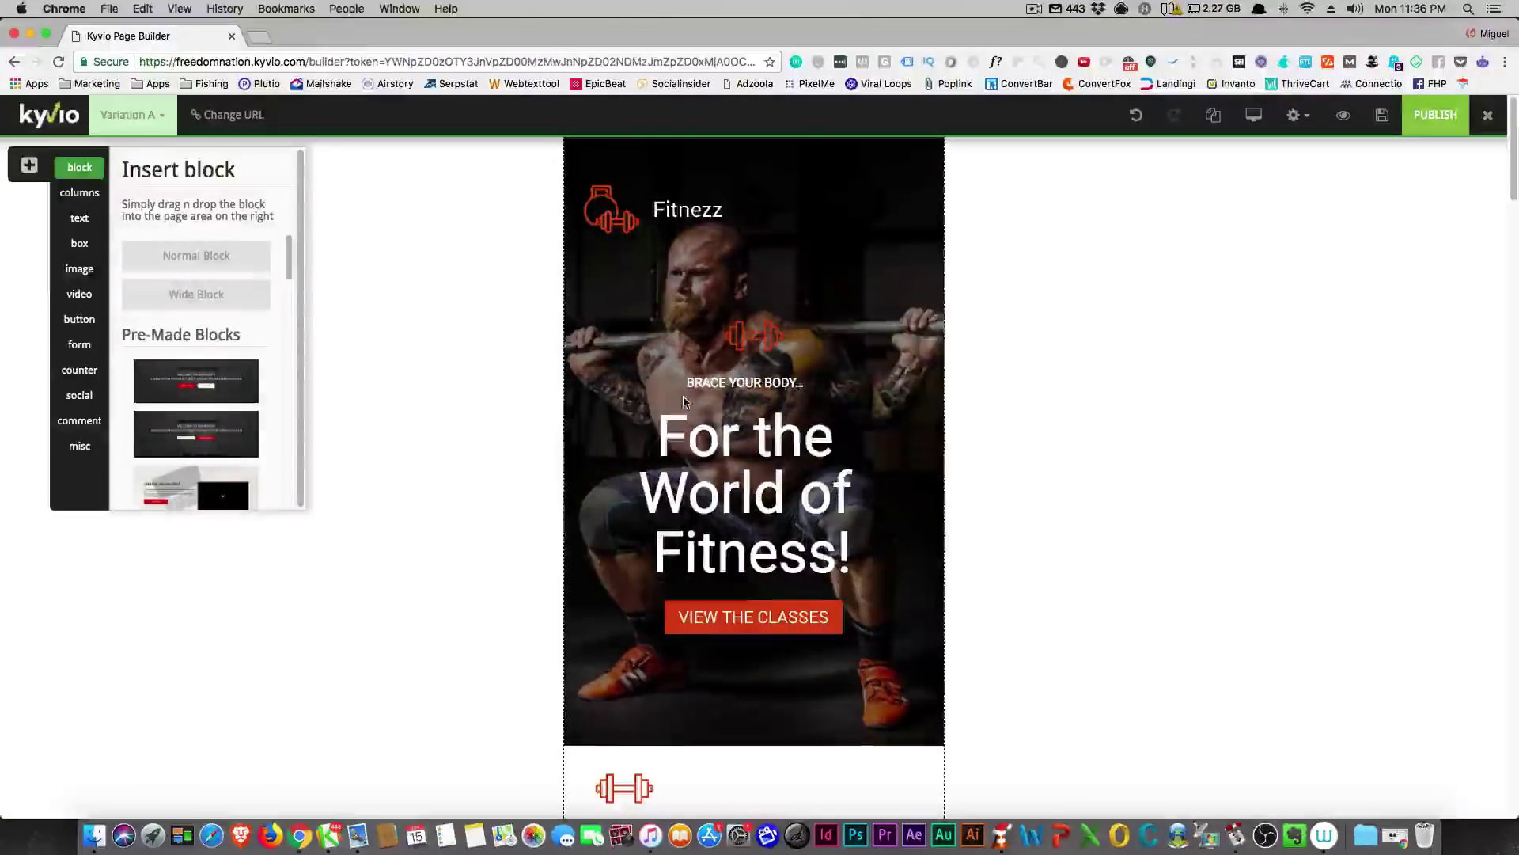
{"action": "scroll", "coordinate": [677, 420], "scroll_direction": "down", "scroll_amount": 10}
{"action": "scroll", "coordinate": [677, 407], "scroll_direction": "down", "scroll_amount": 10}
{"action": "scroll", "coordinate": [679, 414], "scroll_direction": "up", "scroll_amount": 3}
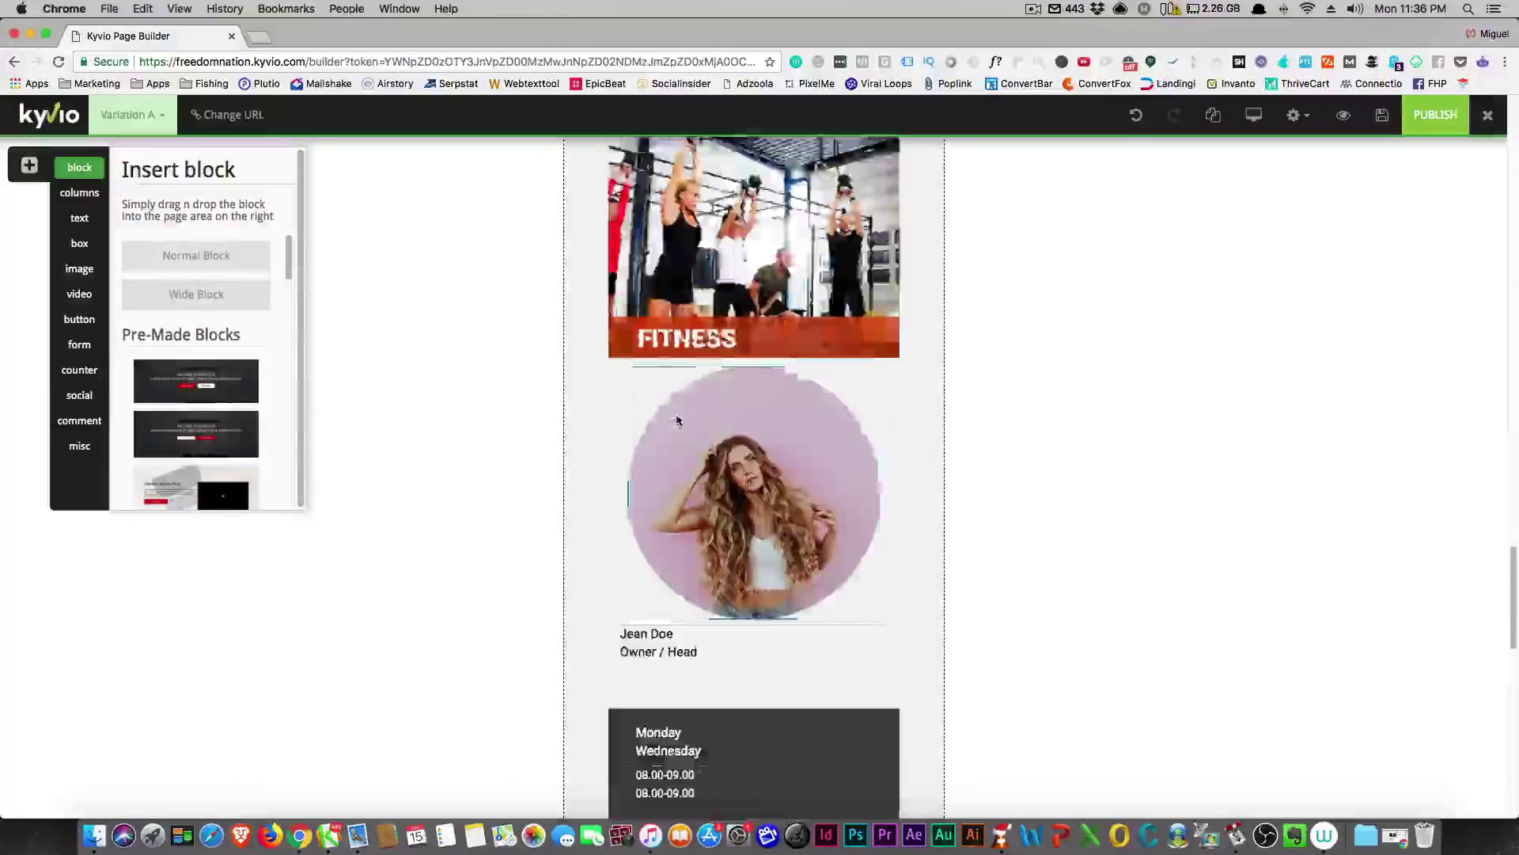
{"action": "scroll", "coordinate": [679, 414], "scroll_direction": "down", "scroll_amount": 10}
{"action": "scroll", "coordinate": [685, 428], "scroll_direction": "up", "scroll_amount": 10}
{"action": "scroll", "coordinate": [687, 434], "scroll_direction": "up", "scroll_amount": 15}
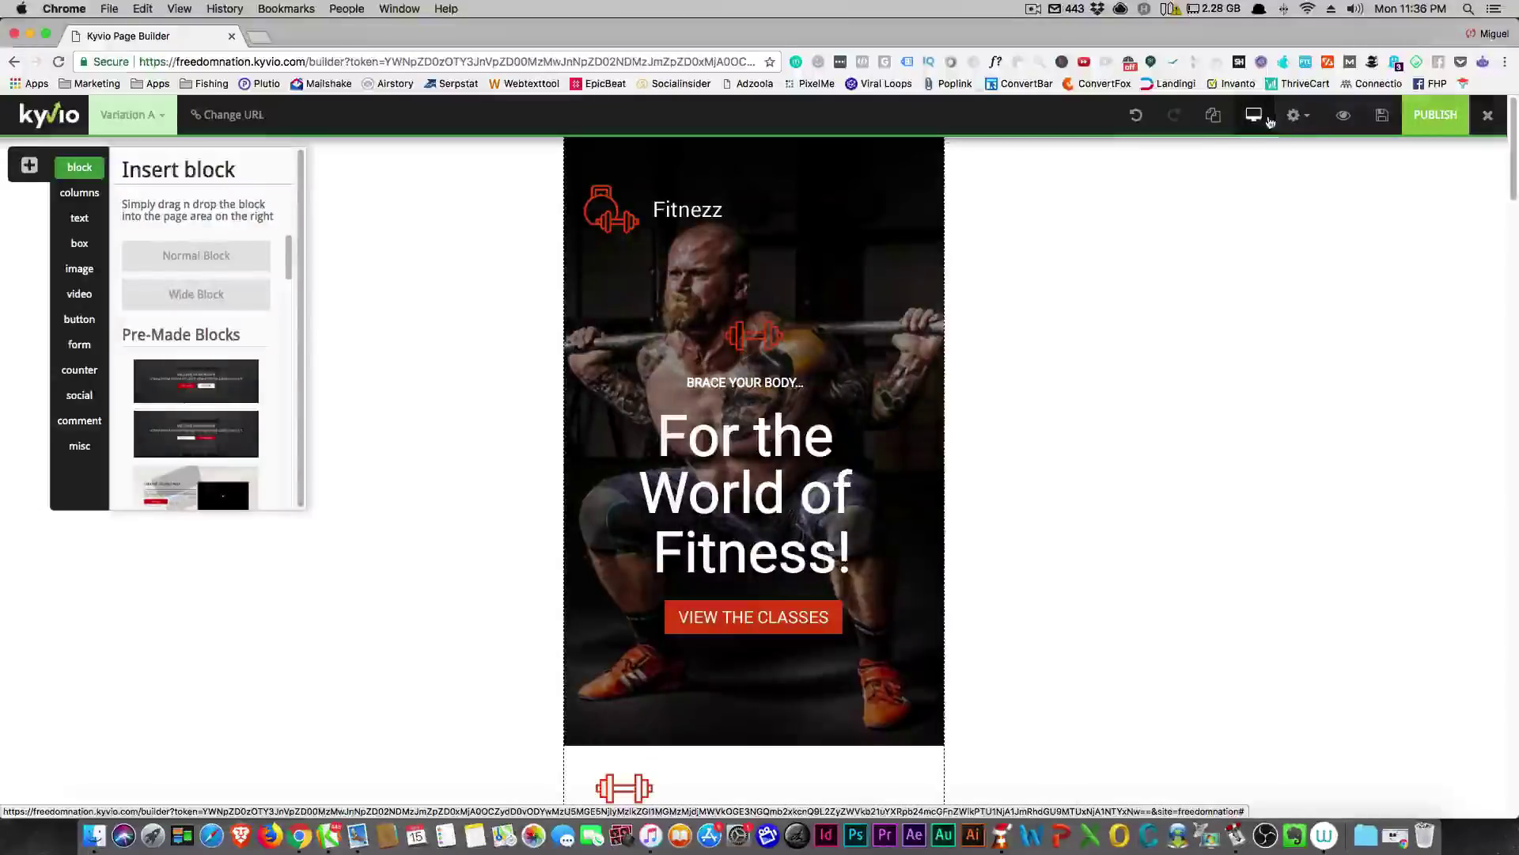
Step: Leave the page builder and return to the Smart Funnels overview listing the demo funnel
{"action": "left_click", "coordinate": [1491, 117]}
{"action": "left_click", "coordinate": [886, 285]}
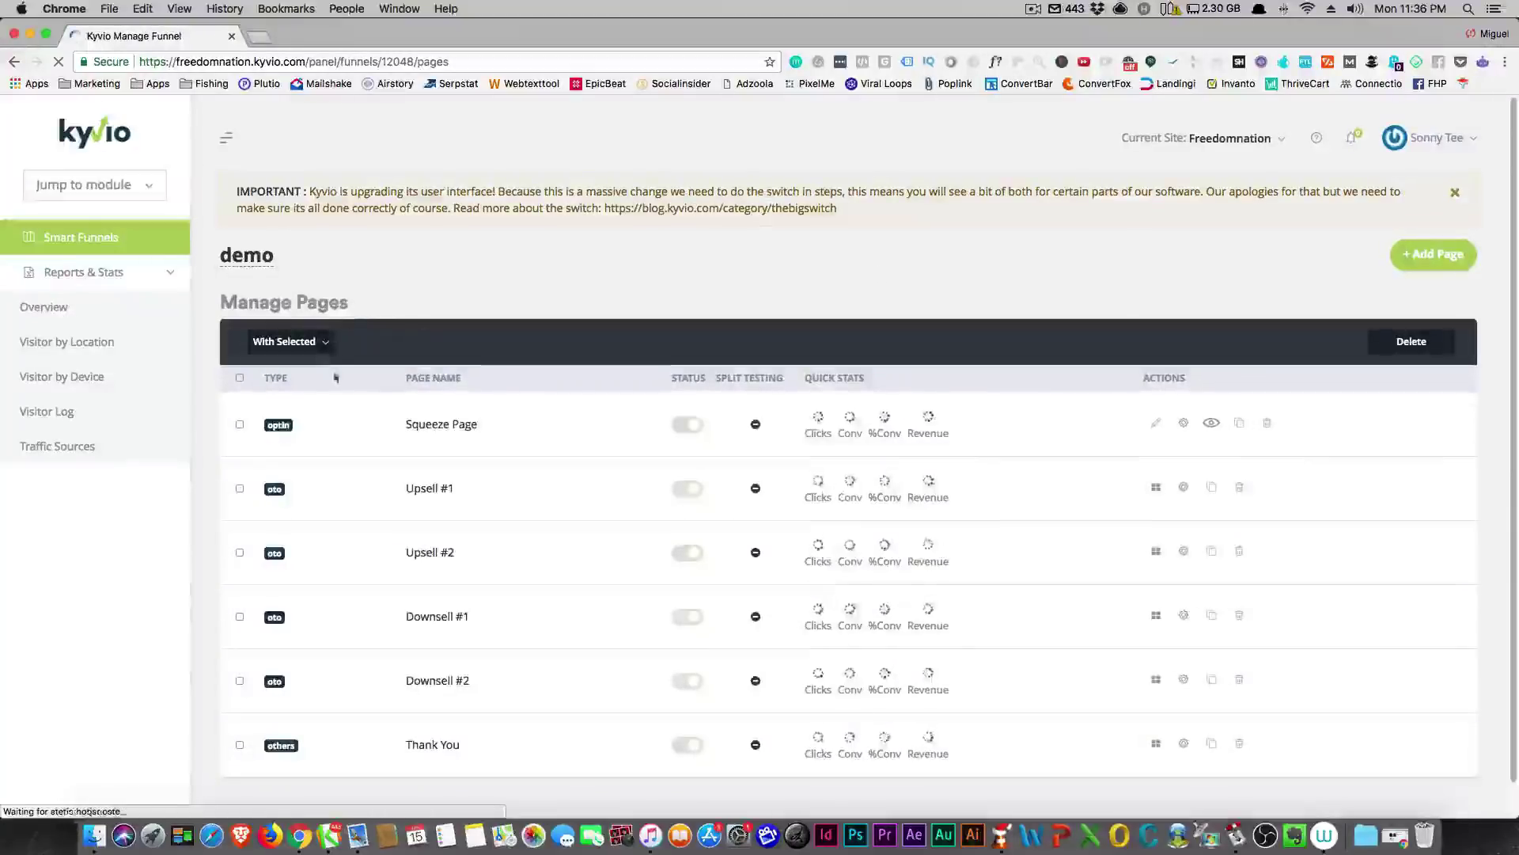
{"action": "scroll", "coordinate": [395, 384], "scroll_direction": "down", "scroll_amount": 1}
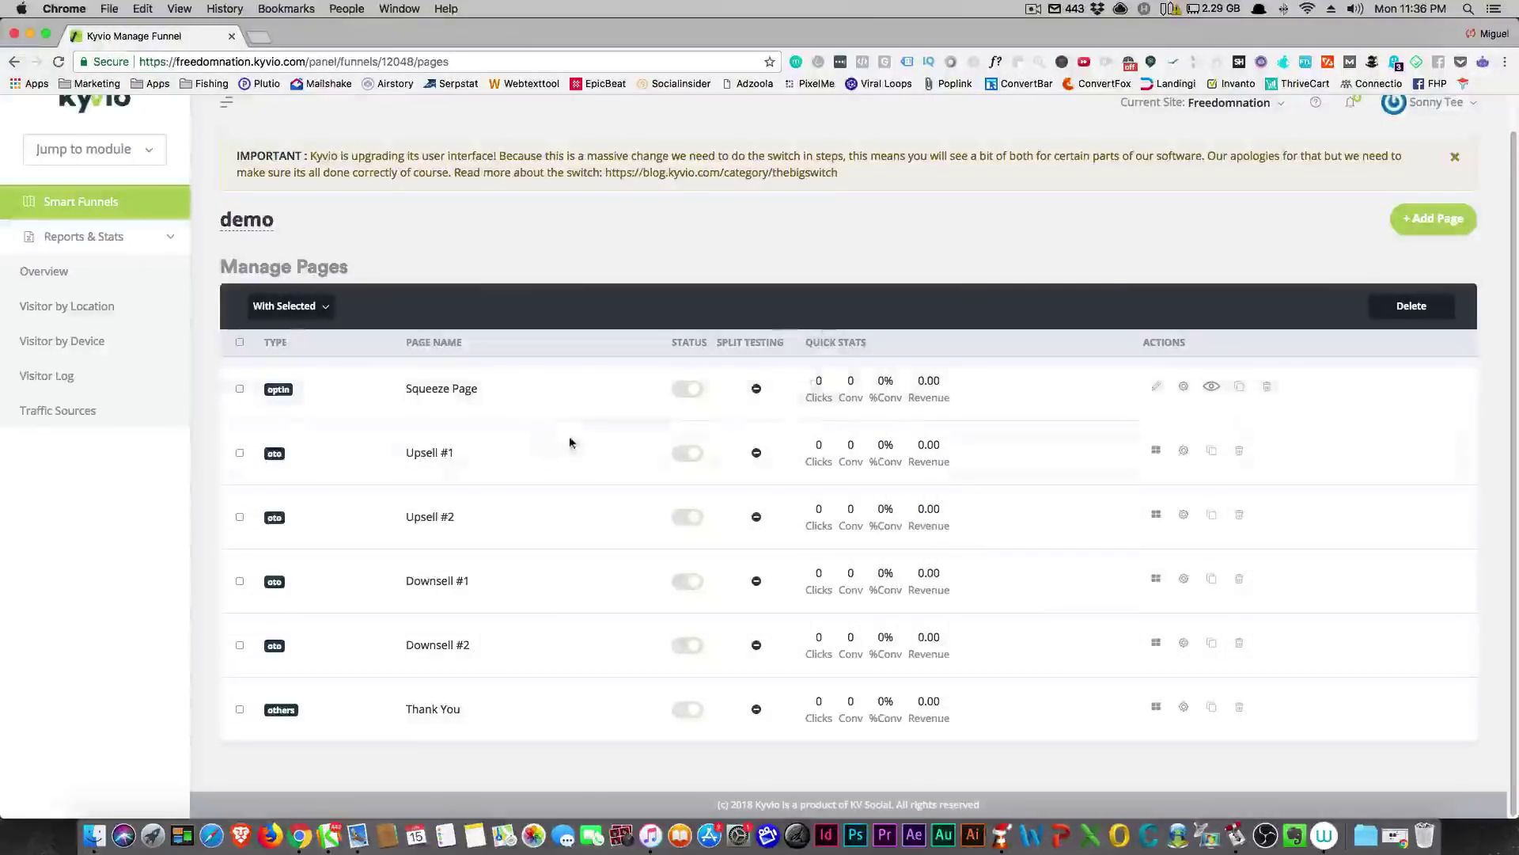
{"action": "left_click", "coordinate": [100, 249]}
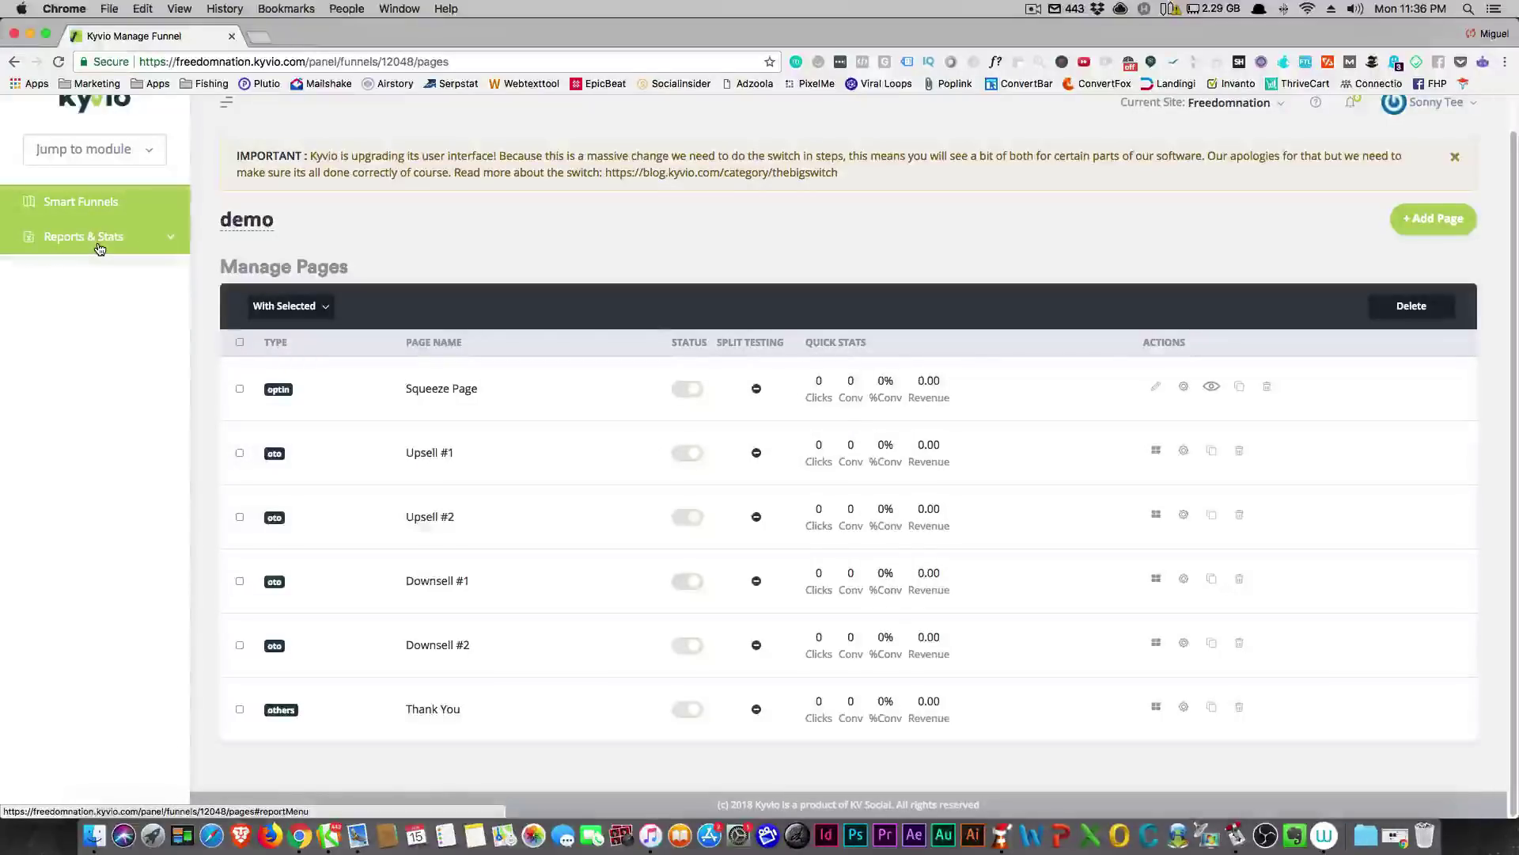
{"action": "left_click", "coordinate": [100, 250]}
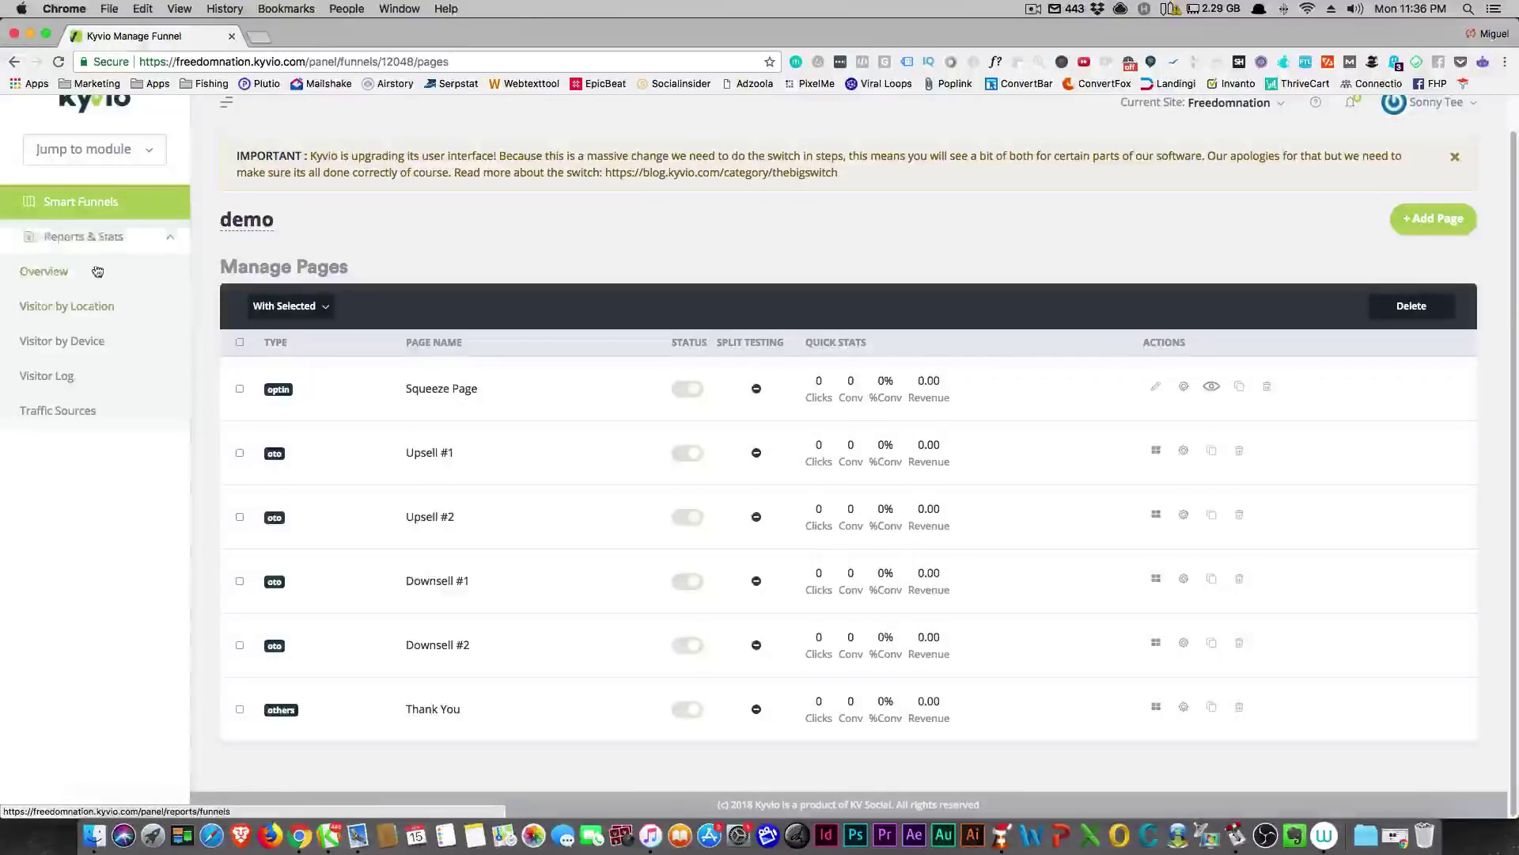
{"action": "left_click", "coordinate": [92, 206]}
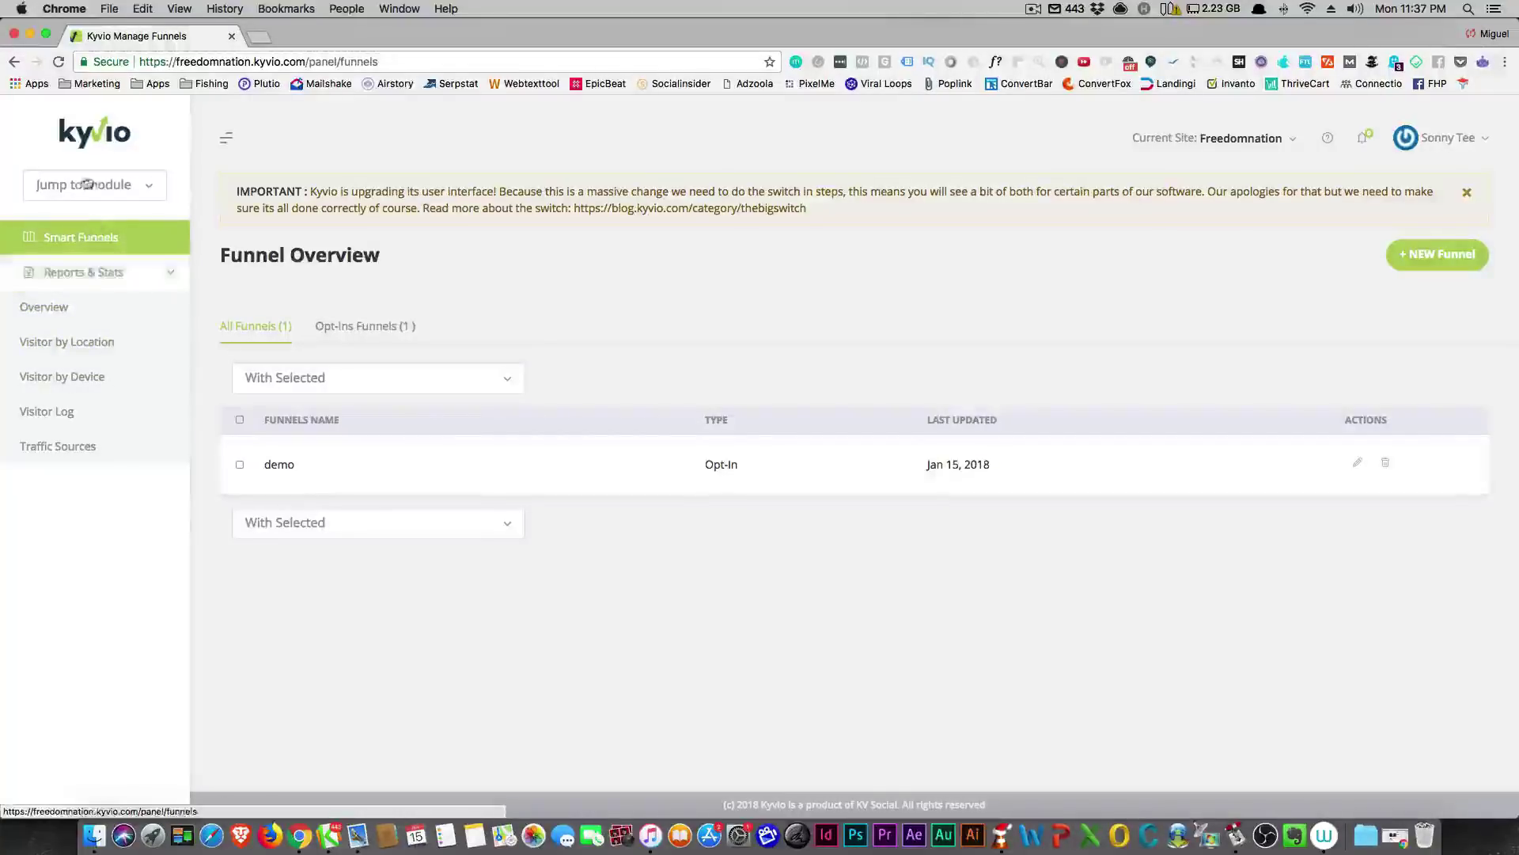
Step: Jump to Smart Memberships and try adding a new product, blocked by the missing payment gateway
{"action": "left_click", "coordinate": [121, 185]}
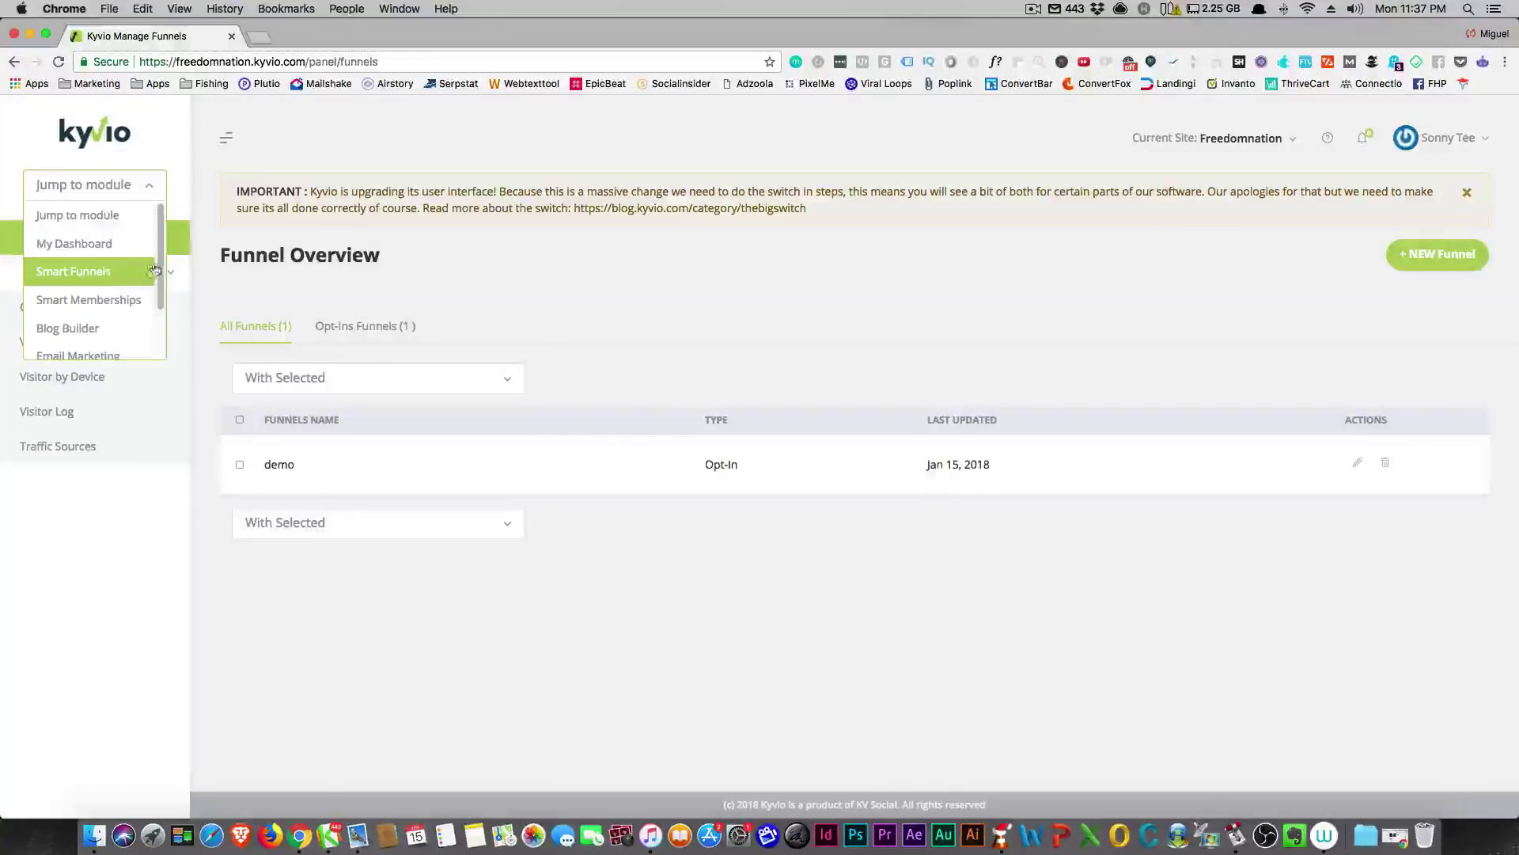
{"action": "scroll", "coordinate": [162, 262], "scroll_direction": "down", "scroll_amount": 1}
{"action": "left_click", "coordinate": [109, 269]}
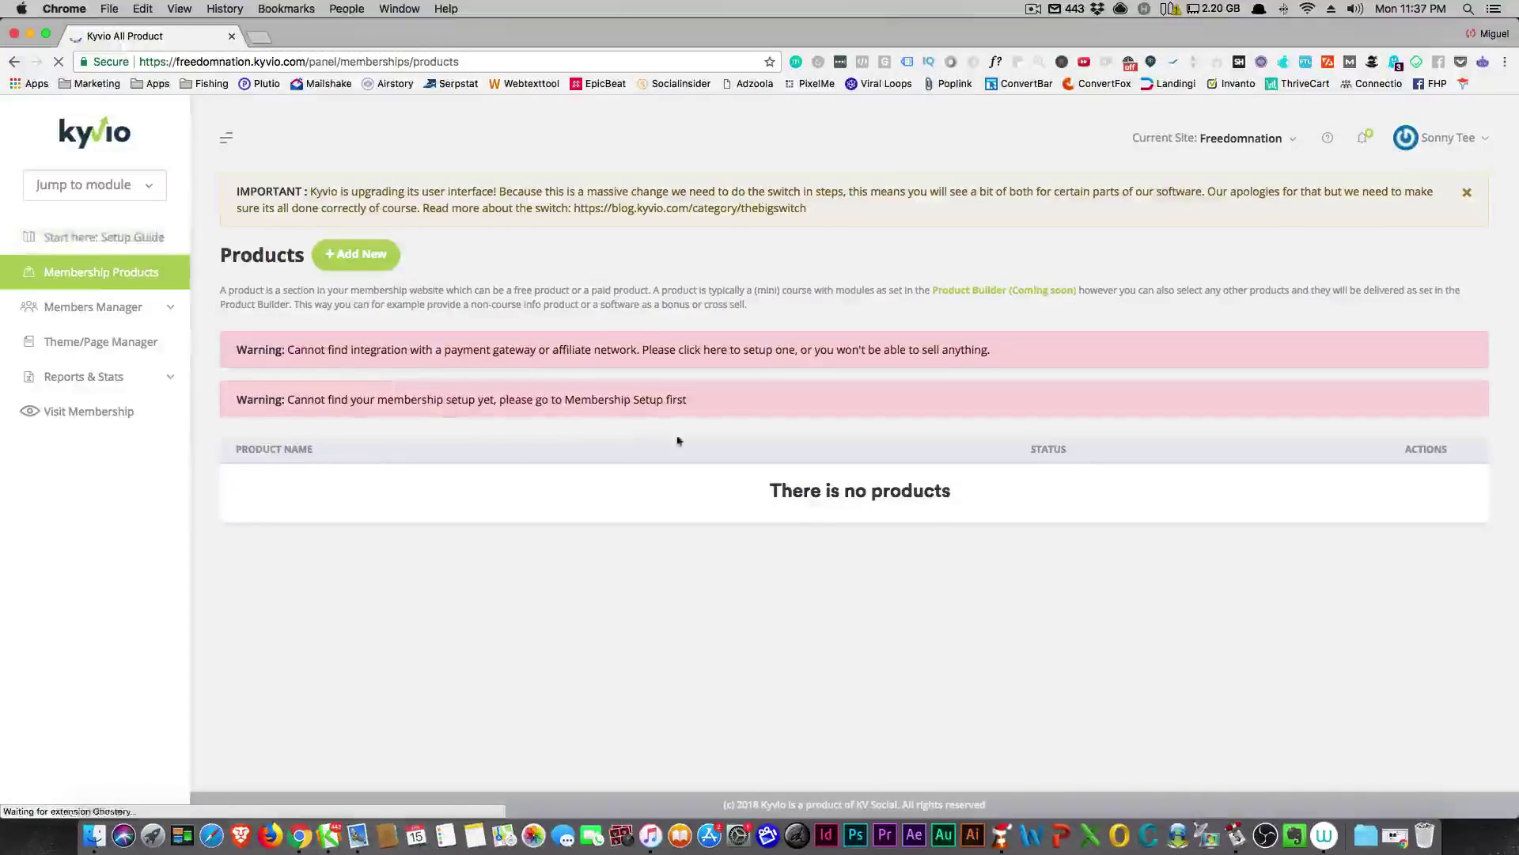
{"action": "left_click", "coordinate": [354, 254]}
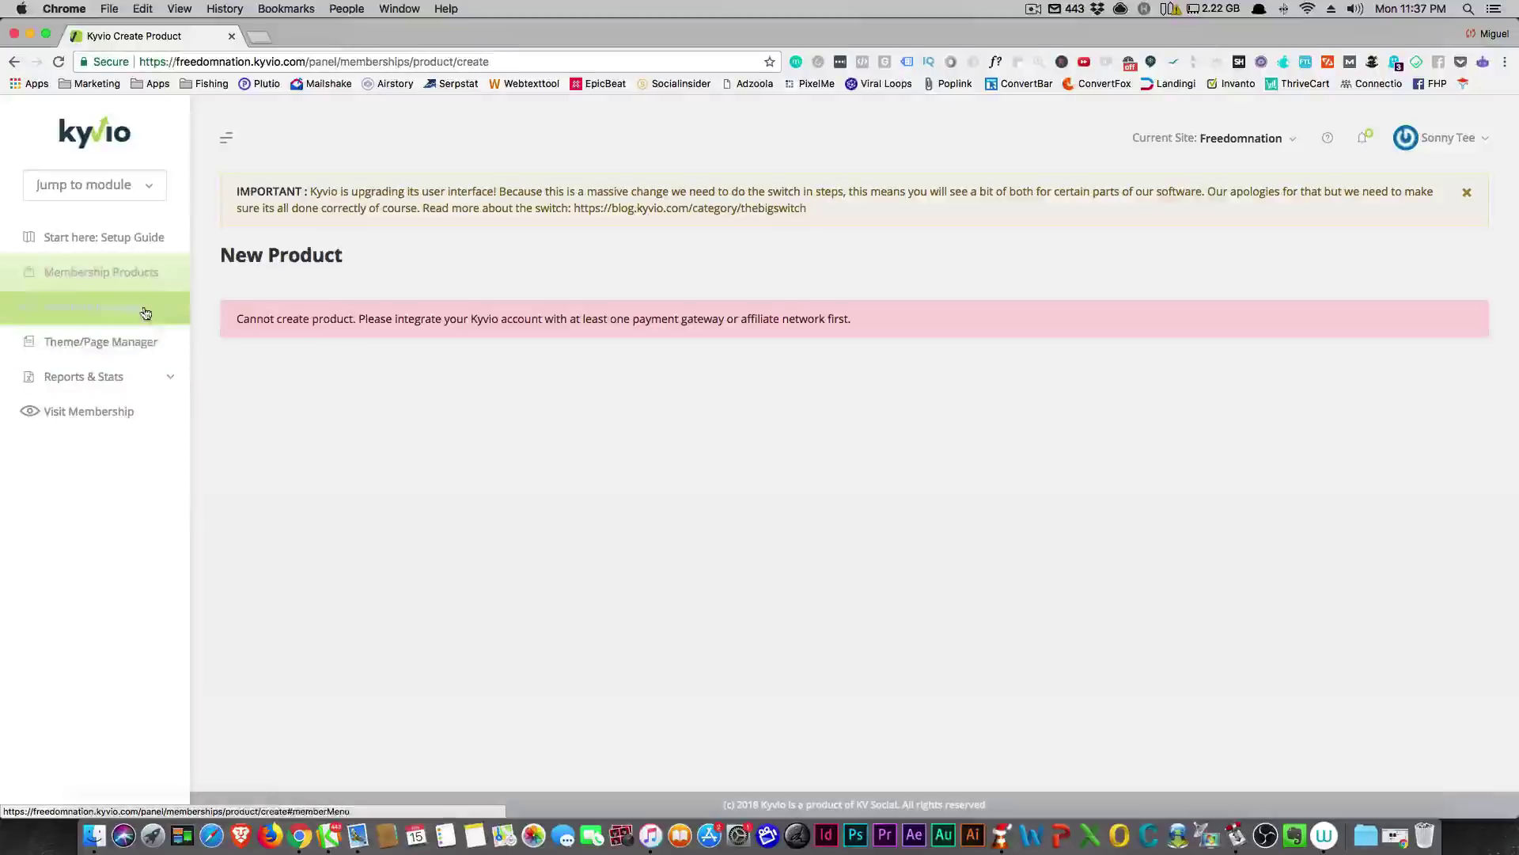
{"action": "left_click", "coordinate": [122, 189]}
{"action": "scroll", "coordinate": [162, 252], "scroll_direction": "down", "scroll_amount": 3}
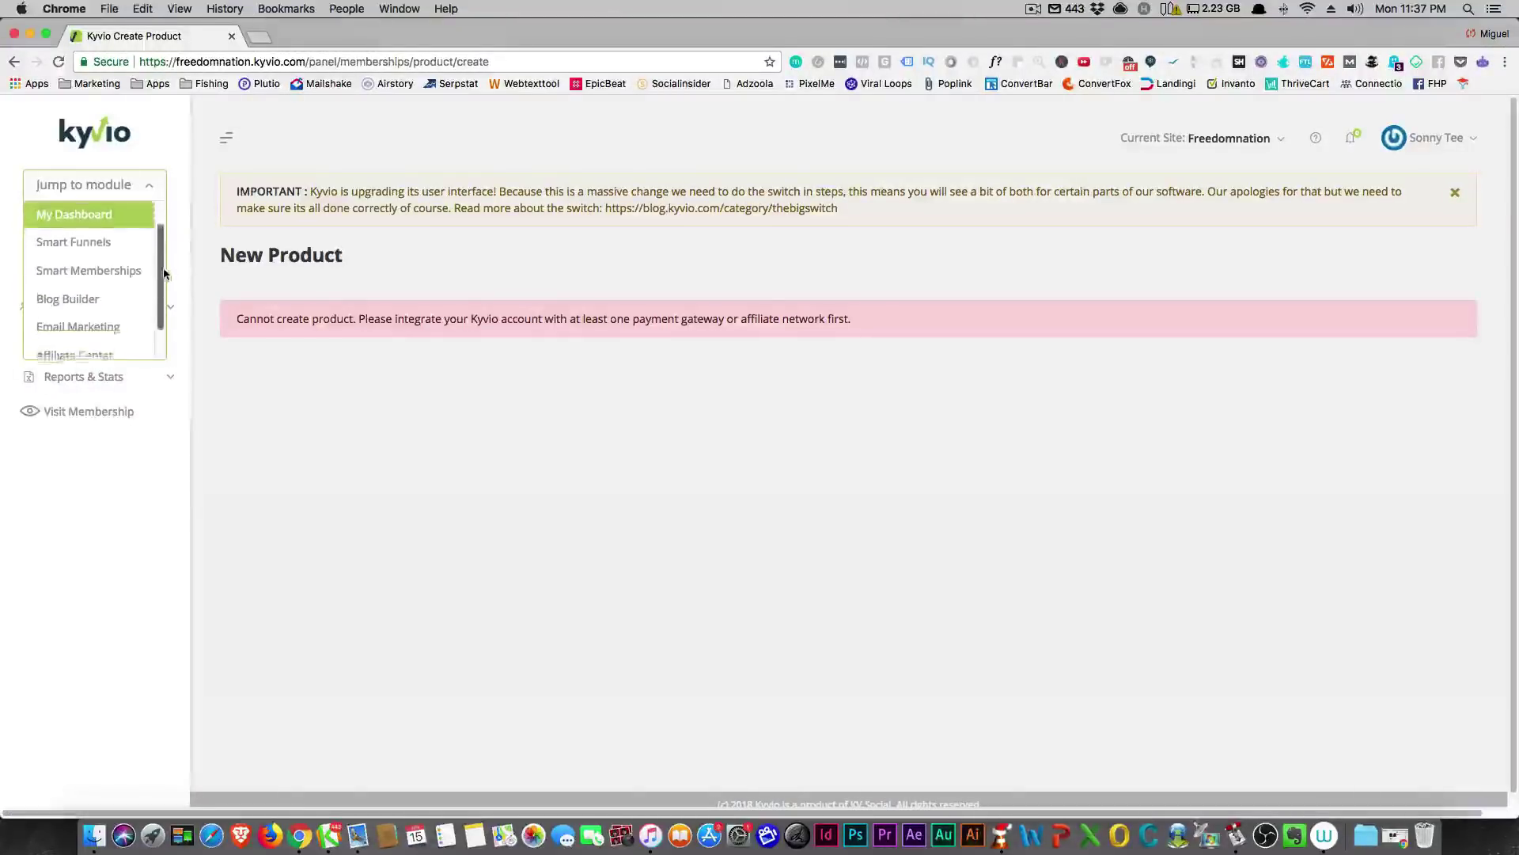
Step: Jump to Blog Builder, dismiss its notice banner, and expand the Email Marketing sidebar sections
{"action": "left_click", "coordinate": [98, 271]}
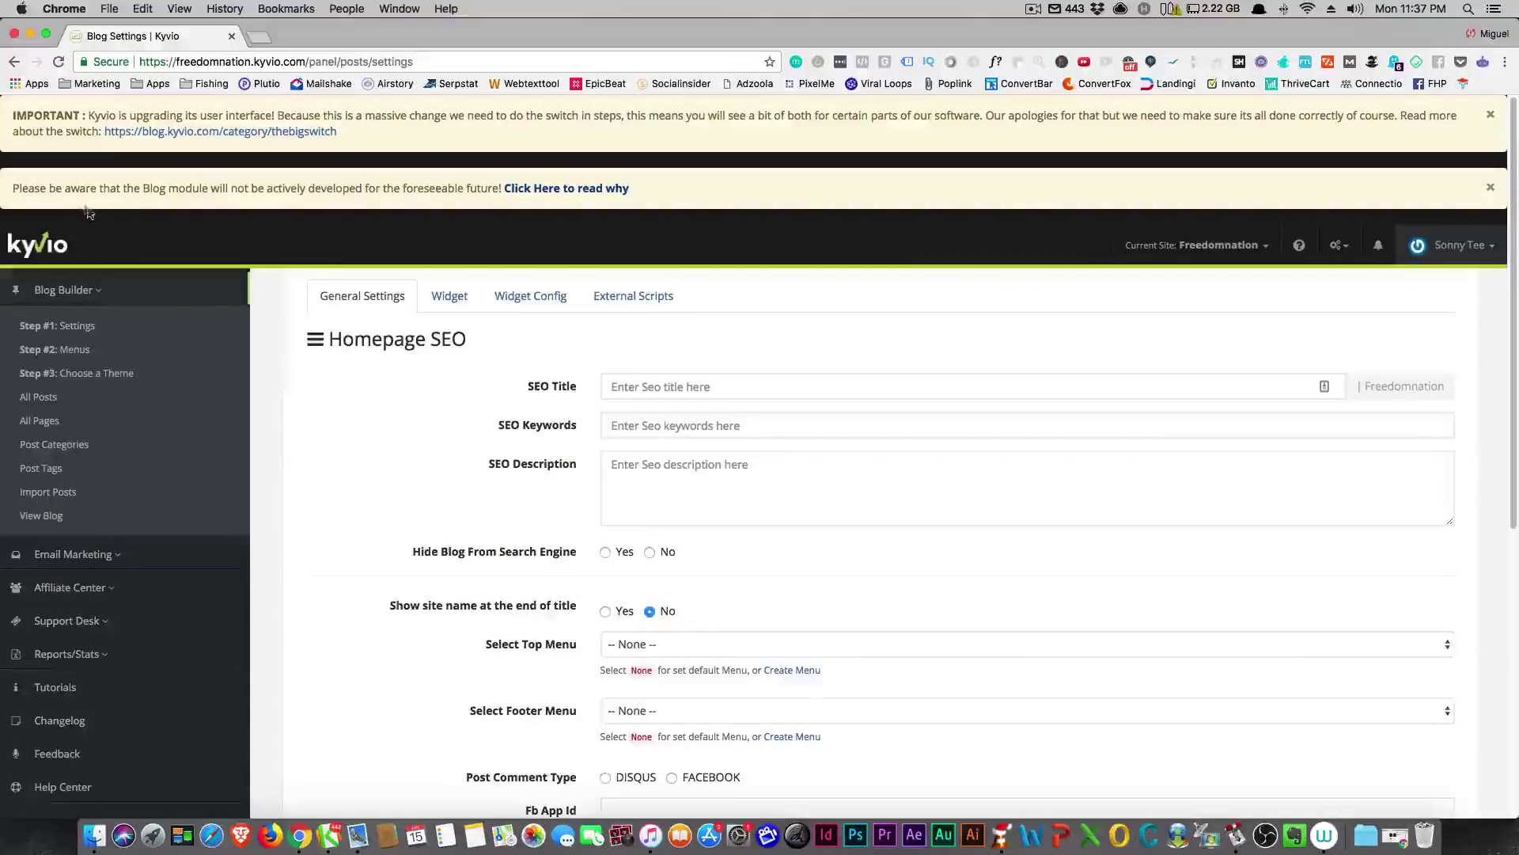
{"action": "left_click_drag", "start_coordinate": [292, 190], "coordinate": [448, 190]}
{"action": "left_click", "coordinate": [447, 190]}
{"action": "scroll", "coordinate": [403, 285], "scroll_direction": "down", "scroll_amount": 1}
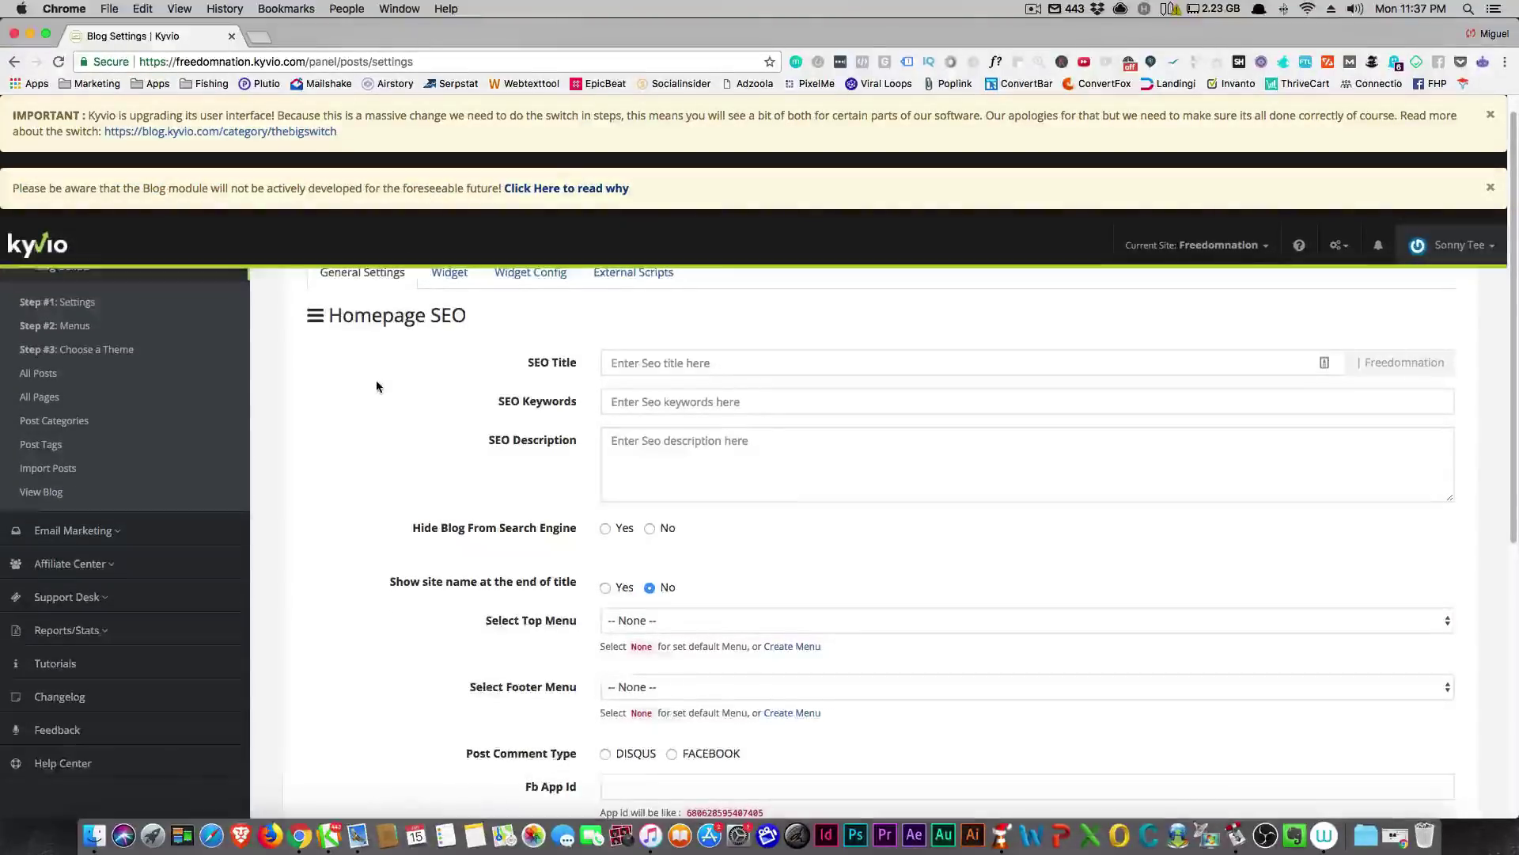
{"action": "scroll", "coordinate": [375, 388], "scroll_direction": "down", "scroll_amount": 2}
{"action": "scroll", "coordinate": [375, 388], "scroll_direction": "up", "scroll_amount": 2}
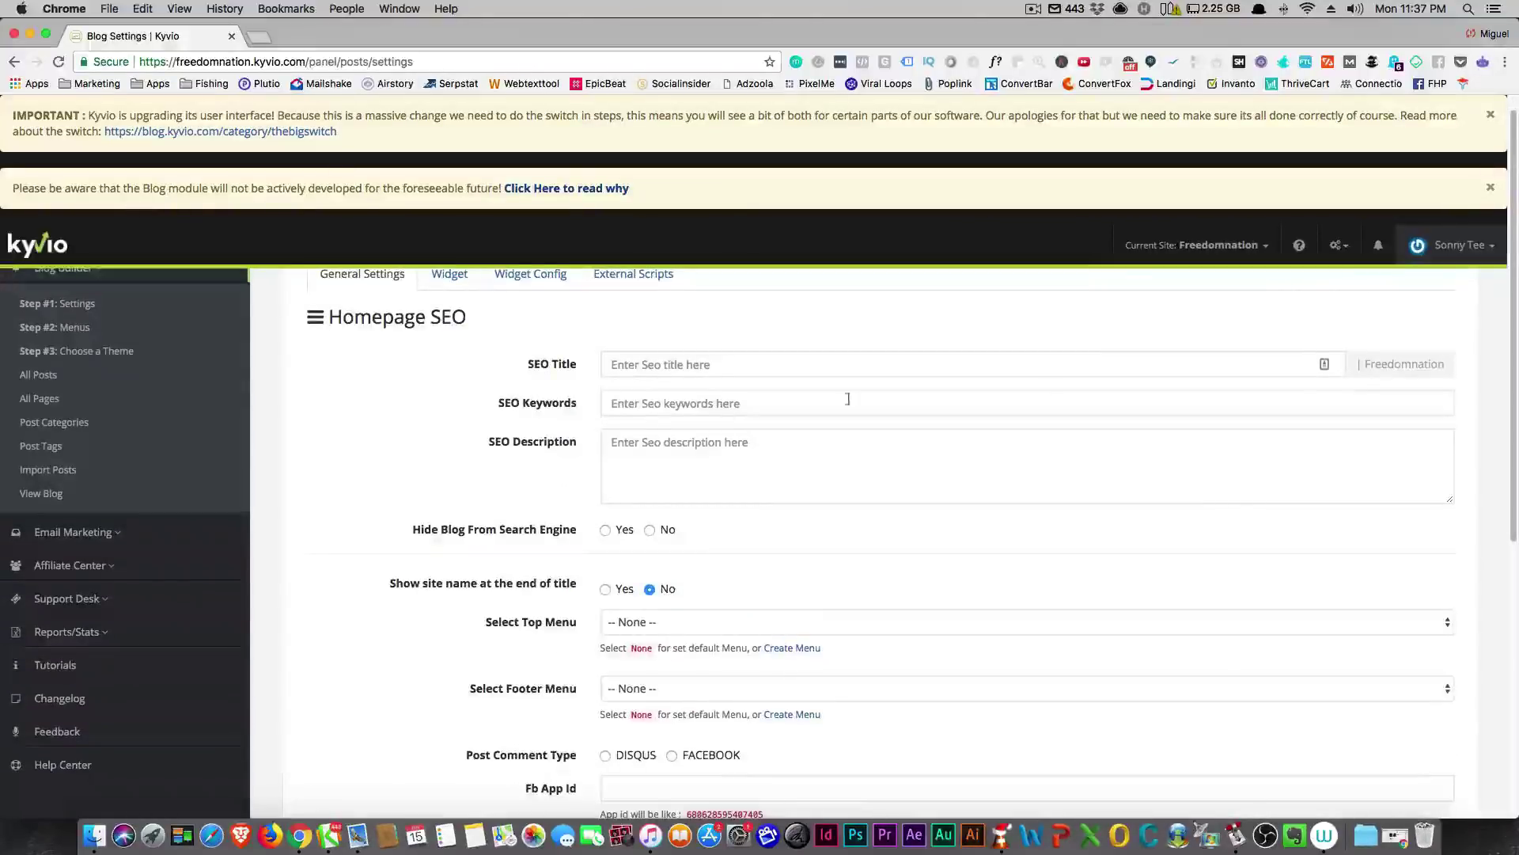
{"action": "scroll", "coordinate": [625, 358], "scroll_direction": "up", "scroll_amount": 1}
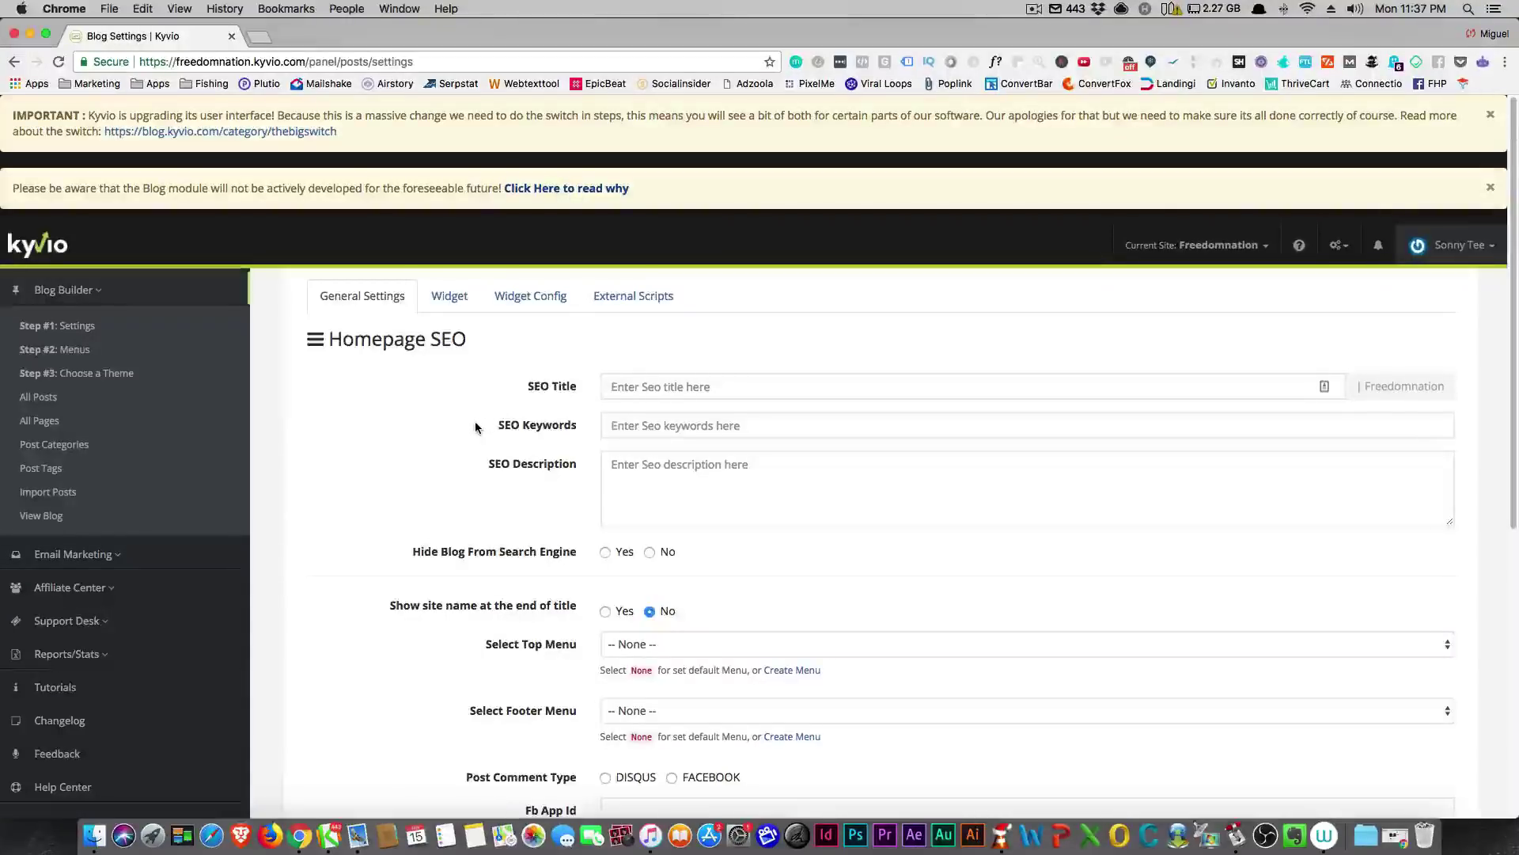
{"action": "left_click", "coordinate": [1488, 189]}
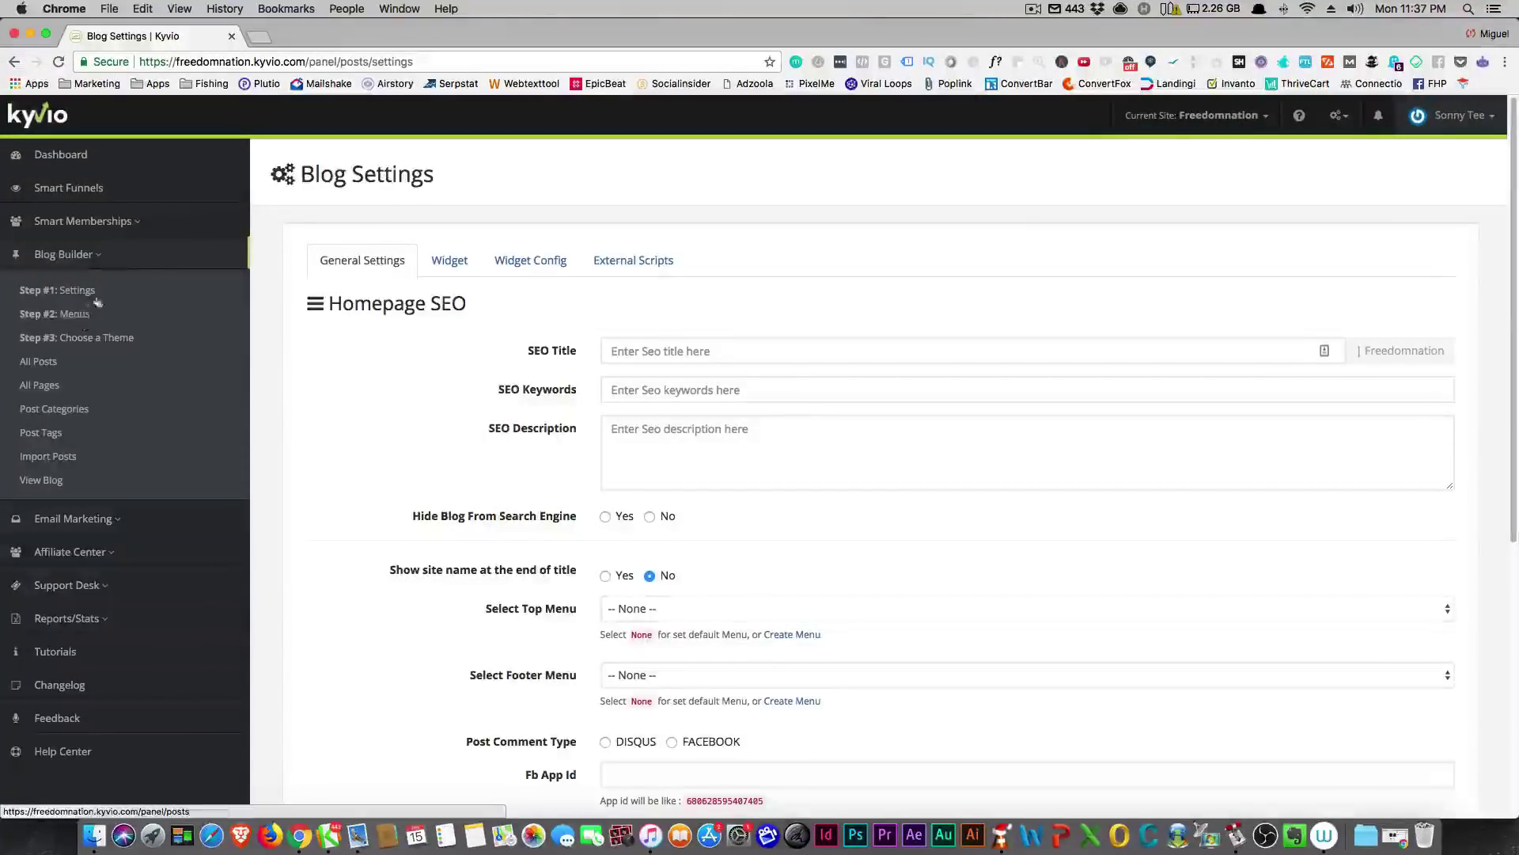
{"action": "left_click", "coordinate": [123, 522]}
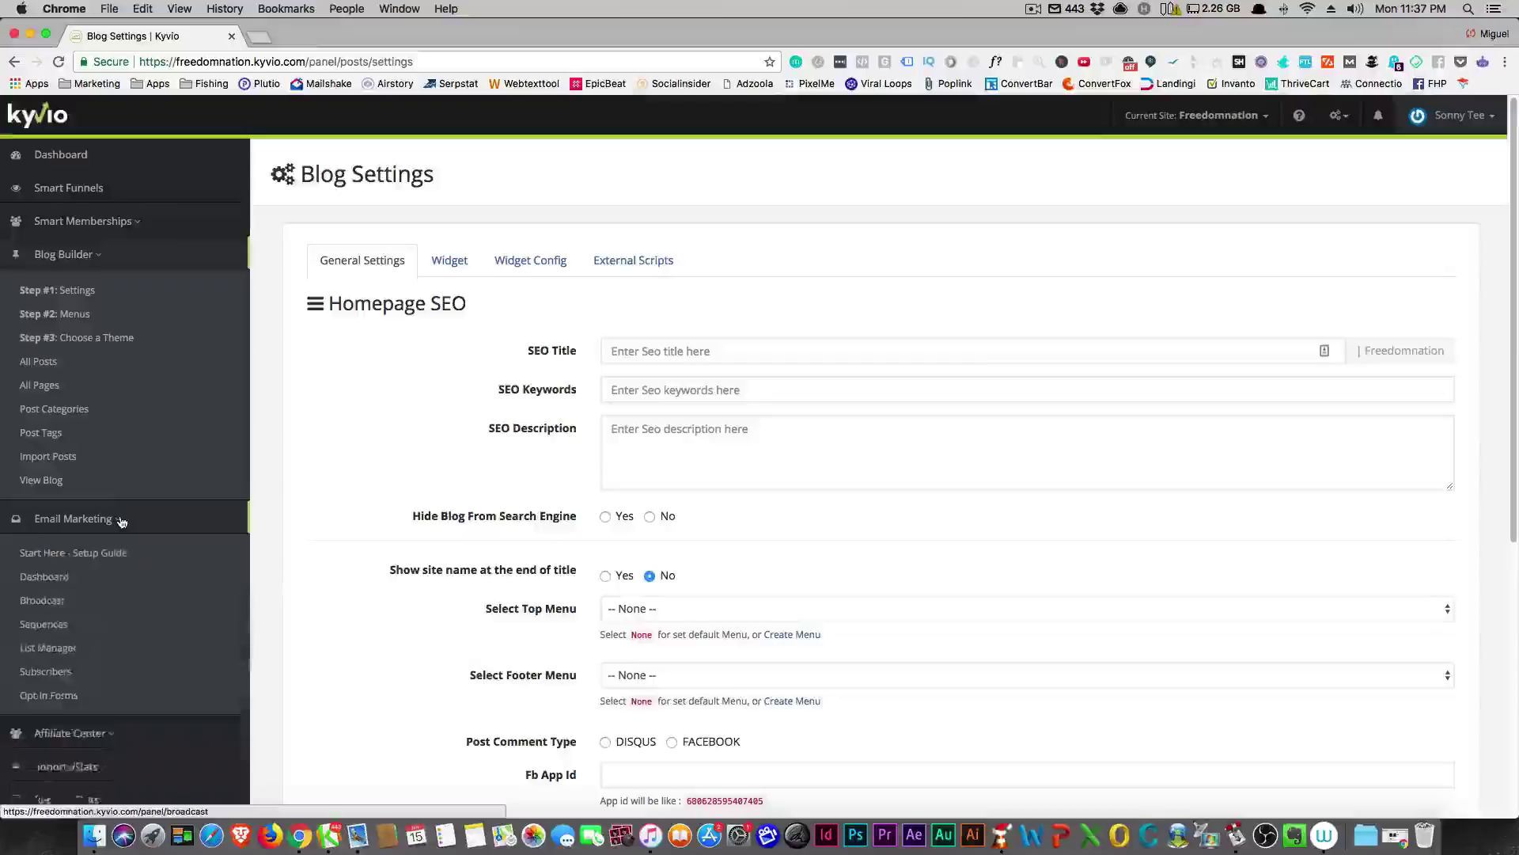
{"action": "scroll", "coordinate": [119, 539], "scroll_direction": "down", "scroll_amount": 3}
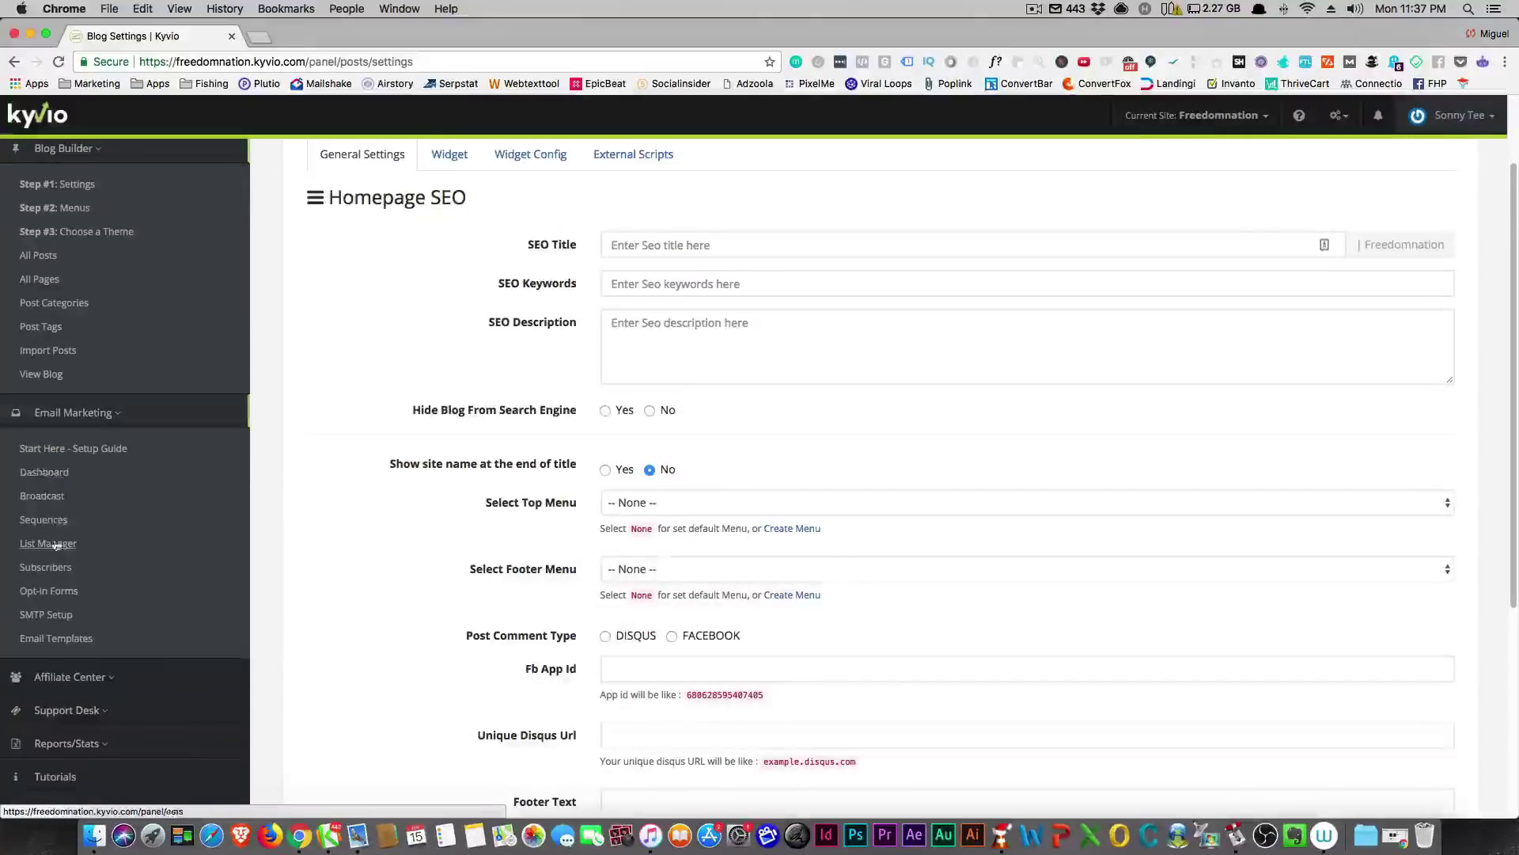
{"action": "scroll", "coordinate": [112, 537], "scroll_direction": "down", "scroll_amount": 6}
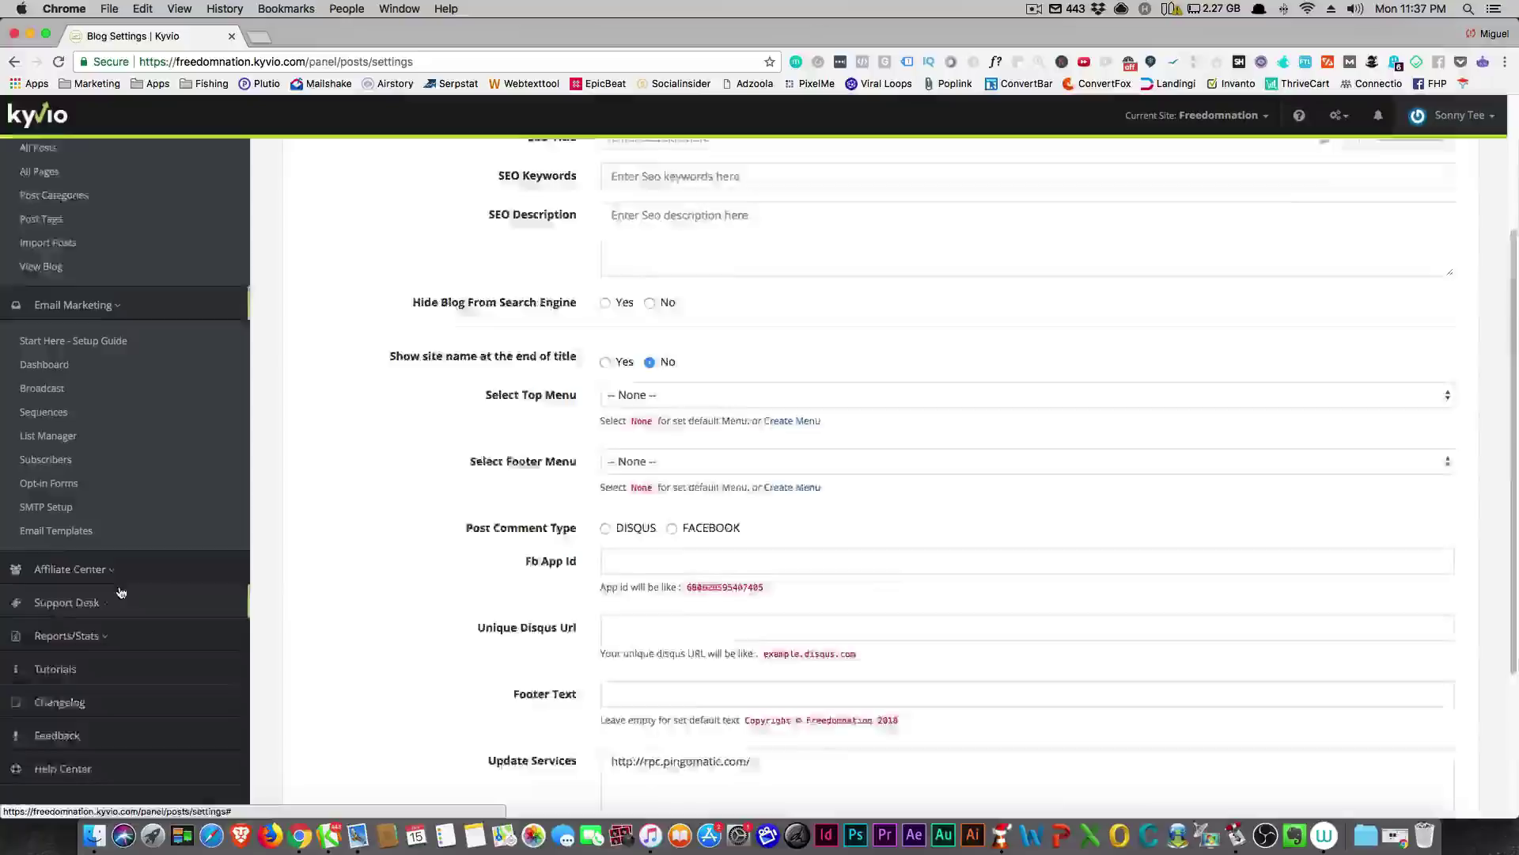
{"action": "scroll", "coordinate": [116, 486], "scroll_direction": "up", "scroll_amount": 9}
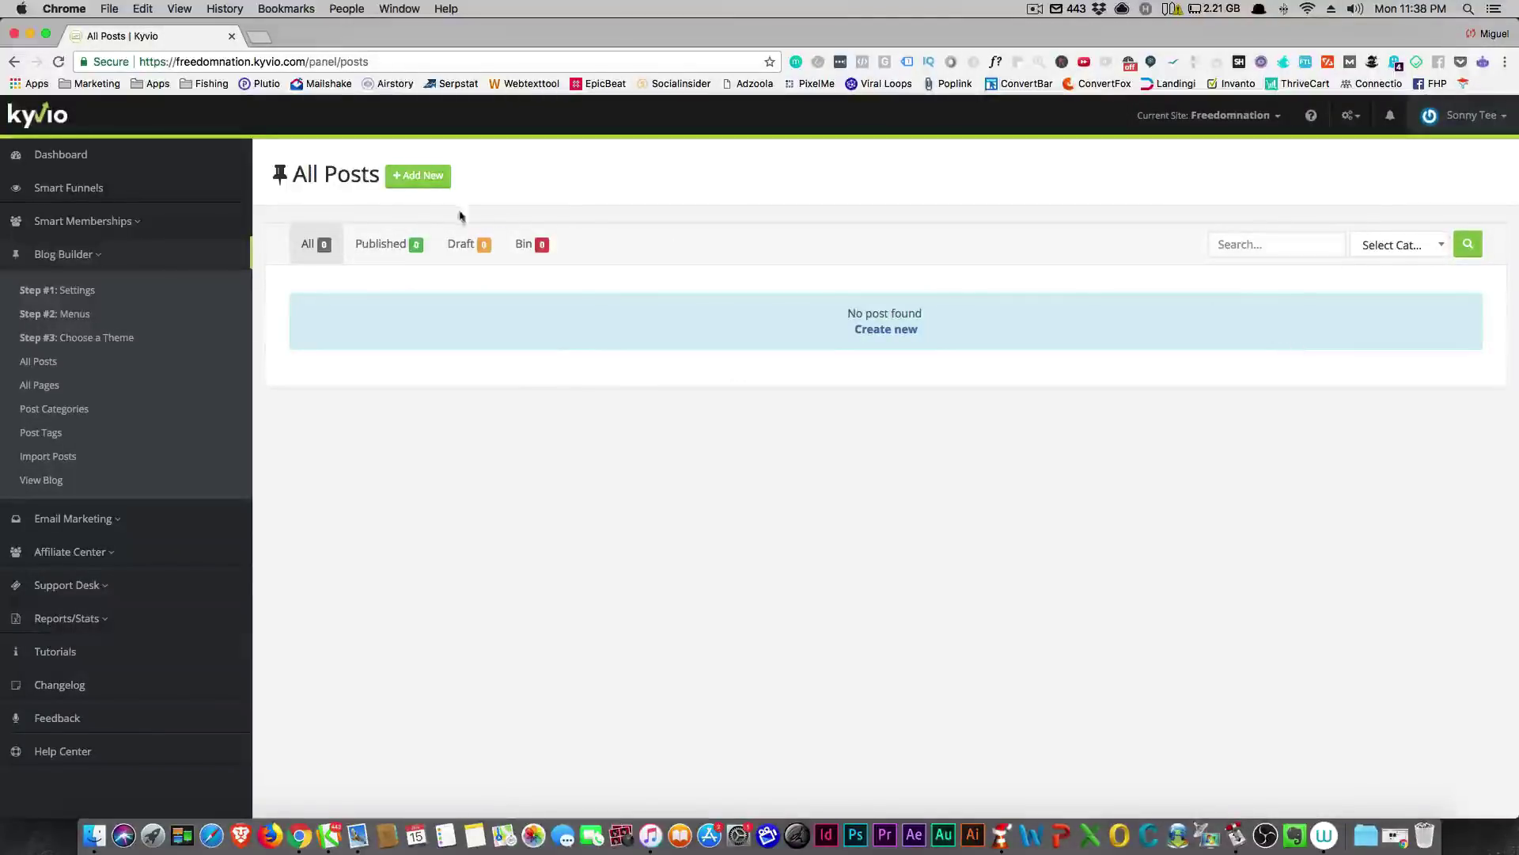
Step: Scroll through a blank Create Post form, then go to the blog's All Pages list
{"action": "left_click", "coordinate": [419, 176]}
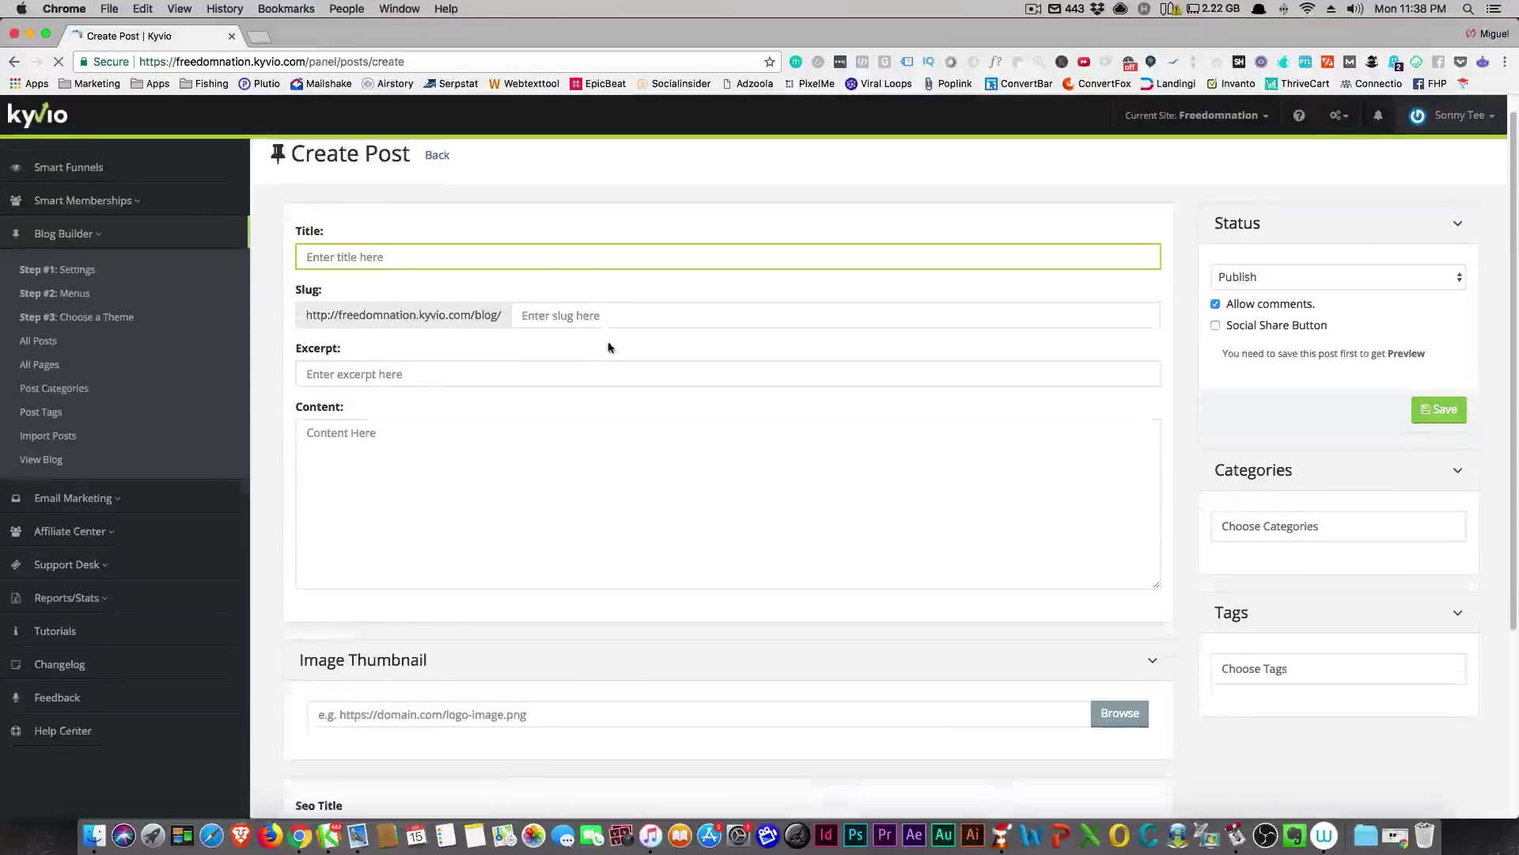
{"action": "scroll", "coordinate": [608, 343], "scroll_direction": "down", "scroll_amount": 3}
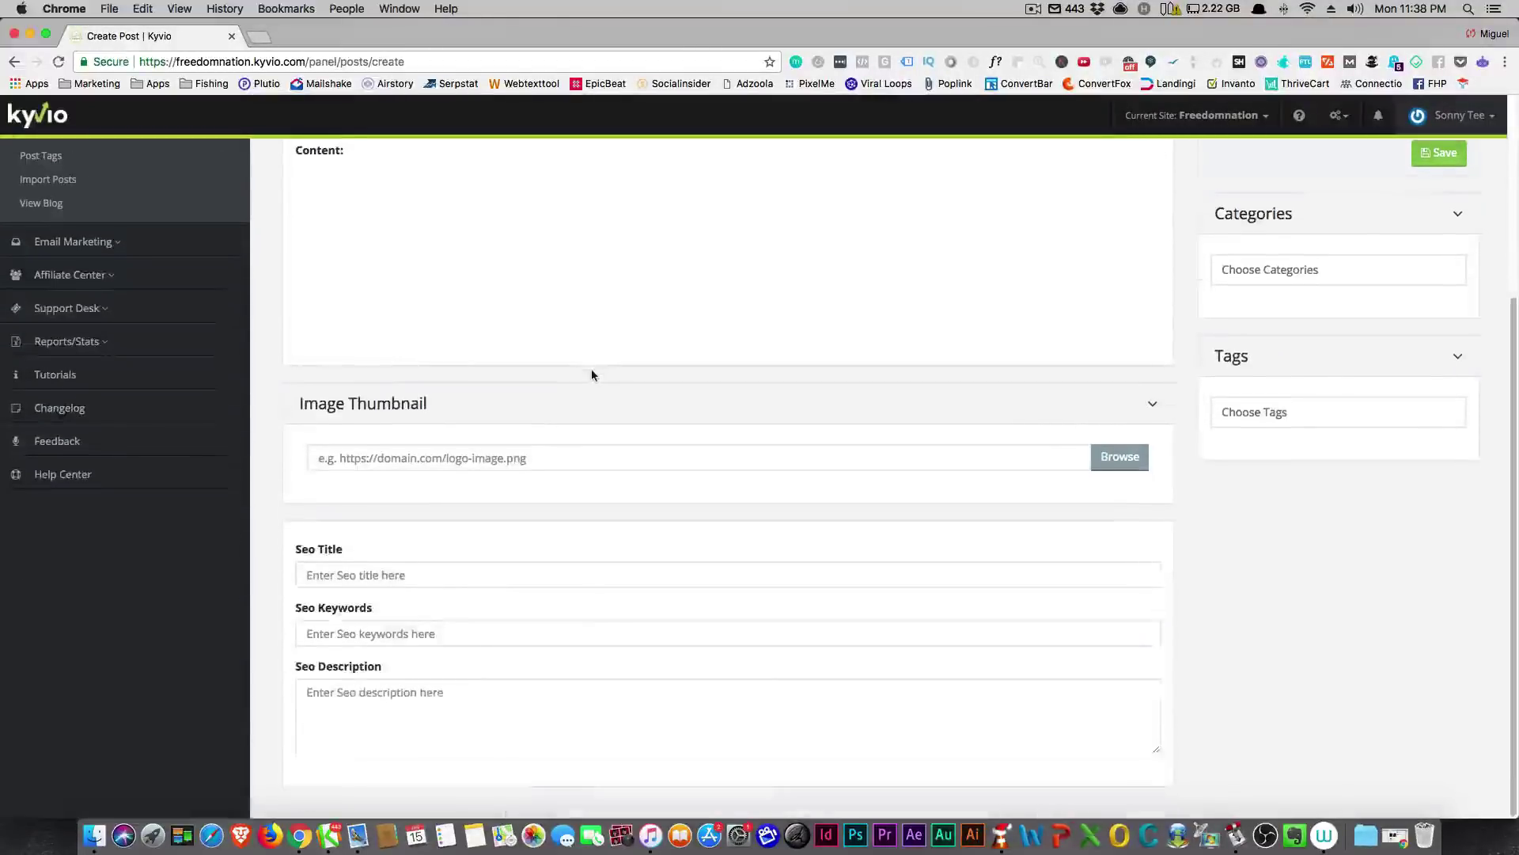
{"action": "scroll", "coordinate": [593, 369], "scroll_direction": "up", "scroll_amount": 5}
{"action": "scroll", "coordinate": [630, 365], "scroll_direction": "down", "scroll_amount": 4}
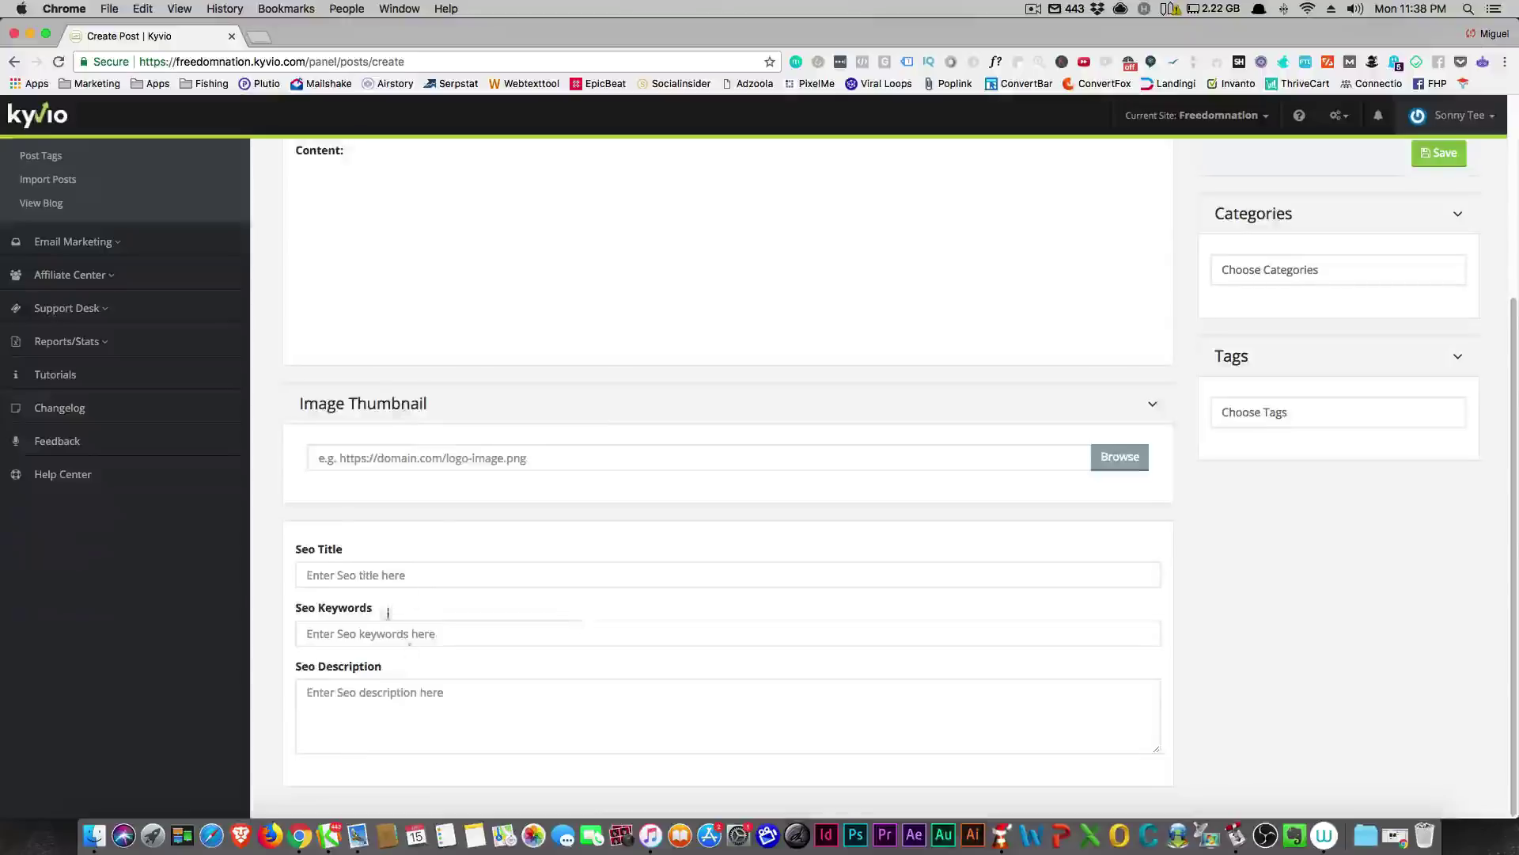
{"action": "scroll", "coordinate": [412, 616], "scroll_direction": "up", "scroll_amount": 1}
{"action": "scroll", "coordinate": [413, 616], "scroll_direction": "up", "scroll_amount": 3}
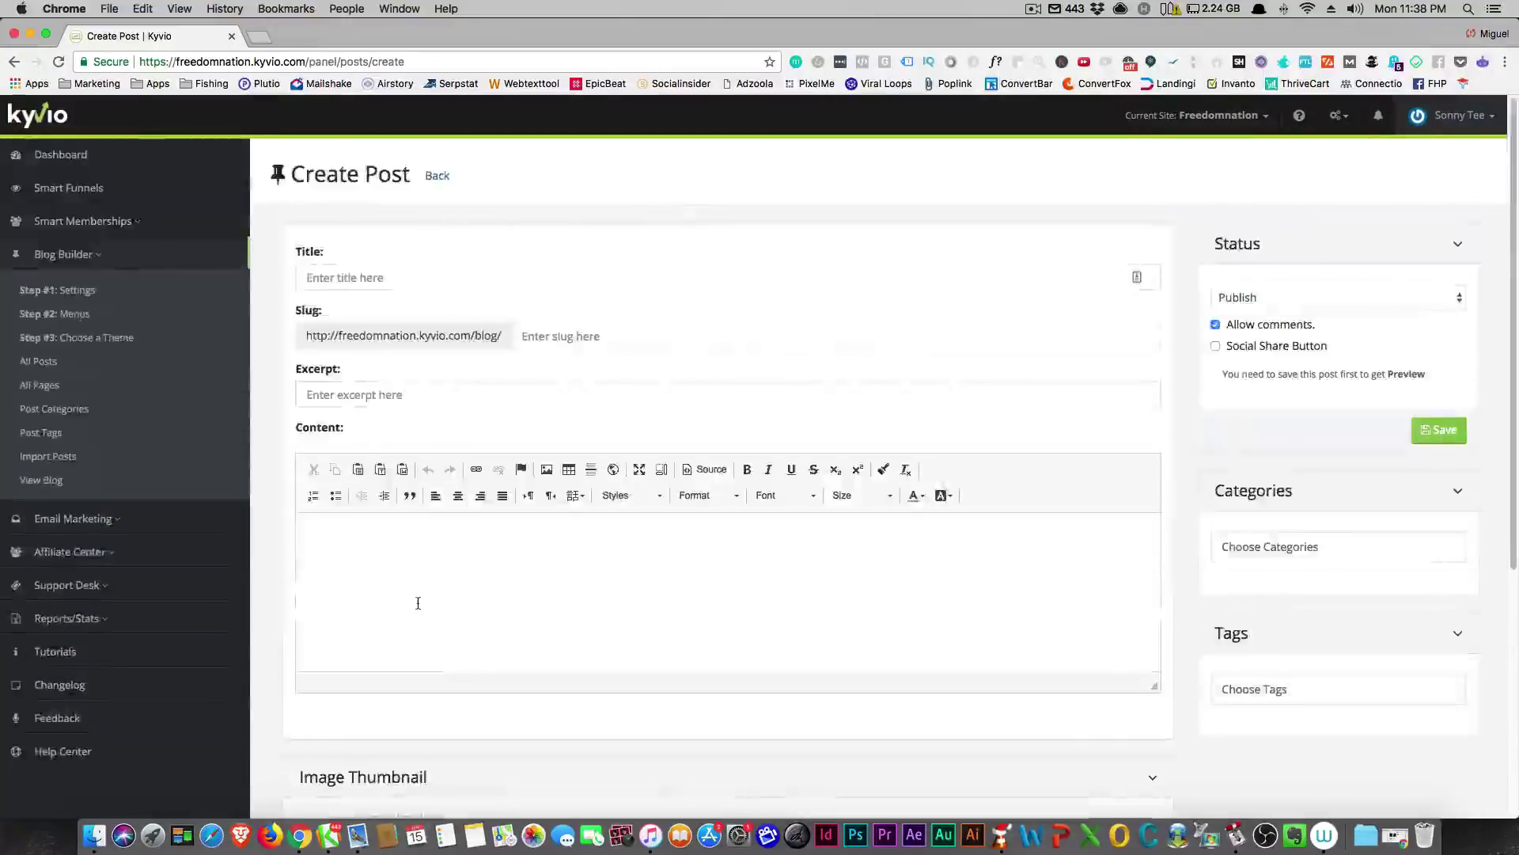
{"action": "scroll", "coordinate": [418, 601], "scroll_direction": "down", "scroll_amount": 1}
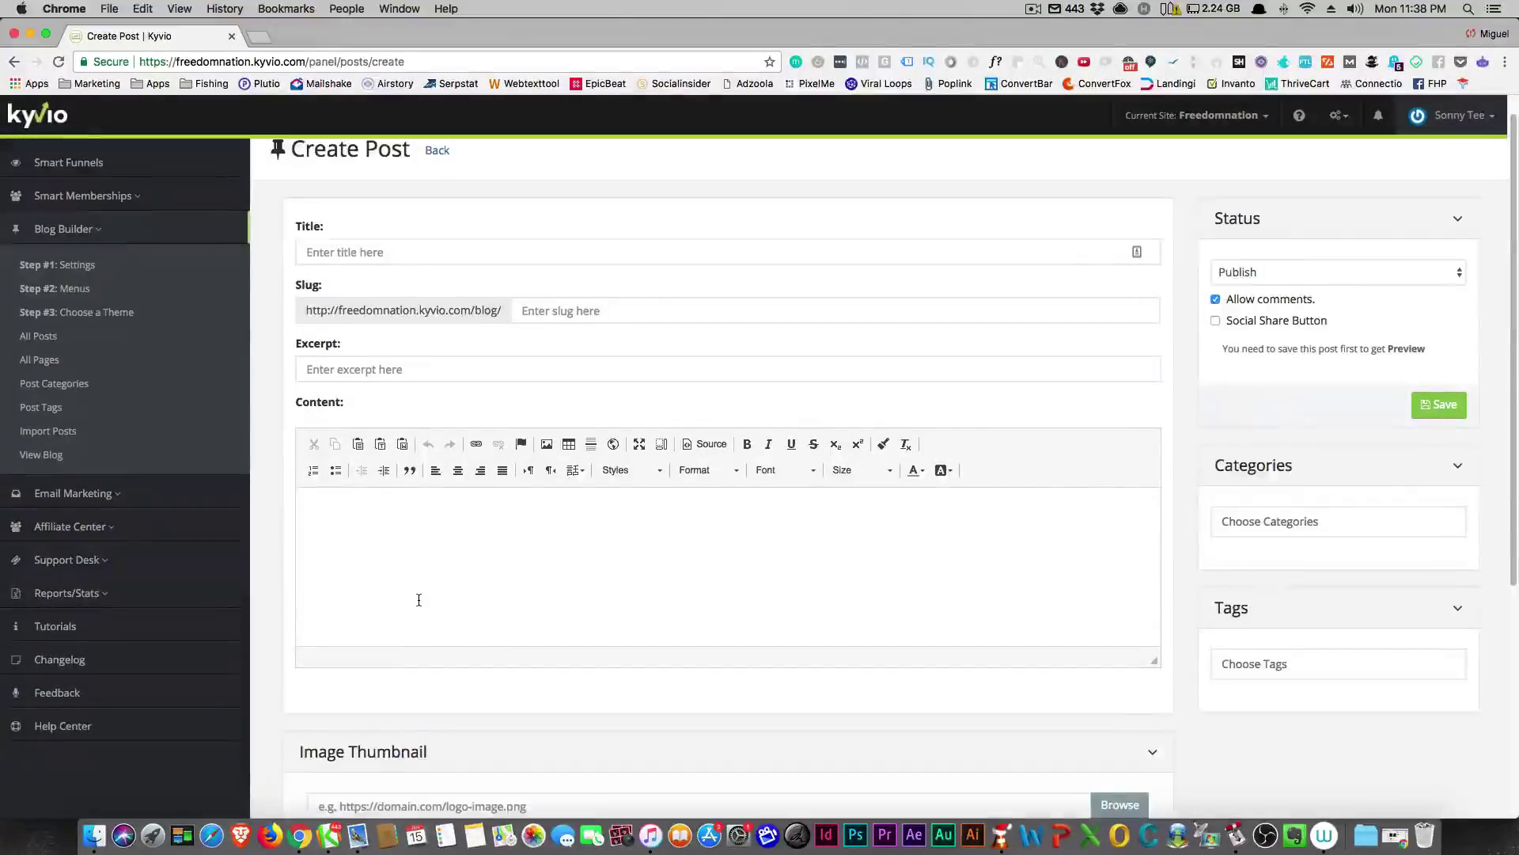
{"action": "scroll", "coordinate": [427, 601], "scroll_direction": "down", "scroll_amount": 5}
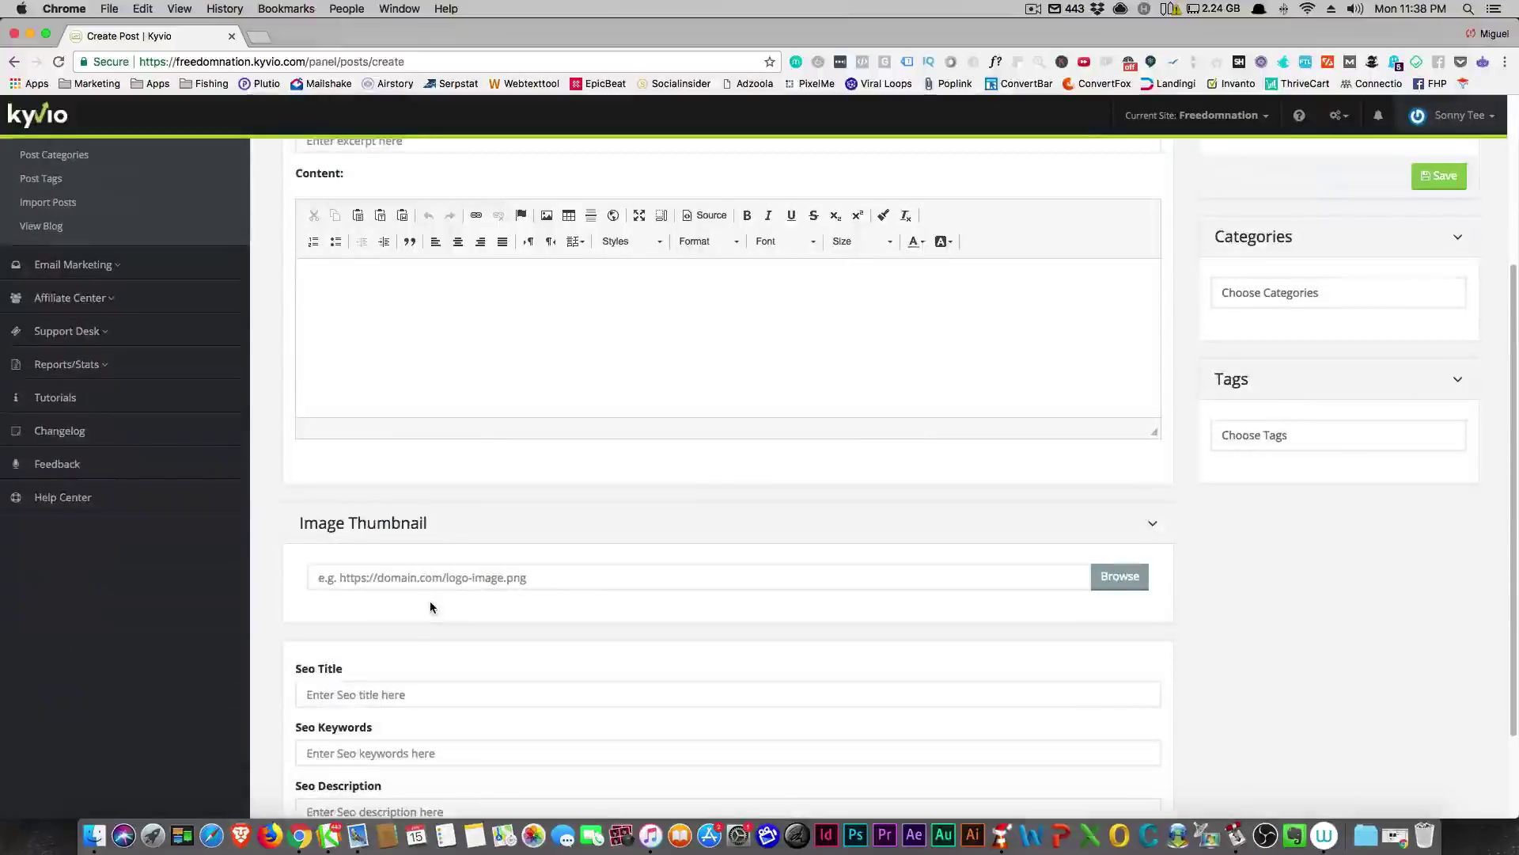
{"action": "scroll", "coordinate": [431, 601], "scroll_direction": "up", "scroll_amount": 5}
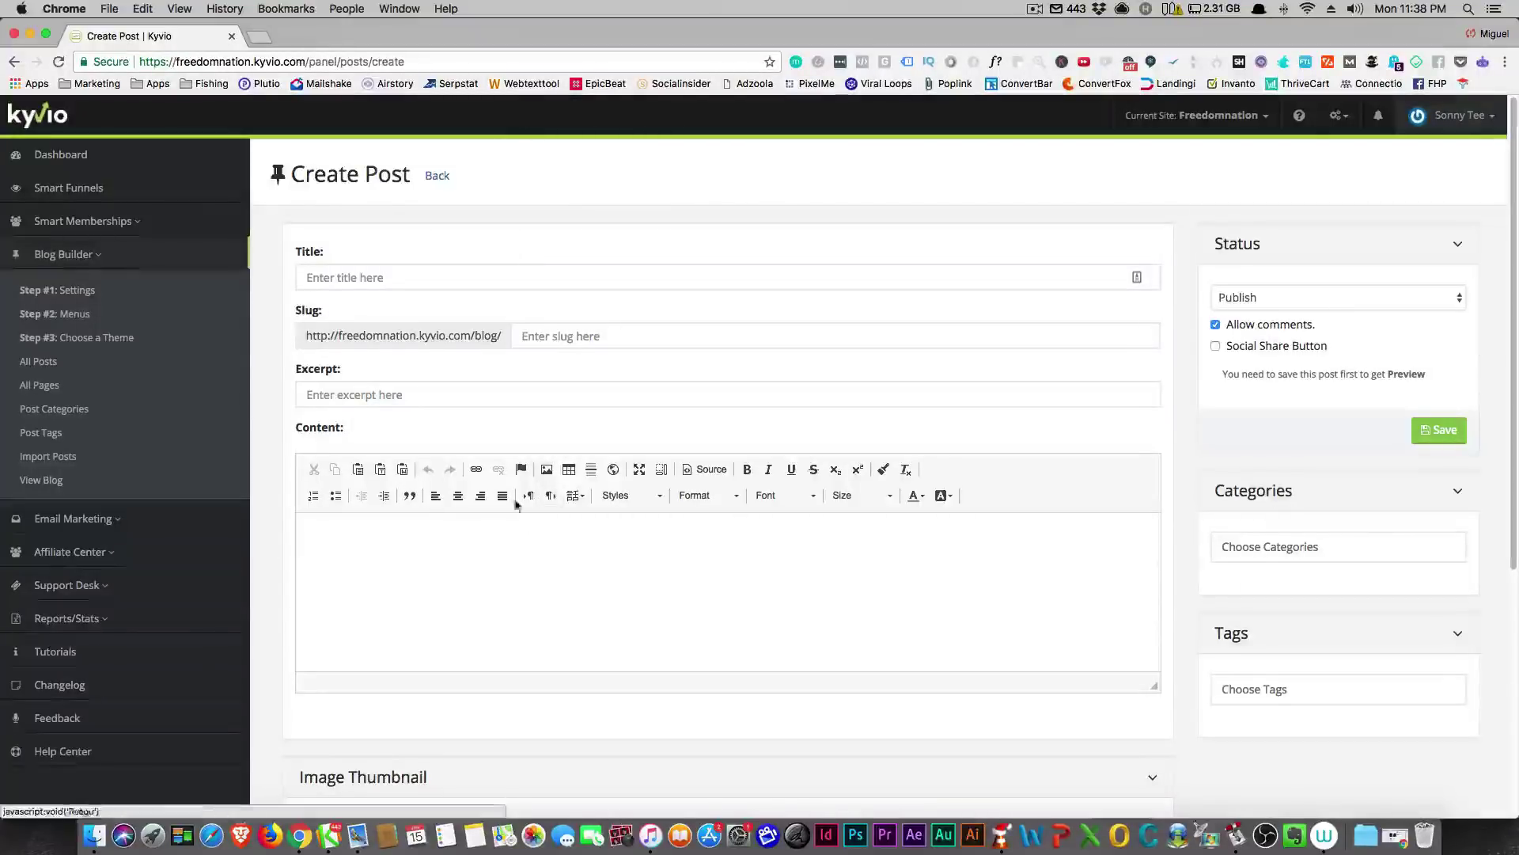
{"action": "scroll", "coordinate": [510, 492], "scroll_direction": "down", "scroll_amount": 3}
{"action": "scroll", "coordinate": [508, 494], "scroll_direction": "up", "scroll_amount": 1}
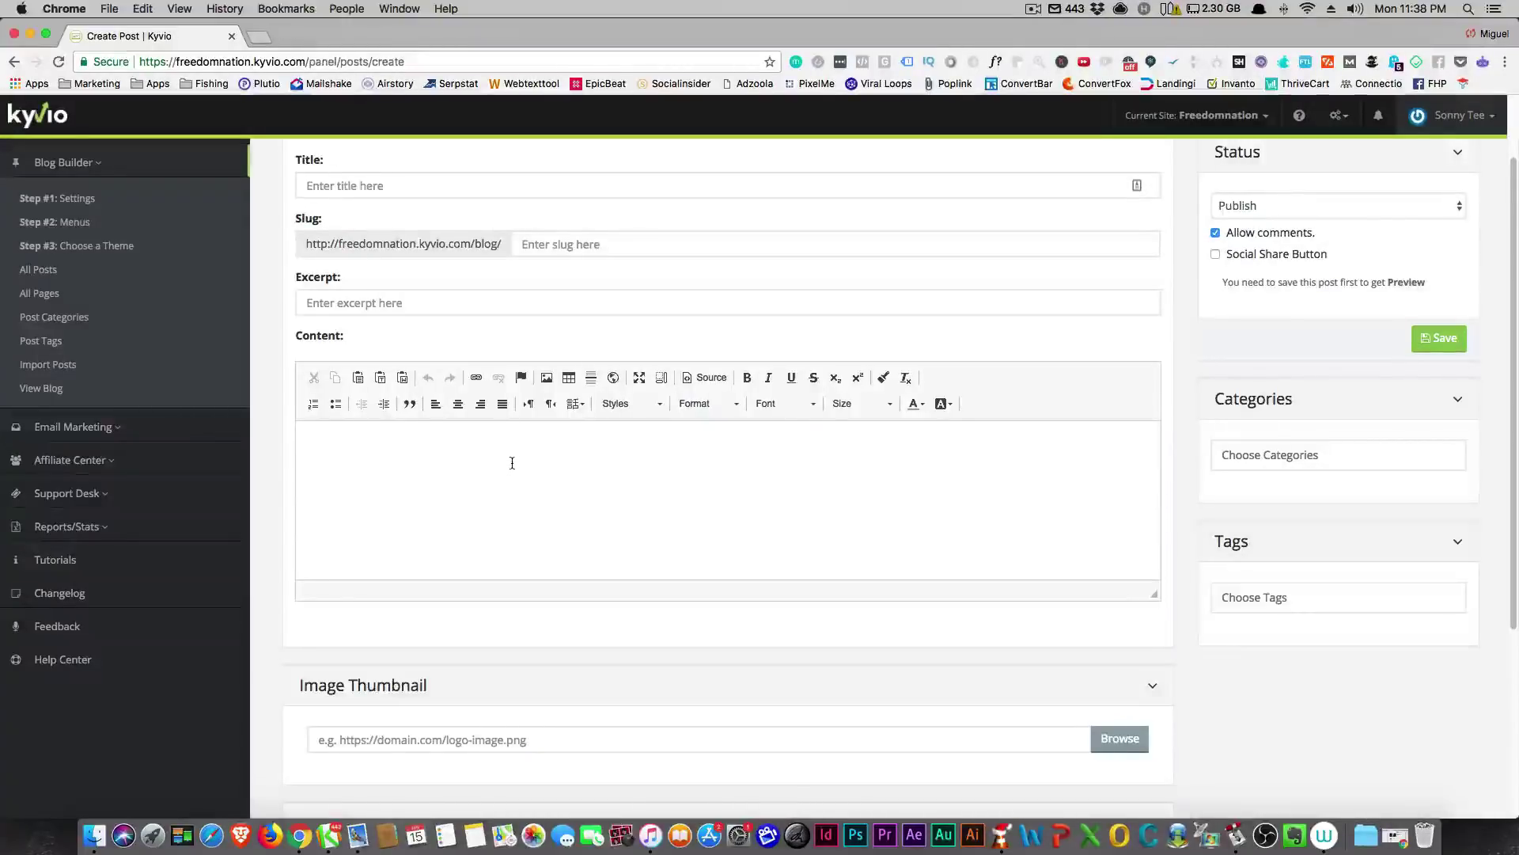
{"action": "scroll", "coordinate": [510, 461], "scroll_direction": "down", "scroll_amount": 1}
{"action": "scroll", "coordinate": [505, 458], "scroll_direction": "up", "scroll_amount": 4}
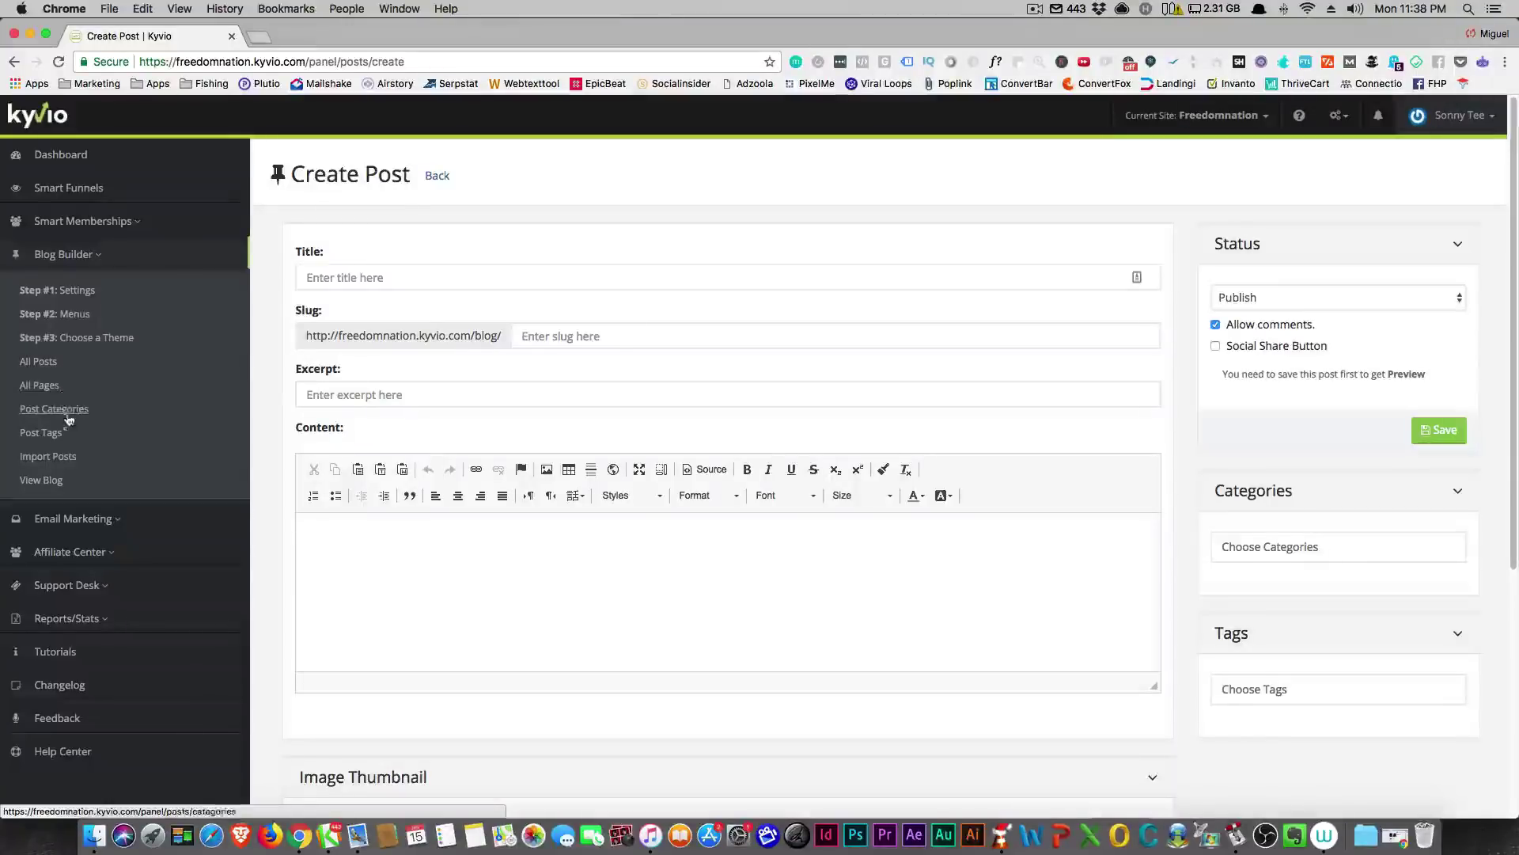
{"action": "left_click", "coordinate": [36, 388]}
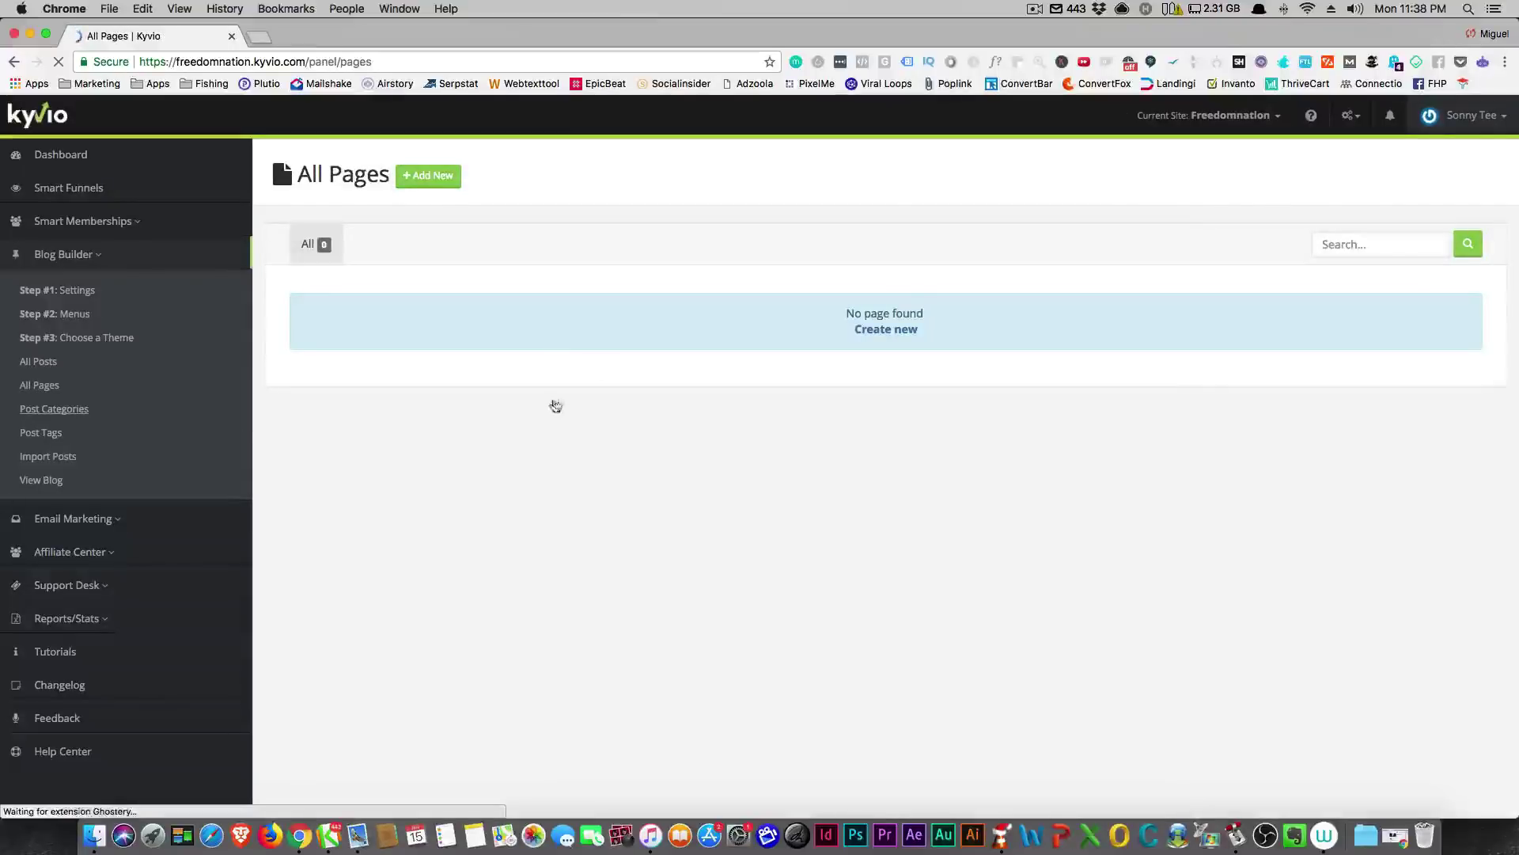
Step: Open a blank Create Page form with status kept at Publish, then expand Smart Memberships
{"action": "left_click", "coordinate": [438, 180]}
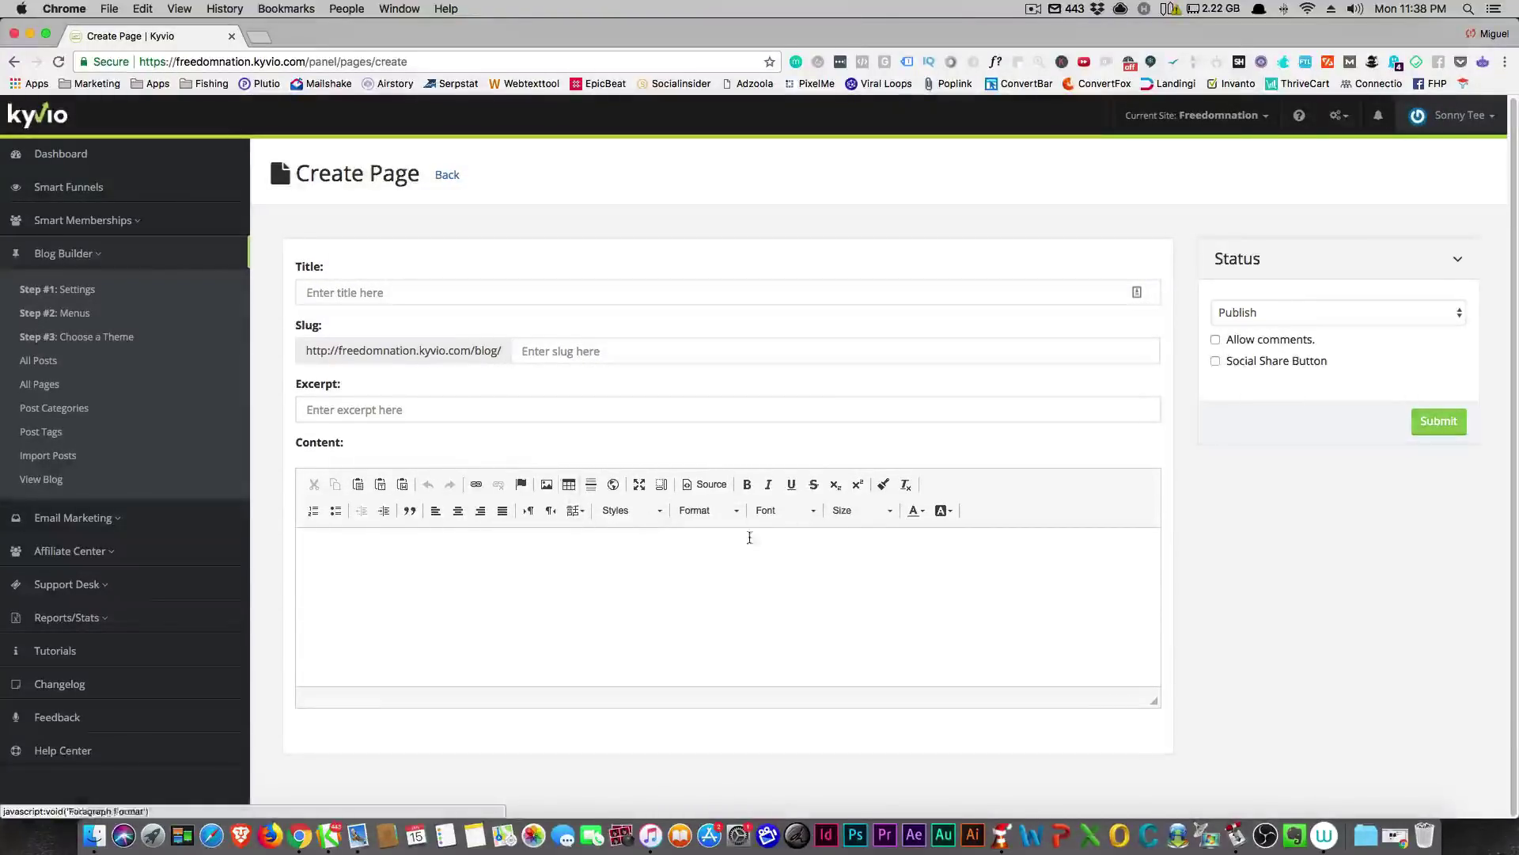
{"action": "left_click", "coordinate": [749, 558]}
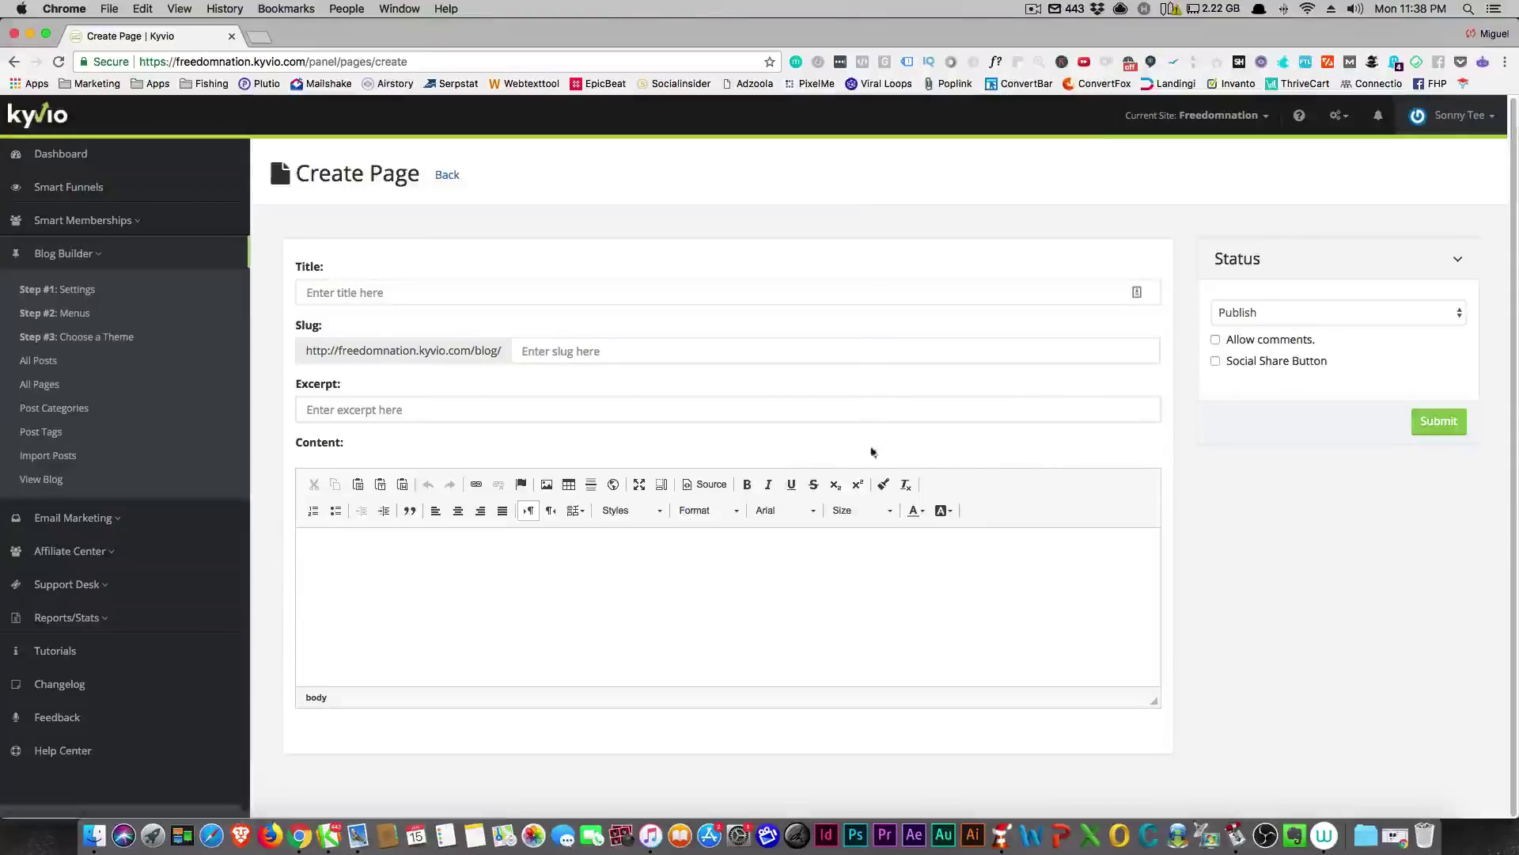
{"action": "left_click", "coordinate": [1233, 318]}
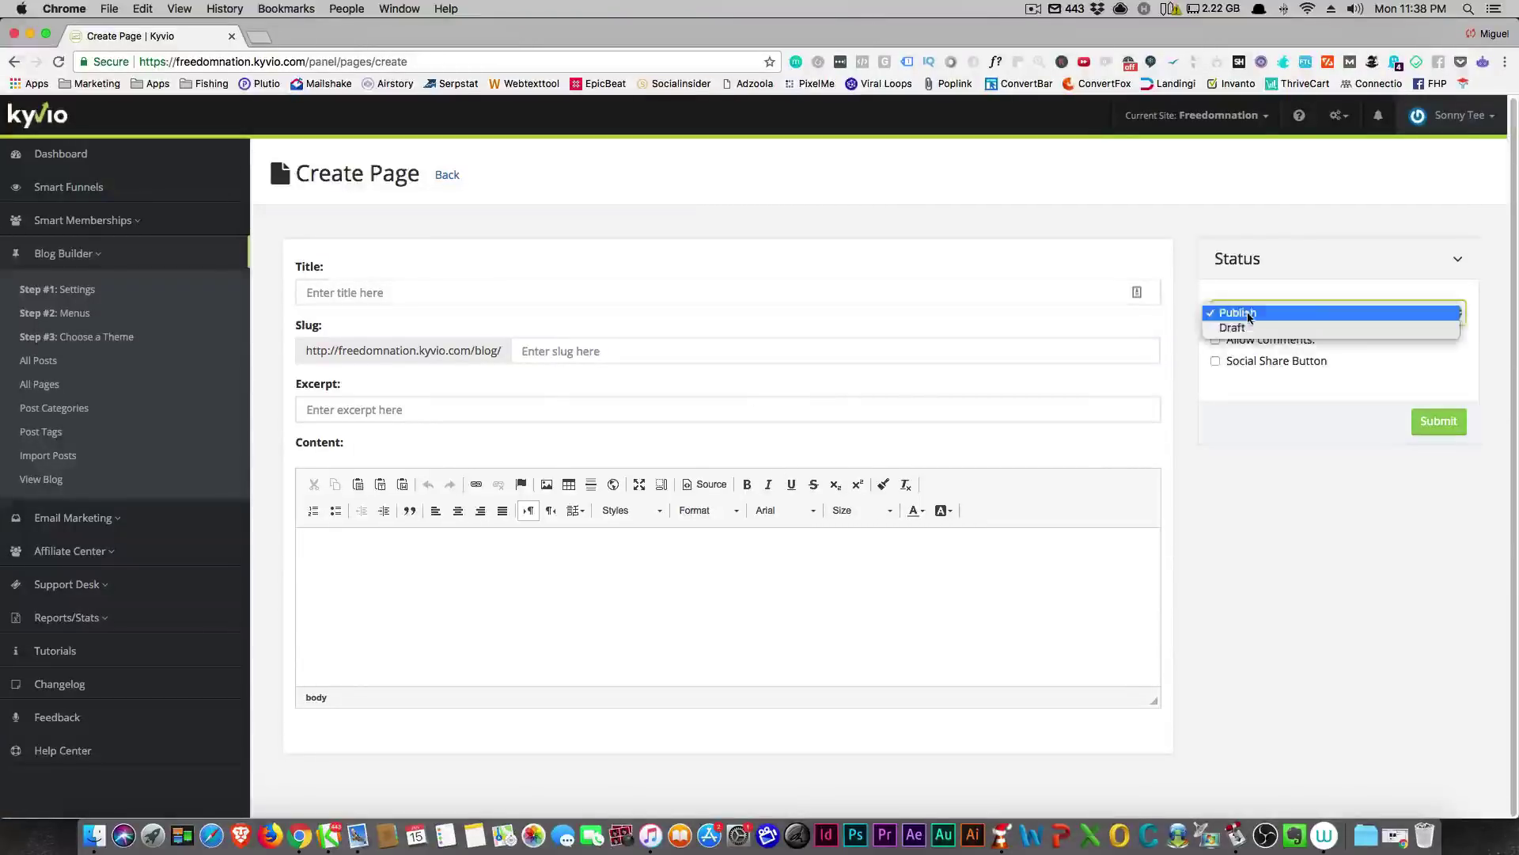
{"action": "left_click", "coordinate": [1254, 404]}
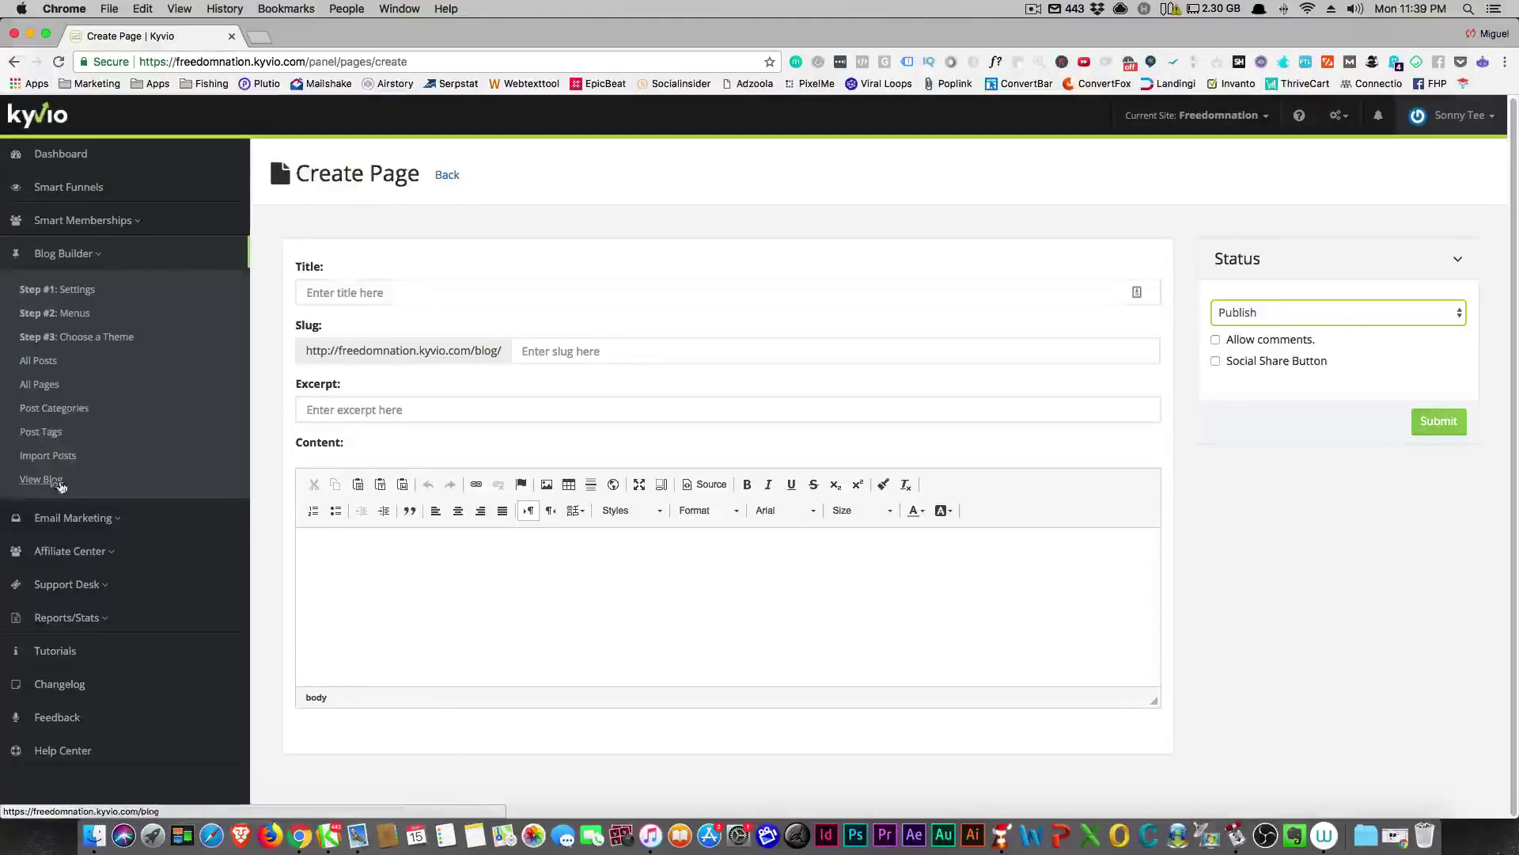
{"action": "left_click", "coordinate": [93, 254]}
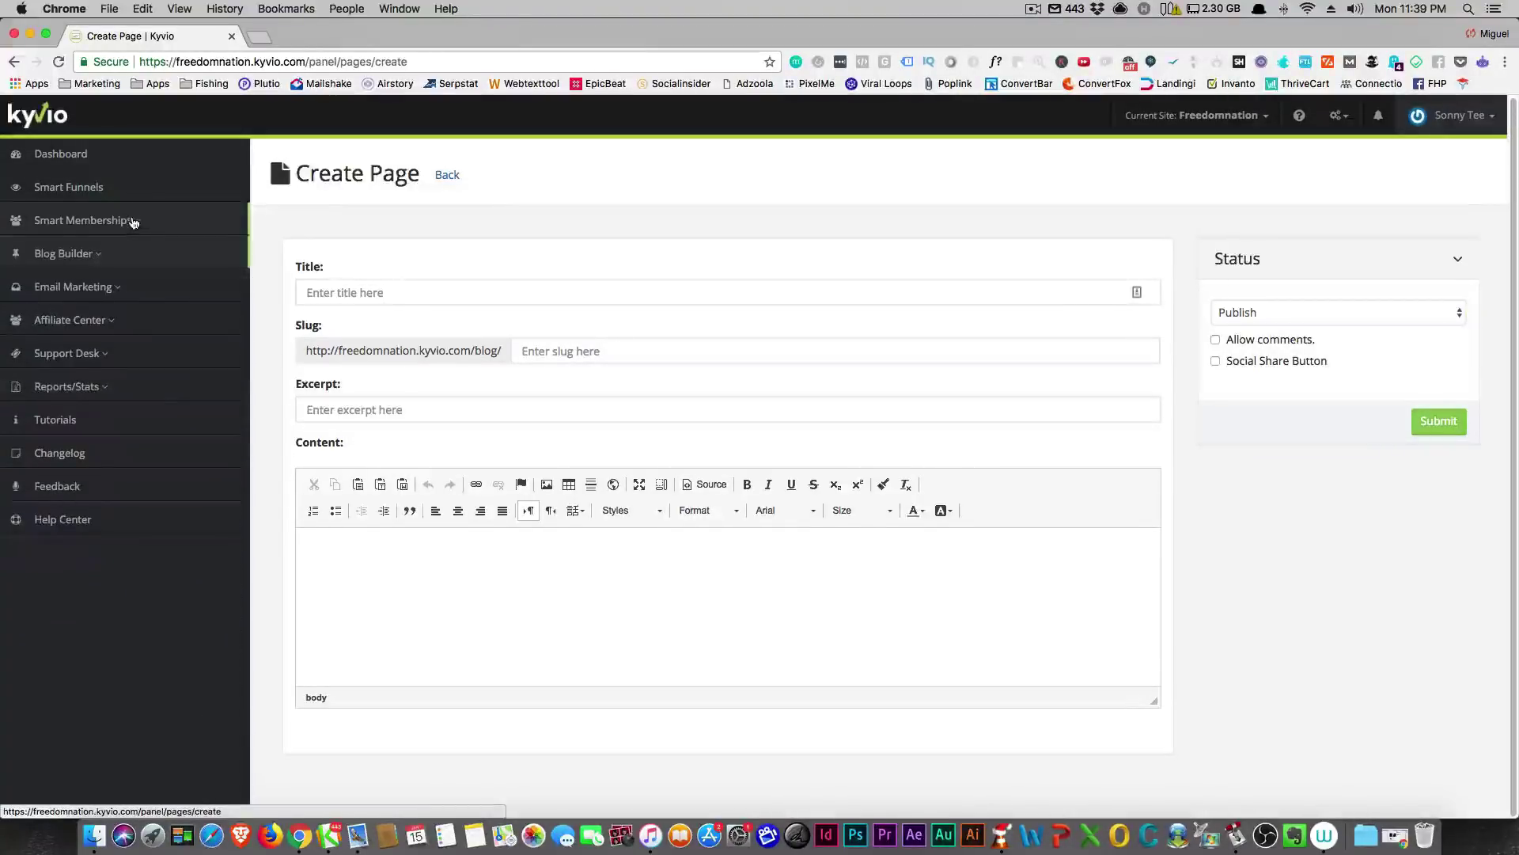
{"action": "left_click", "coordinate": [133, 221]}
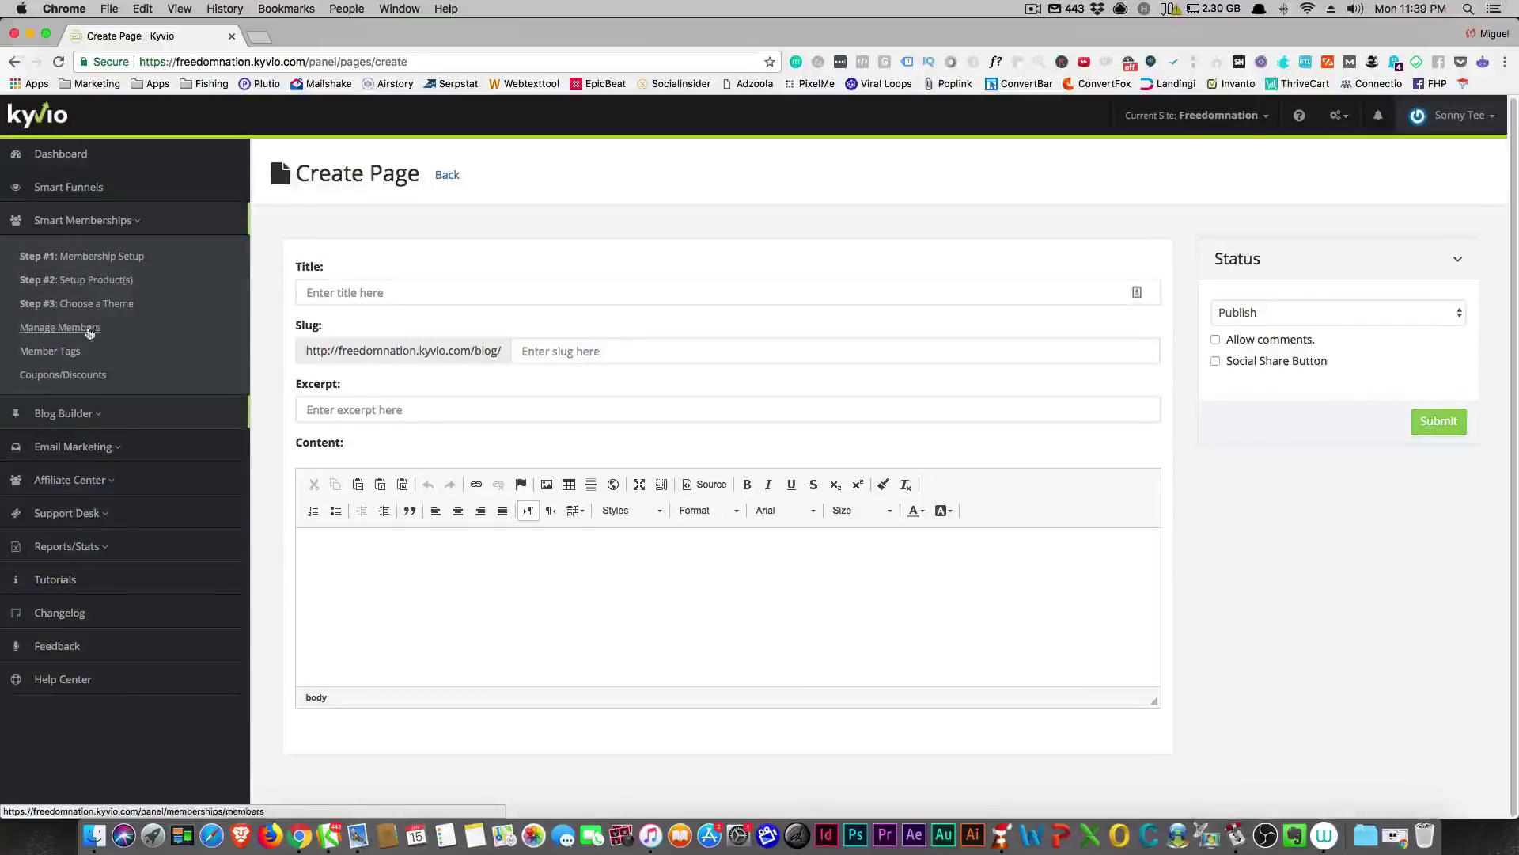
Step: Open Step #1: Membership Setup and review the Step 1 : General Settings tab
{"action": "left_click", "coordinate": [95, 257]}
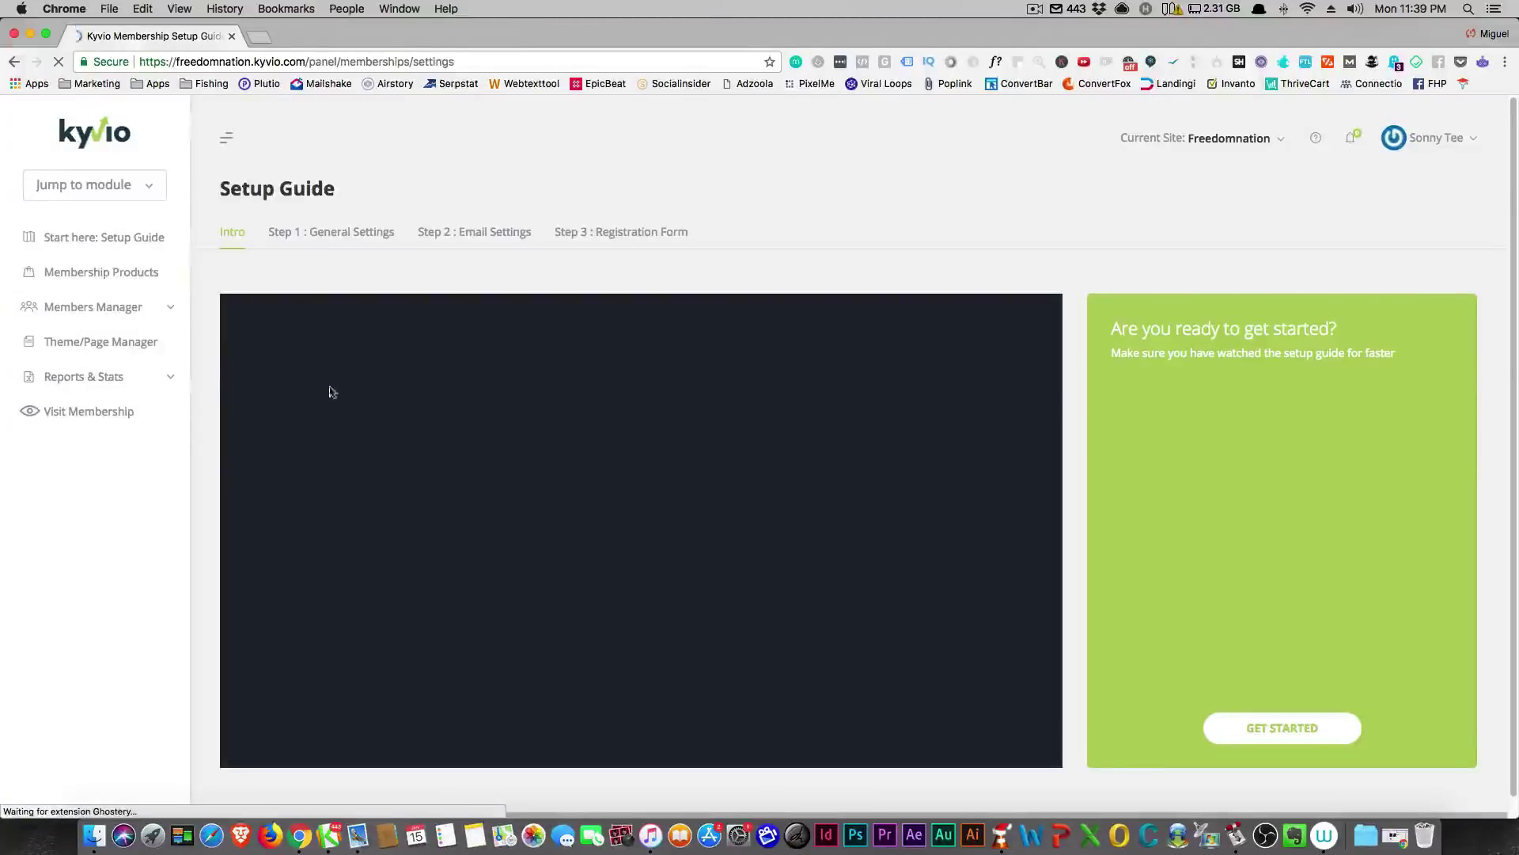
{"action": "scroll", "coordinate": [383, 380], "scroll_direction": "down", "scroll_amount": 1}
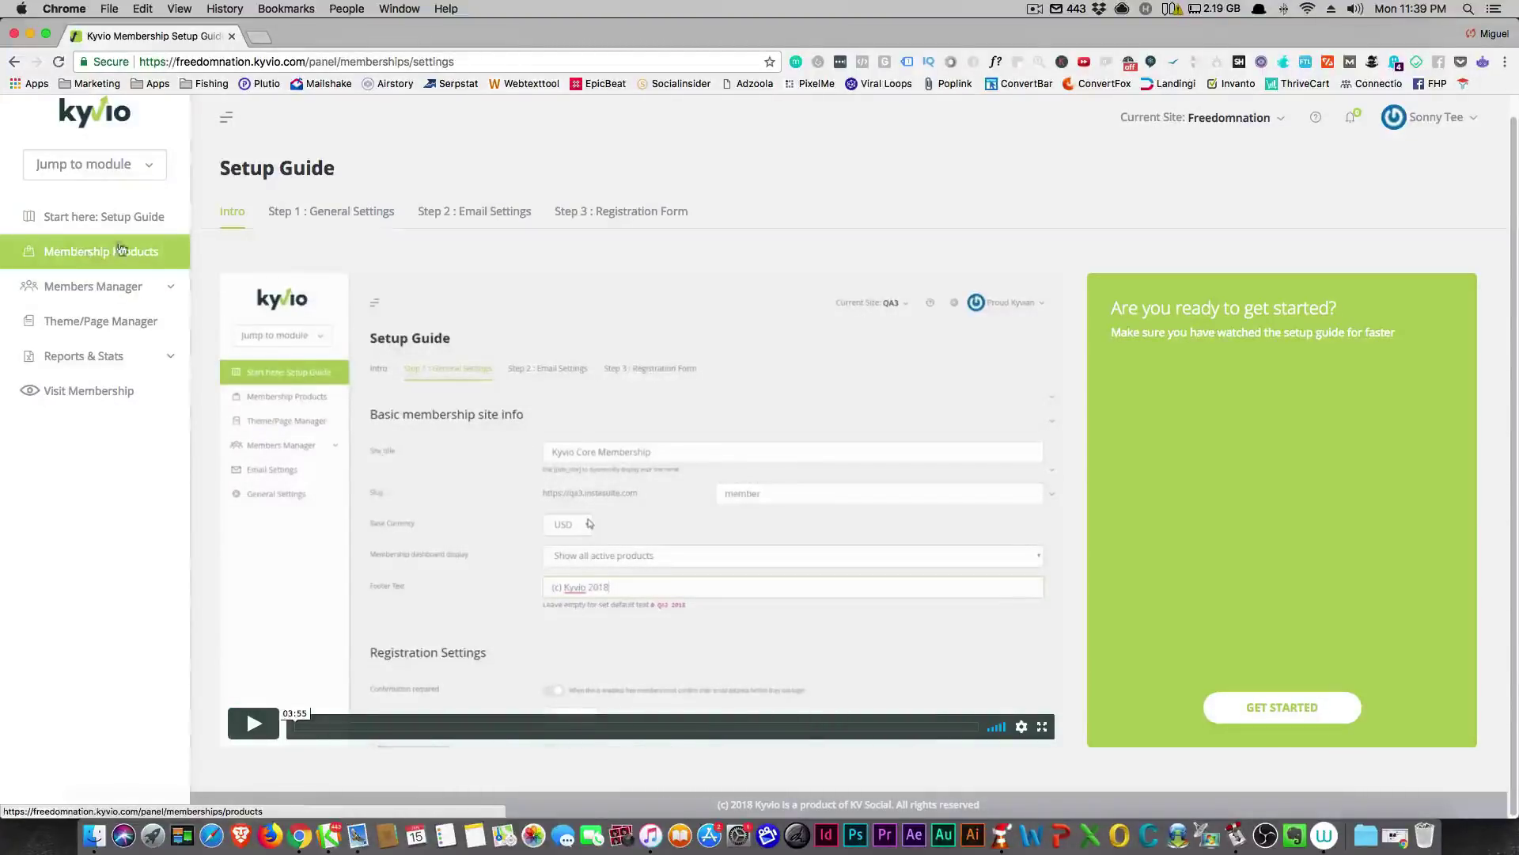
{"action": "left_click", "coordinate": [368, 213]}
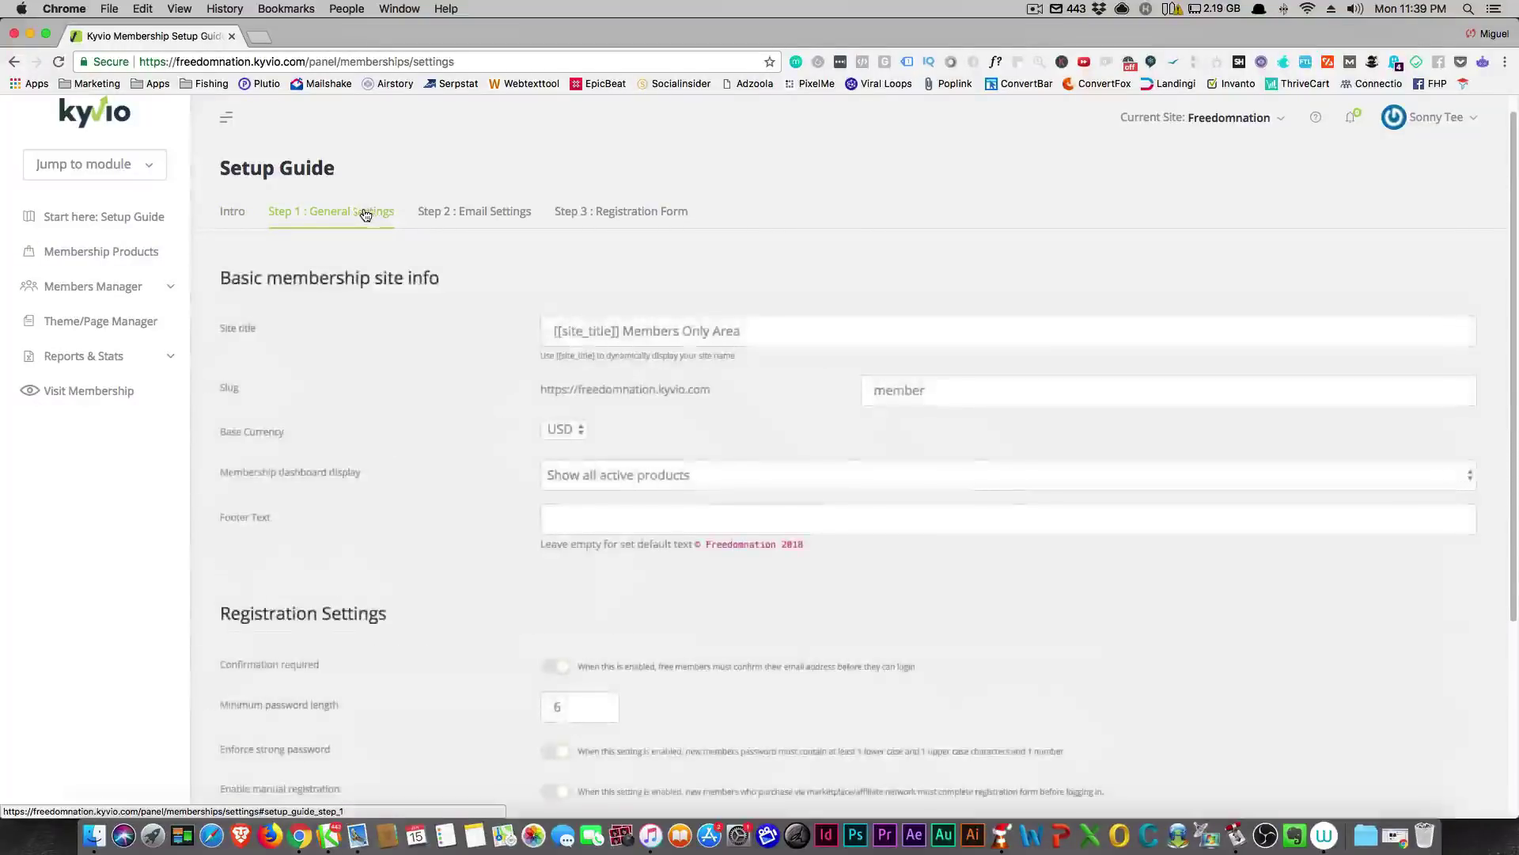
{"action": "scroll", "coordinate": [378, 364], "scroll_direction": "down", "scroll_amount": 3}
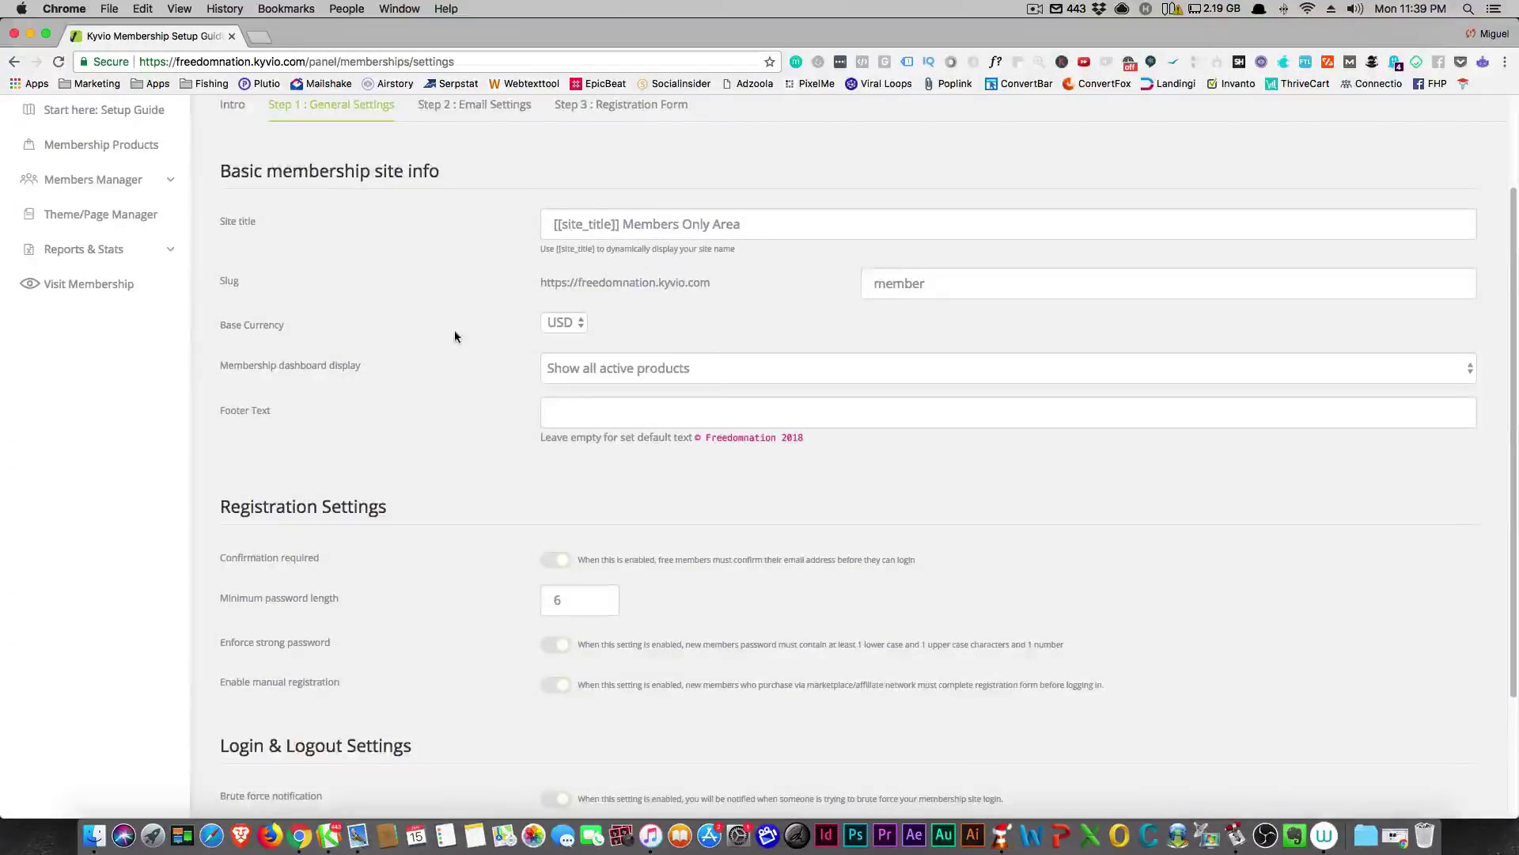
{"action": "scroll", "coordinate": [459, 332], "scroll_direction": "down", "scroll_amount": 4}
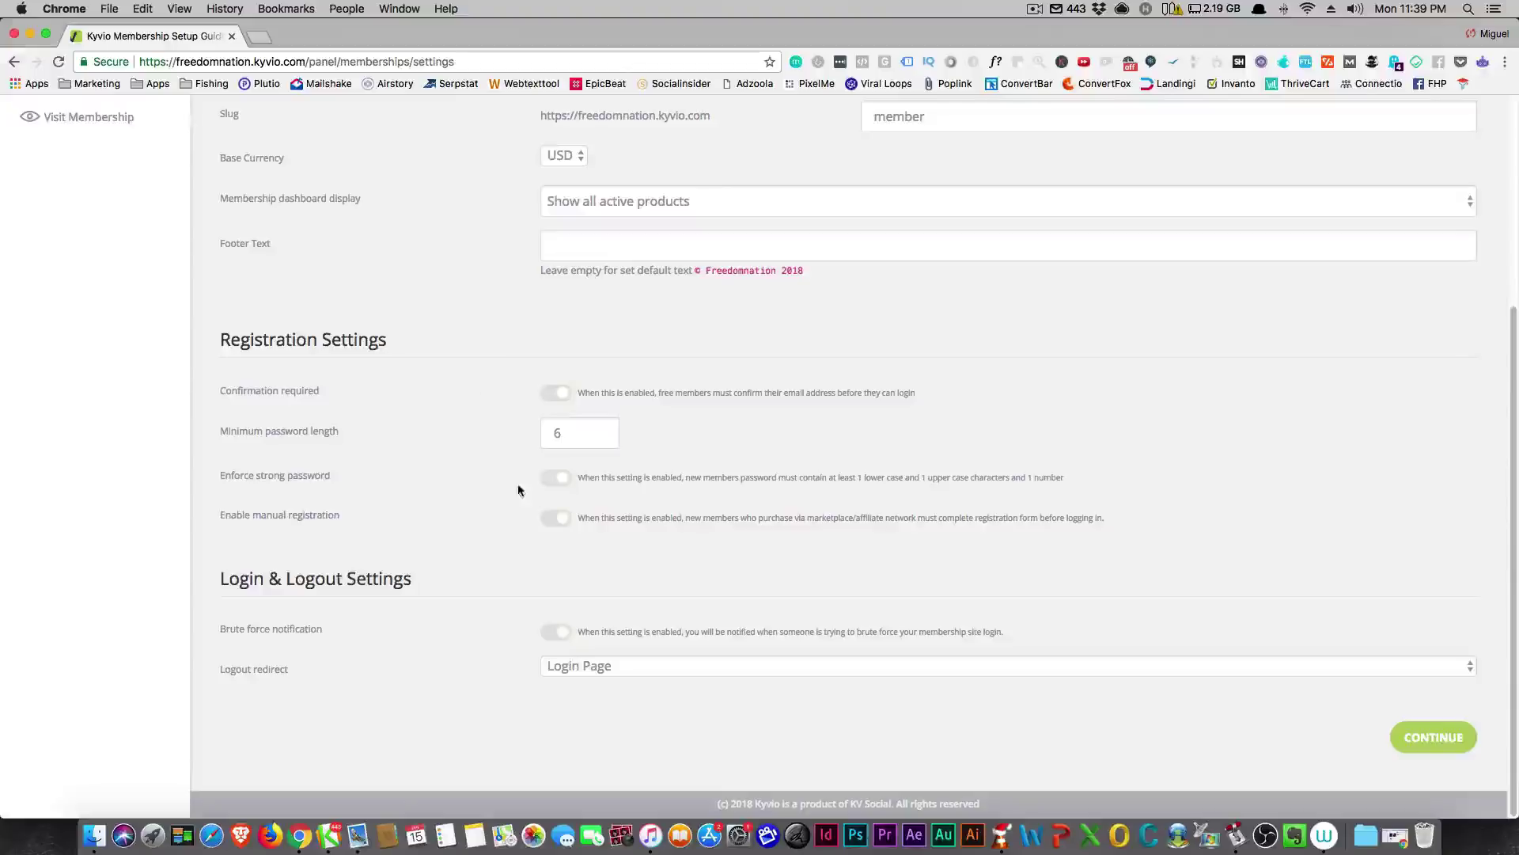
{"action": "scroll", "coordinate": [490, 597], "scroll_direction": "up", "scroll_amount": 7}
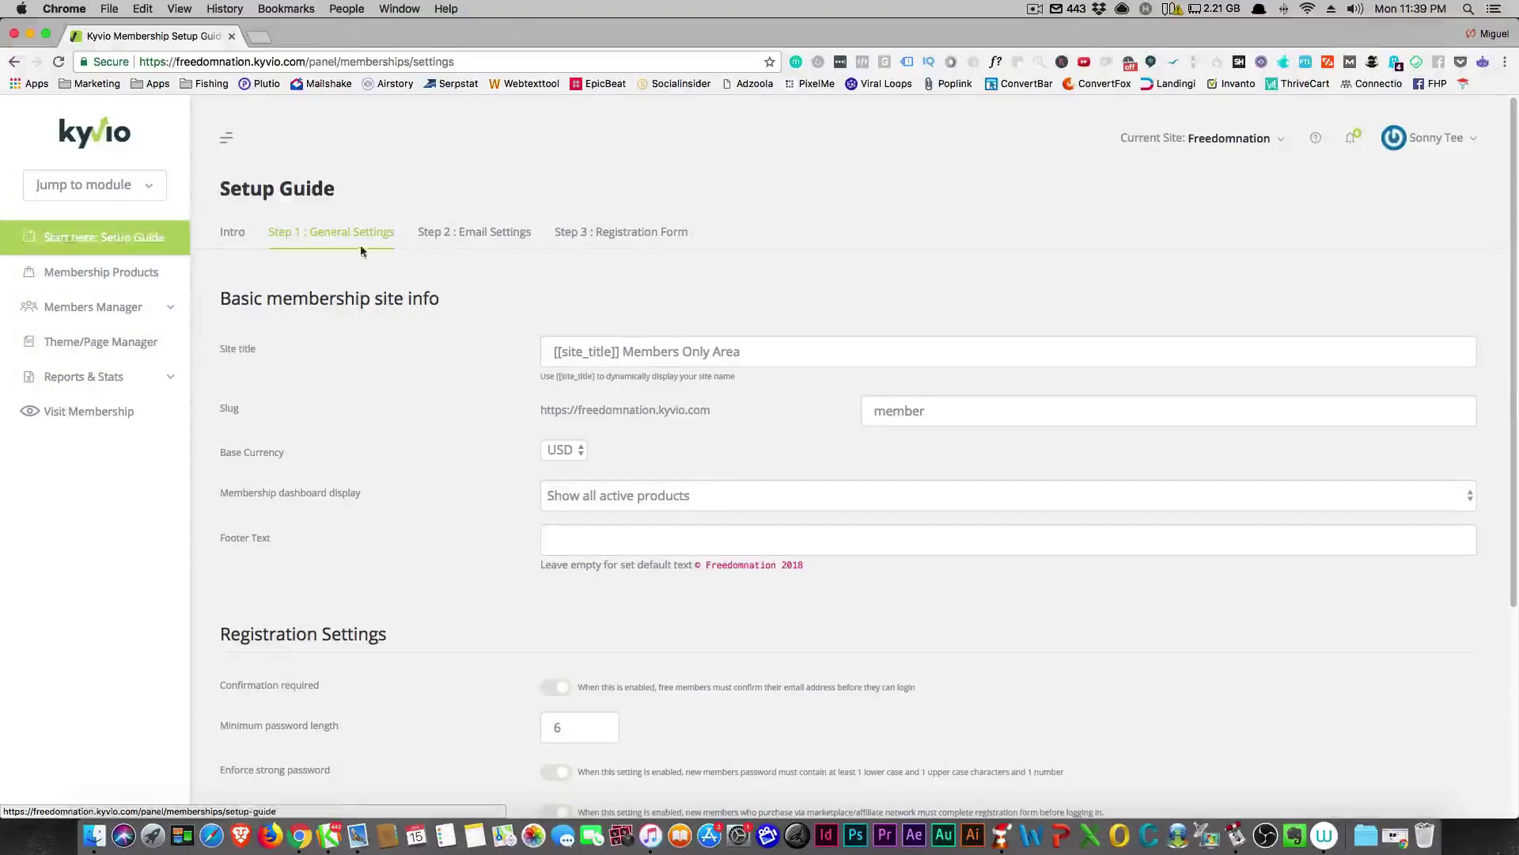
Step: Jump to the Email Marketing module to reach its SMTP Integration setup
{"action": "left_click", "coordinate": [88, 192]}
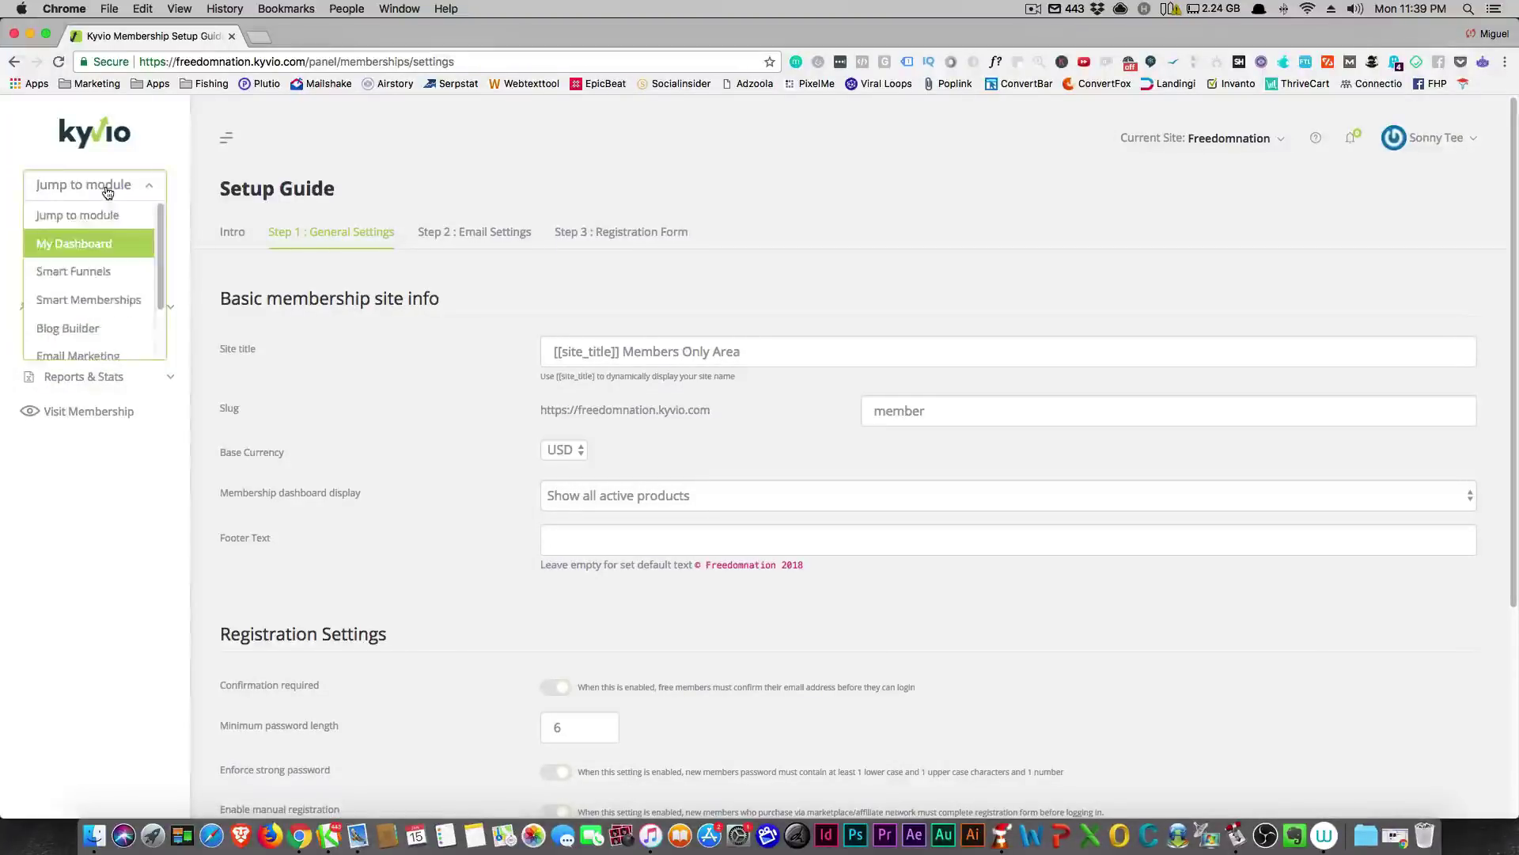
{"action": "scroll", "coordinate": [156, 263], "scroll_direction": "down", "scroll_amount": 3}
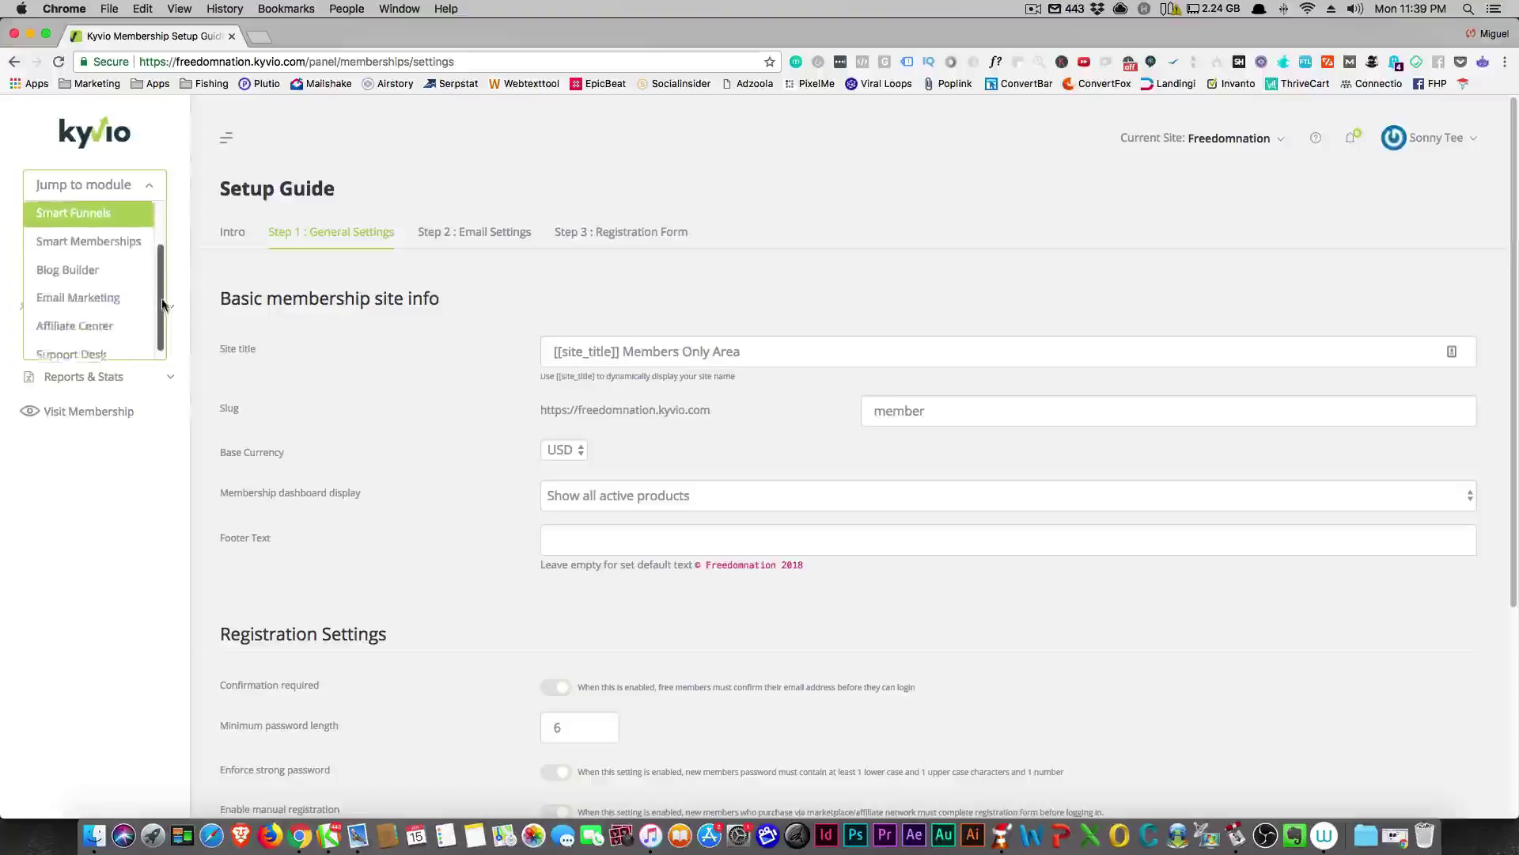
{"action": "left_click", "coordinate": [111, 297]}
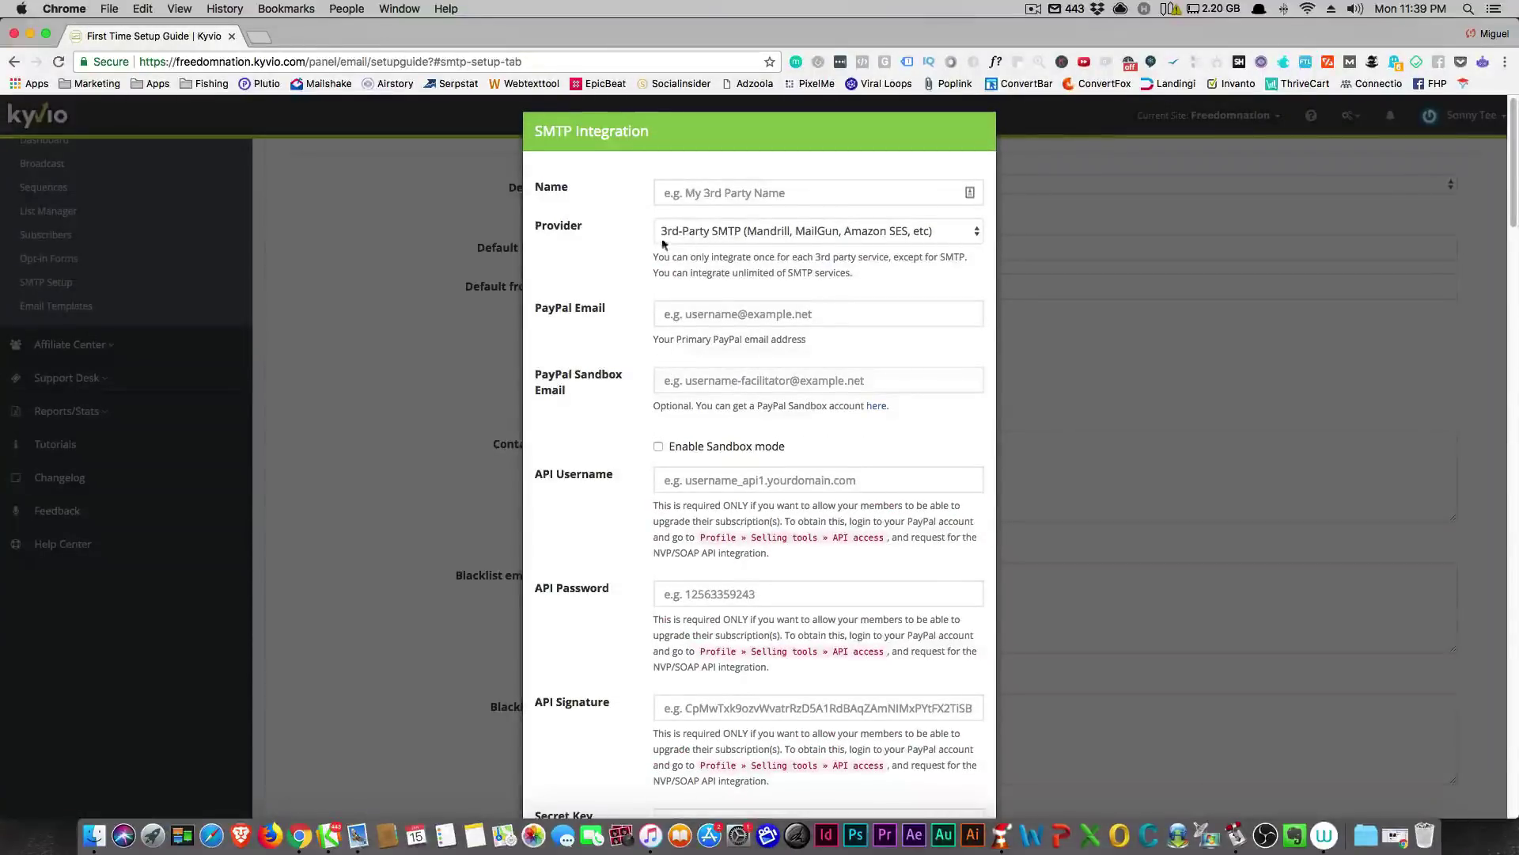
Step: Keep 3rd-Party SMTP as the provider and scroll down through its provider fields
{"action": "left_click", "coordinate": [823, 235]}
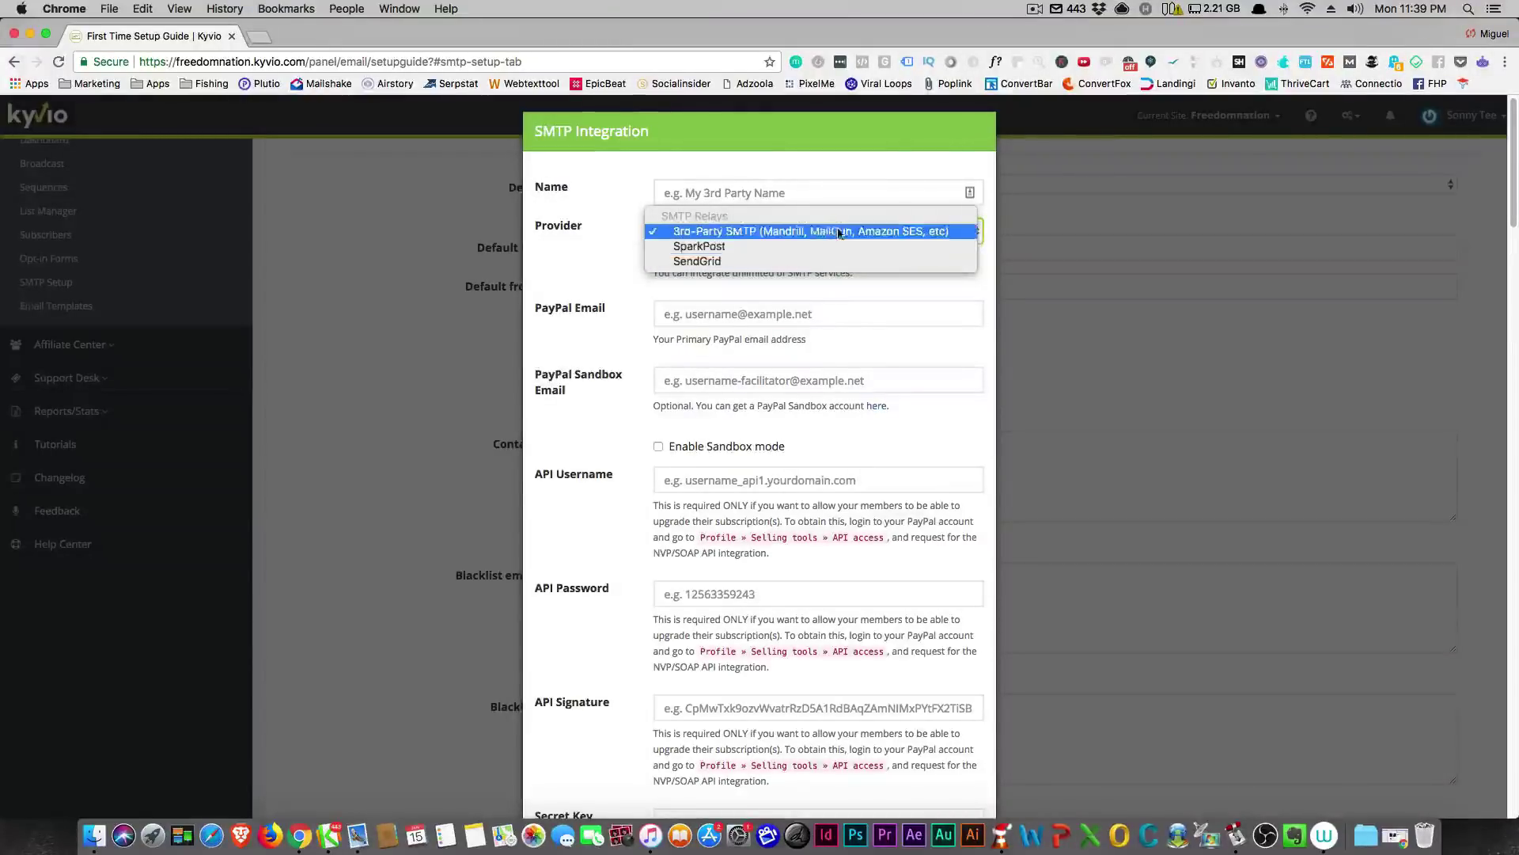
{"action": "left_click", "coordinate": [682, 232]}
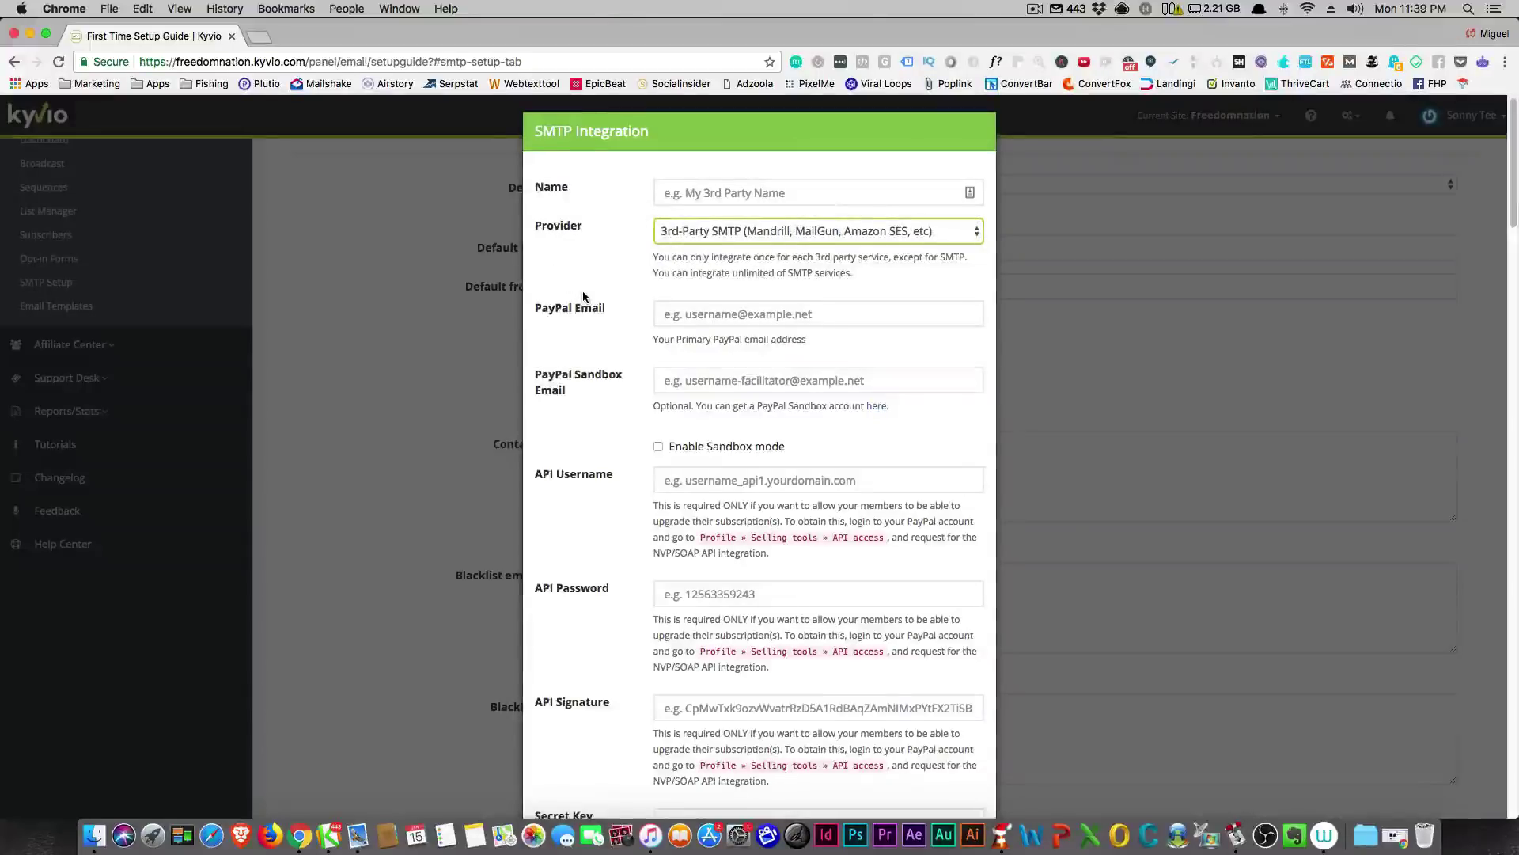
{"action": "scroll", "coordinate": [587, 295], "scroll_direction": "down", "scroll_amount": 2}
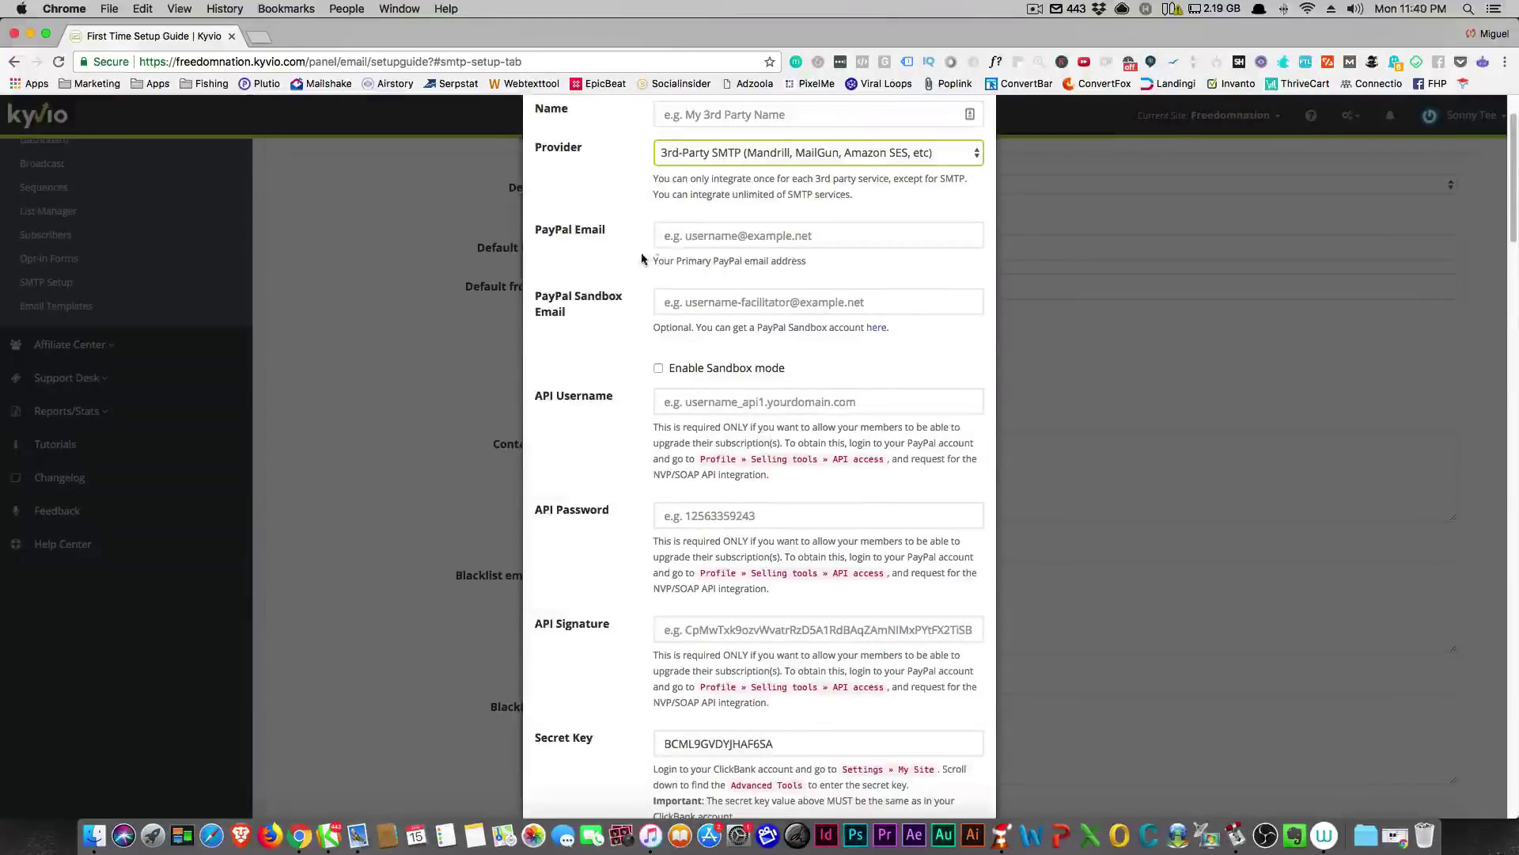
{"action": "scroll", "coordinate": [642, 258], "scroll_direction": "down", "scroll_amount": 3}
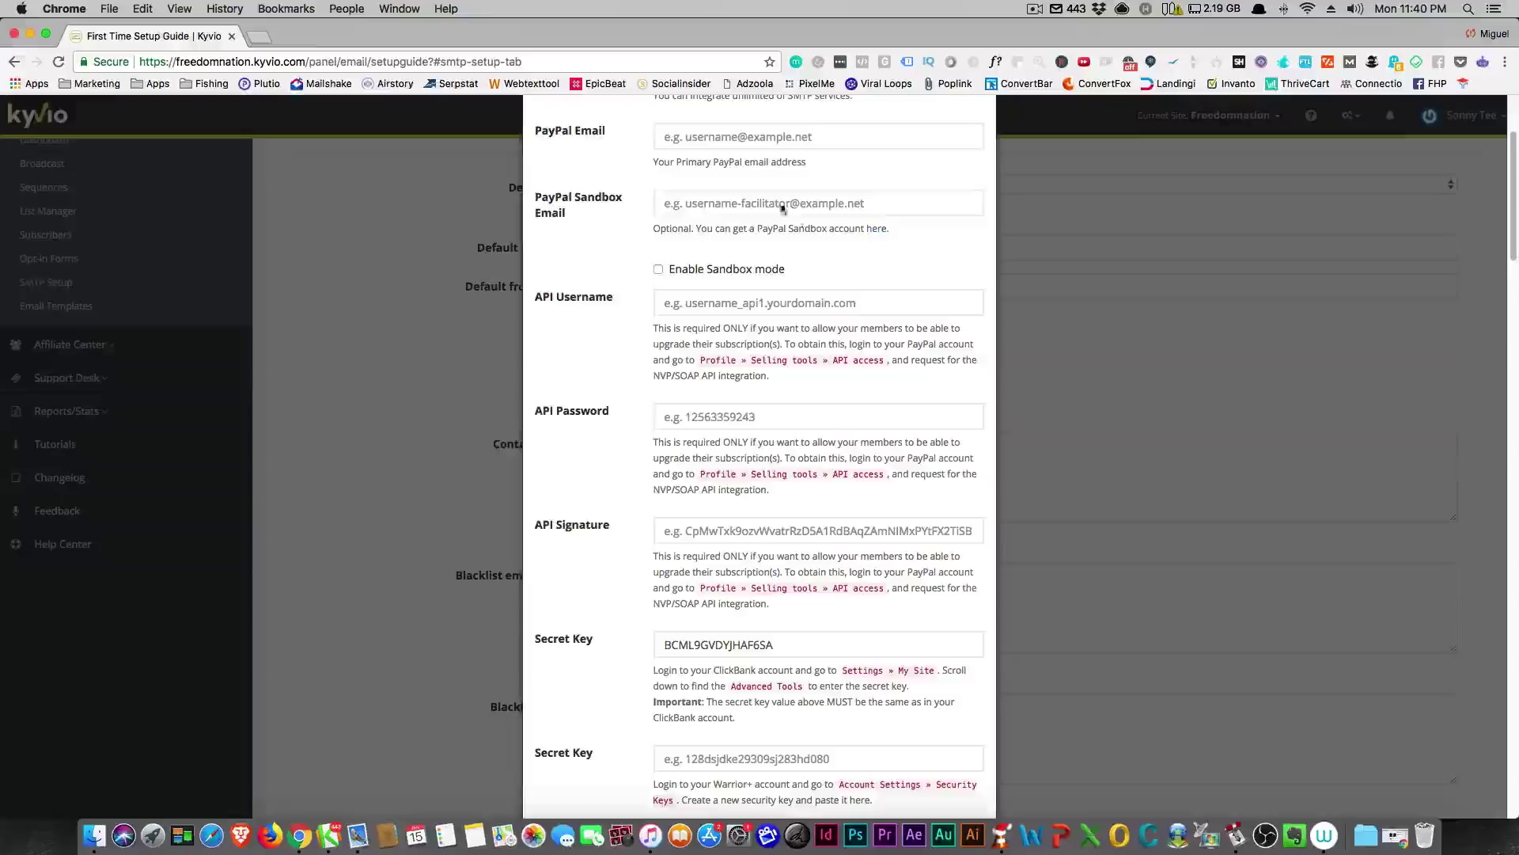
{"action": "scroll", "coordinate": [672, 312], "scroll_direction": "down", "scroll_amount": 3}
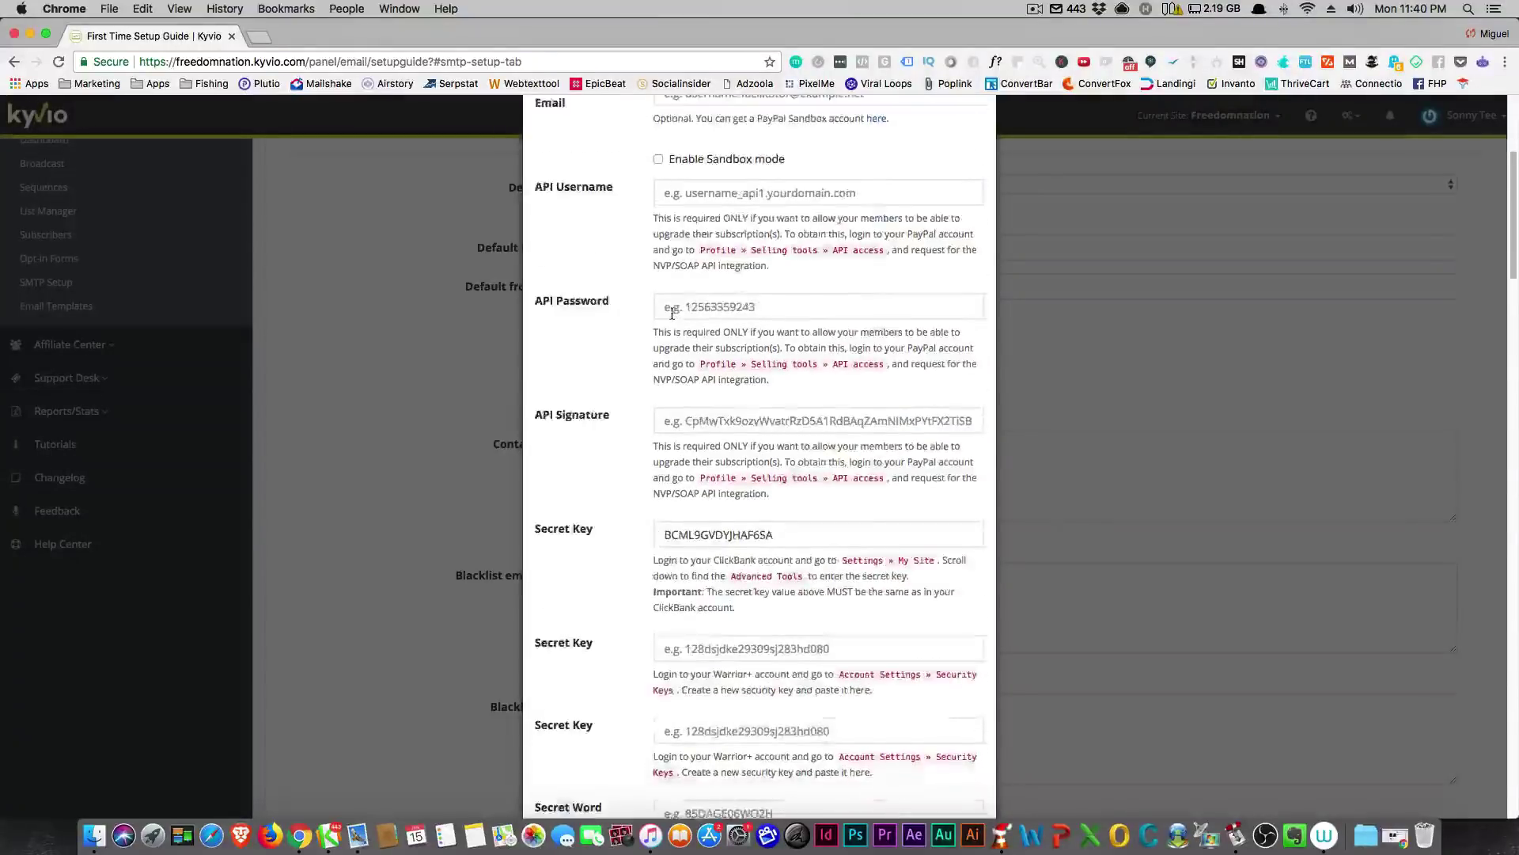
{"action": "scroll", "coordinate": [698, 283], "scroll_direction": "down", "scroll_amount": 1}
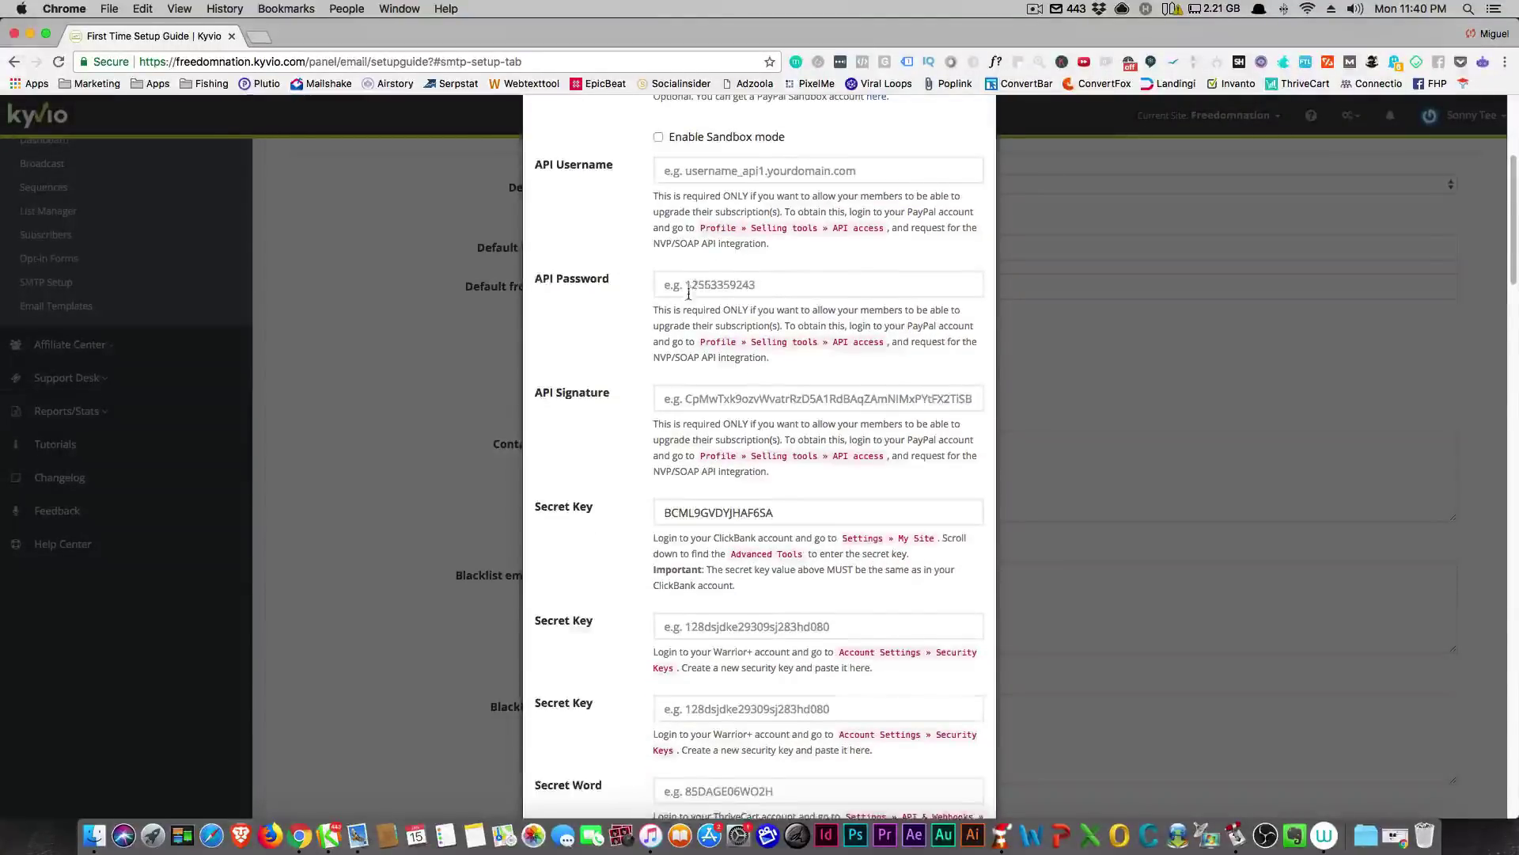
{"action": "scroll", "coordinate": [688, 295], "scroll_direction": "down", "scroll_amount": 8}
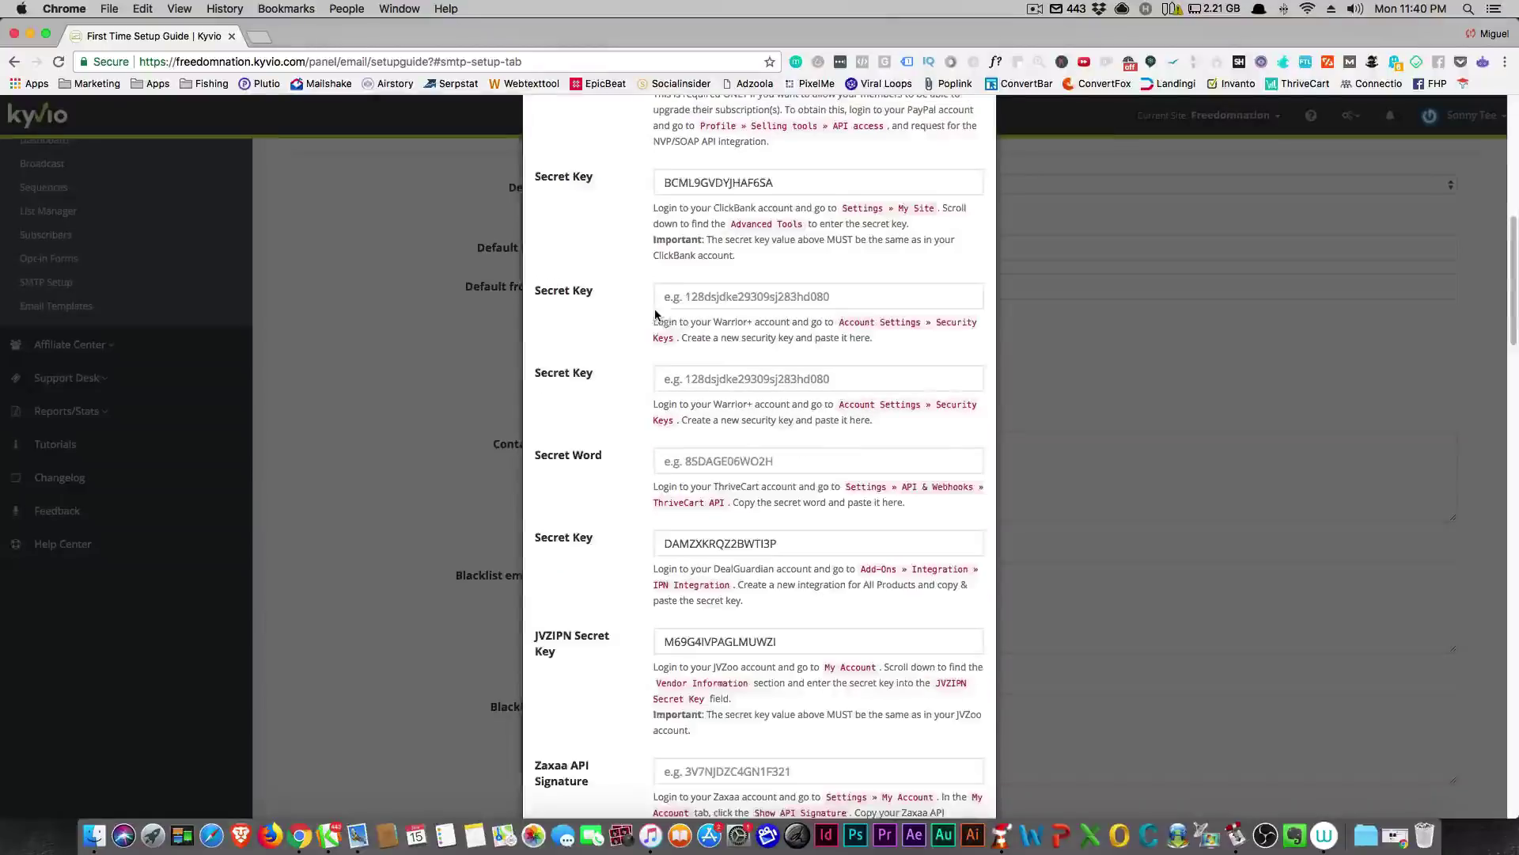
{"action": "scroll", "coordinate": [655, 316], "scroll_direction": "down", "scroll_amount": 9}
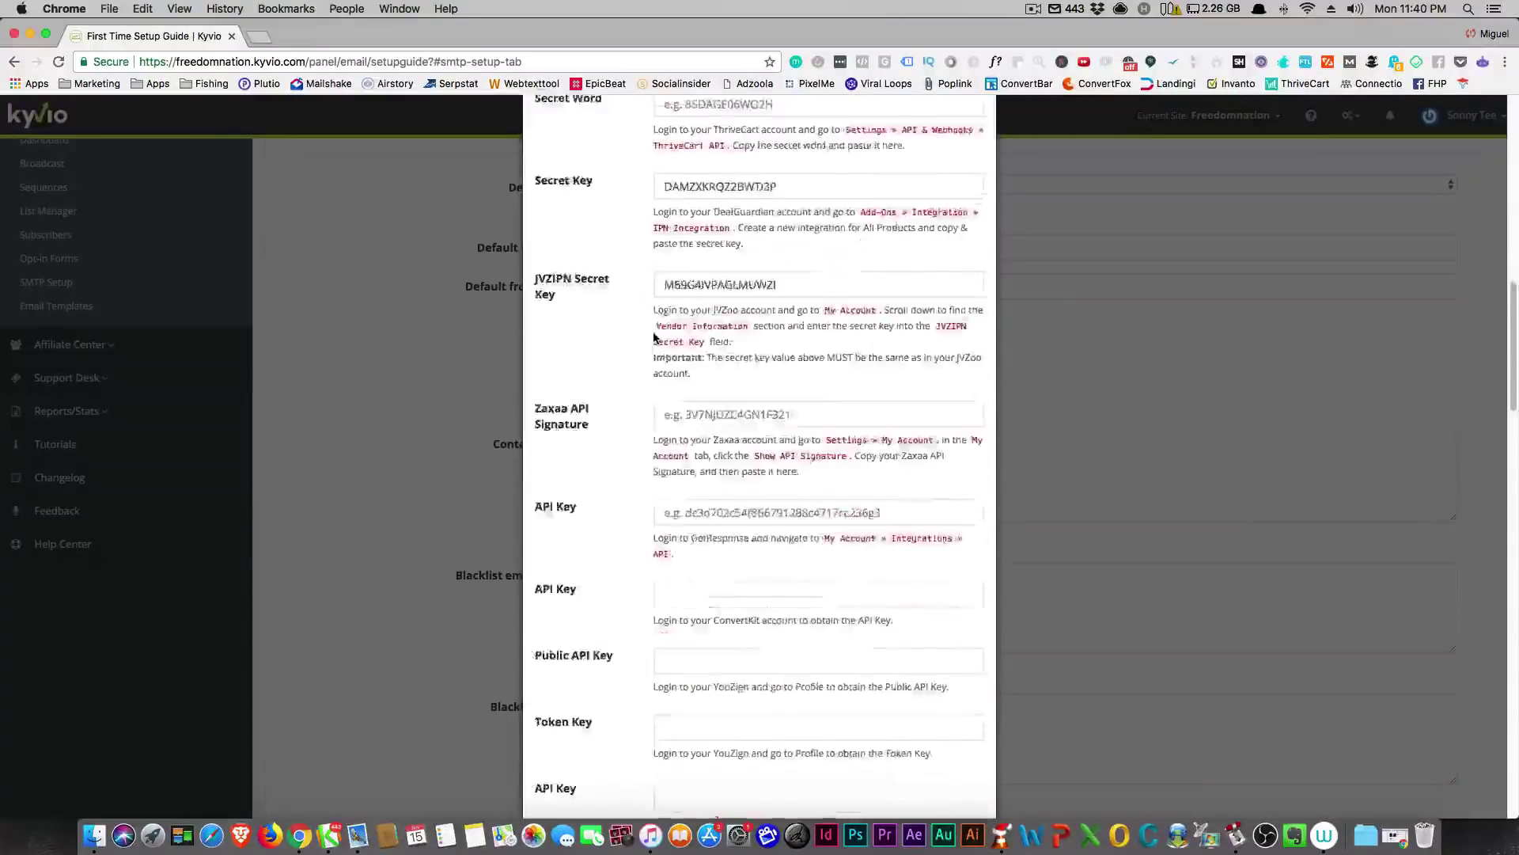
{"action": "scroll", "coordinate": [653, 340], "scroll_direction": "down", "scroll_amount": 3}
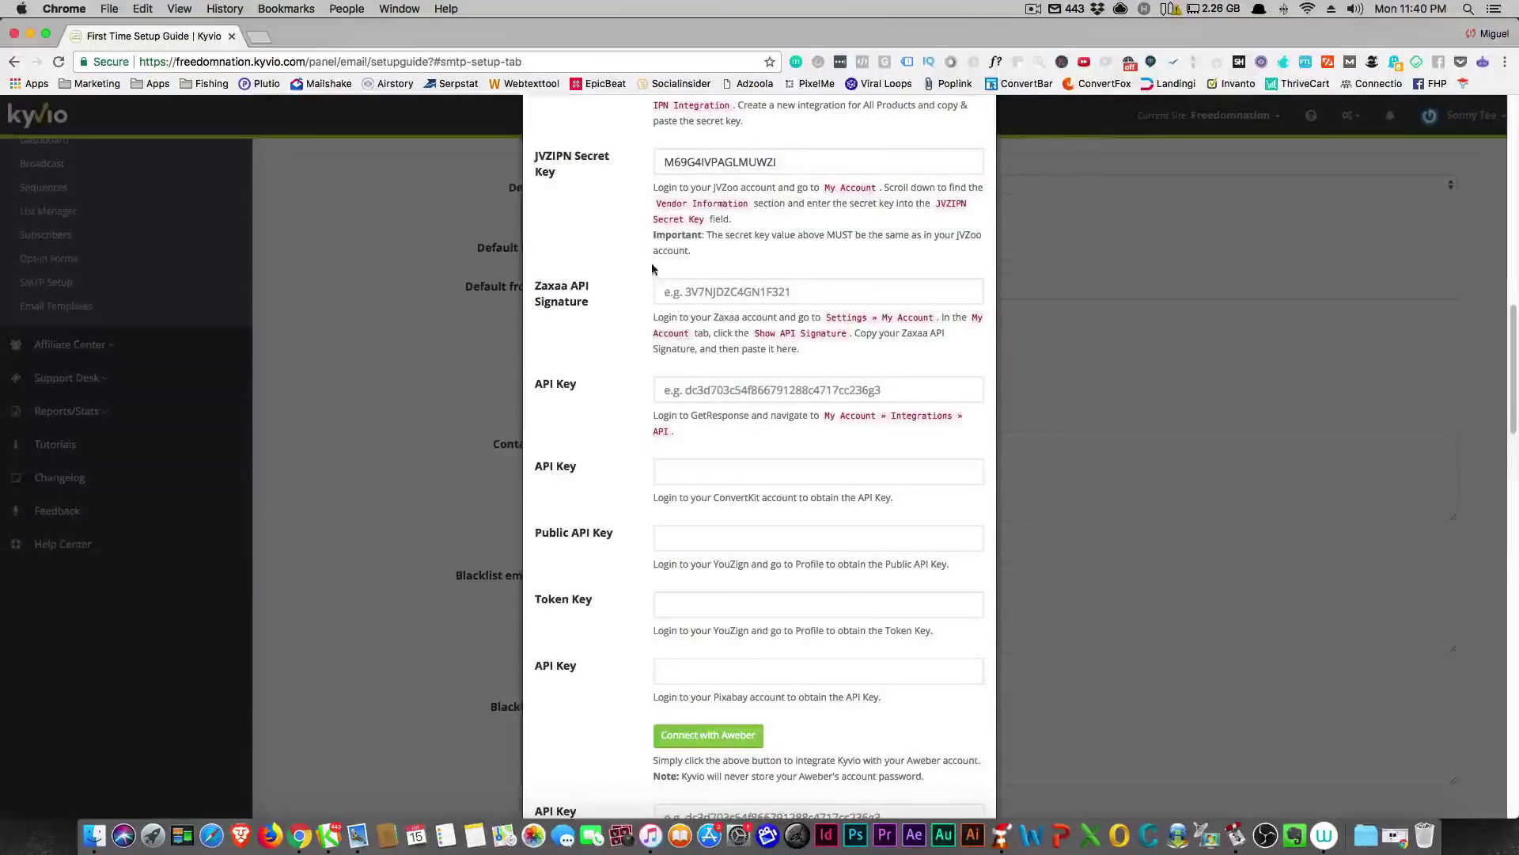
Step: Review the remaining SMTP fields, then go back to the membership Setup Guide
{"action": "scroll", "coordinate": [653, 269], "scroll_direction": "up", "scroll_amount": 7}
{"action": "scroll", "coordinate": [654, 261], "scroll_direction": "down", "scroll_amount": 9}
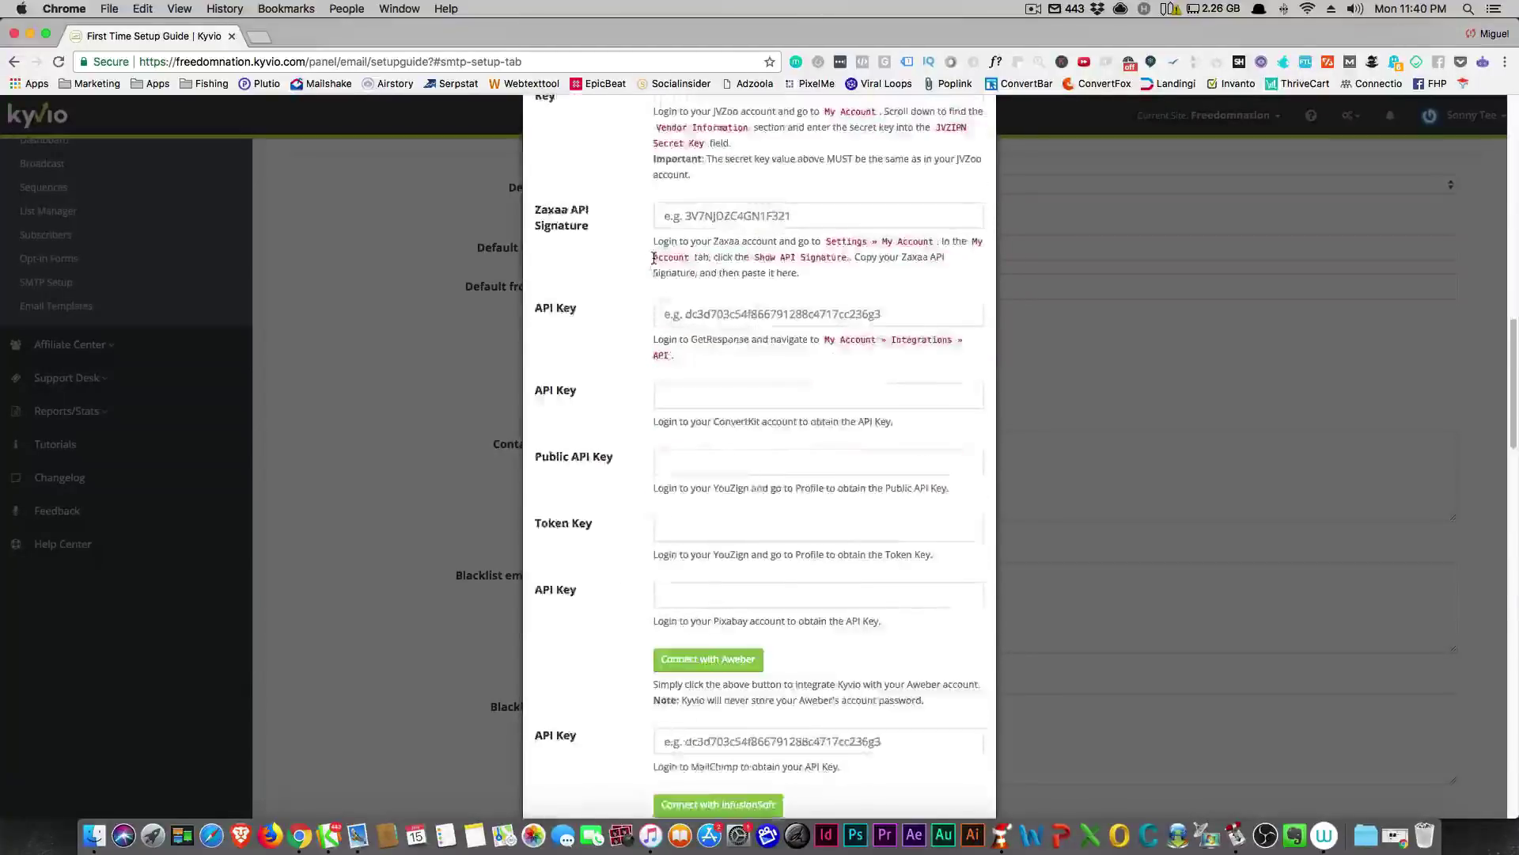
{"action": "scroll", "coordinate": [653, 258], "scroll_direction": "down", "scroll_amount": 13}
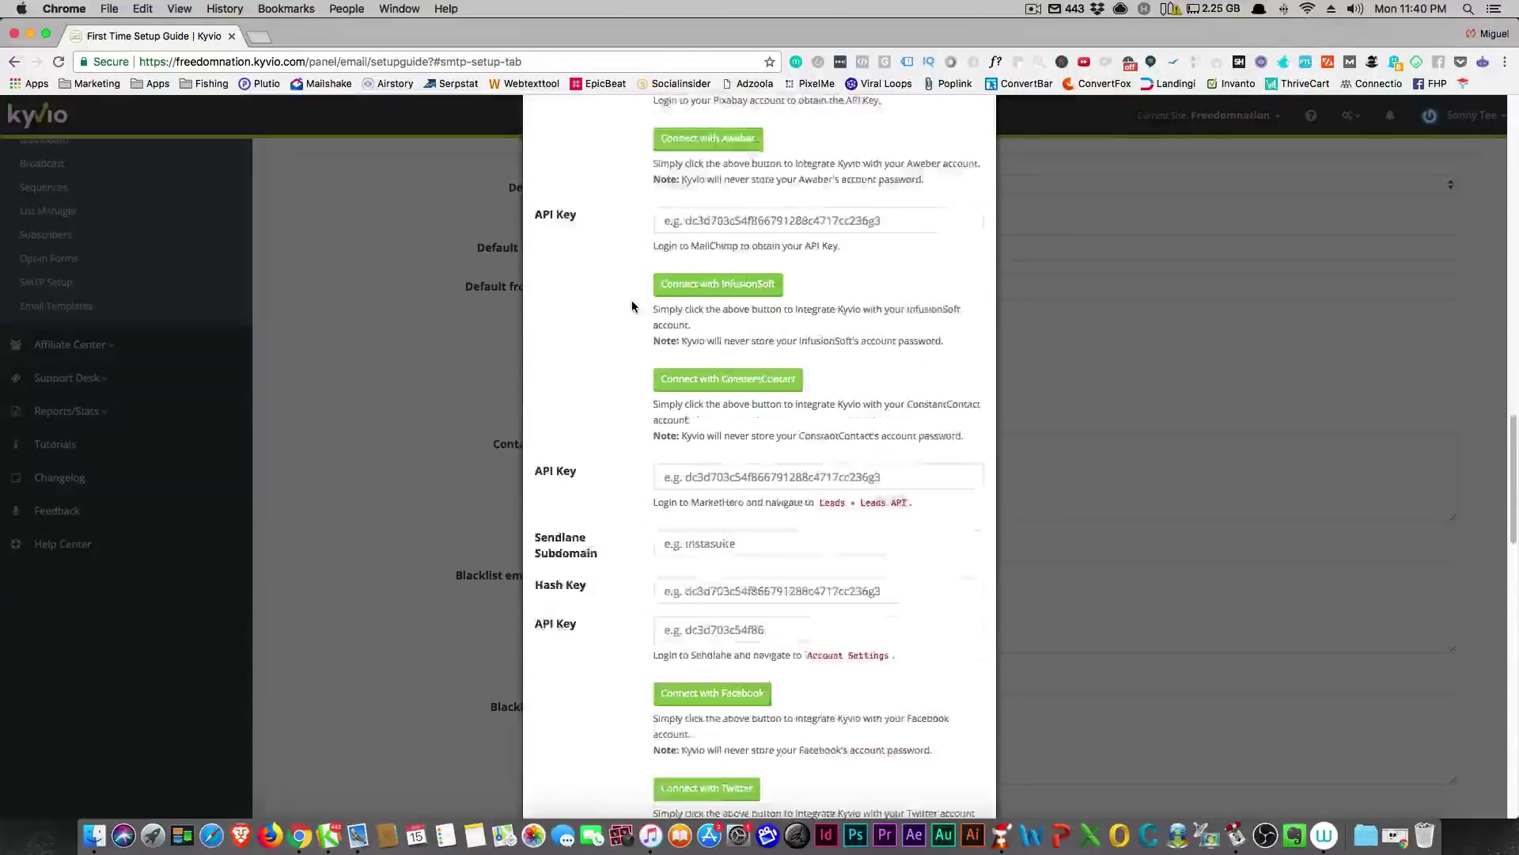
{"action": "scroll", "coordinate": [631, 306], "scroll_direction": "down", "scroll_amount": 15}
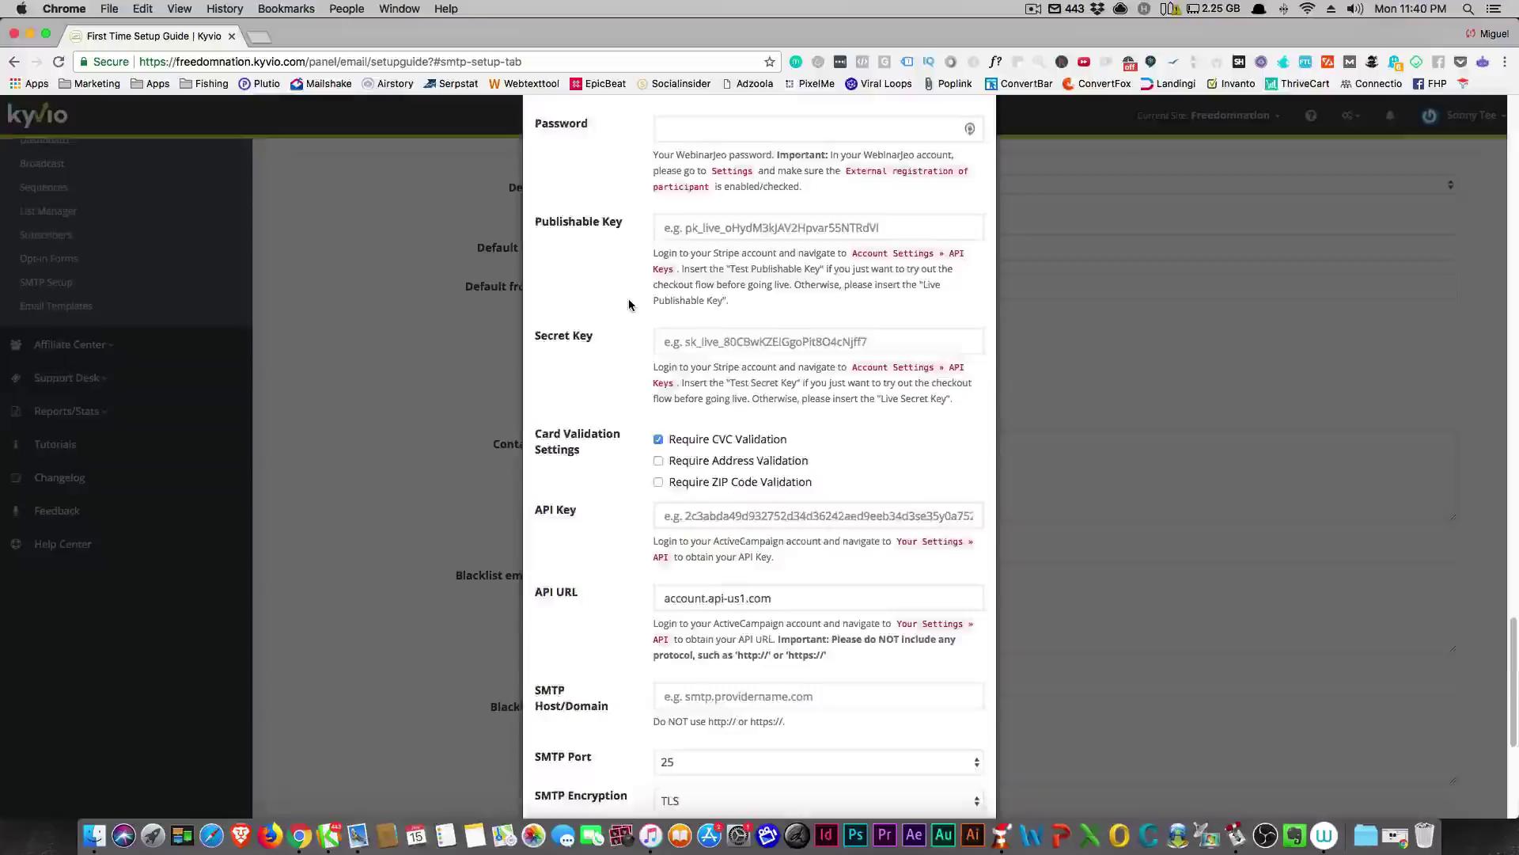
{"action": "scroll", "coordinate": [630, 305], "scroll_direction": "down", "scroll_amount": 10}
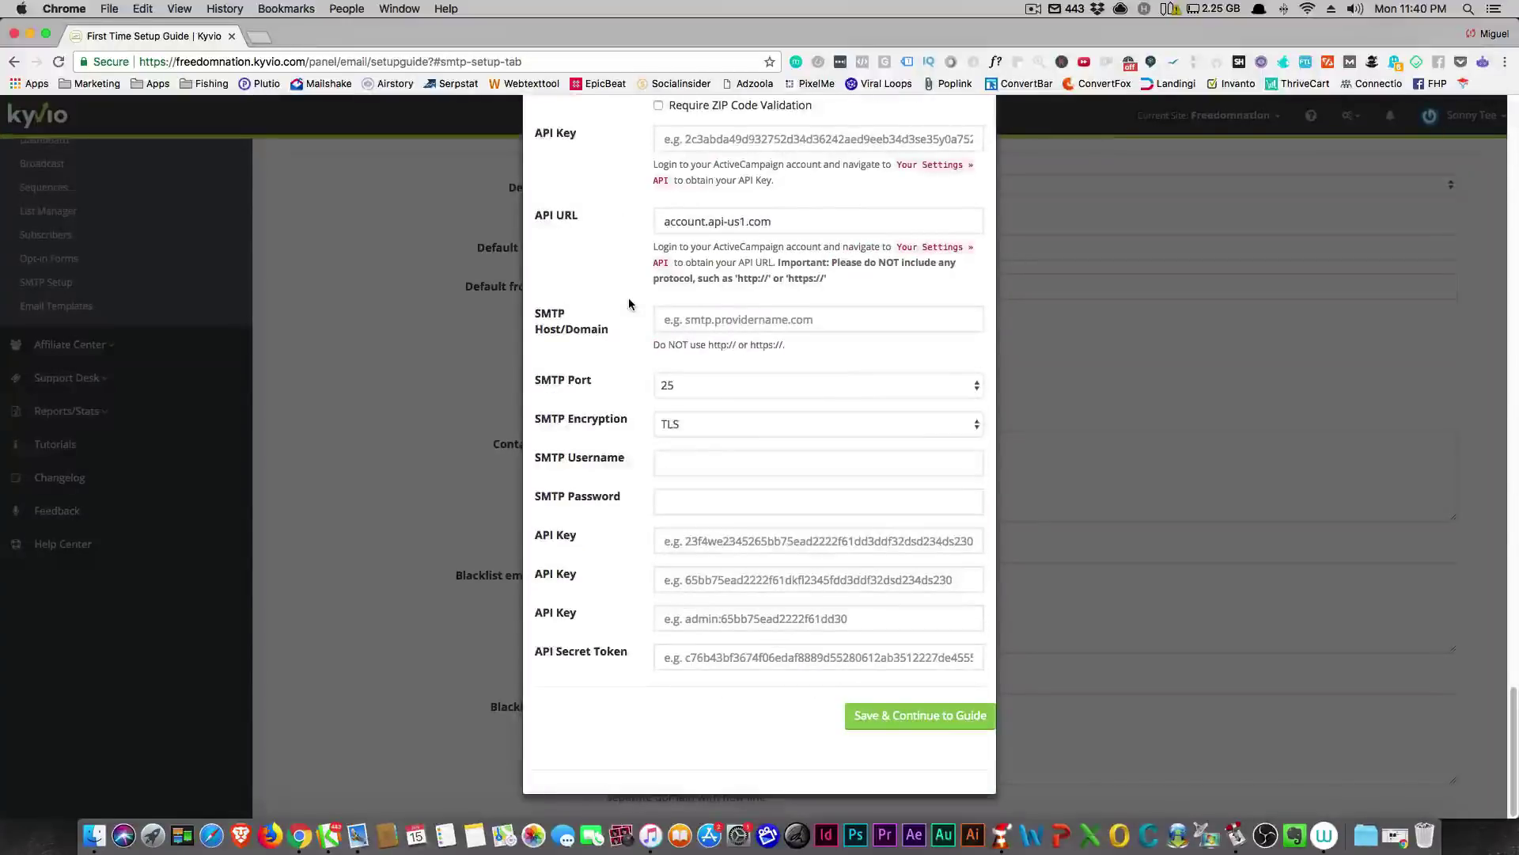
{"action": "scroll", "coordinate": [630, 303], "scroll_direction": "up", "scroll_amount": 20}
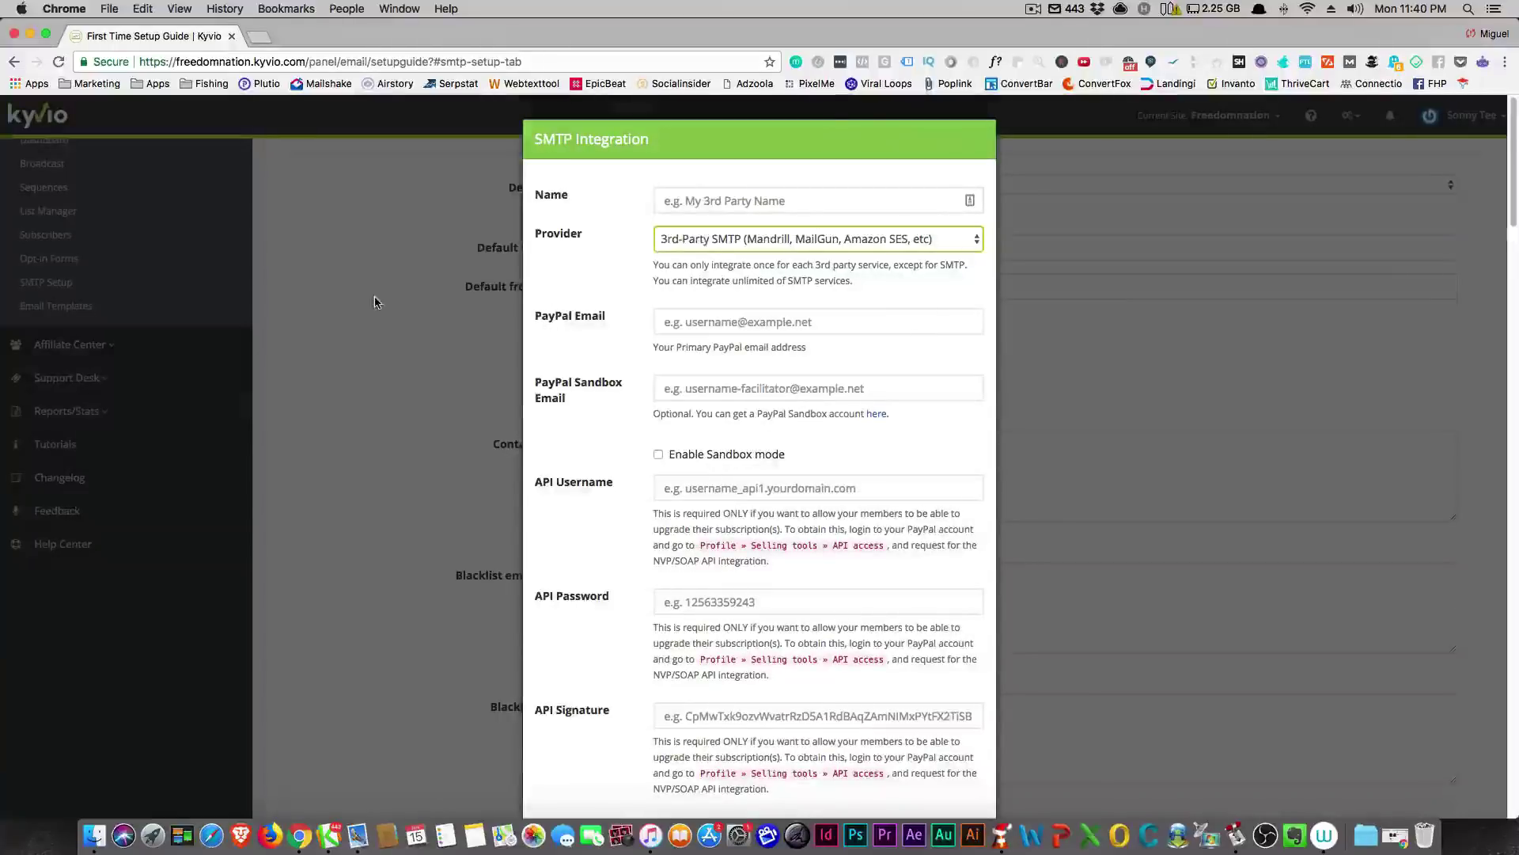
{"action": "scroll", "coordinate": [367, 306], "scroll_direction": "down", "scroll_amount": 7}
{"action": "scroll", "coordinate": [366, 306], "scroll_direction": "down", "scroll_amount": 10}
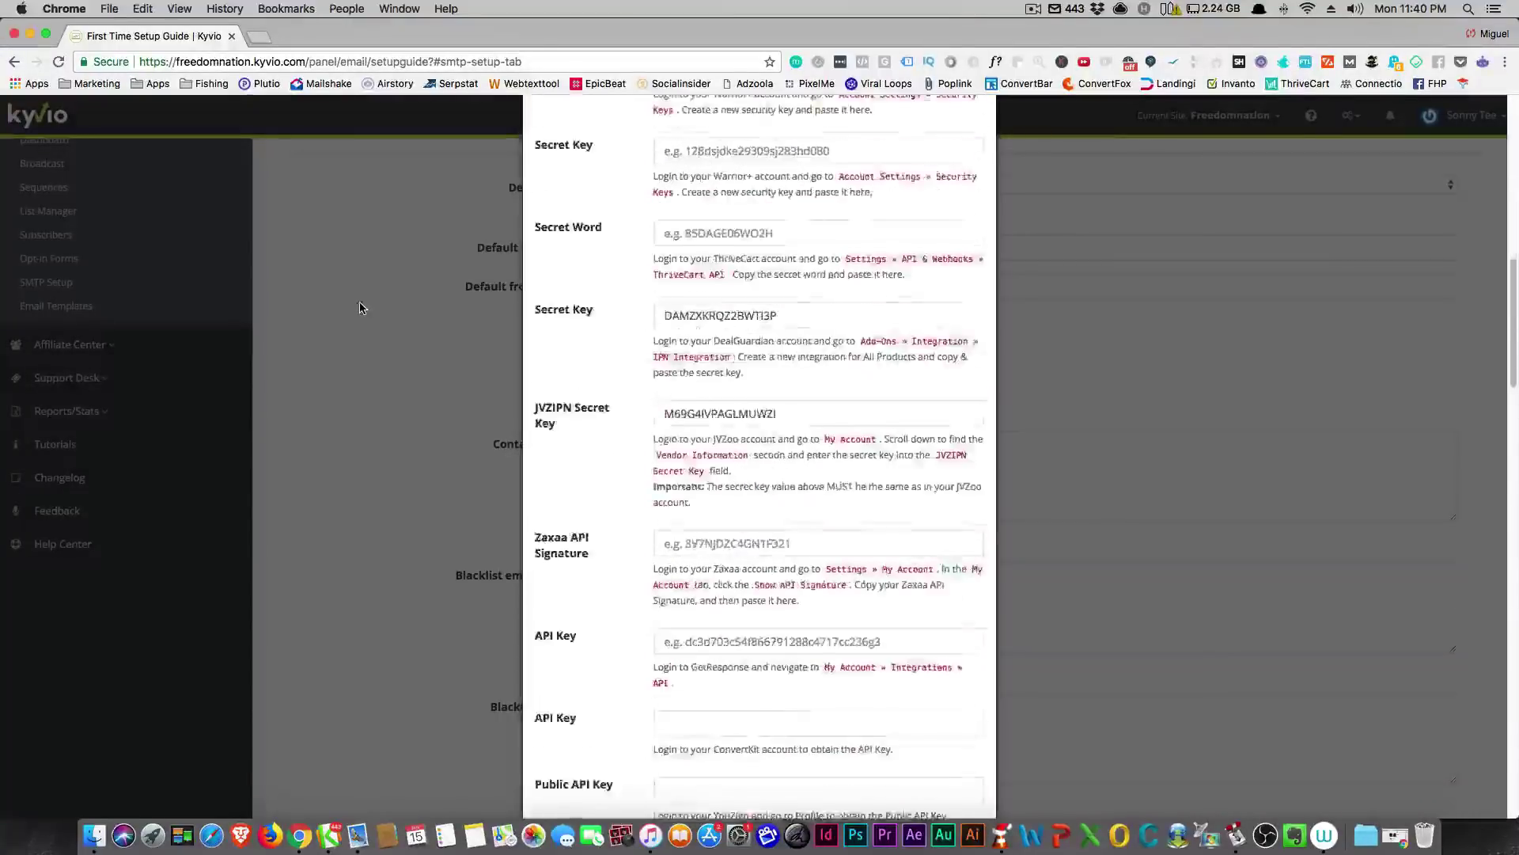
{"action": "scroll", "coordinate": [544, 403], "scroll_direction": "down", "scroll_amount": 15}
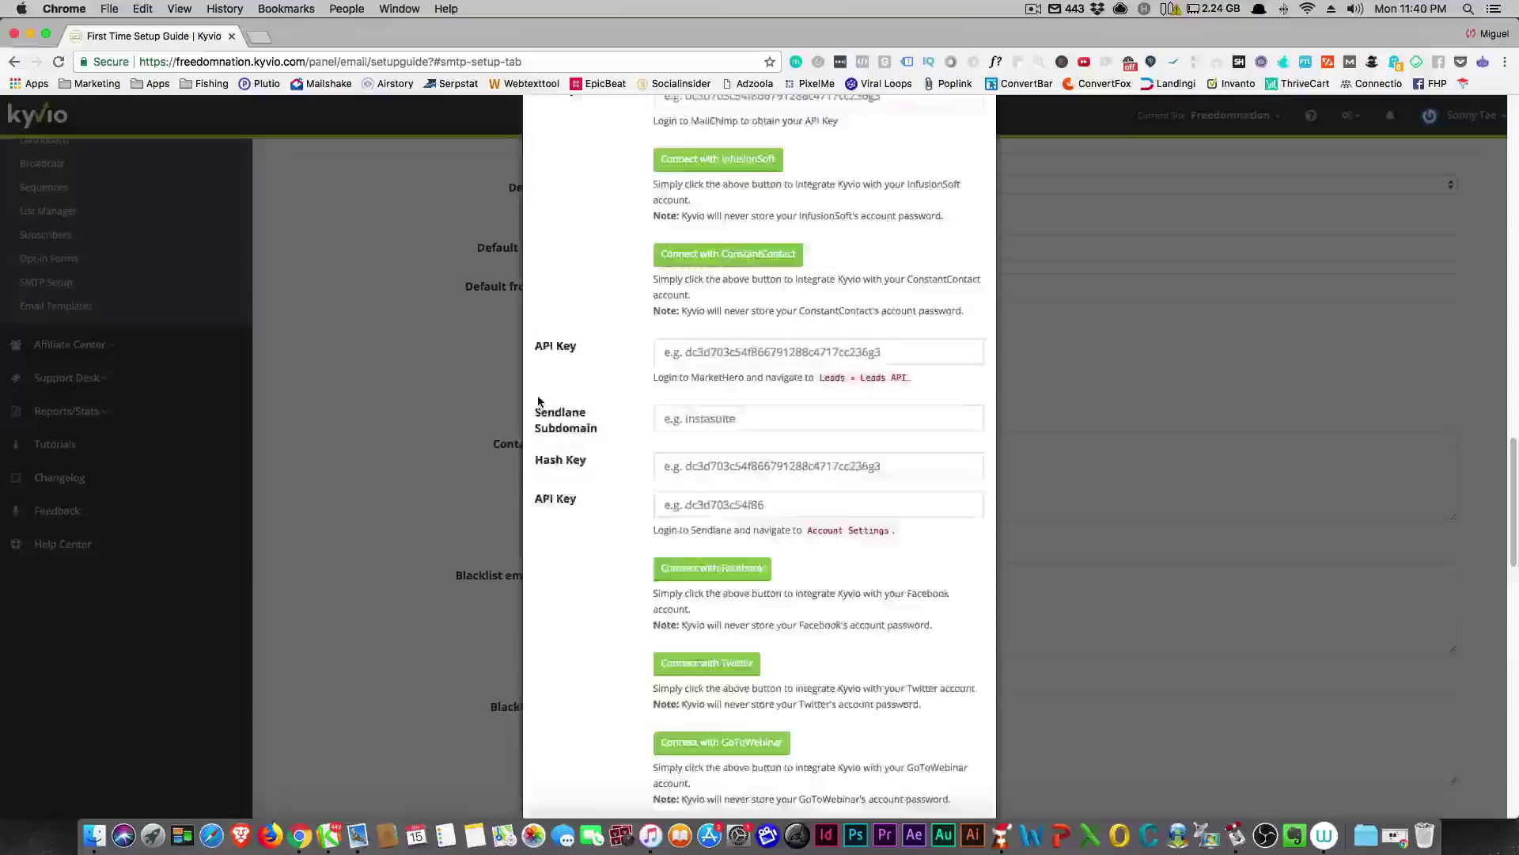
{"action": "scroll", "coordinate": [544, 403], "scroll_direction": "up", "scroll_amount": 20}
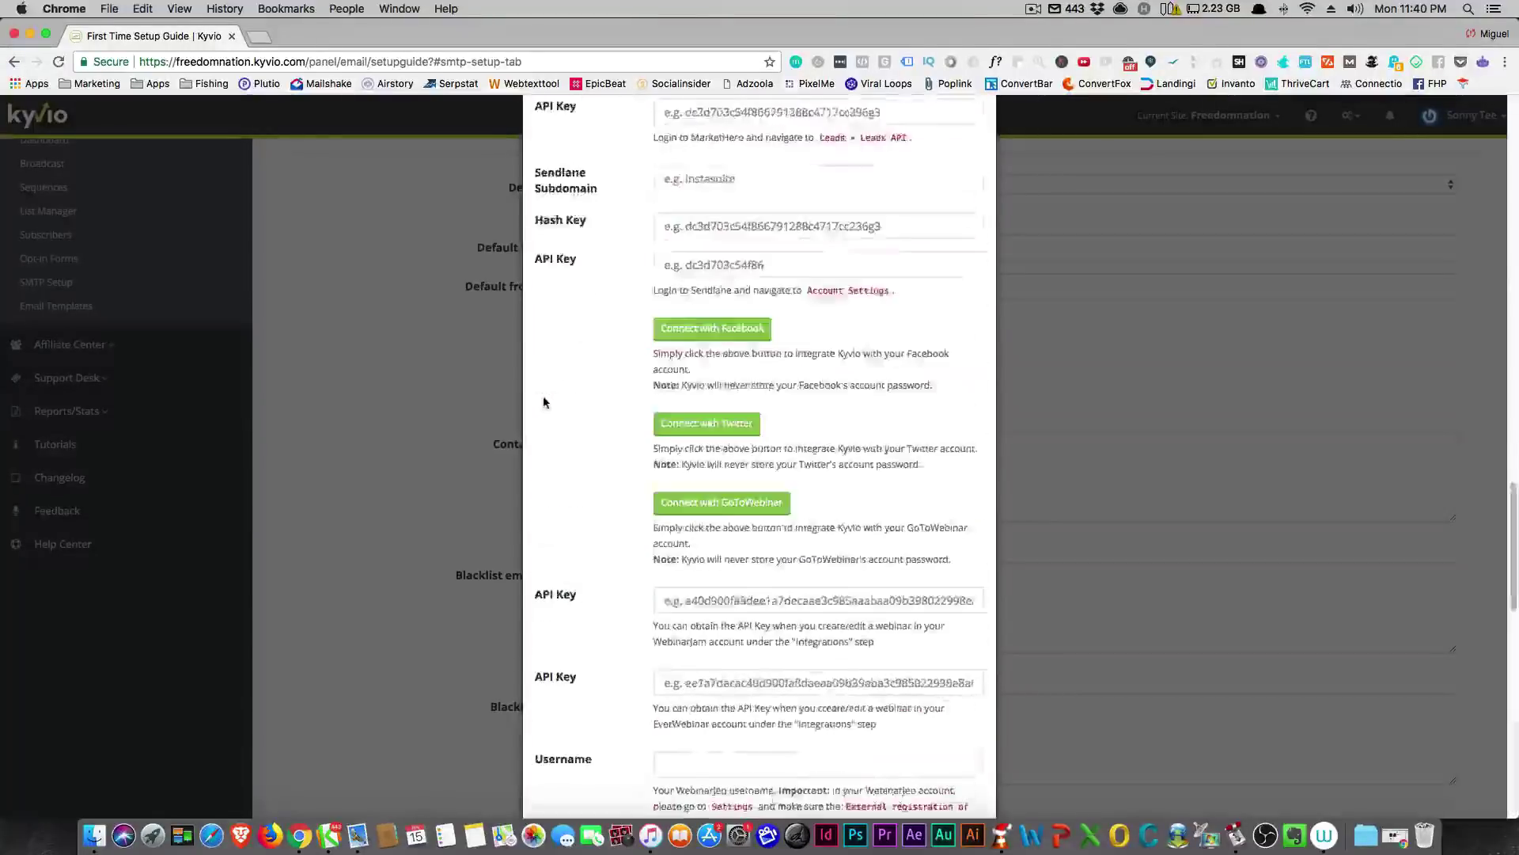
{"action": "scroll", "coordinate": [325, 363], "scroll_direction": "up", "scroll_amount": 10}
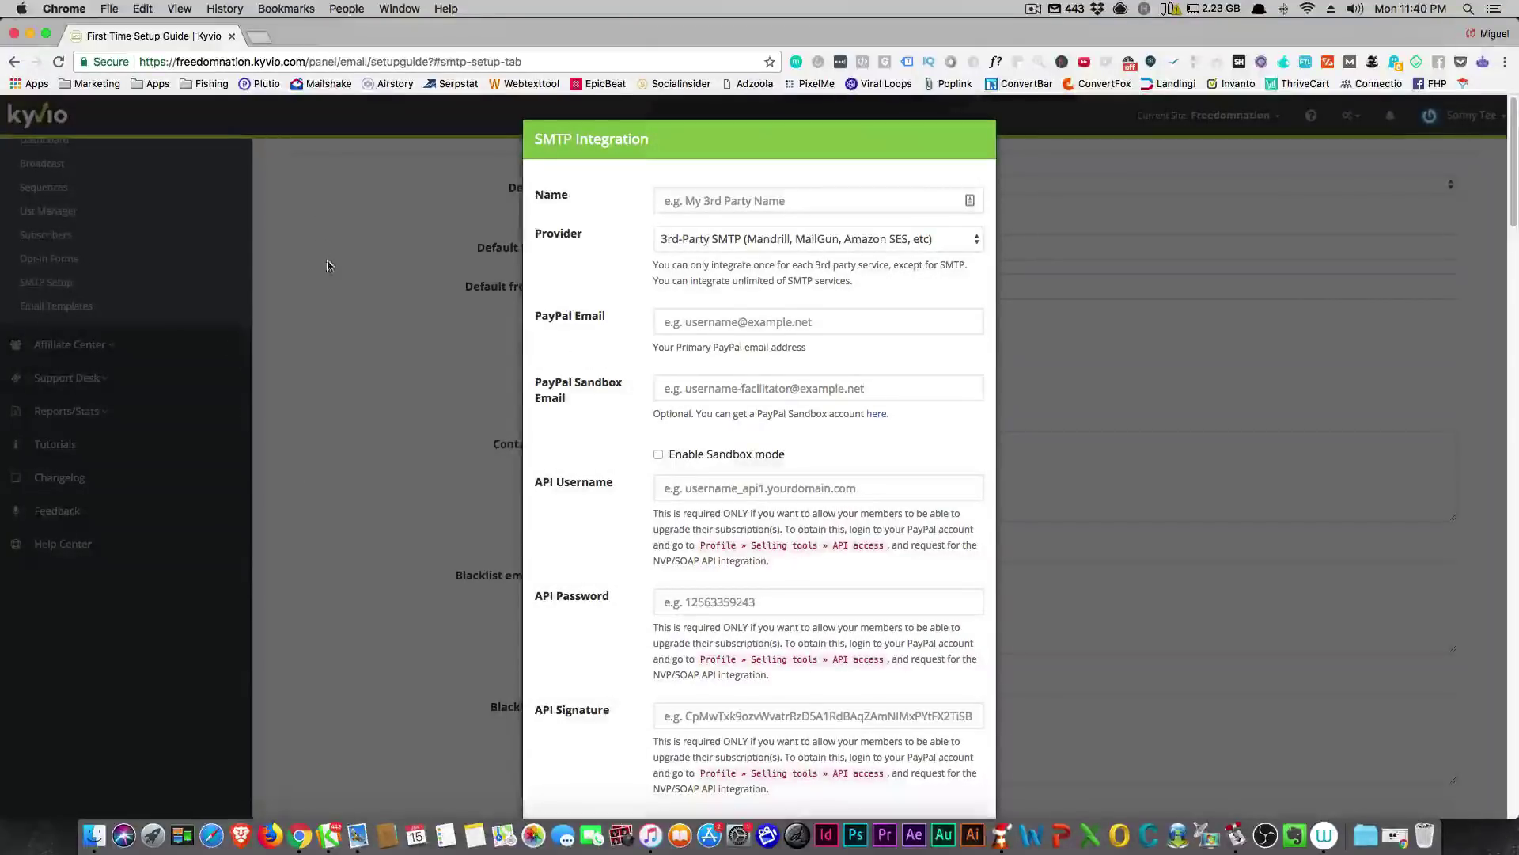
{"action": "scroll", "coordinate": [561, 283], "scroll_direction": "down", "scroll_amount": 20}
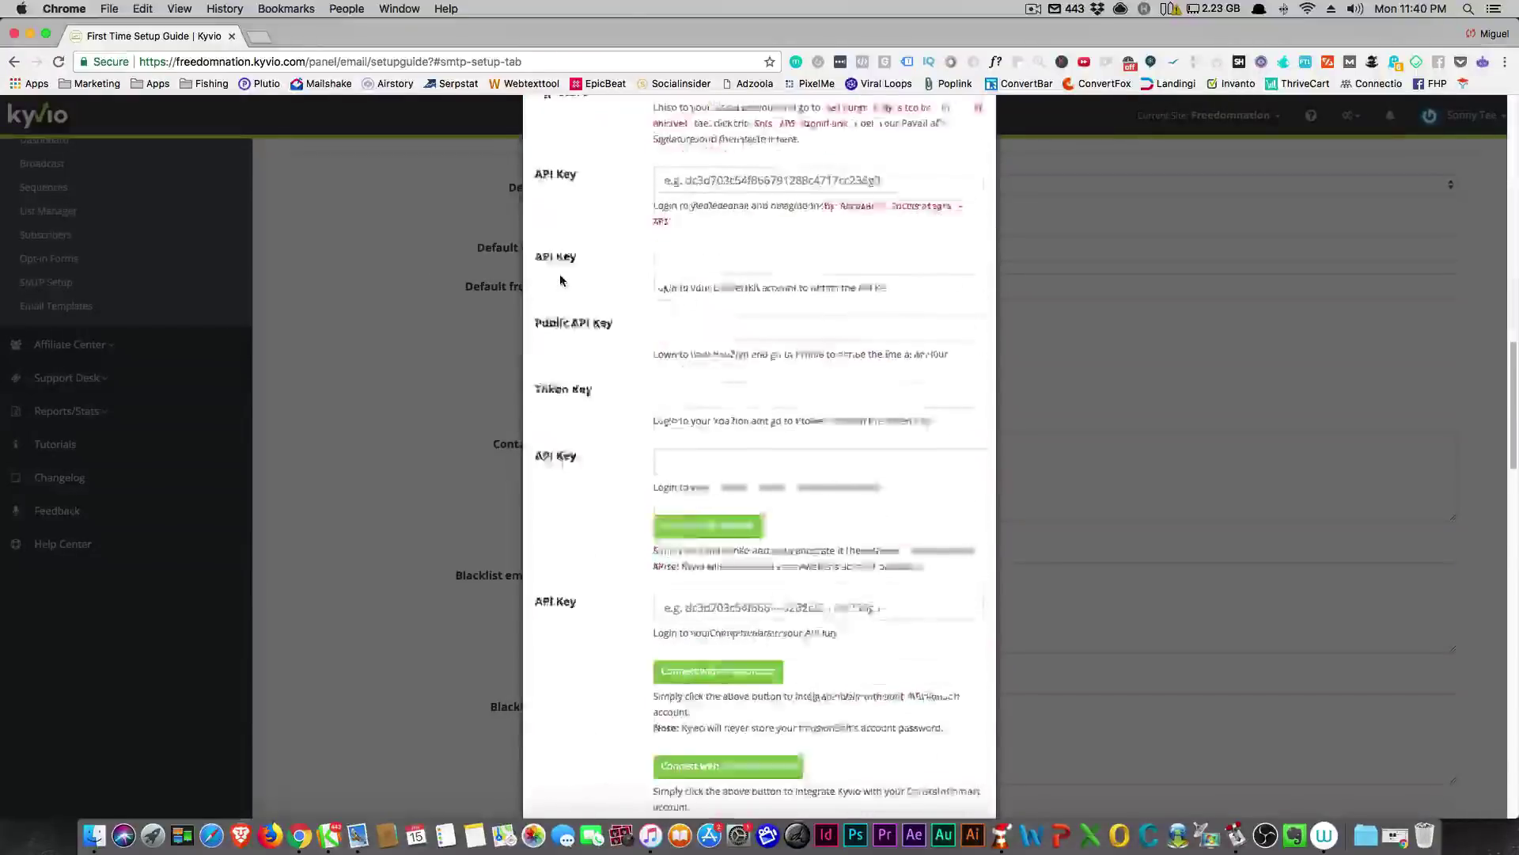
{"action": "scroll", "coordinate": [561, 283], "scroll_direction": "up", "scroll_amount": 20}
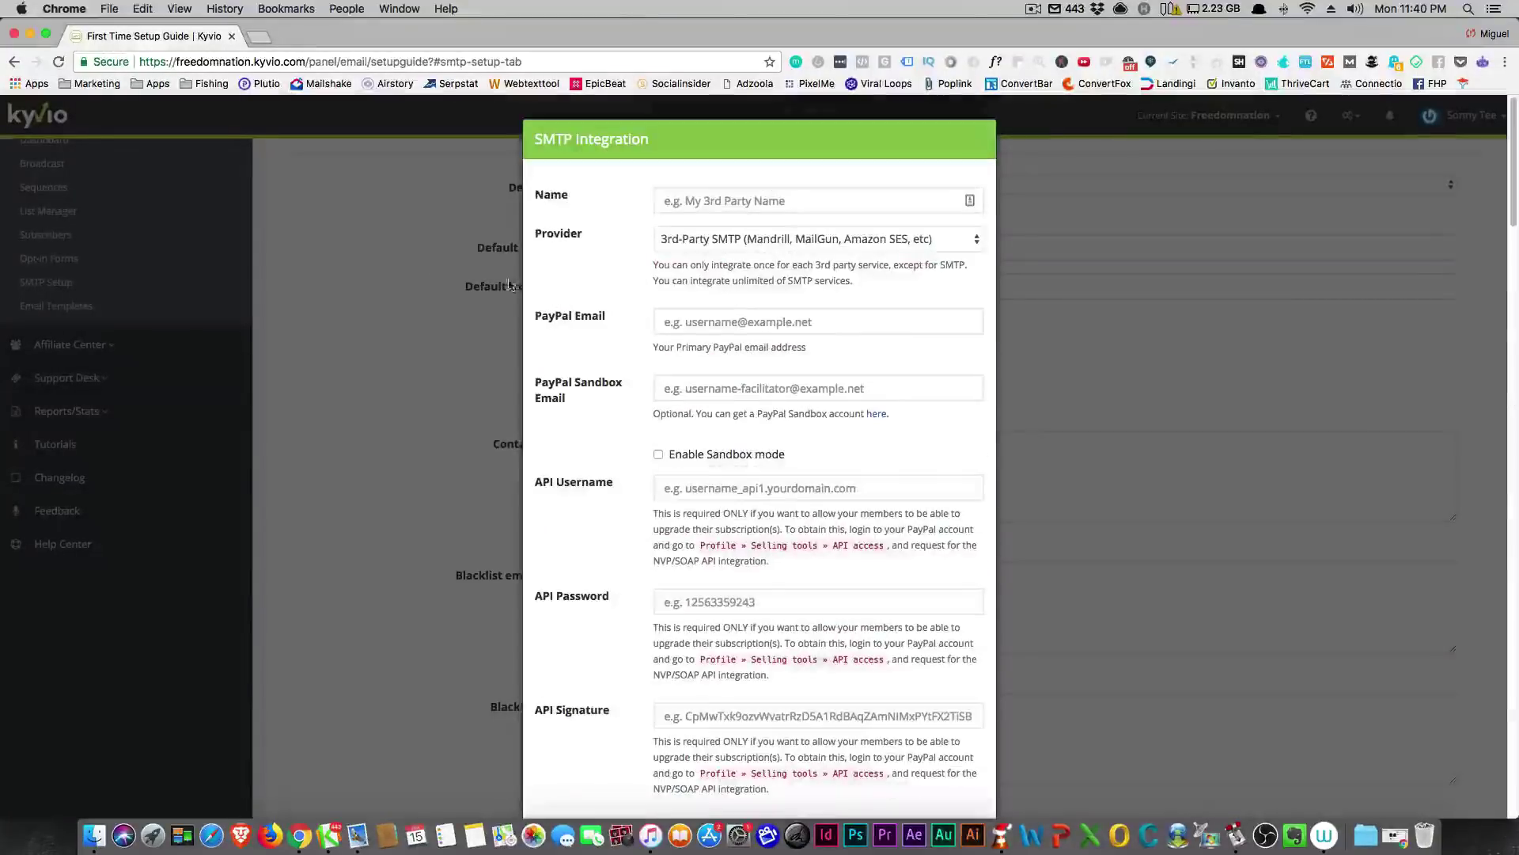
{"action": "left_click", "coordinate": [14, 62]}
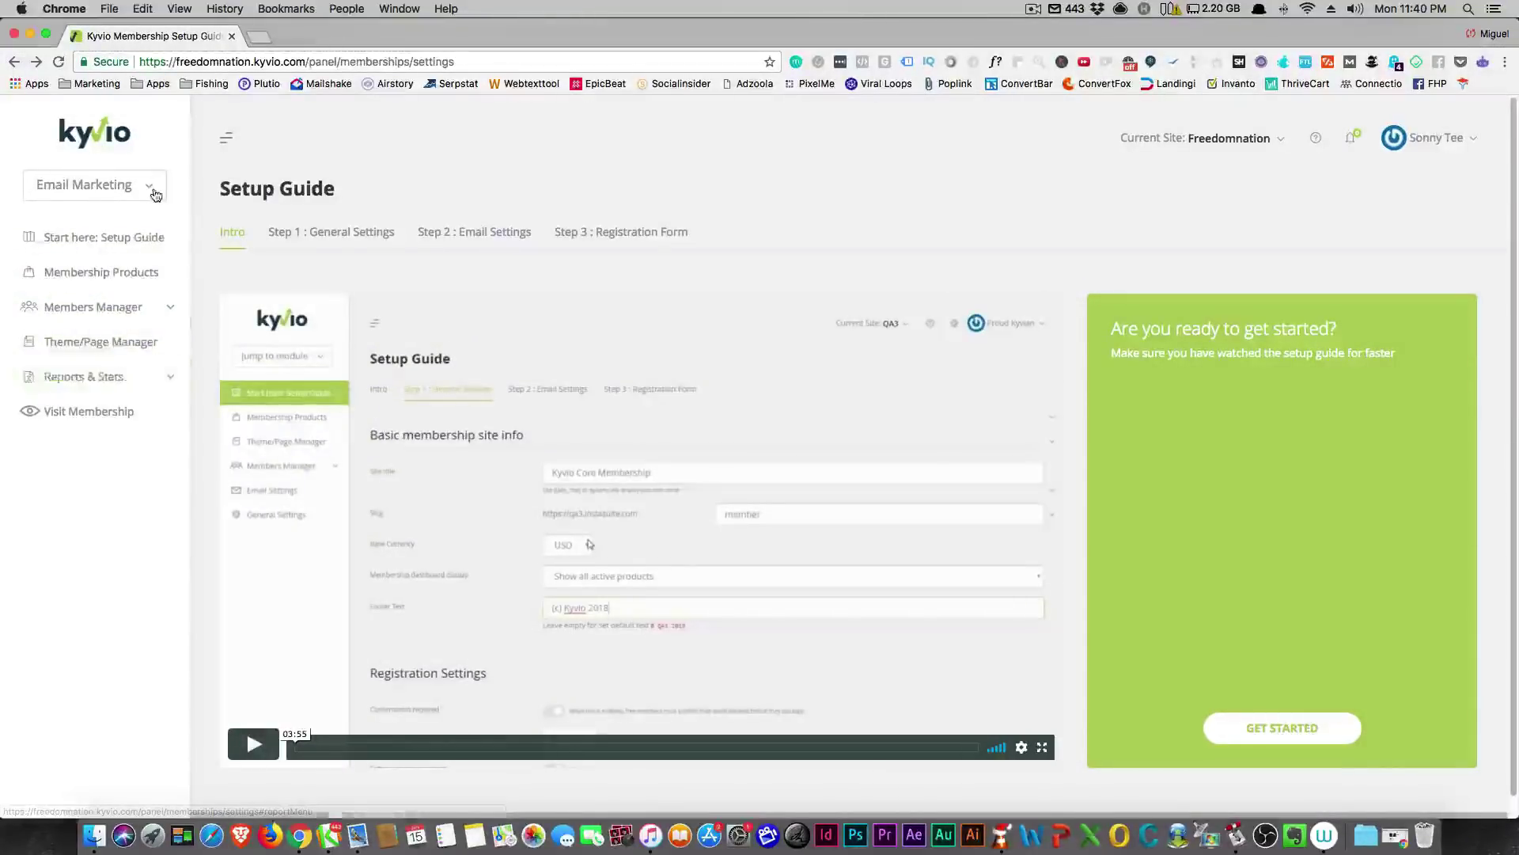
Step: Switch to Affiliate Center from the module list and dismiss the 'Please setup your affiliate email' prompt
{"action": "left_click", "coordinate": [95, 185]}
{"action": "scroll", "coordinate": [161, 274], "scroll_direction": "down", "scroll_amount": 1}
{"action": "scroll", "coordinate": [161, 274], "scroll_direction": "down", "scroll_amount": 1}
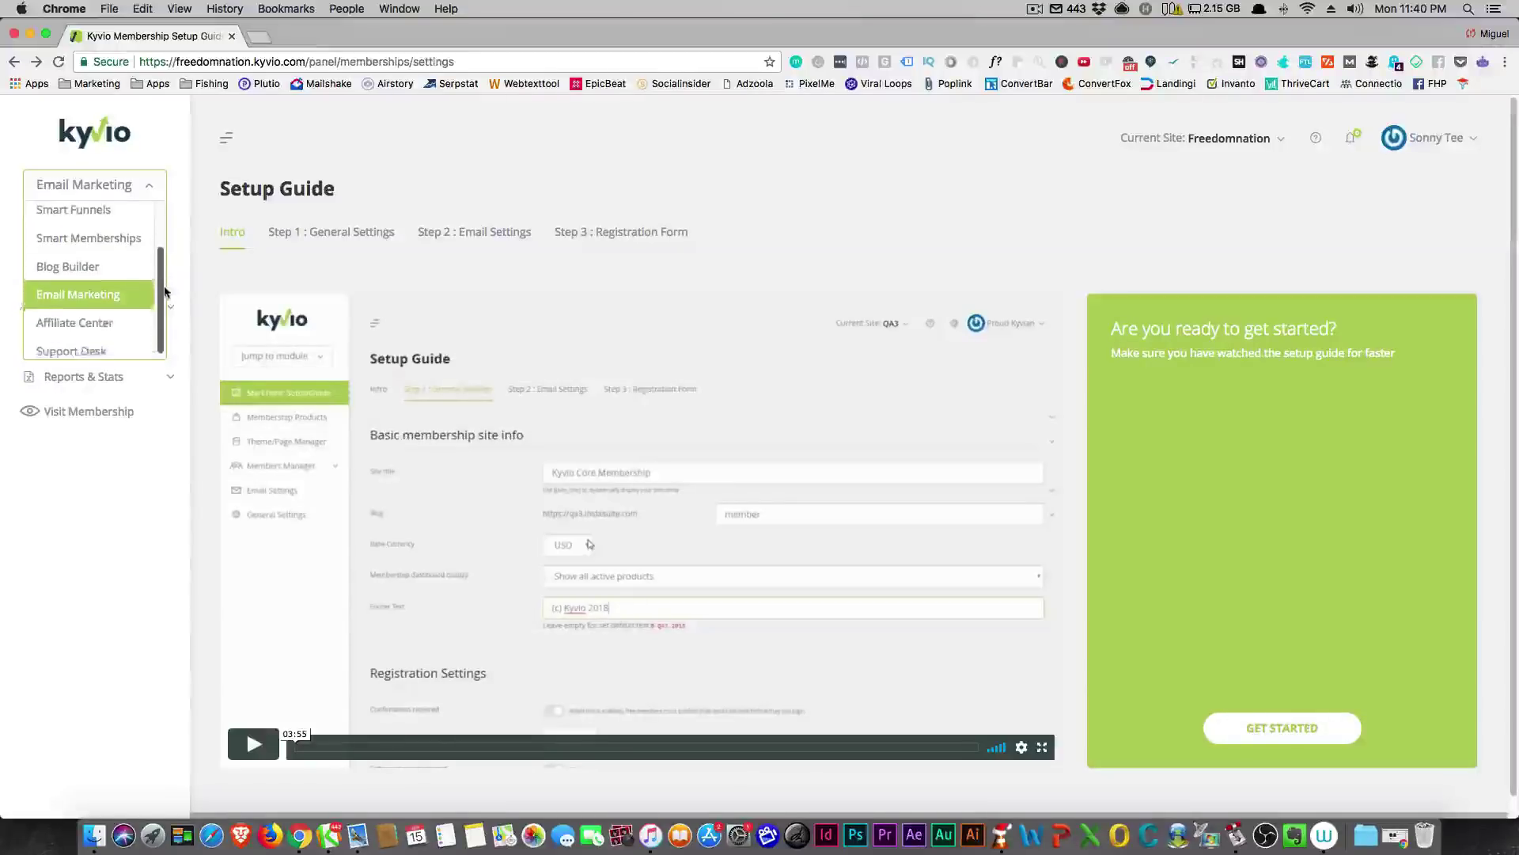
{"action": "left_click", "coordinate": [101, 319]}
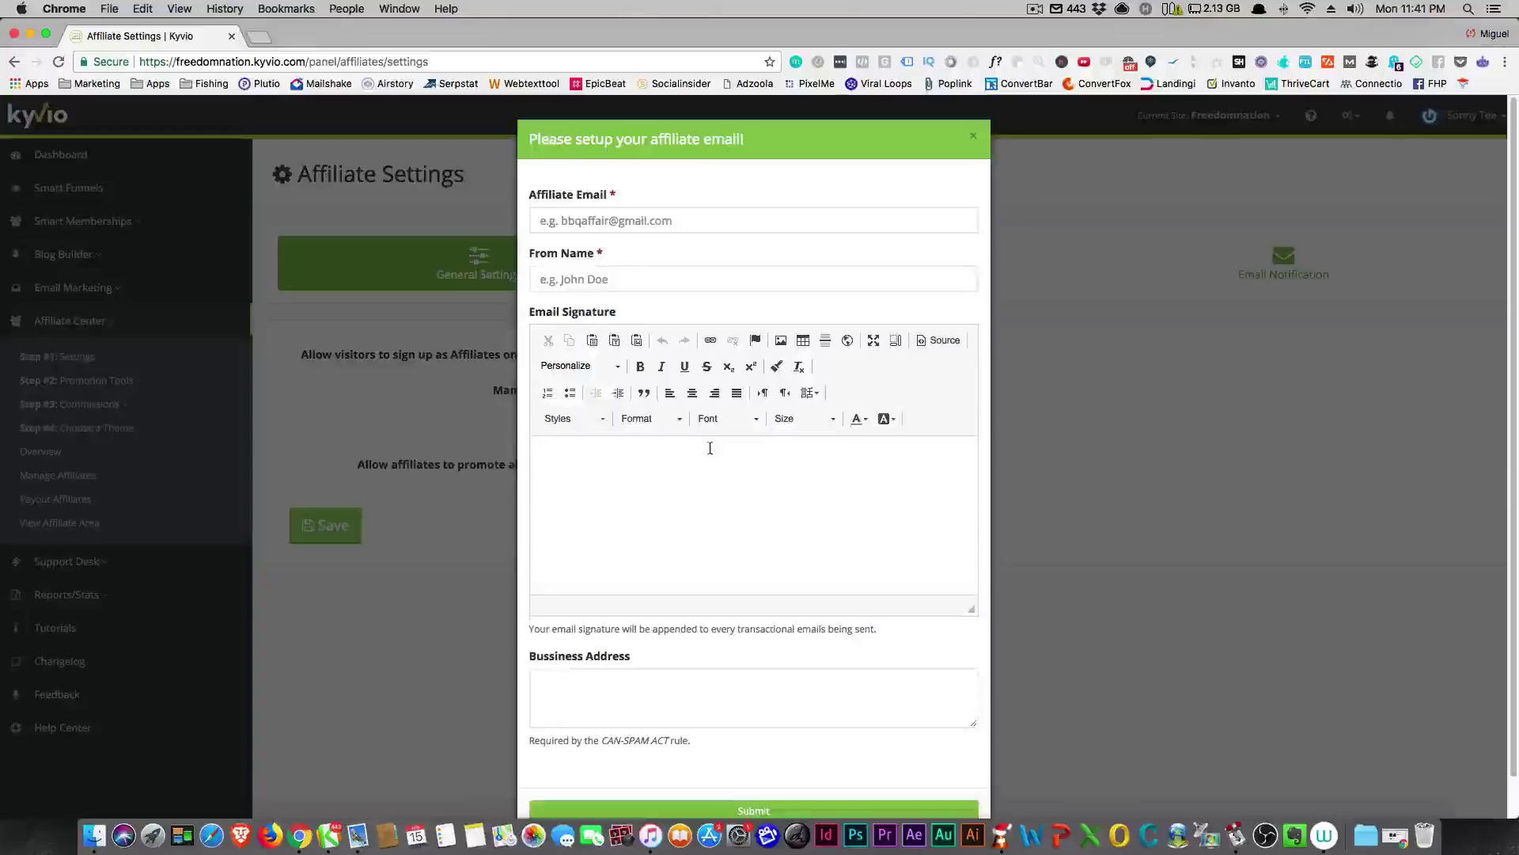
{"action": "scroll", "coordinate": [706, 444], "scroll_direction": "down", "scroll_amount": 1}
{"action": "scroll", "coordinate": [685, 487], "scroll_direction": "up", "scroll_amount": 1}
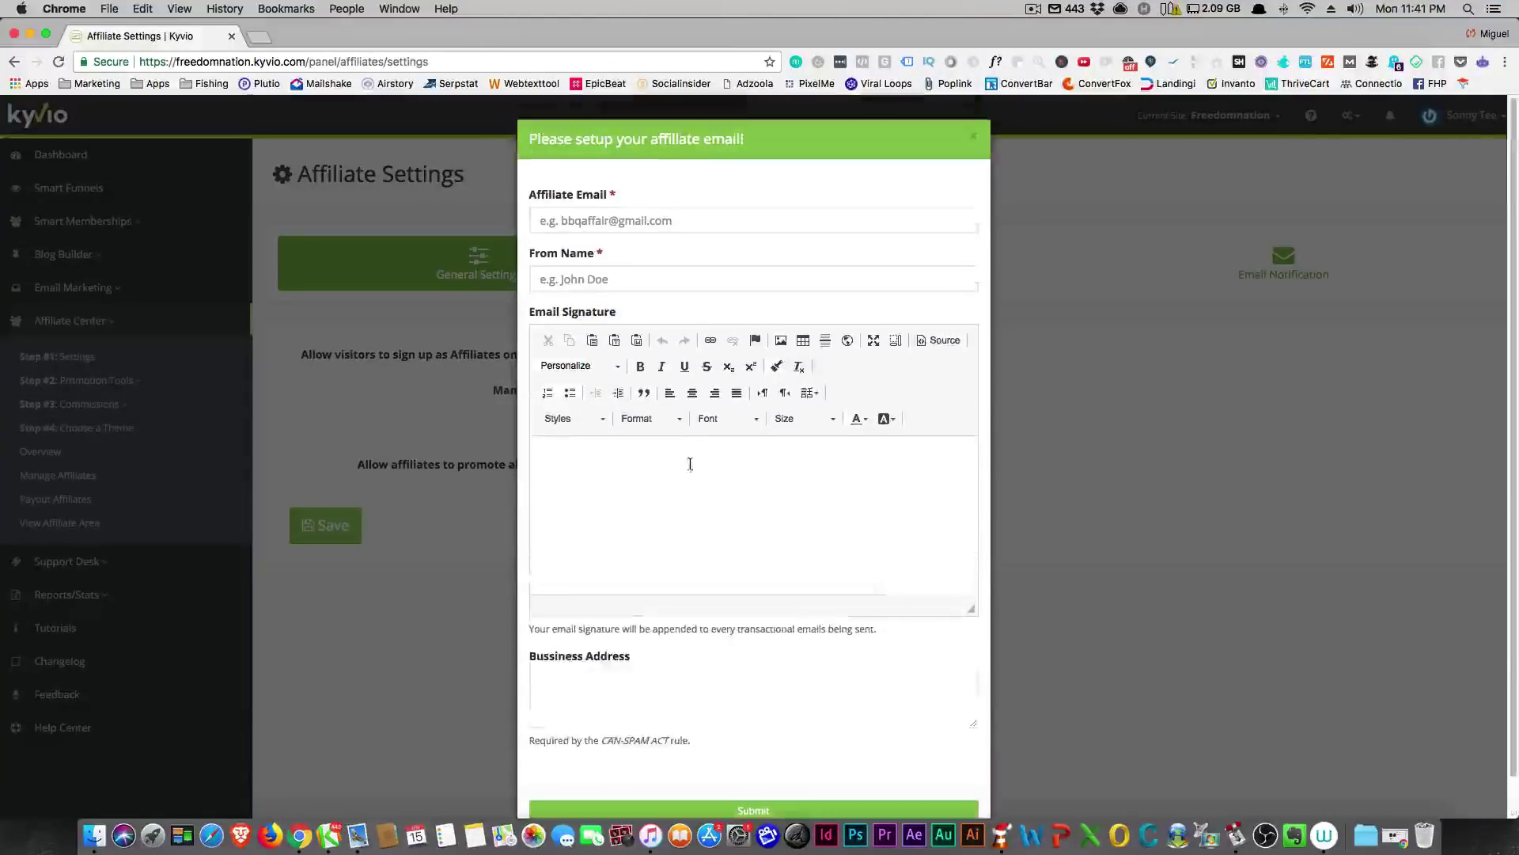
{"action": "left_click", "coordinate": [972, 141]}
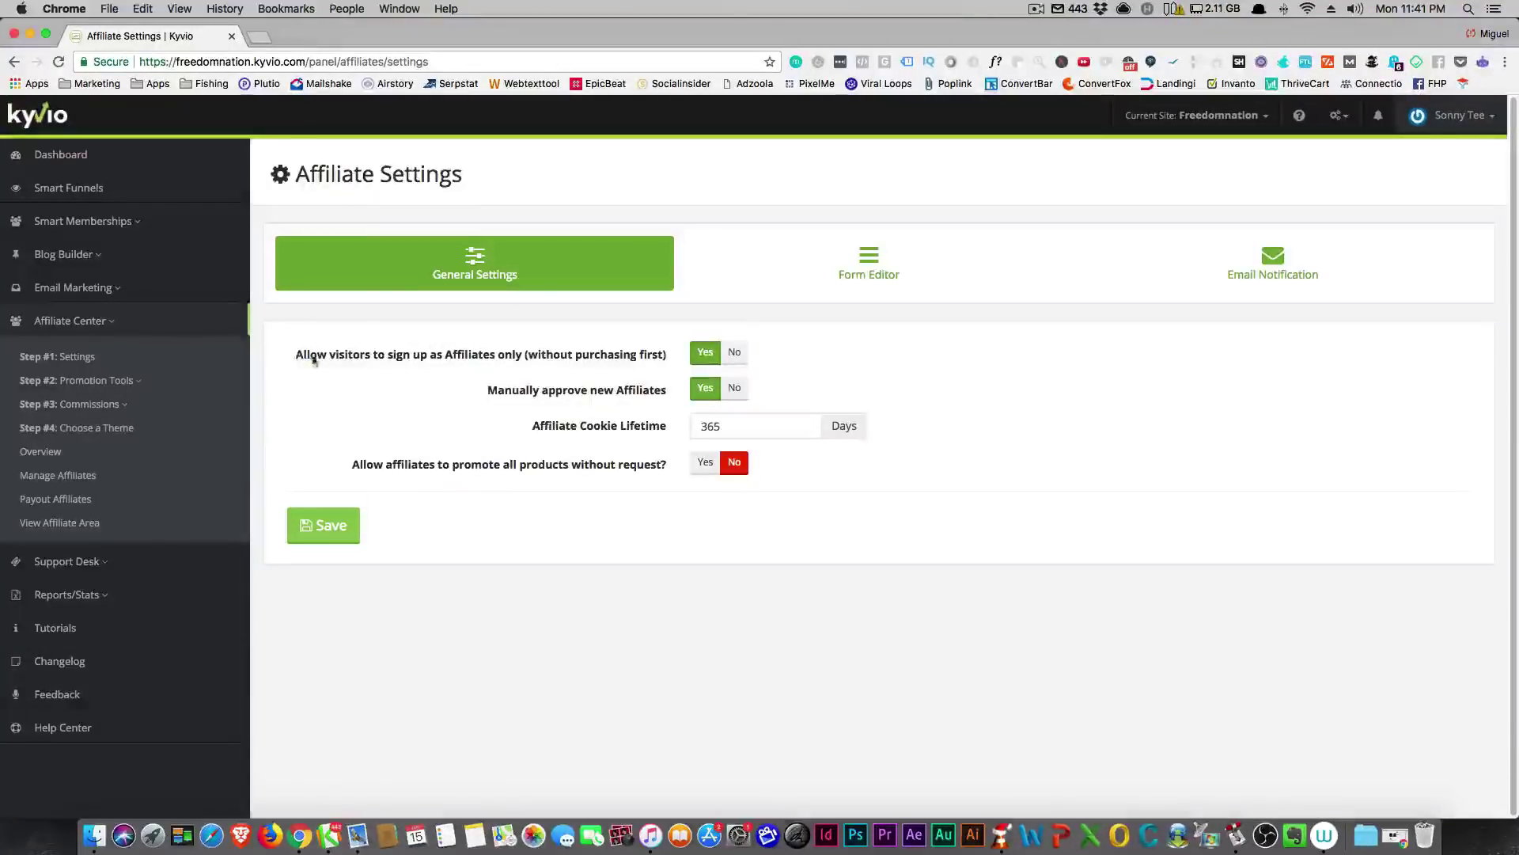
Step: Highlight the visitor sign-up setting's wording, then view the affiliate sign-up Form Editor fields
{"action": "left_click_drag", "start_coordinate": [305, 358], "coordinate": [561, 361]}
{"action": "left_click", "coordinate": [495, 388]}
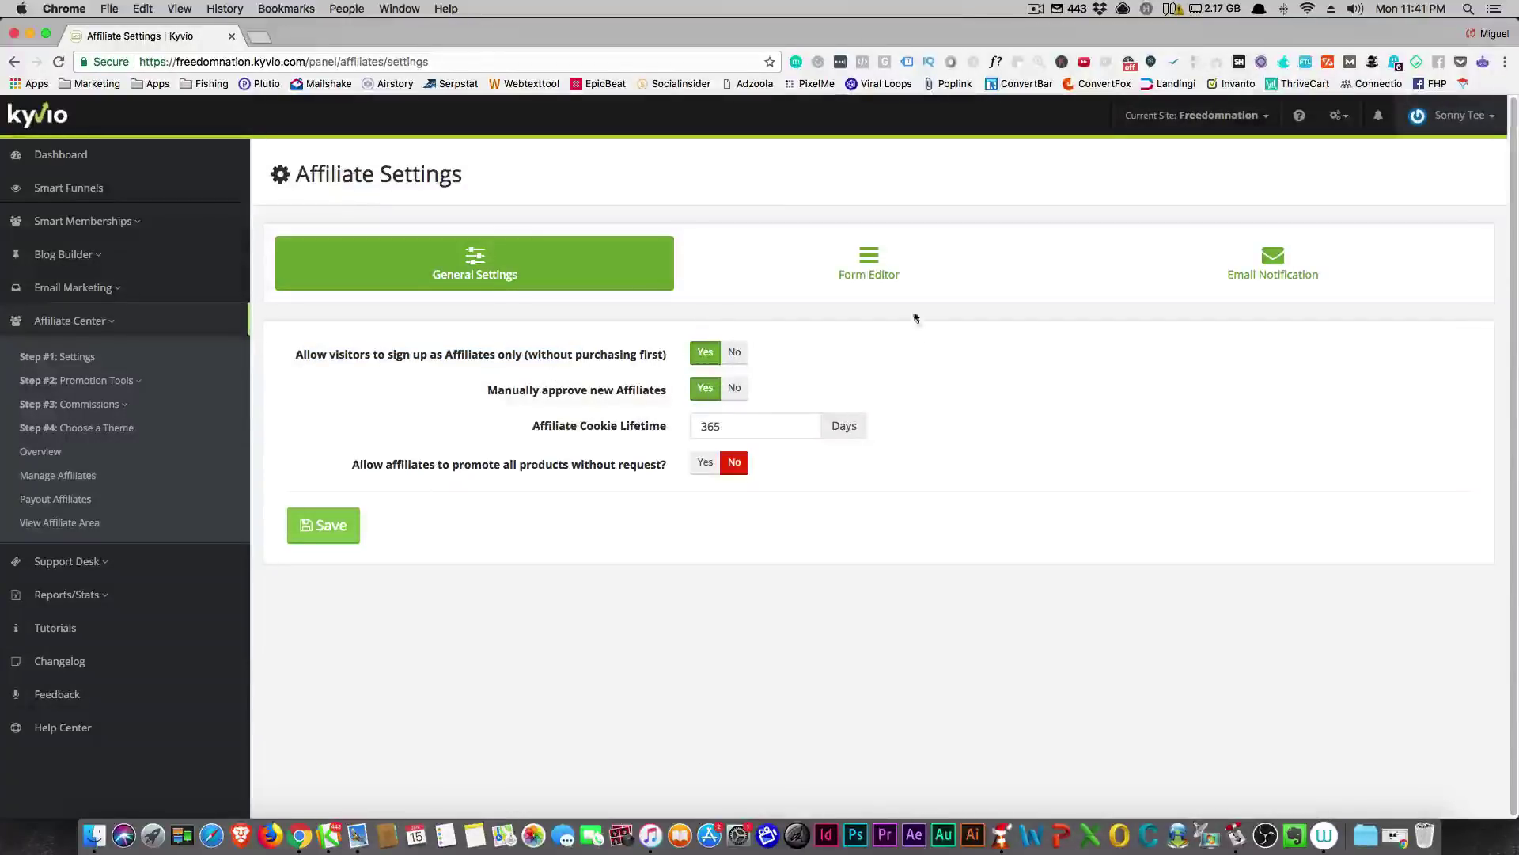
{"action": "left_click", "coordinate": [893, 277]}
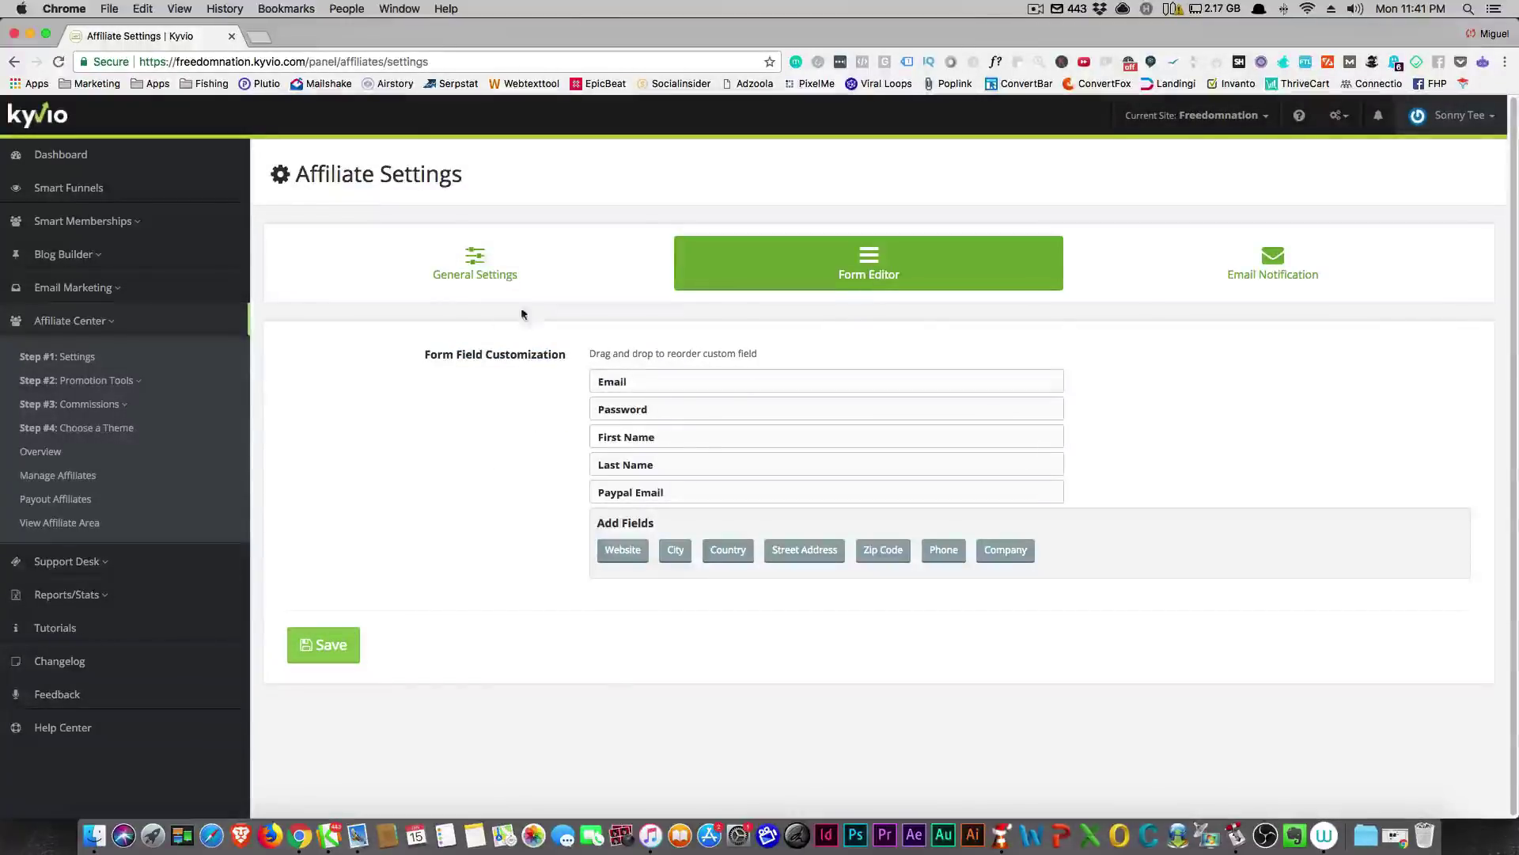
Step: Show the Email Notification settings and scroll through Sender Information and Notification Emails
{"action": "left_click", "coordinate": [1239, 270]}
{"action": "scroll", "coordinate": [575, 365], "scroll_direction": "down", "scroll_amount": 5}
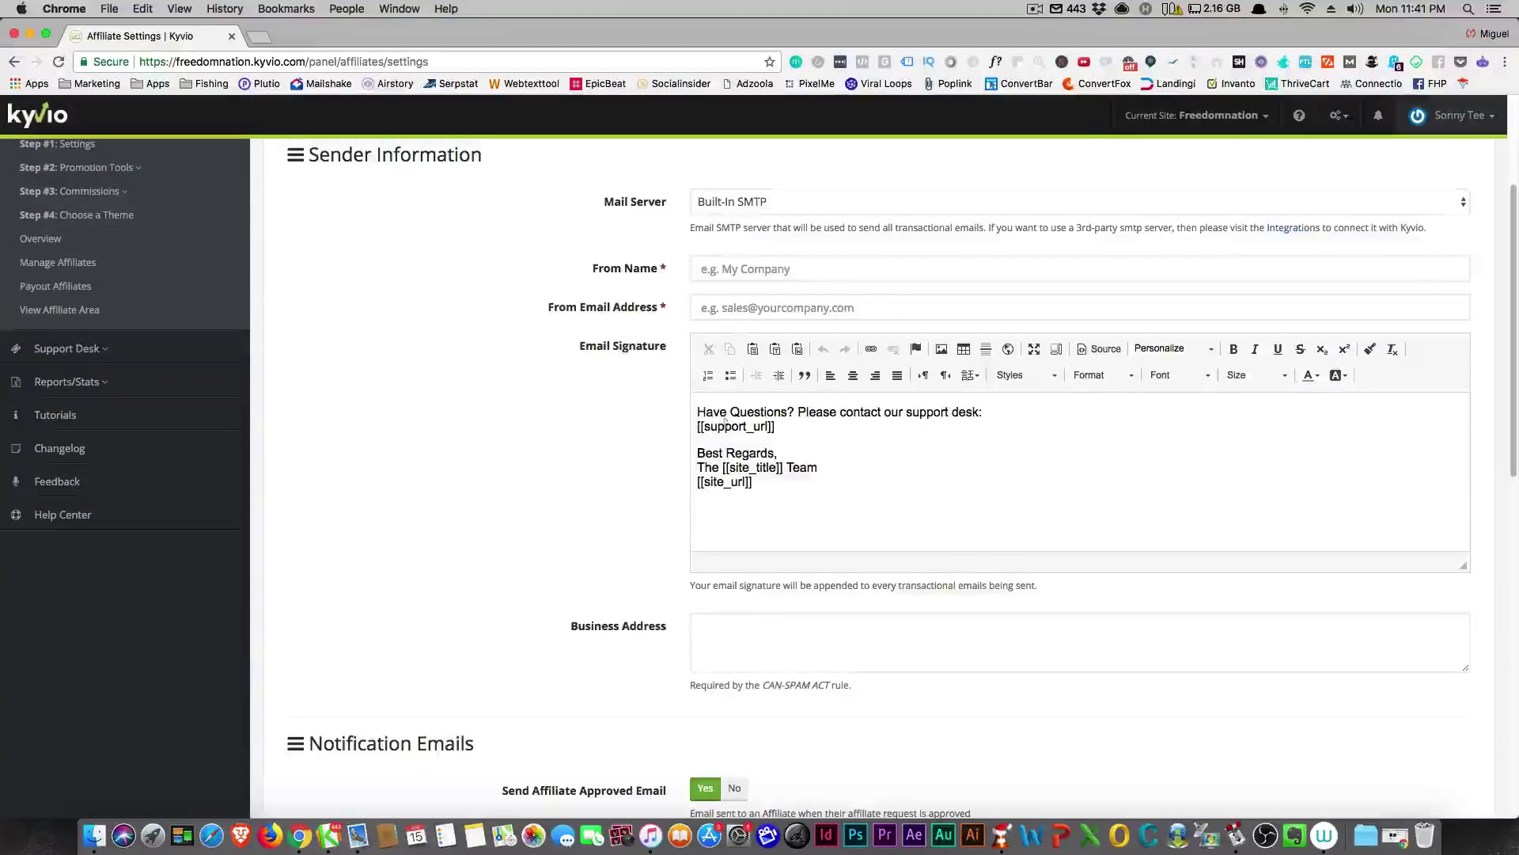
{"action": "scroll", "coordinate": [723, 427], "scroll_direction": "down", "scroll_amount": 10}
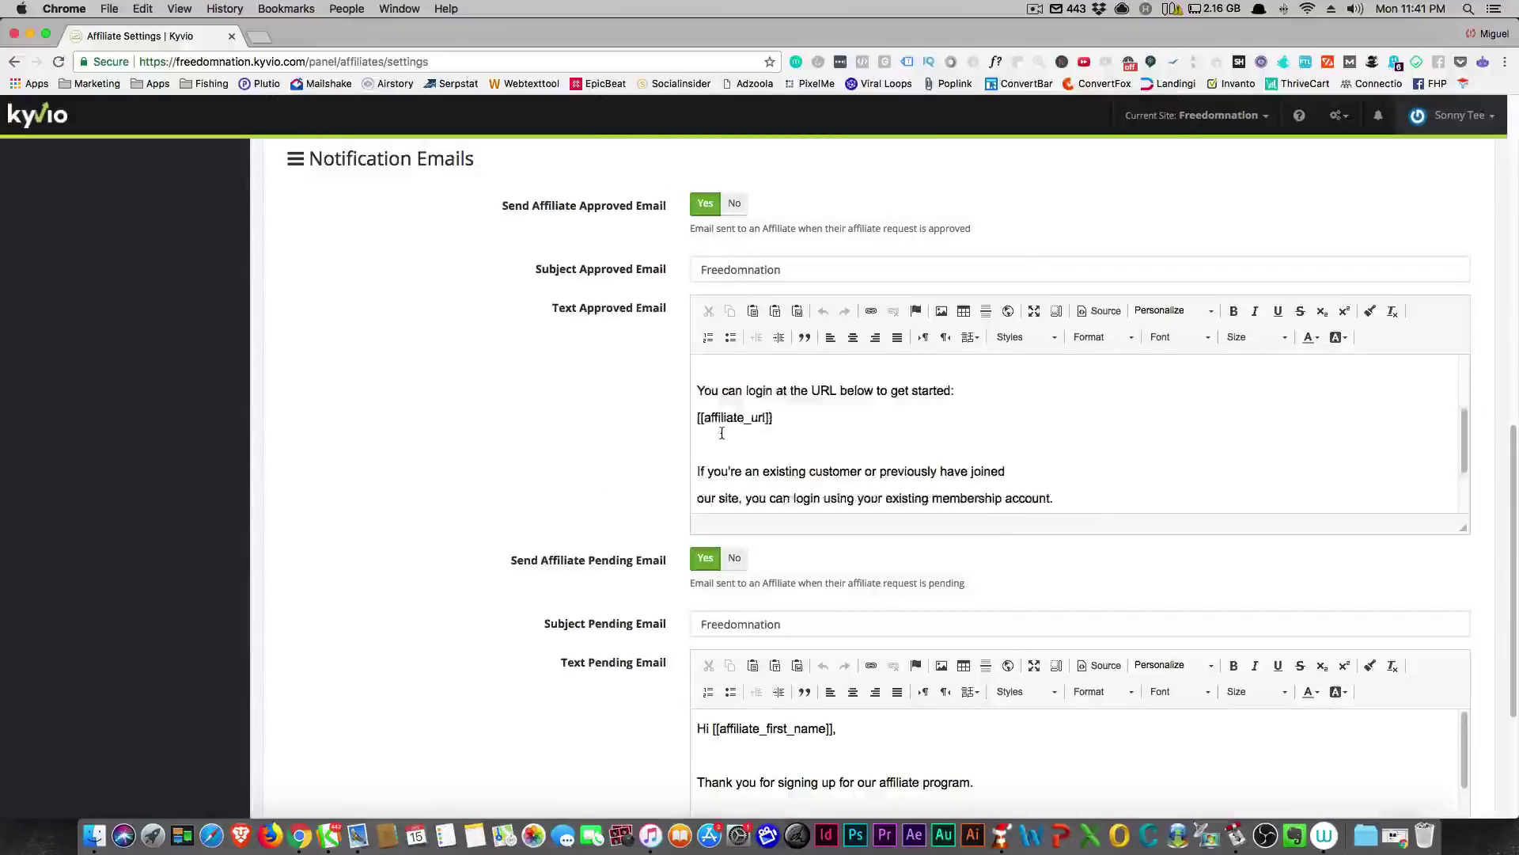
{"action": "scroll", "coordinate": [768, 415], "scroll_direction": "down", "scroll_amount": 2}
{"action": "scroll", "coordinate": [568, 411], "scroll_direction": "down", "scroll_amount": 5}
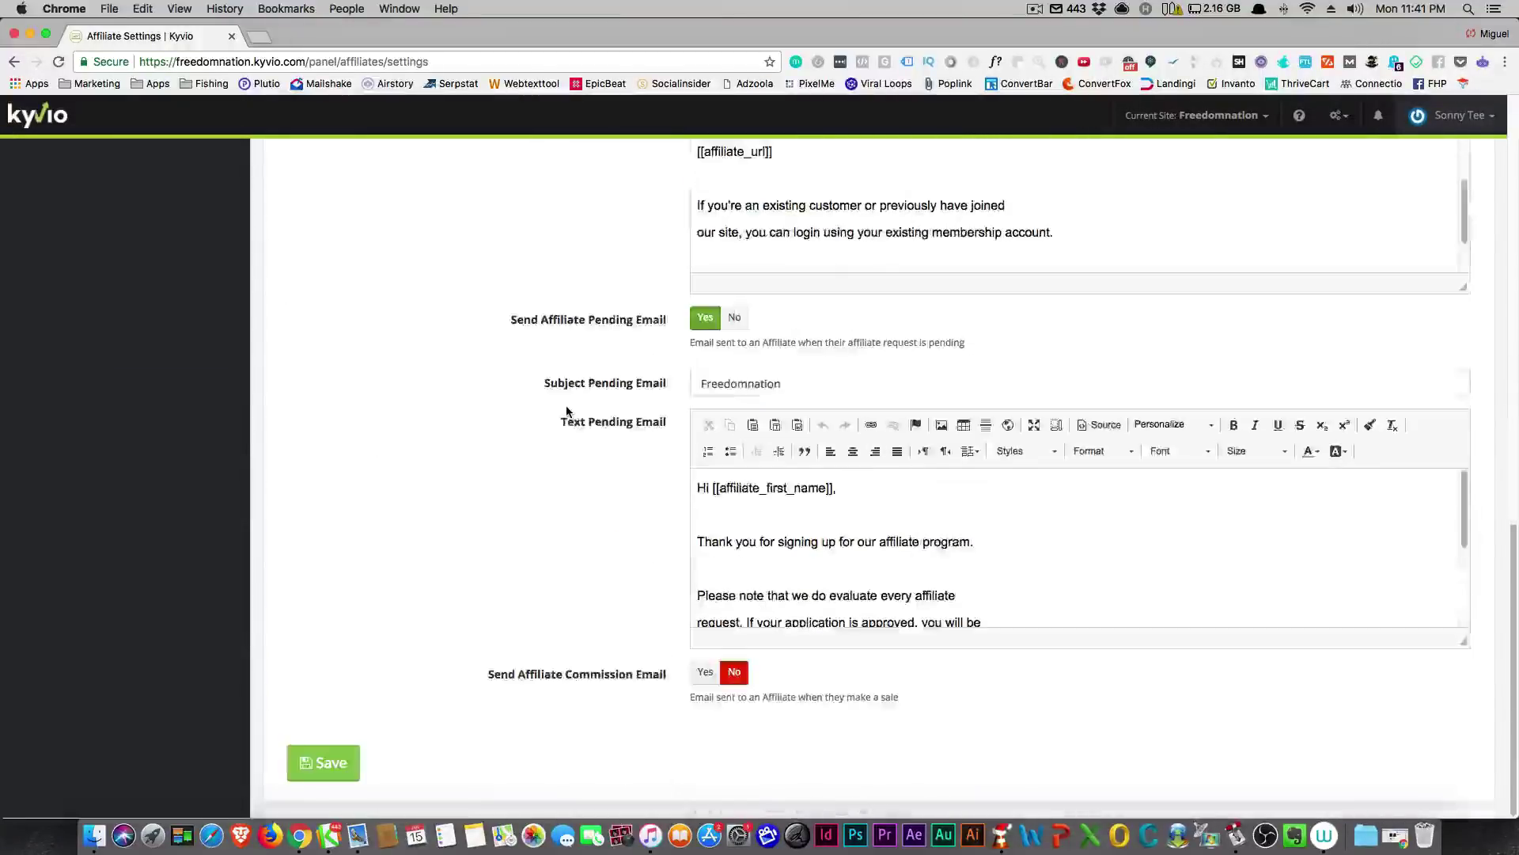
{"action": "scroll", "coordinate": [569, 467], "scroll_direction": "up", "scroll_amount": 15}
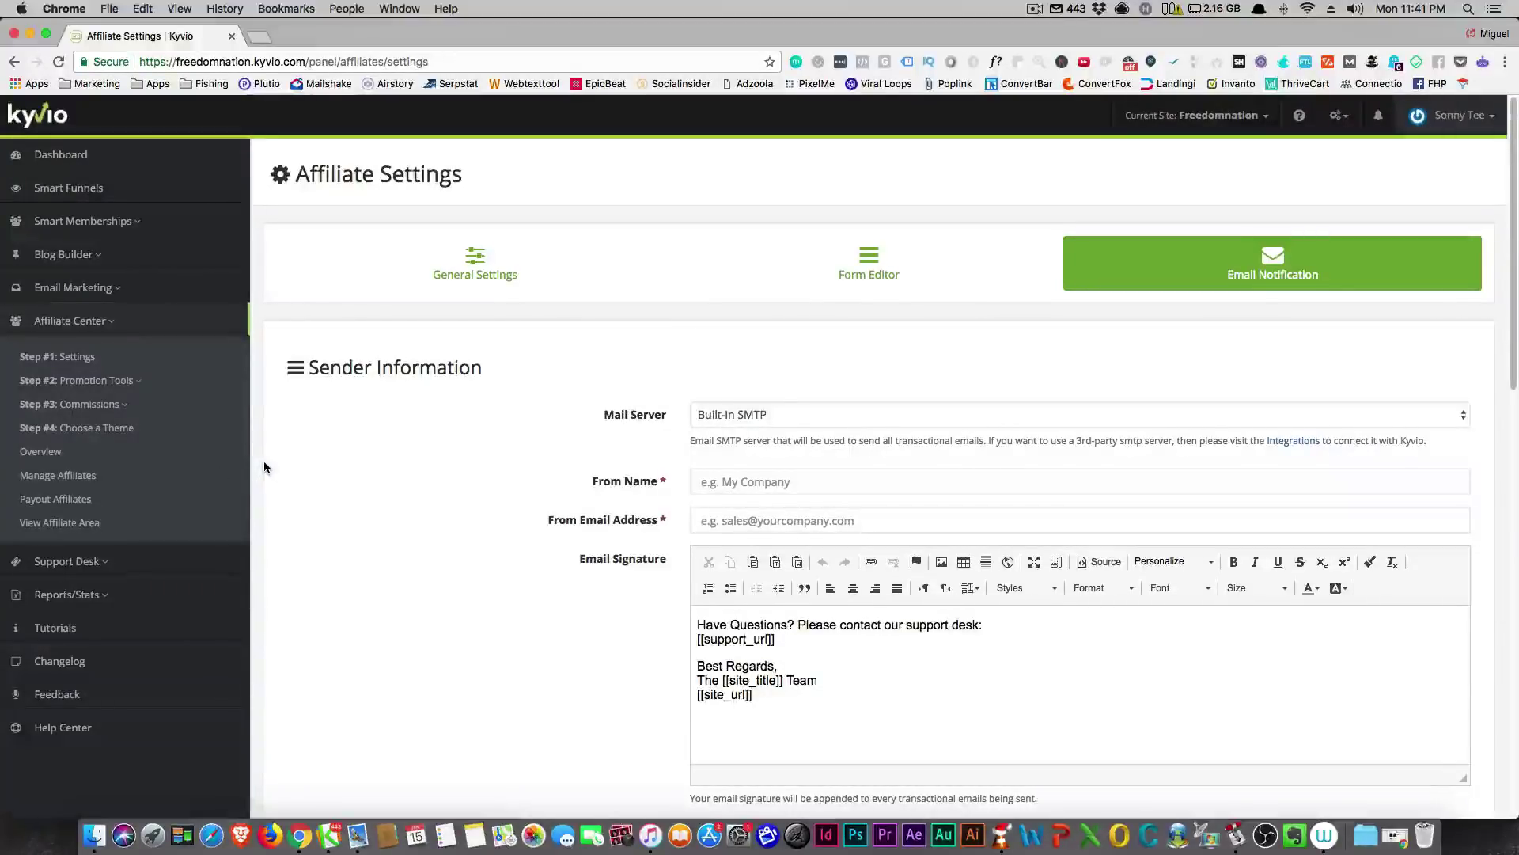
Step: Expand the Promotion Tools, Commissions and Support Desk sidebar menus
{"action": "left_click", "coordinate": [138, 385]}
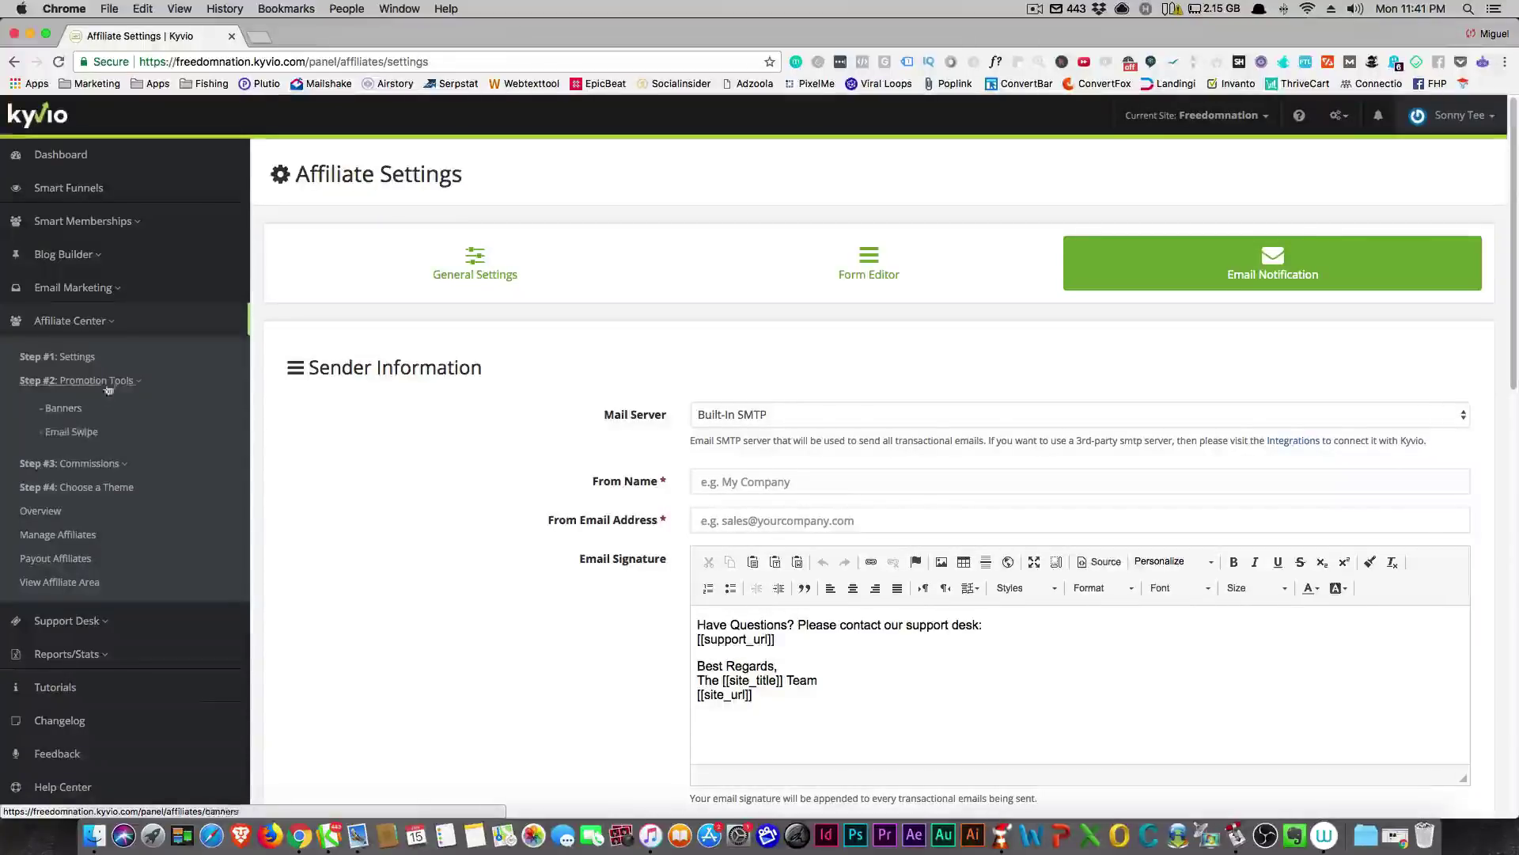
{"action": "scroll", "coordinate": [141, 434], "scroll_direction": "down", "scroll_amount": 2}
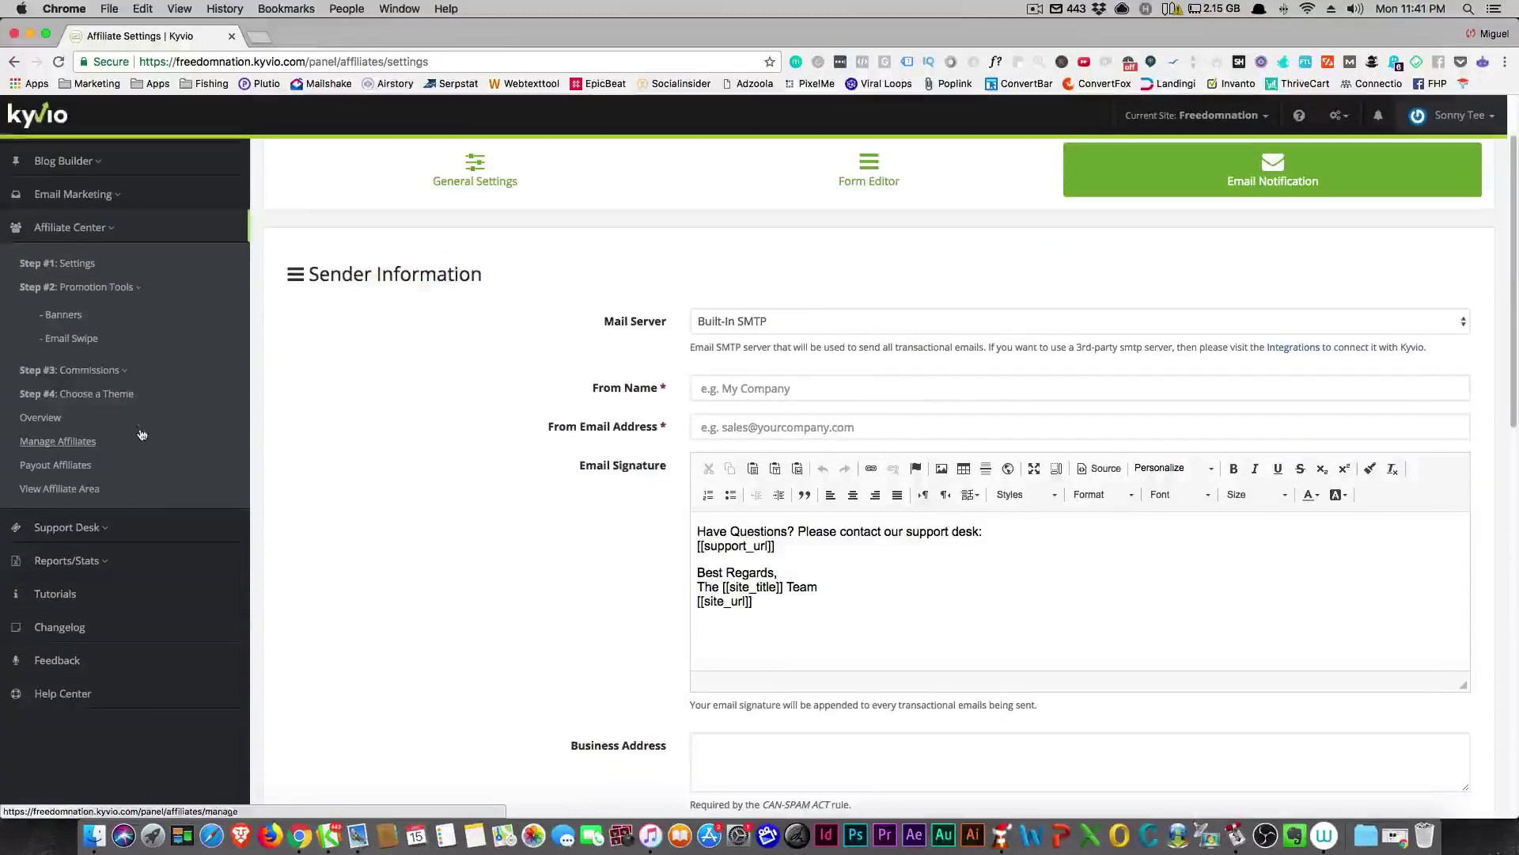
{"action": "left_click", "coordinate": [127, 372]}
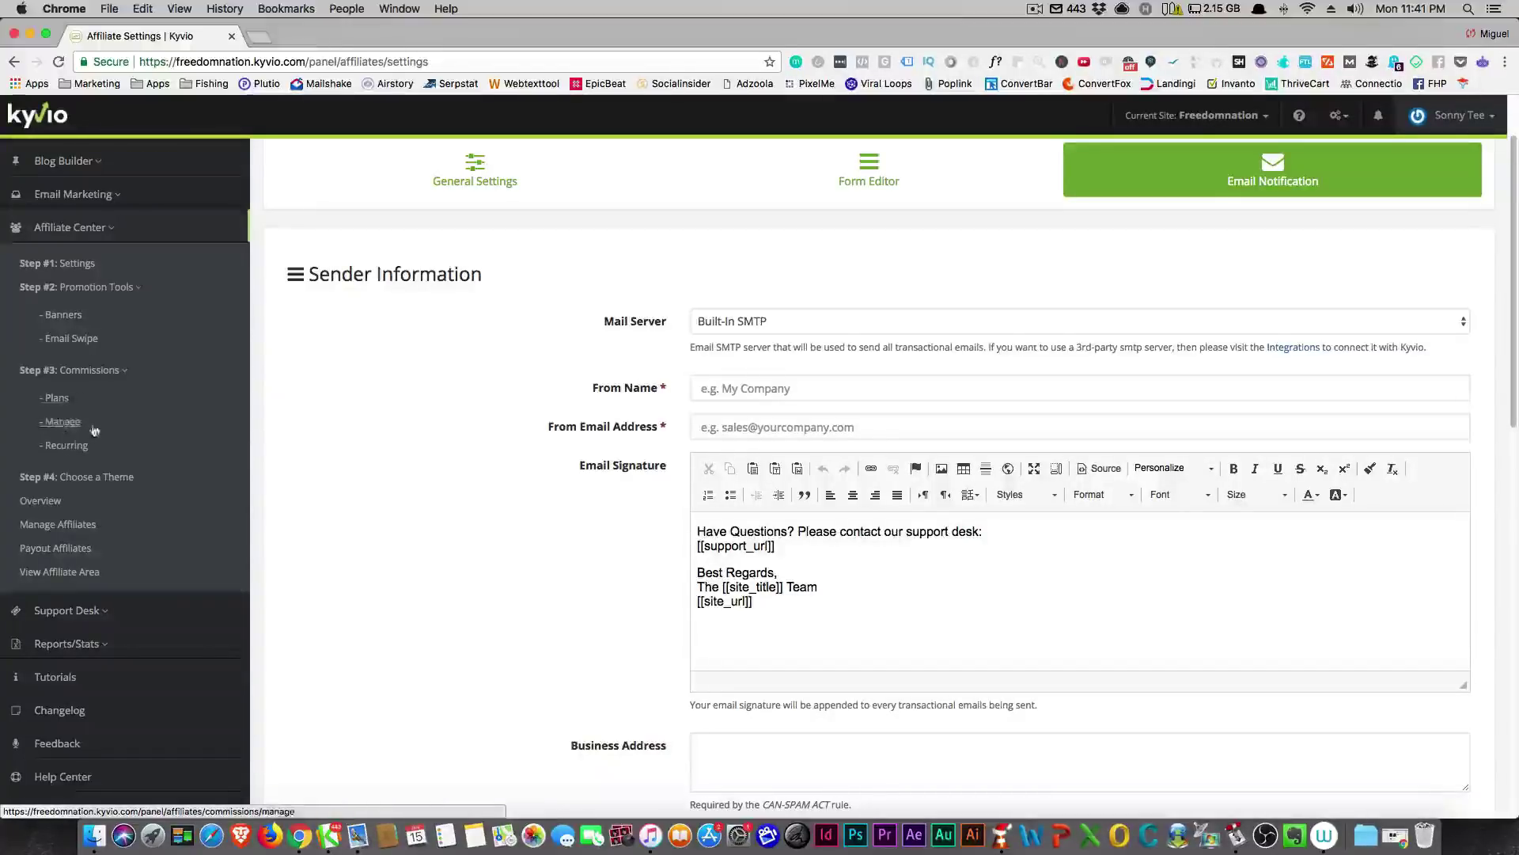
{"action": "scroll", "coordinate": [99, 423], "scroll_direction": "down", "scroll_amount": 3}
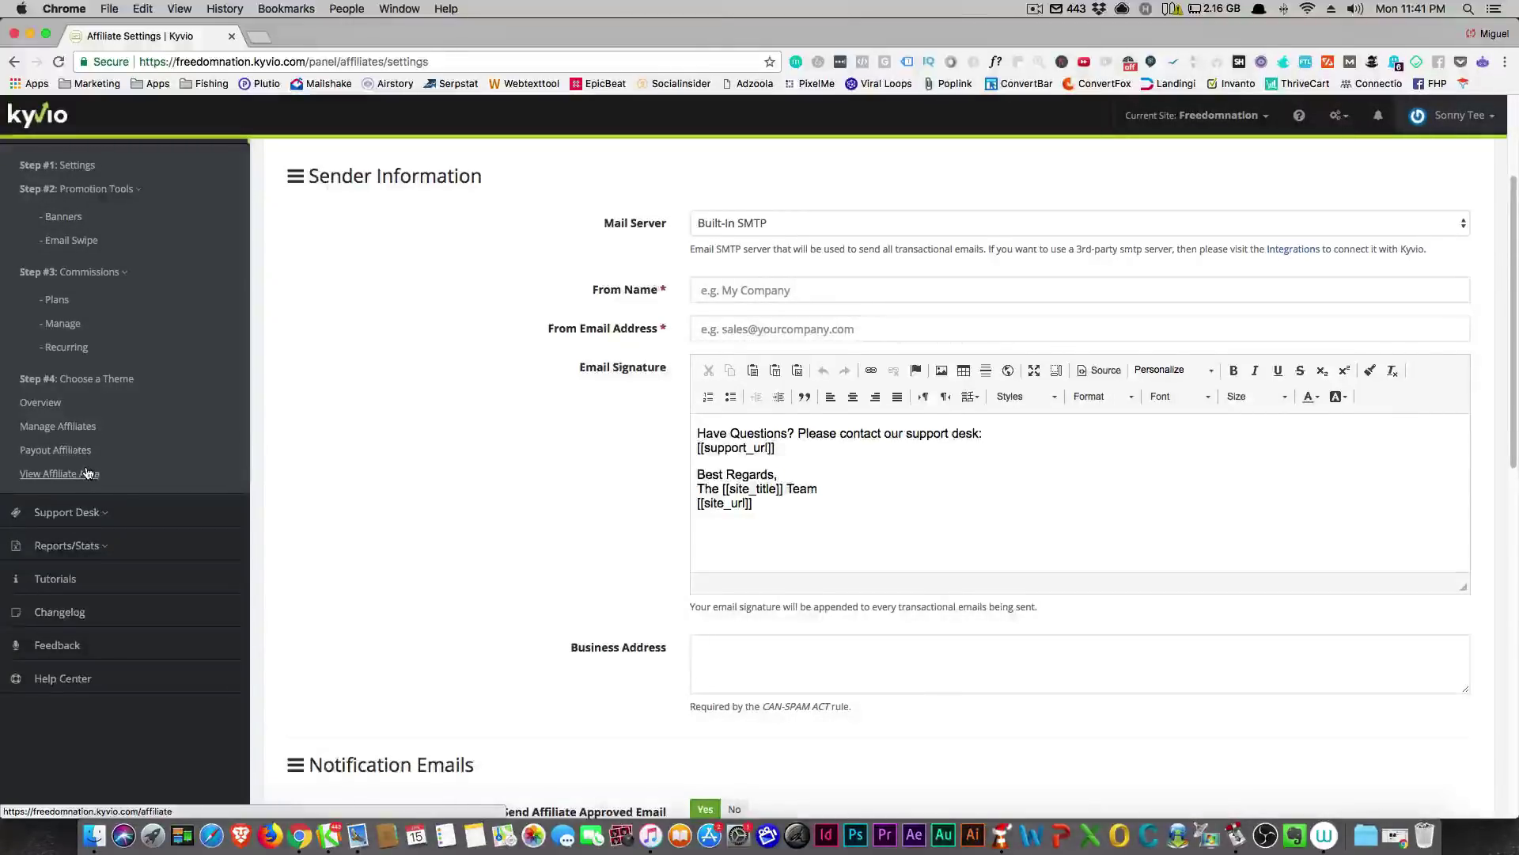
{"action": "scroll", "coordinate": [115, 475], "scroll_direction": "down", "scroll_amount": 2}
{"action": "left_click", "coordinate": [115, 455]}
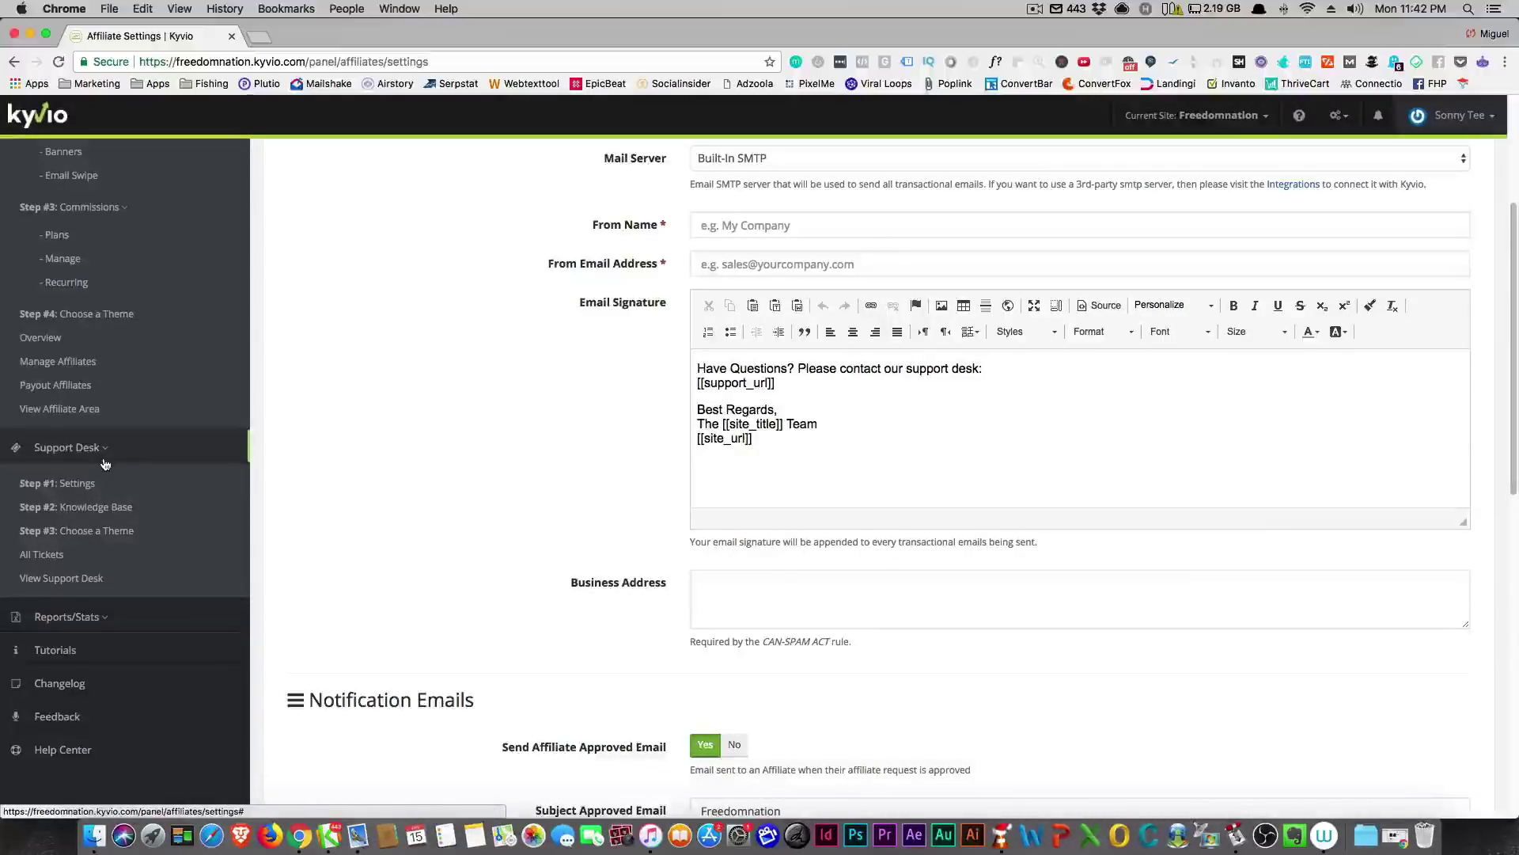
Step: Scroll down the sidebar and expand the Reports/Stats options
{"action": "scroll", "coordinate": [95, 467], "scroll_direction": "down", "scroll_amount": 3}
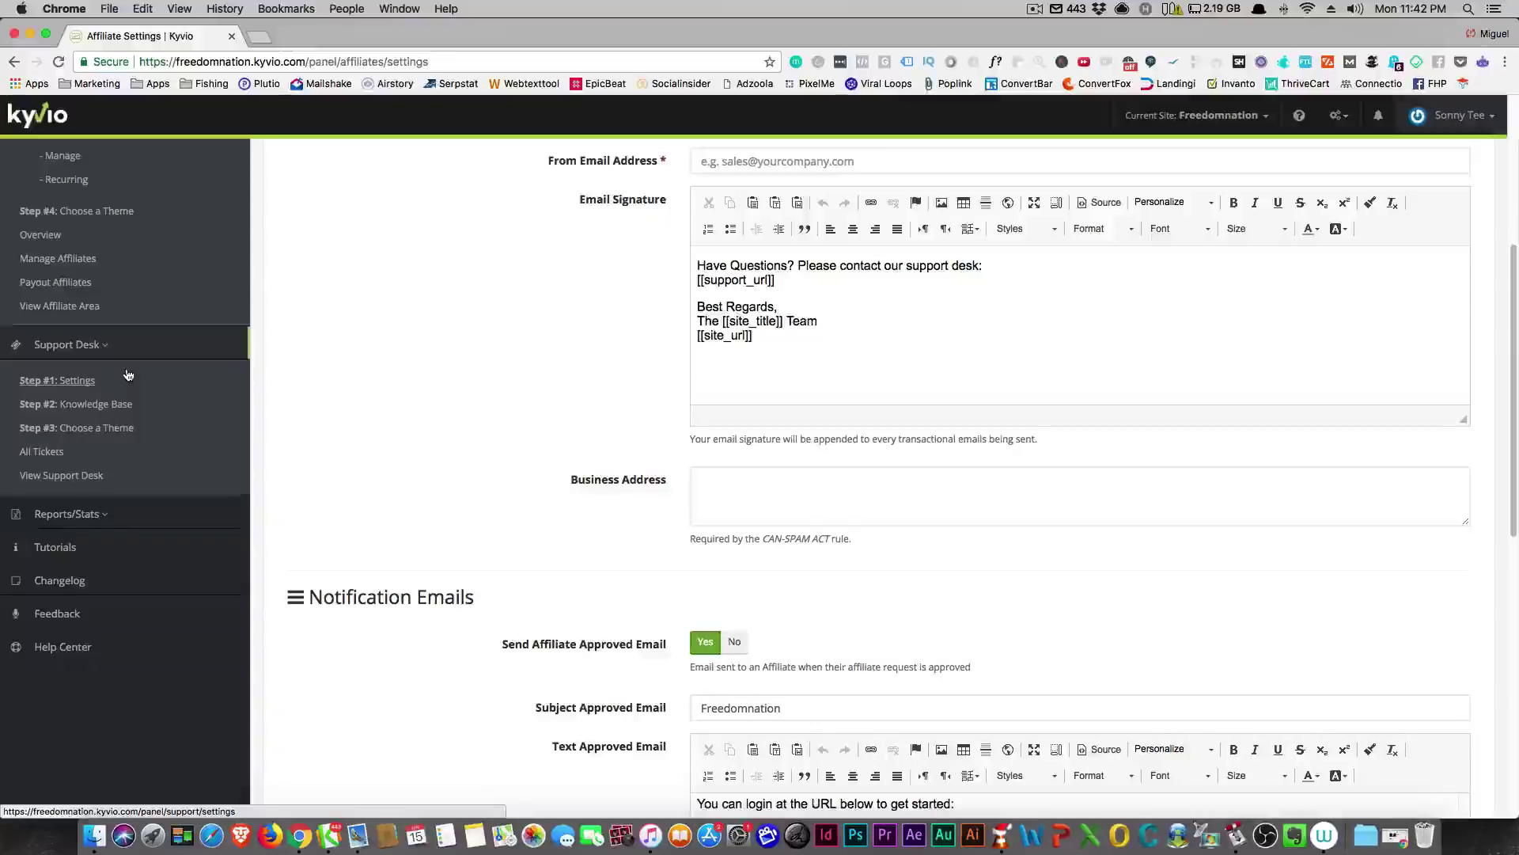
{"action": "scroll", "coordinate": [128, 461], "scroll_direction": "down", "scroll_amount": 2}
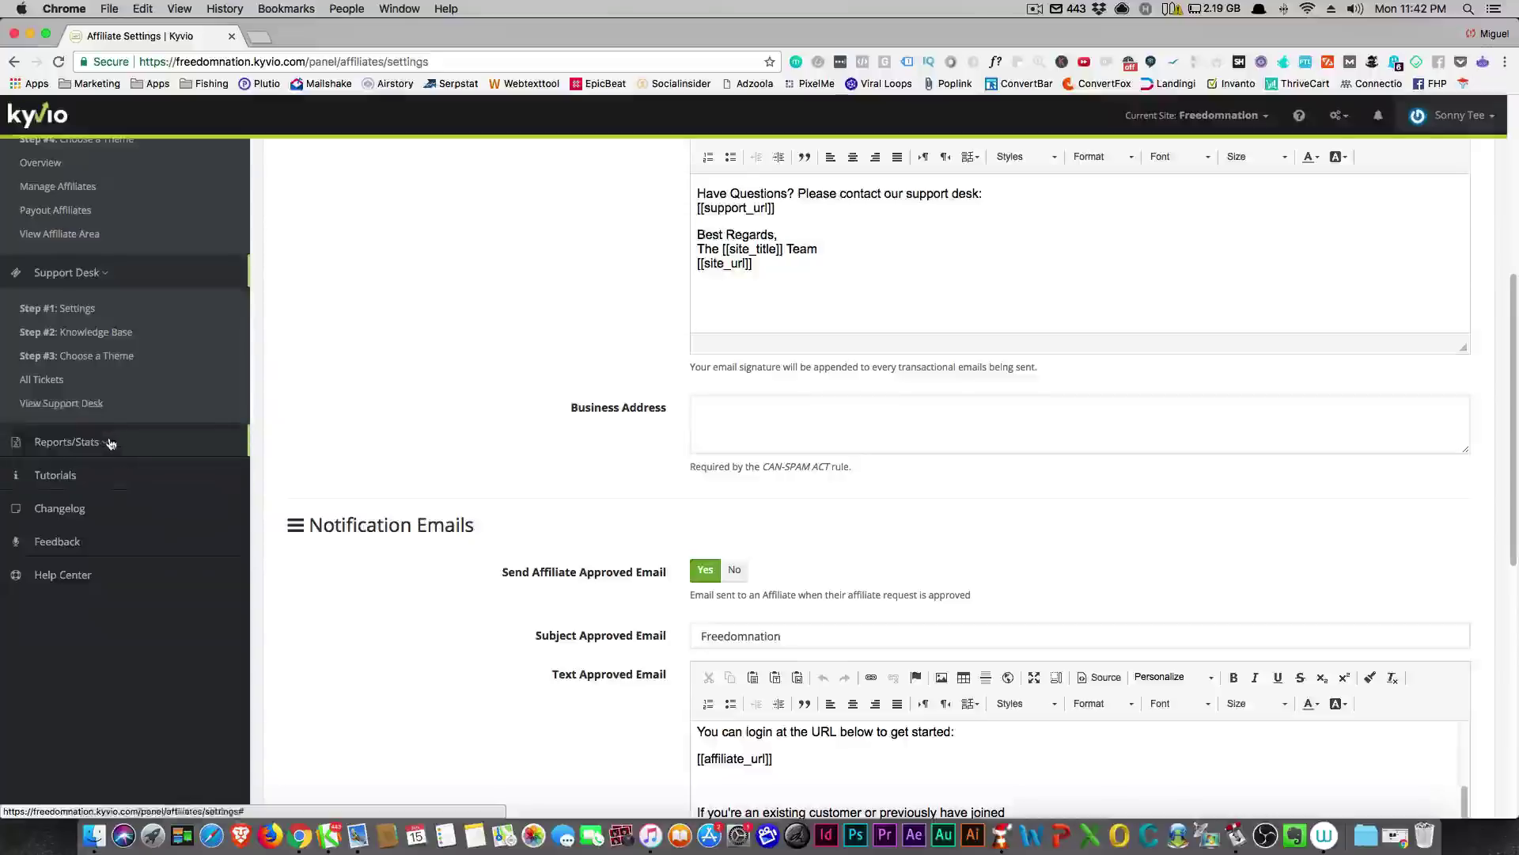
{"action": "left_click", "coordinate": [111, 441]}
{"action": "scroll", "coordinate": [134, 534], "scroll_direction": "down", "scroll_amount": 5}
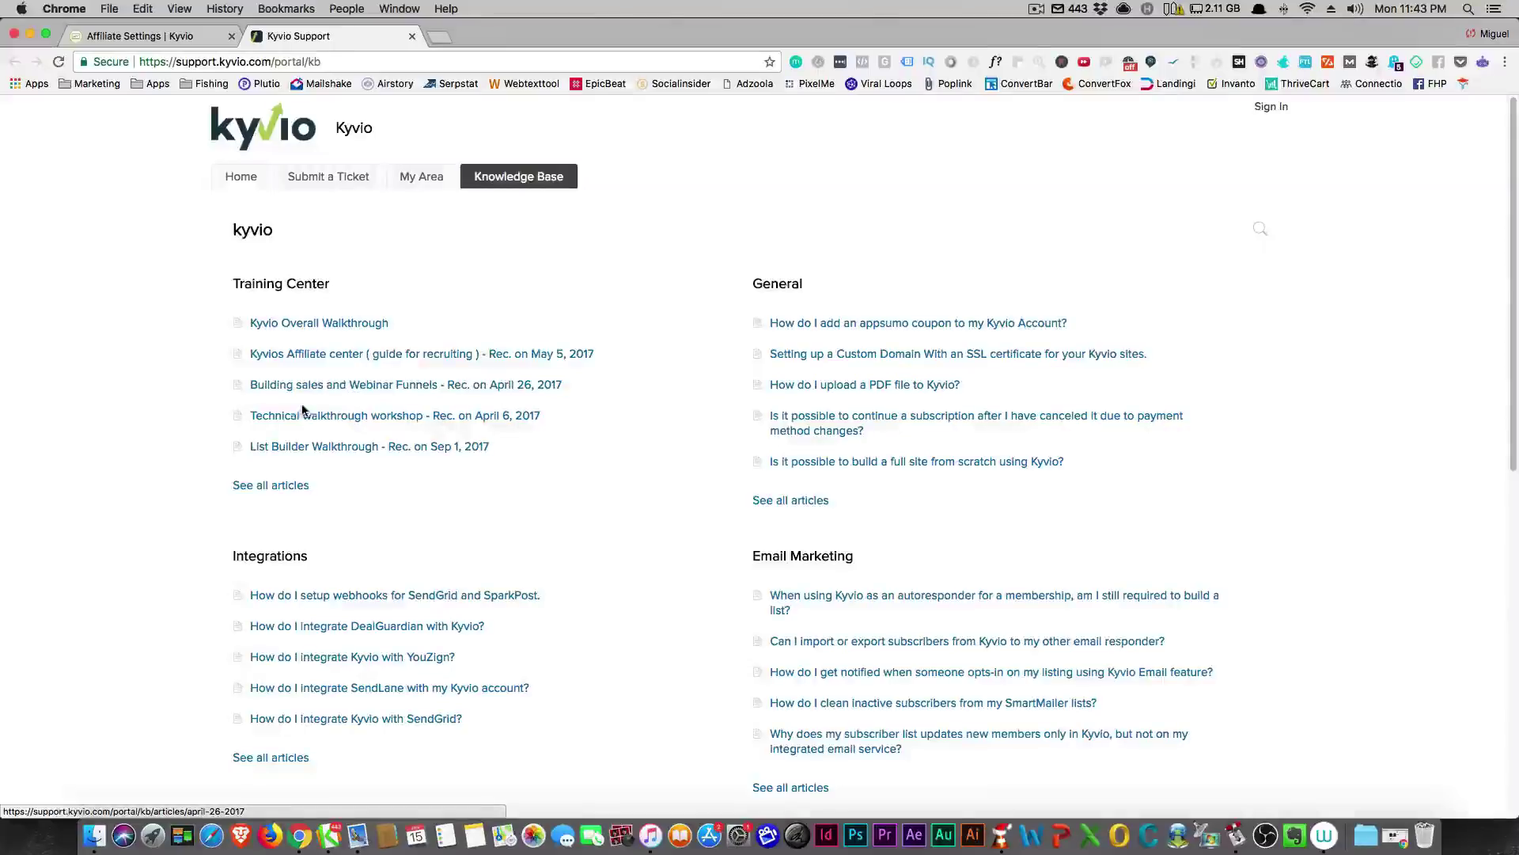
Step: Switch back to the Affiliate Settings tab and go to the Kyvio Dashboard
{"action": "left_click", "coordinate": [192, 37]}
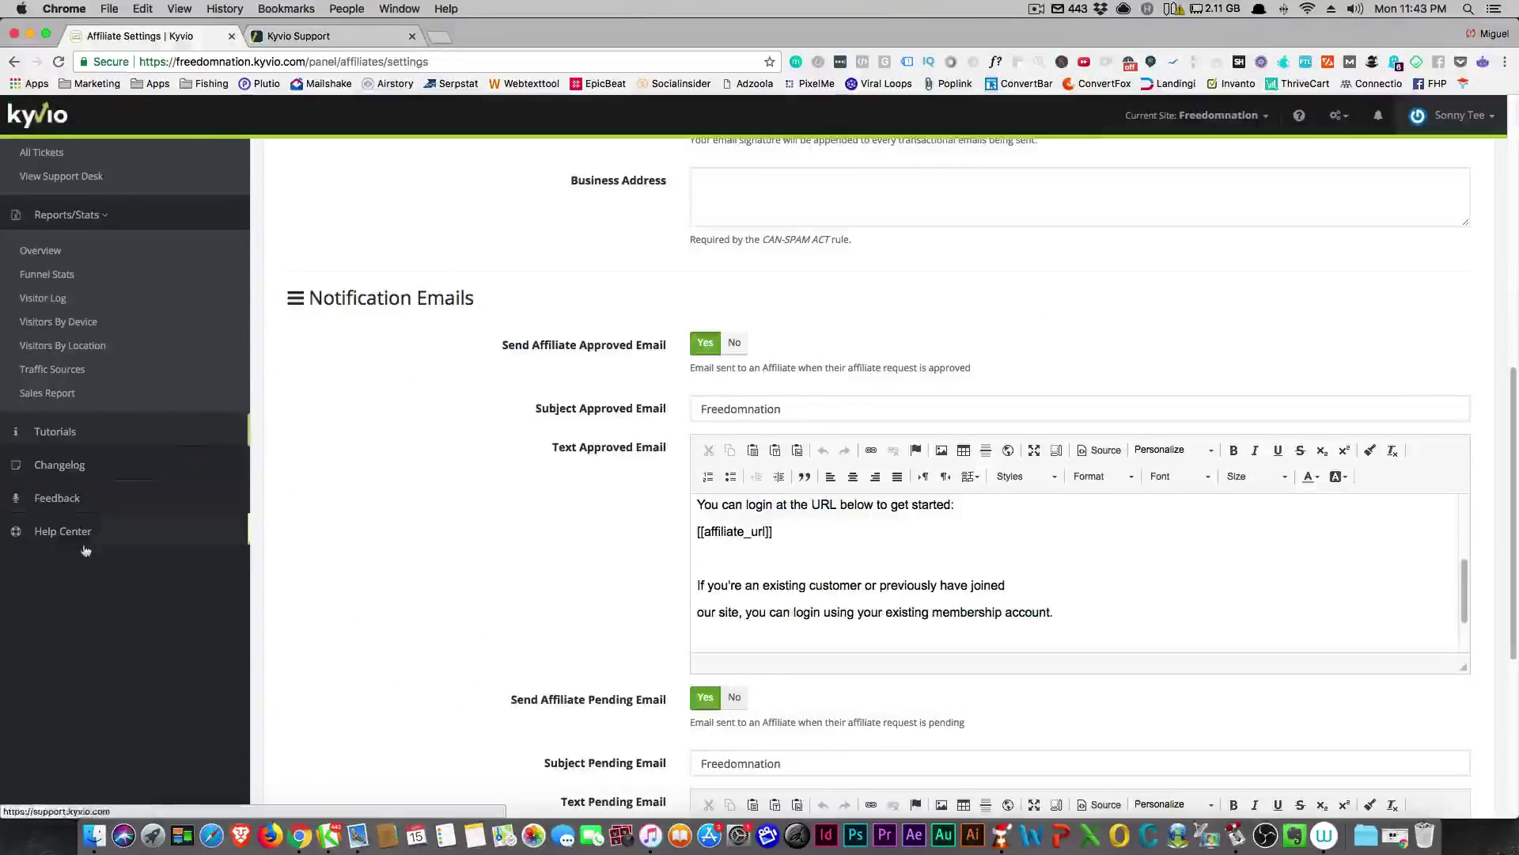
{"action": "scroll", "coordinate": [83, 516], "scroll_direction": "up", "scroll_amount": 10}
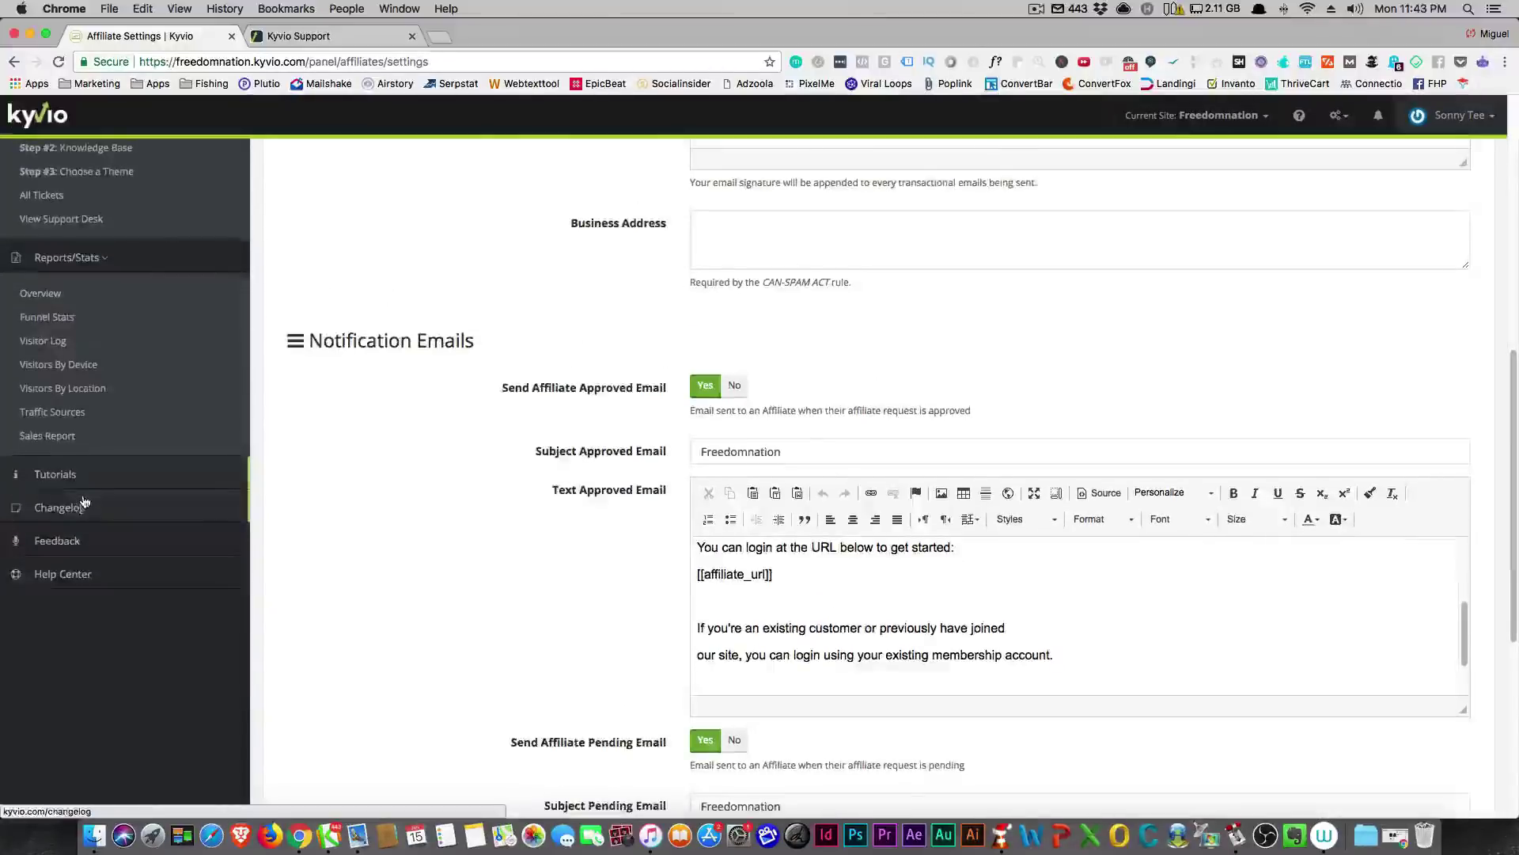
{"action": "scroll", "coordinate": [83, 472], "scroll_direction": "up", "scroll_amount": 2}
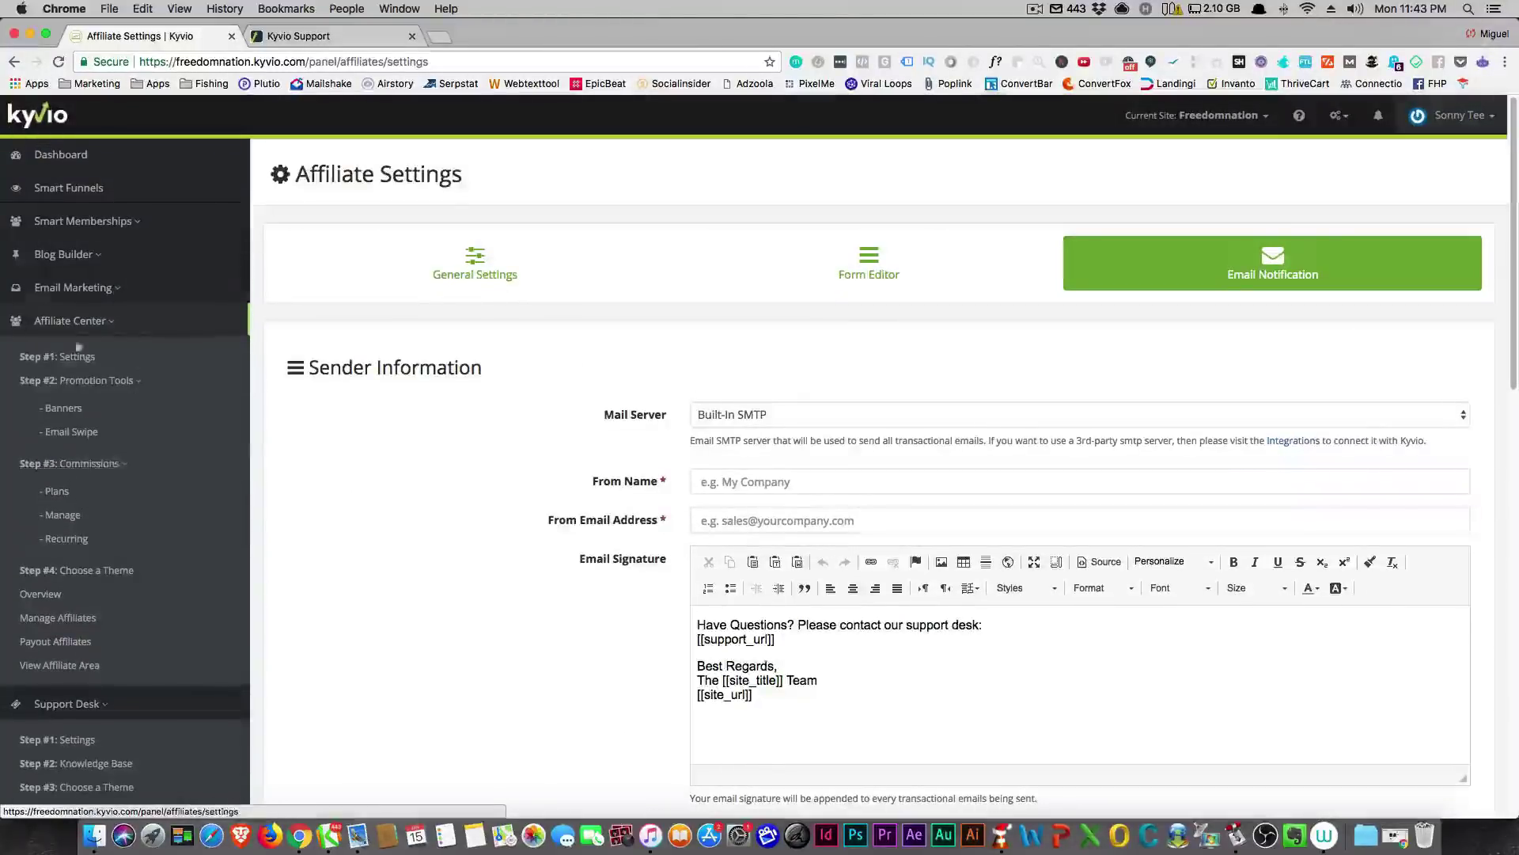
{"action": "left_click", "coordinate": [77, 158]}
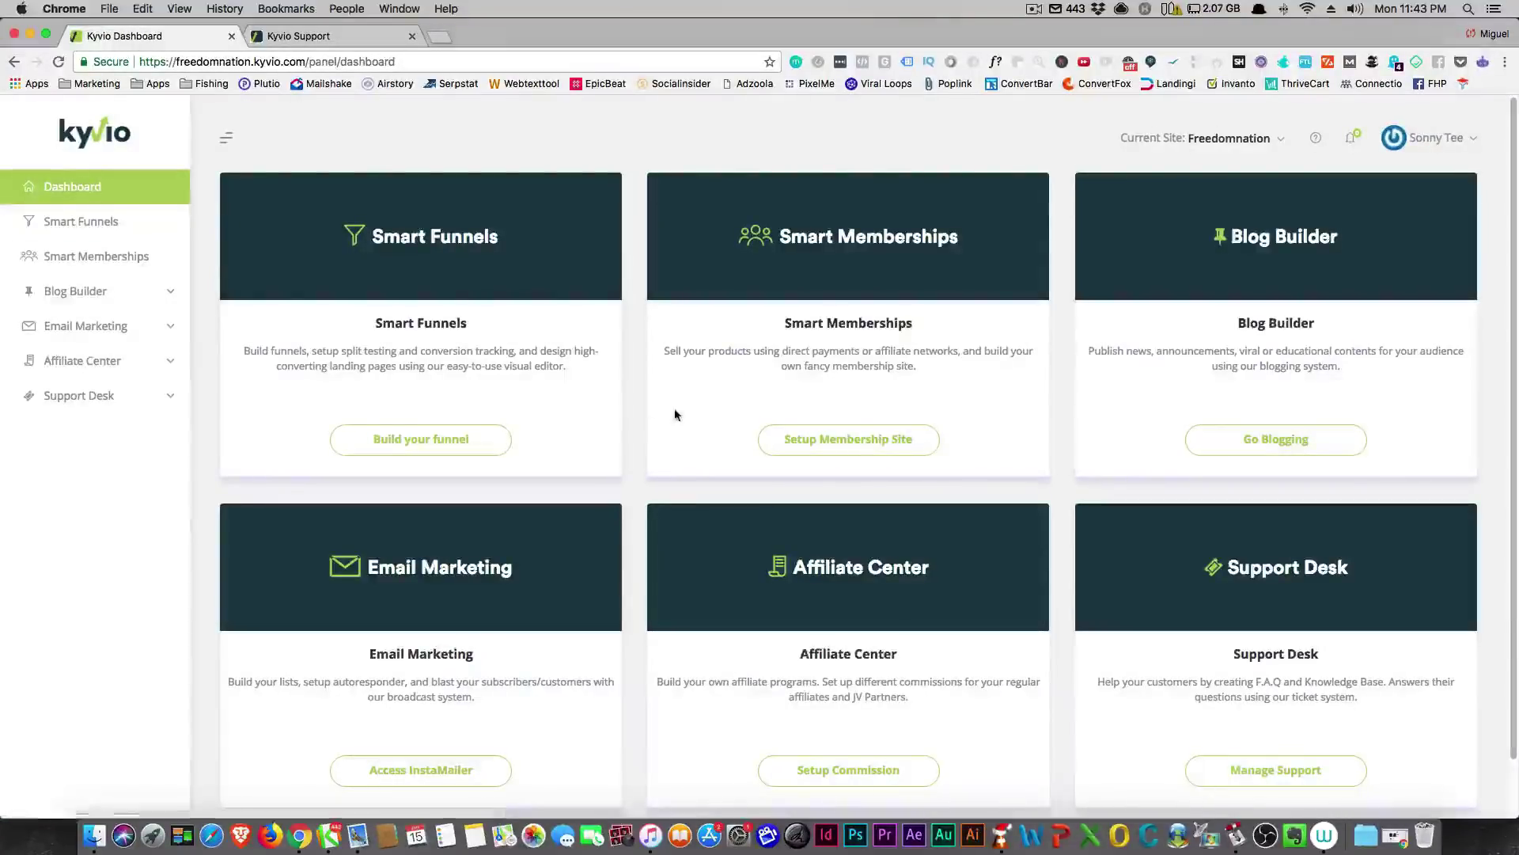
{"action": "scroll", "coordinate": [570, 416], "scroll_direction": "down", "scroll_amount": 1}
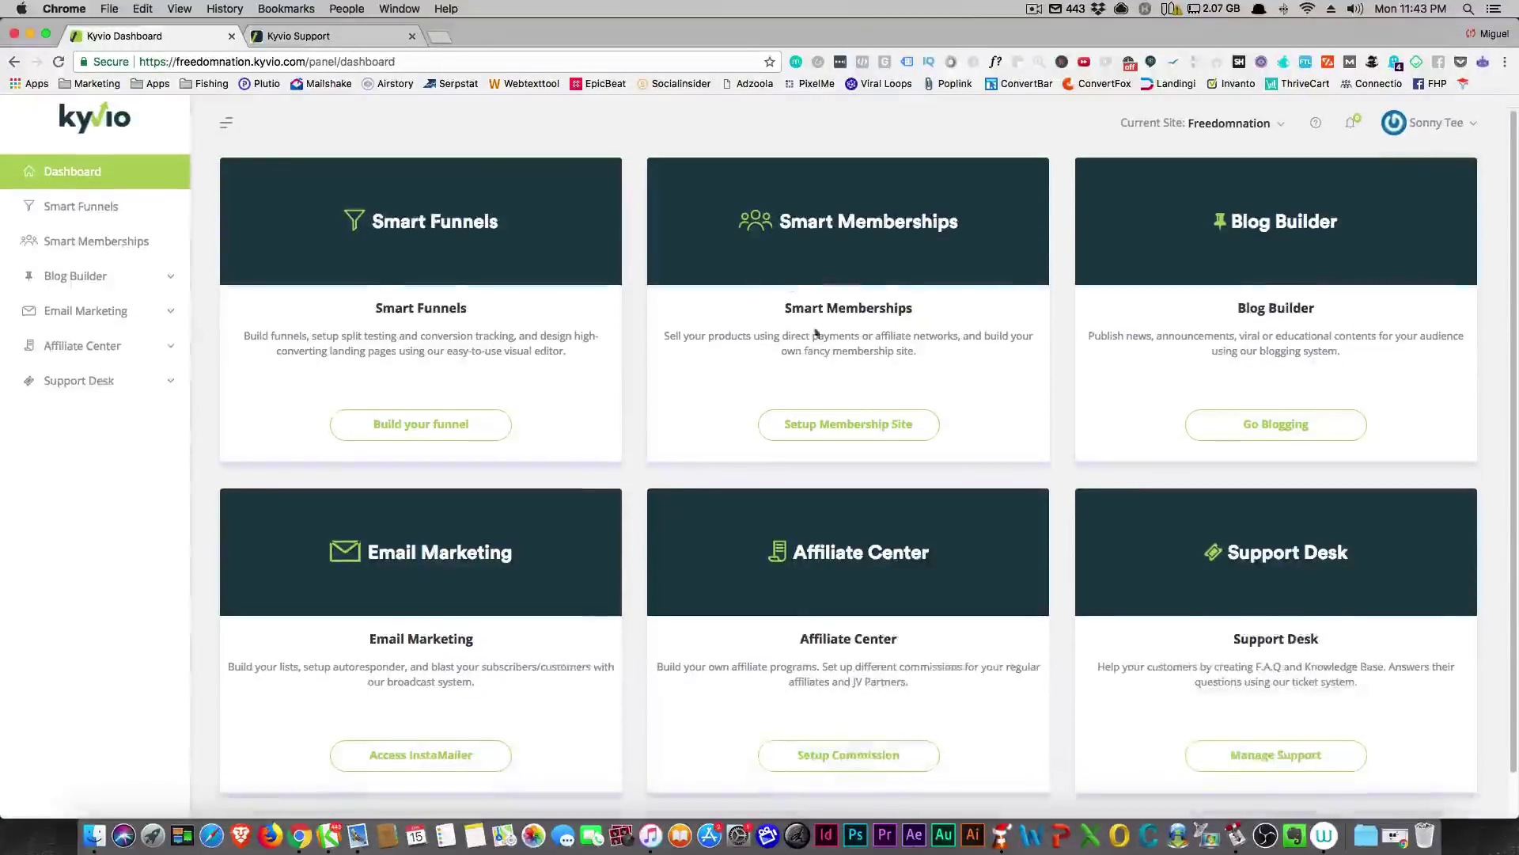
Step: In Smart Funnels, create a new Webinar Funnel named 'demo2'
{"action": "left_click", "coordinate": [440, 427]}
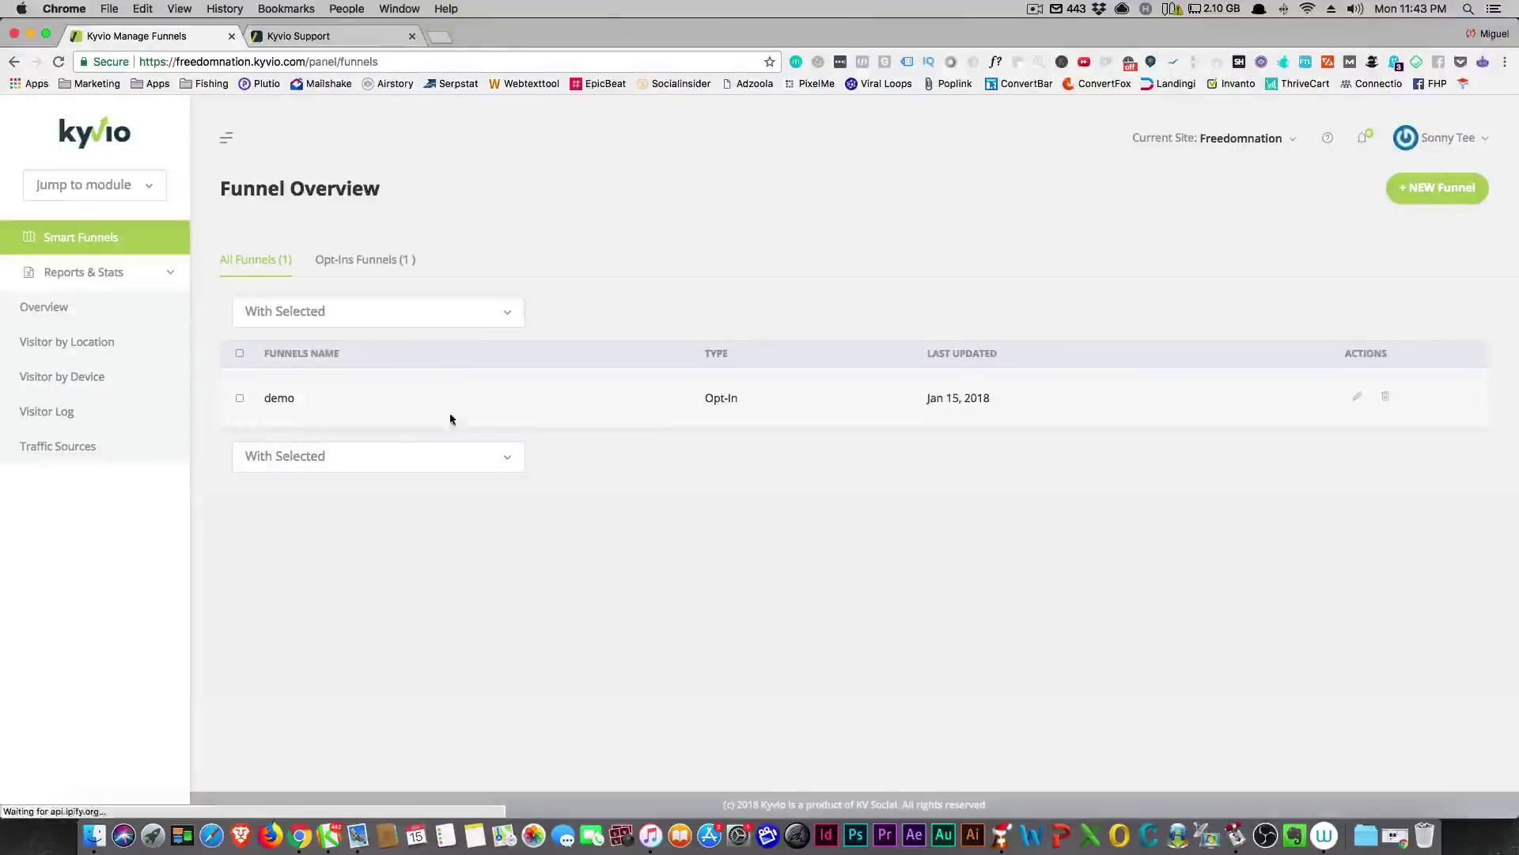
{"action": "left_click", "coordinate": [1437, 188]}
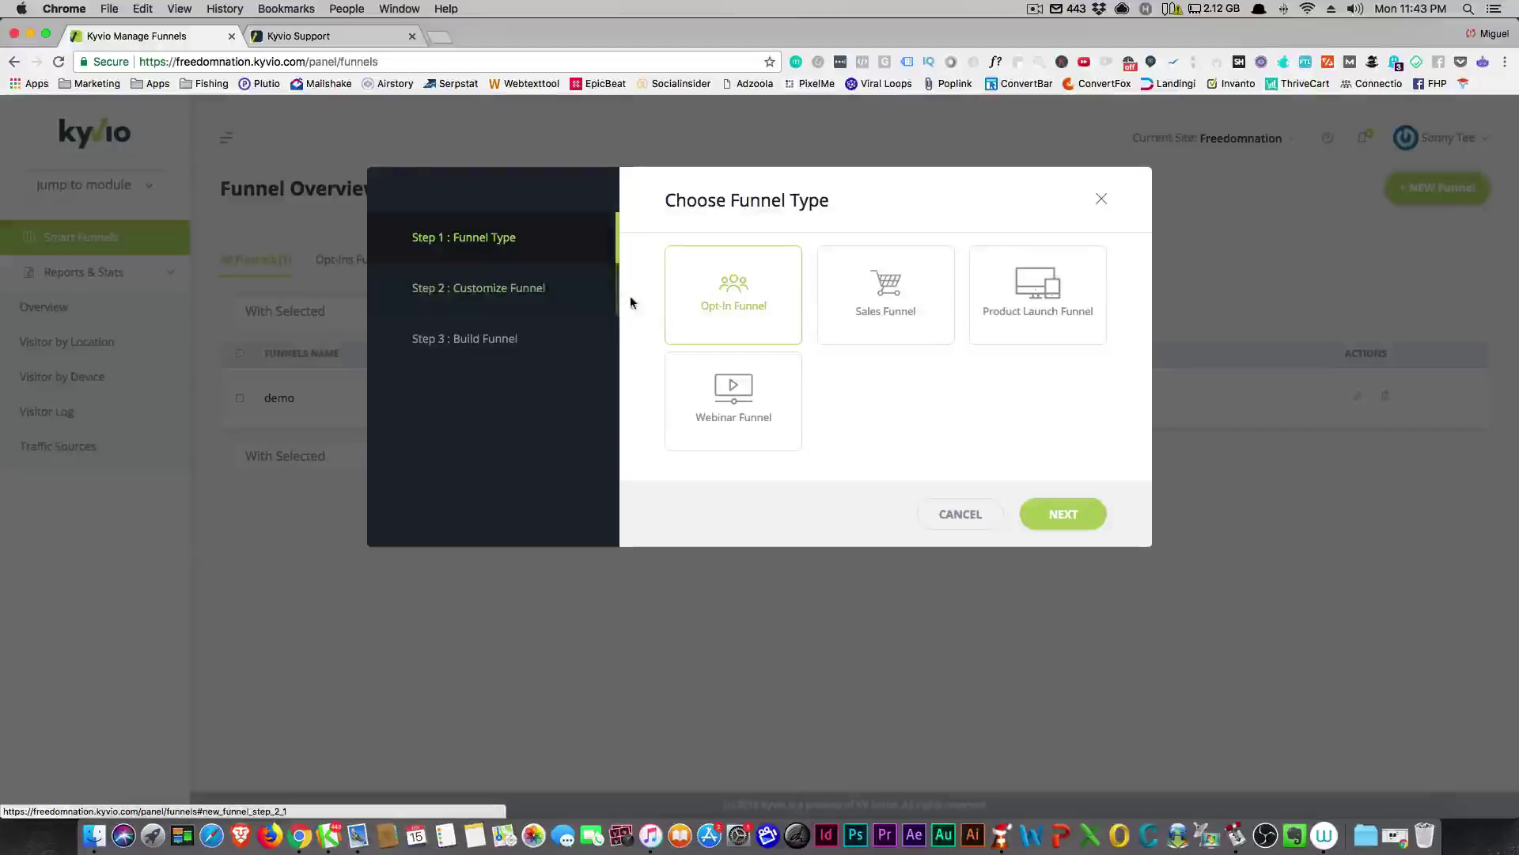
{"action": "left_click", "coordinate": [725, 387]}
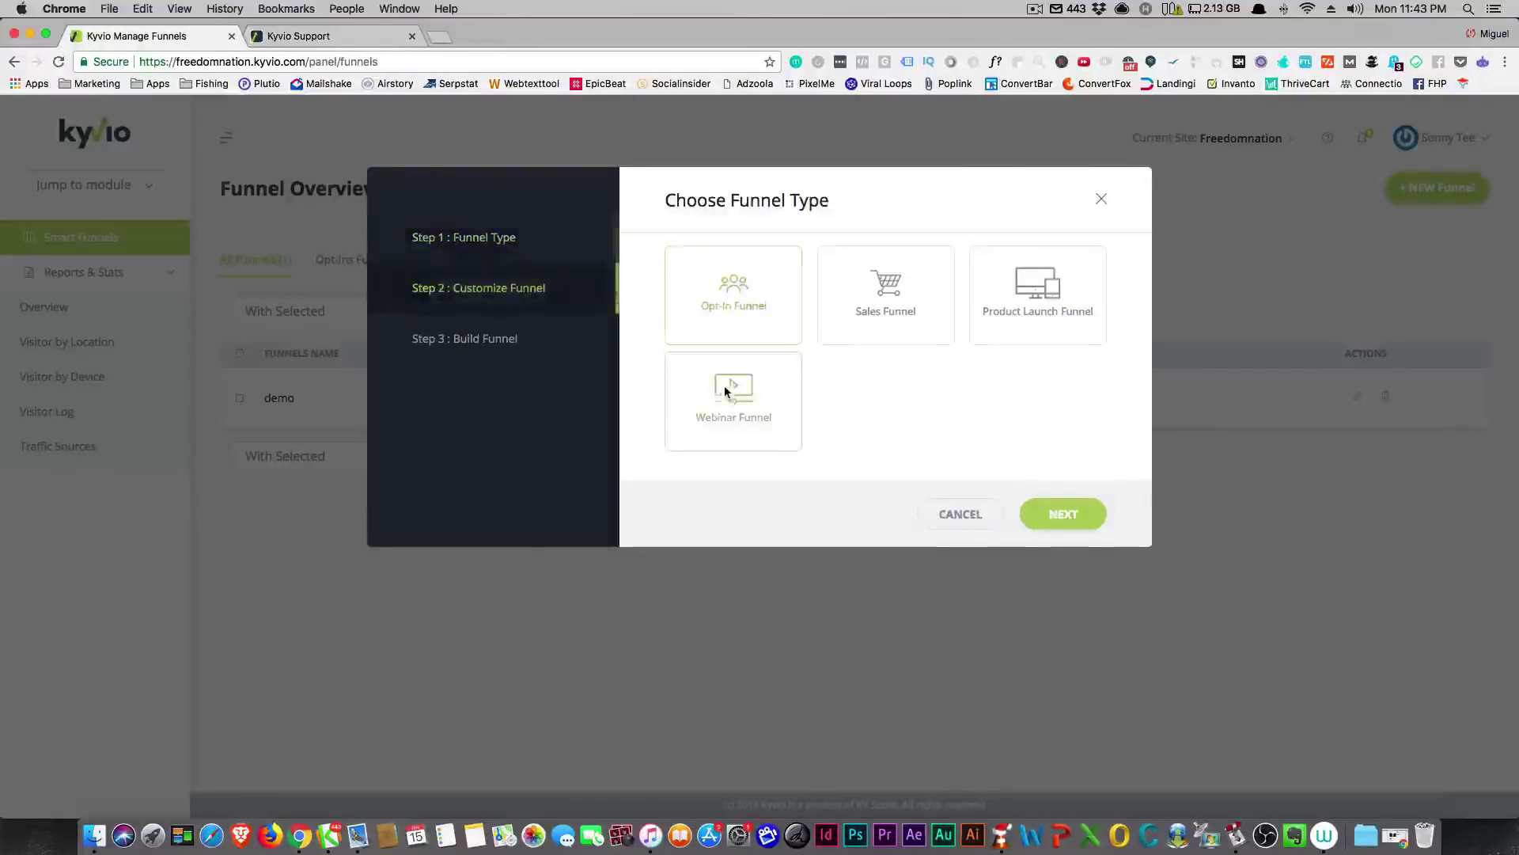
{"action": "left_click", "coordinate": [1057, 515]}
{"action": "left_click", "coordinate": [738, 283]}
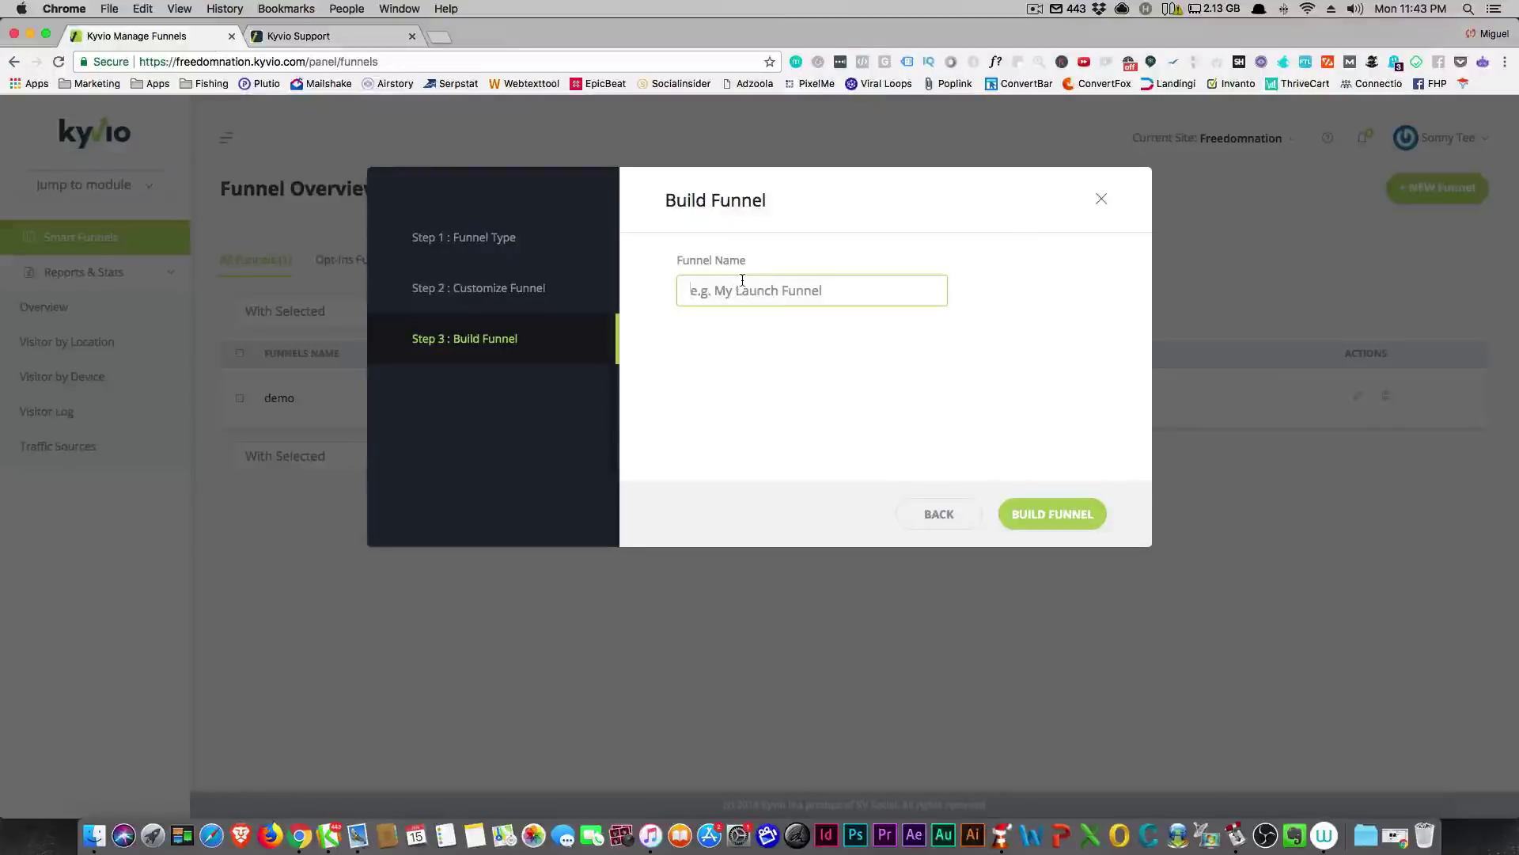
{"action": "type", "text": "dem"}
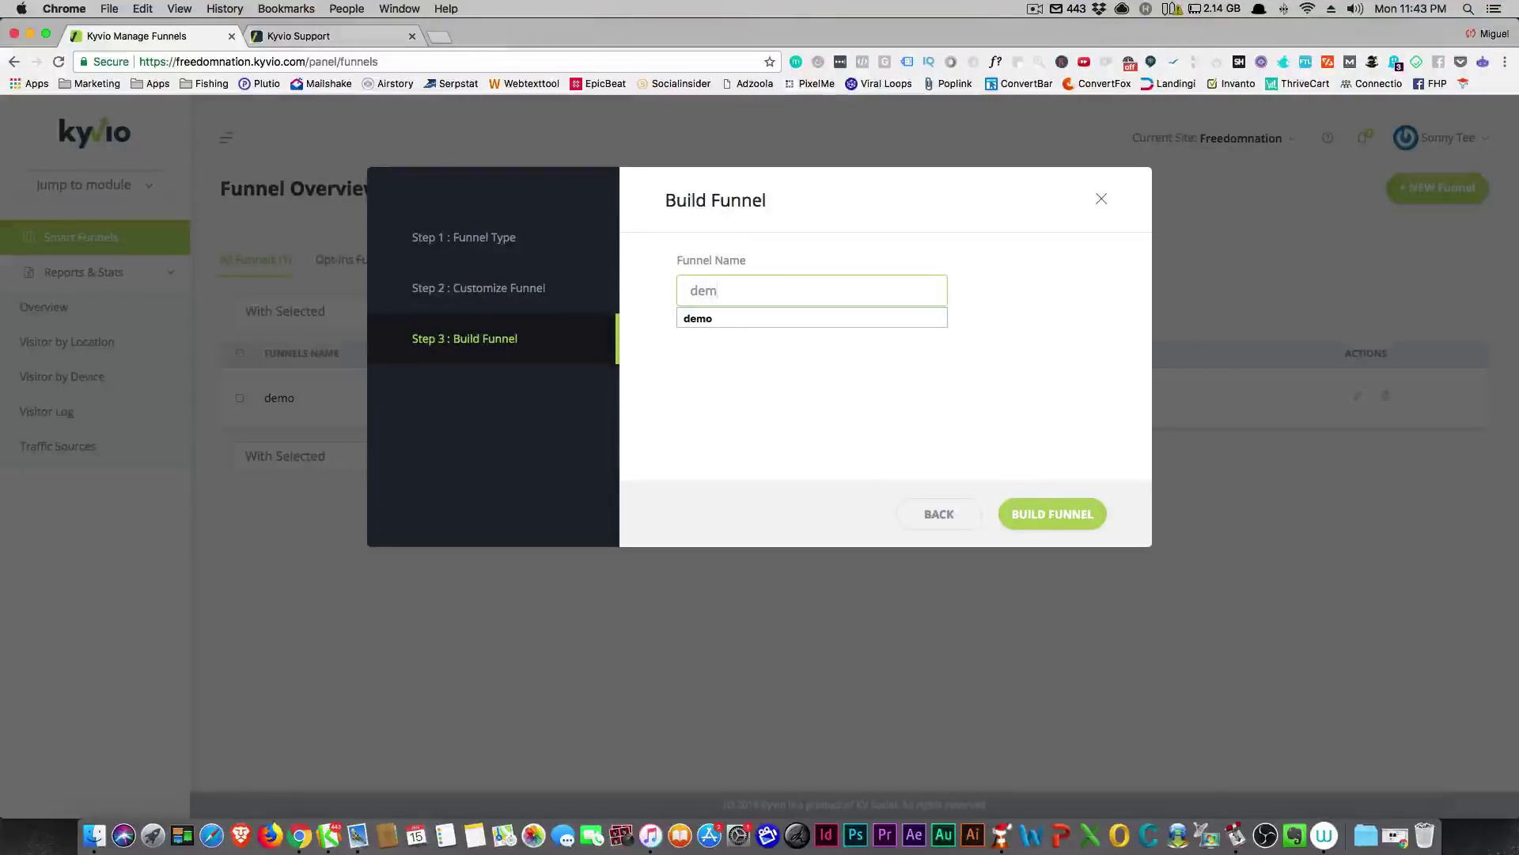
{"action": "type", "text": "o2"}
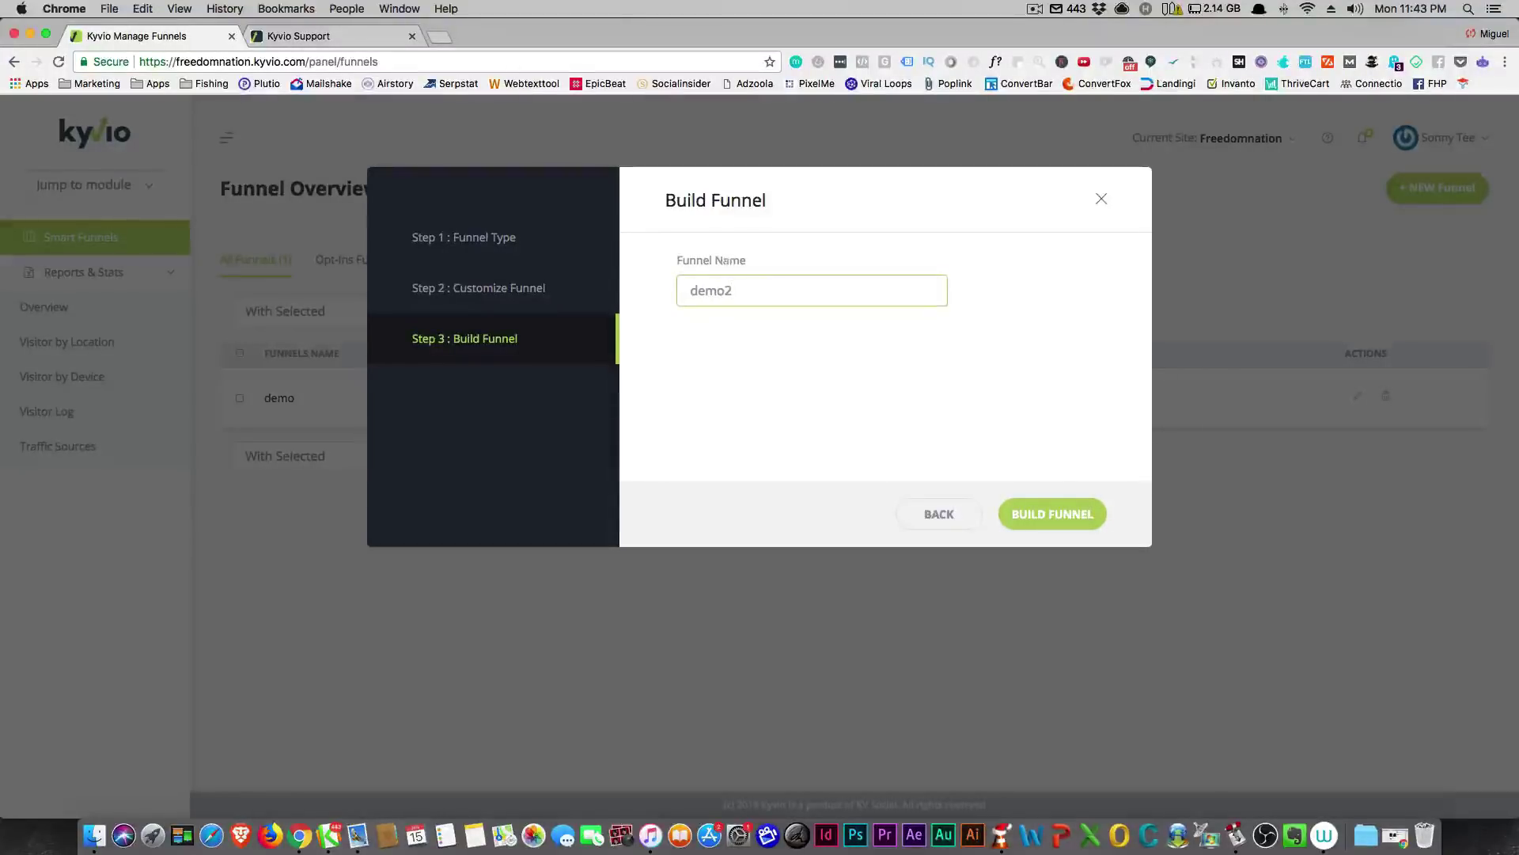
{"action": "left_click", "coordinate": [1054, 514]}
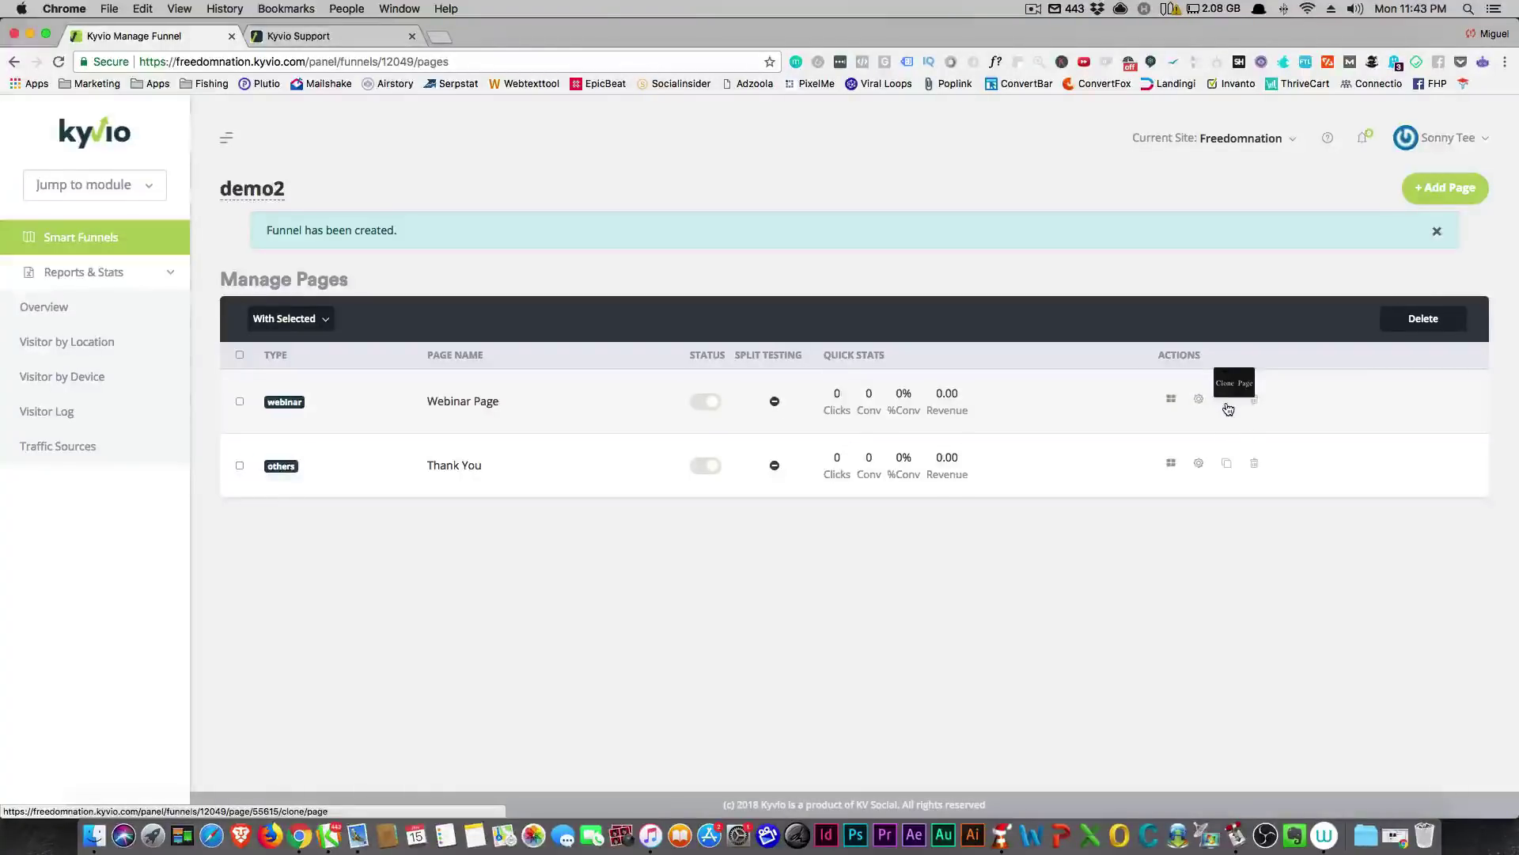
Step: Browse Webinar Page templates, preview Webinar Blue, and close the preview
{"action": "left_click", "coordinate": [1173, 397]}
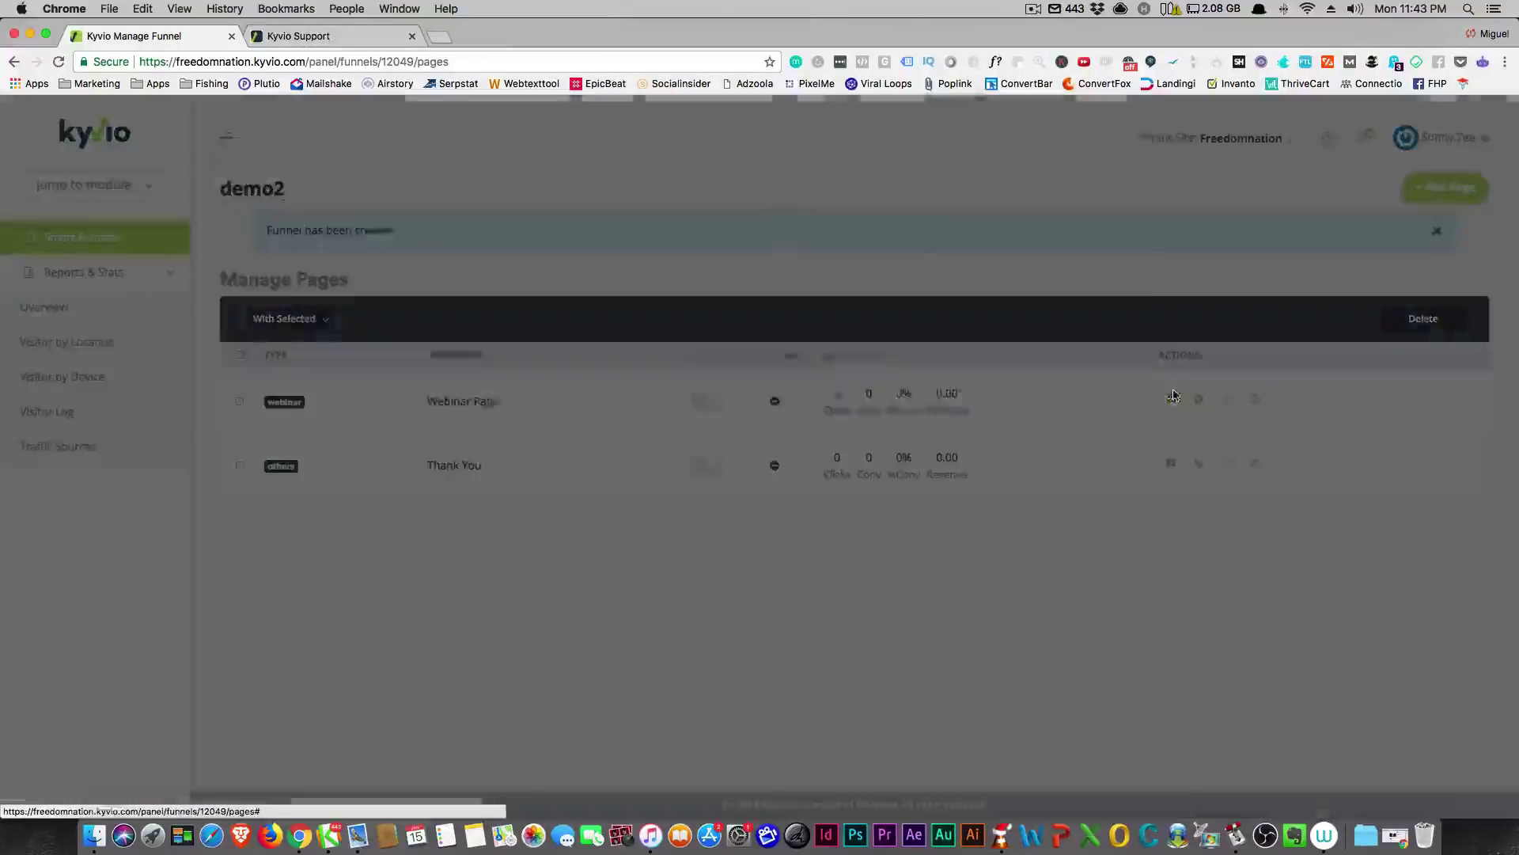
{"action": "mouse_move", "coordinate": [756, 423]}
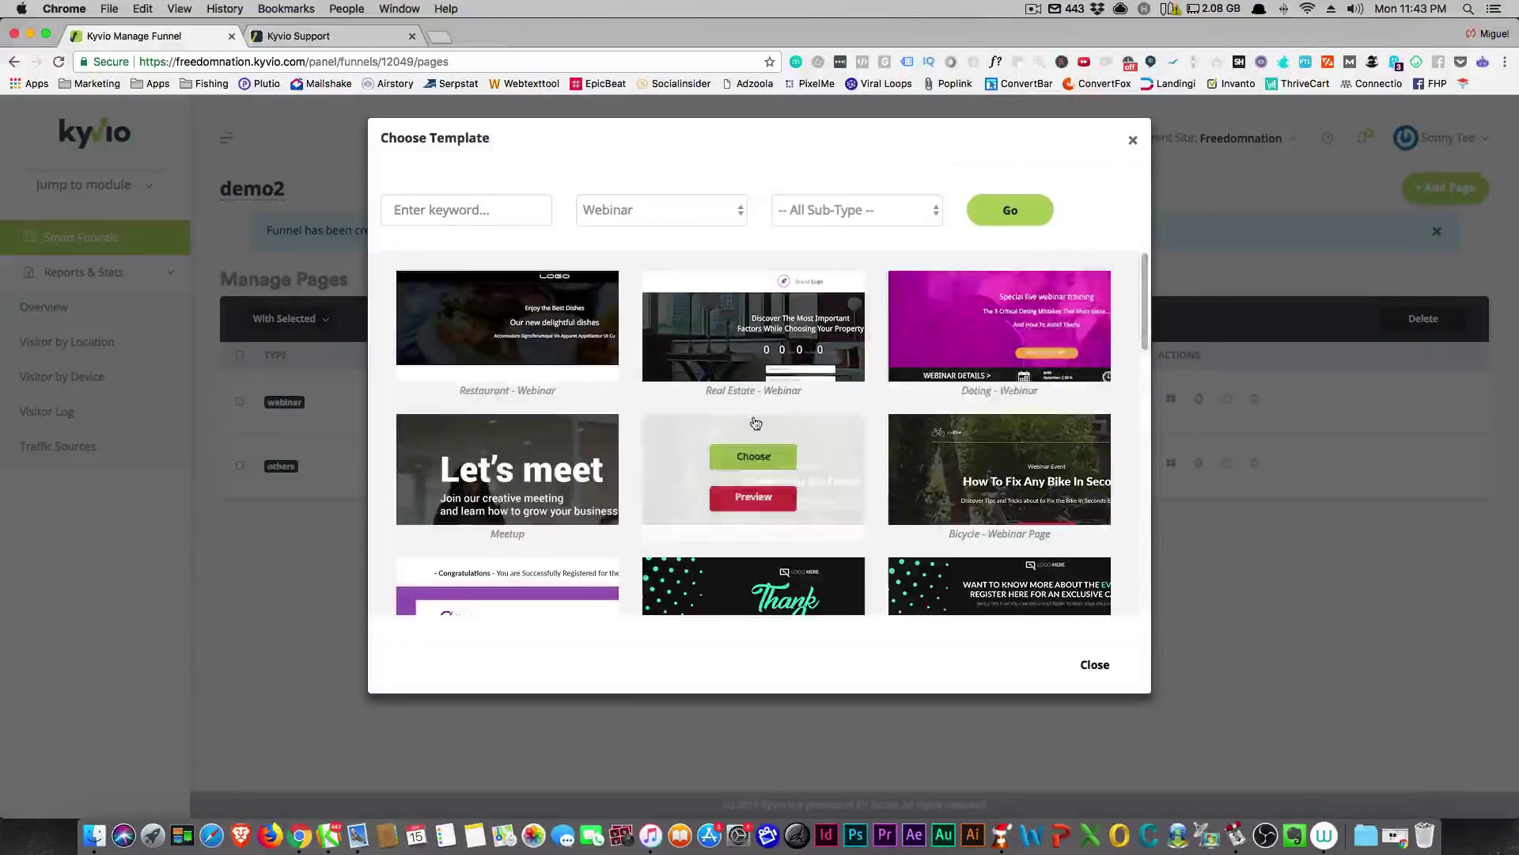
{"action": "scroll", "coordinate": [760, 380], "scroll_direction": "down", "scroll_amount": 10}
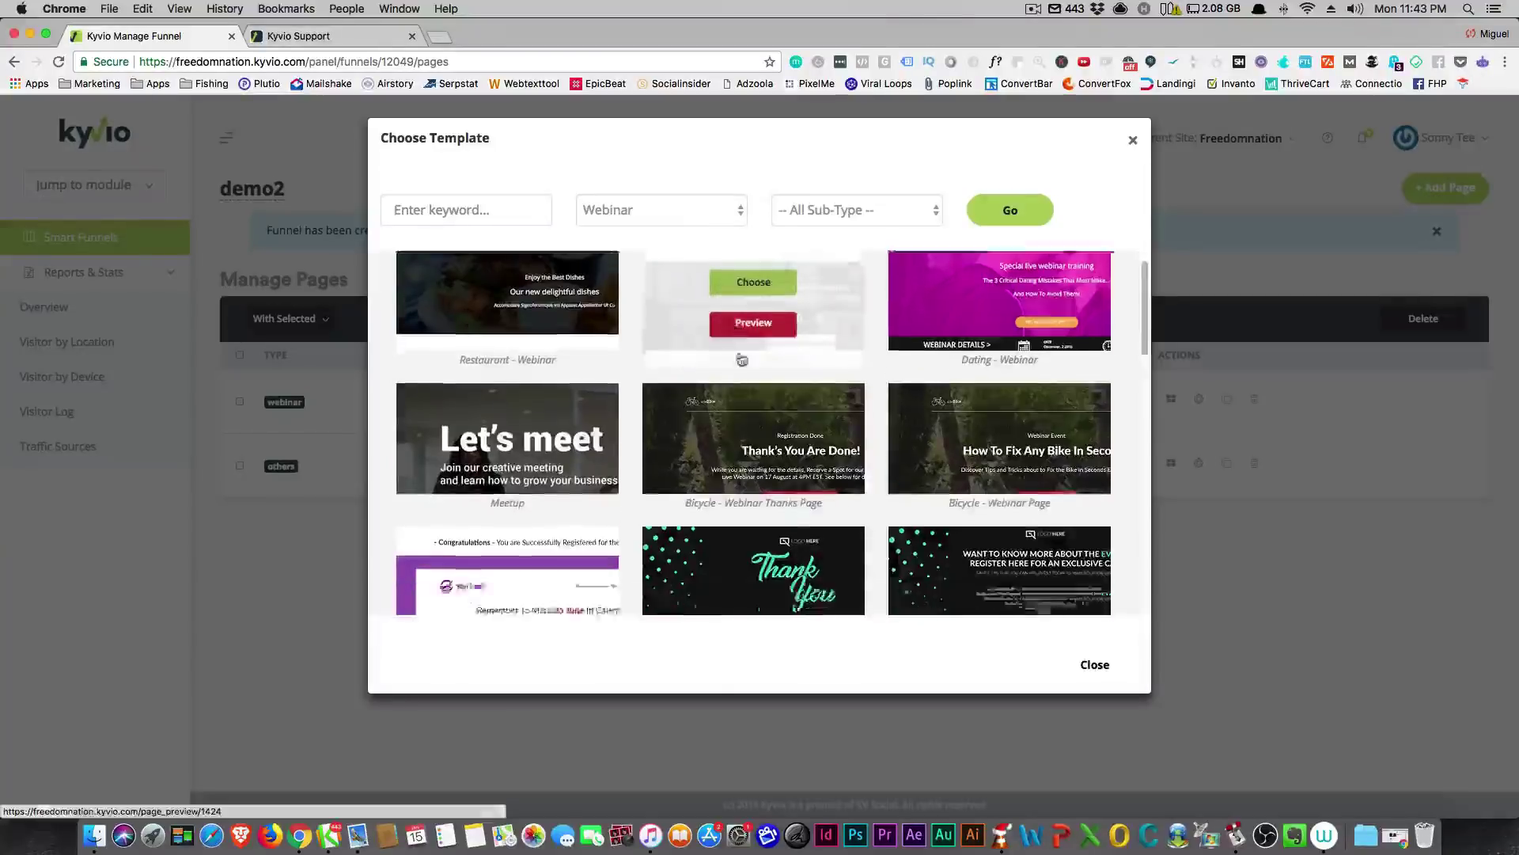
{"action": "scroll", "coordinate": [778, 403], "scroll_direction": "down", "scroll_amount": 5}
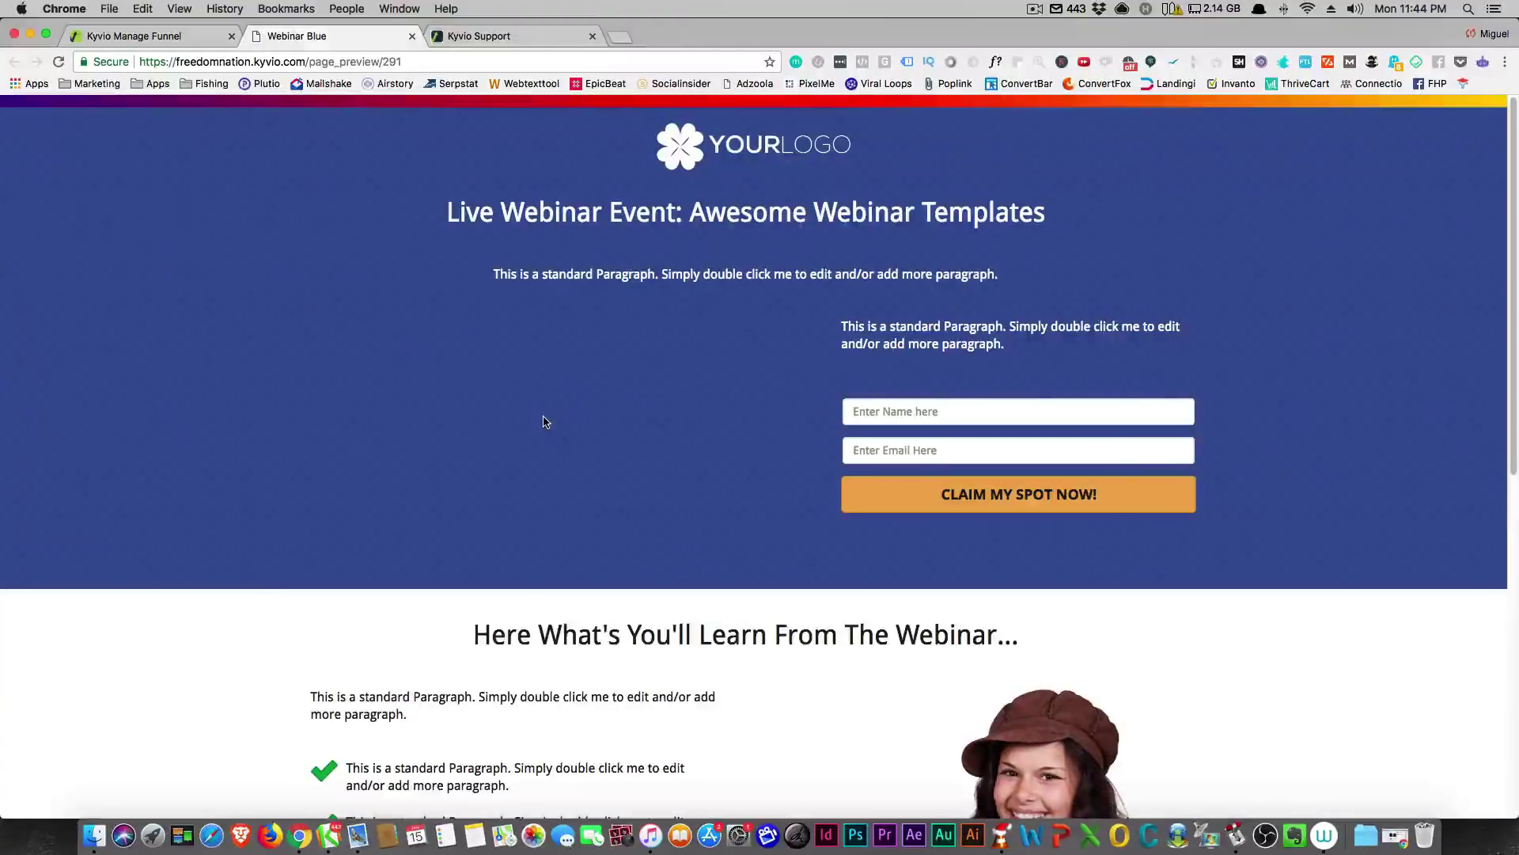
{"action": "scroll", "coordinate": [543, 421], "scroll_direction": "down", "scroll_amount": 8}
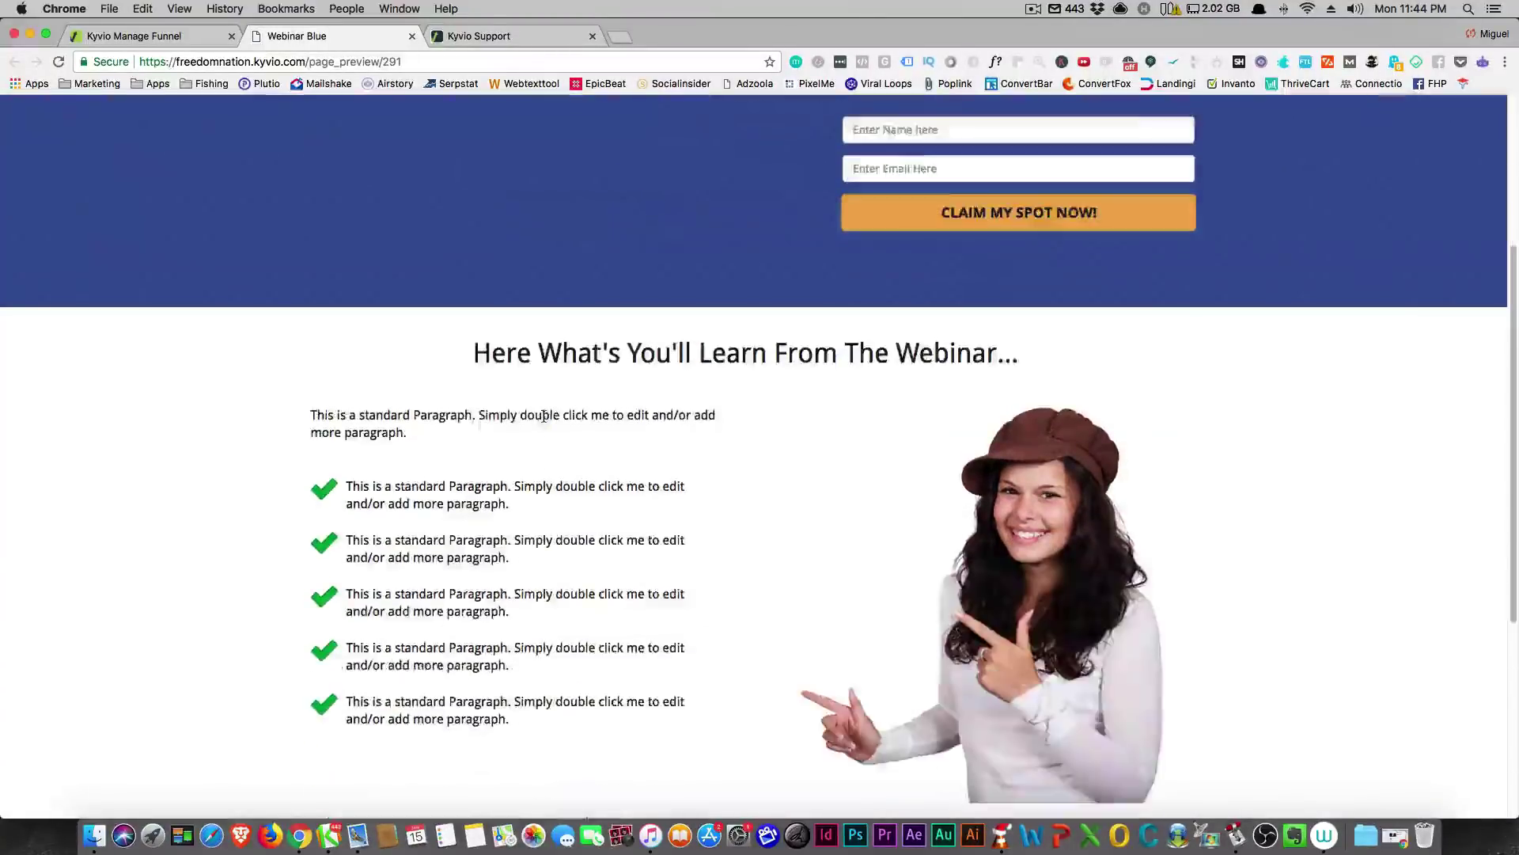
{"action": "scroll", "coordinate": [538, 418], "scroll_direction": "up", "scroll_amount": 10}
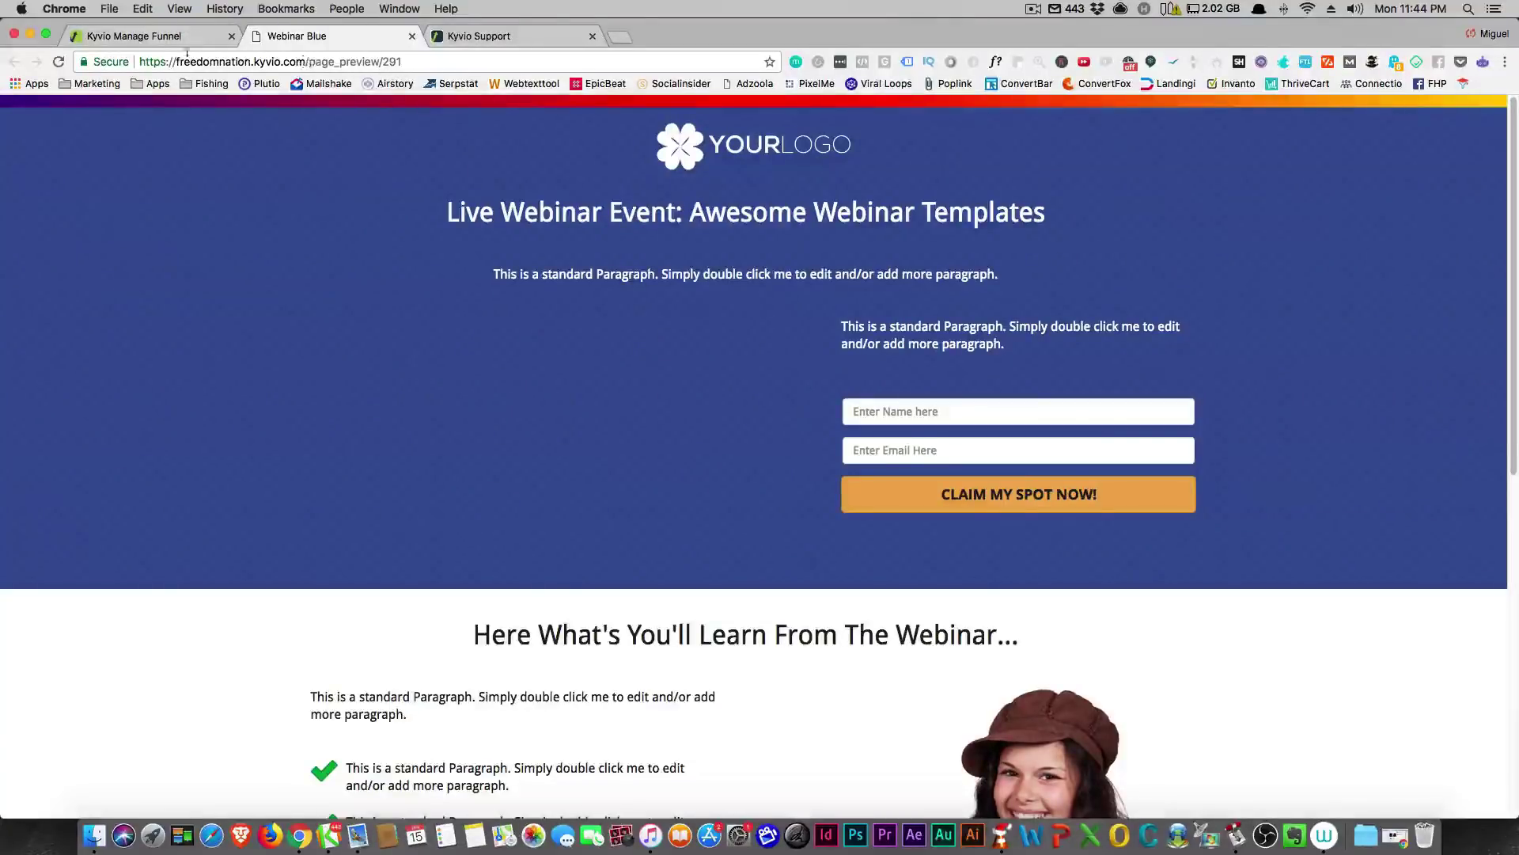
{"action": "left_click", "coordinate": [158, 37]}
{"action": "left_click", "coordinate": [353, 39]}
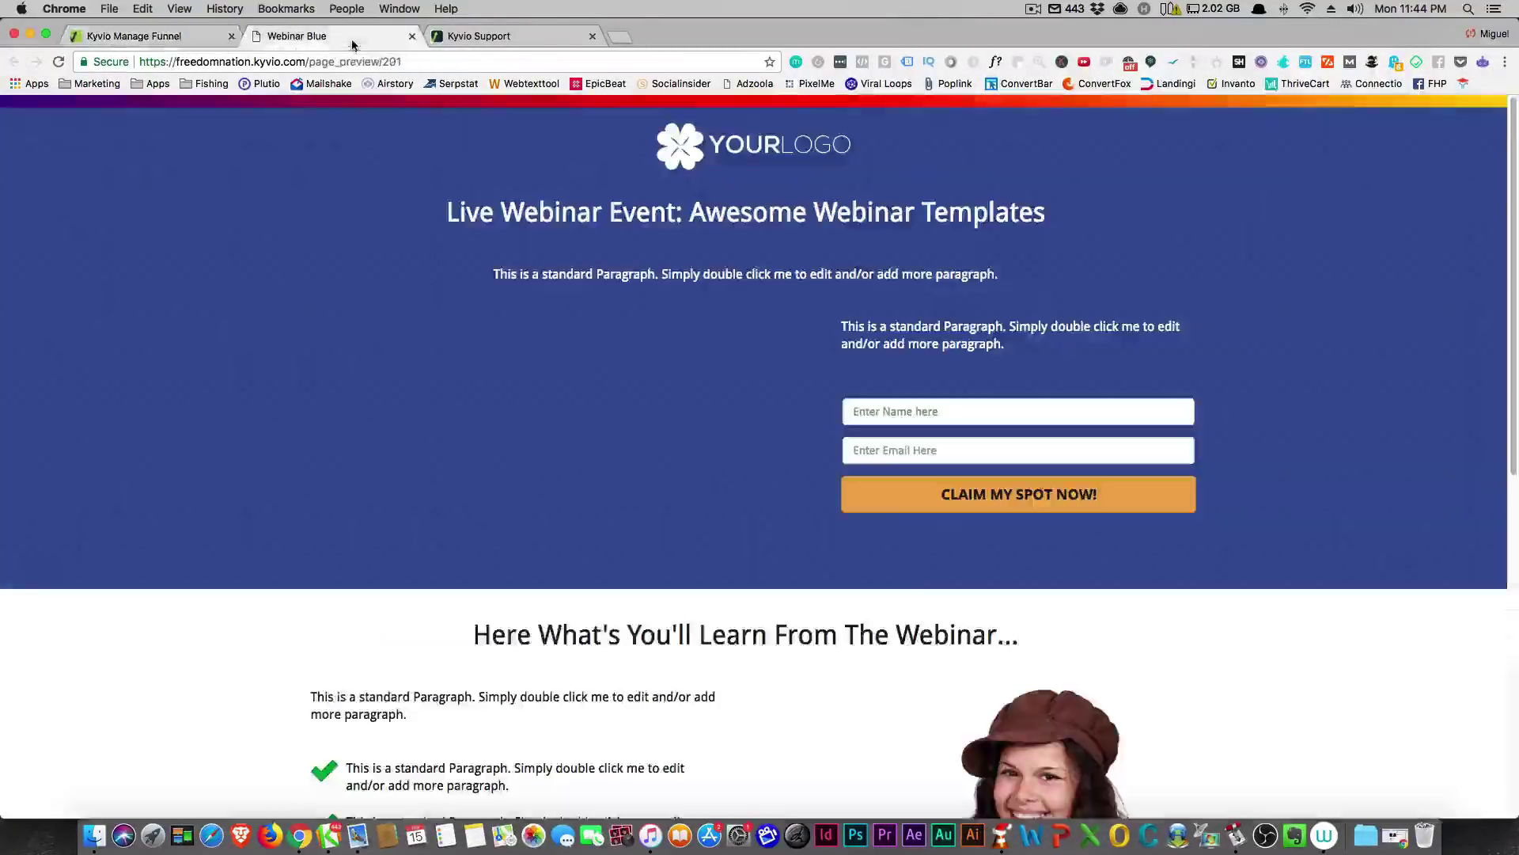
{"action": "left_click", "coordinate": [411, 37]}
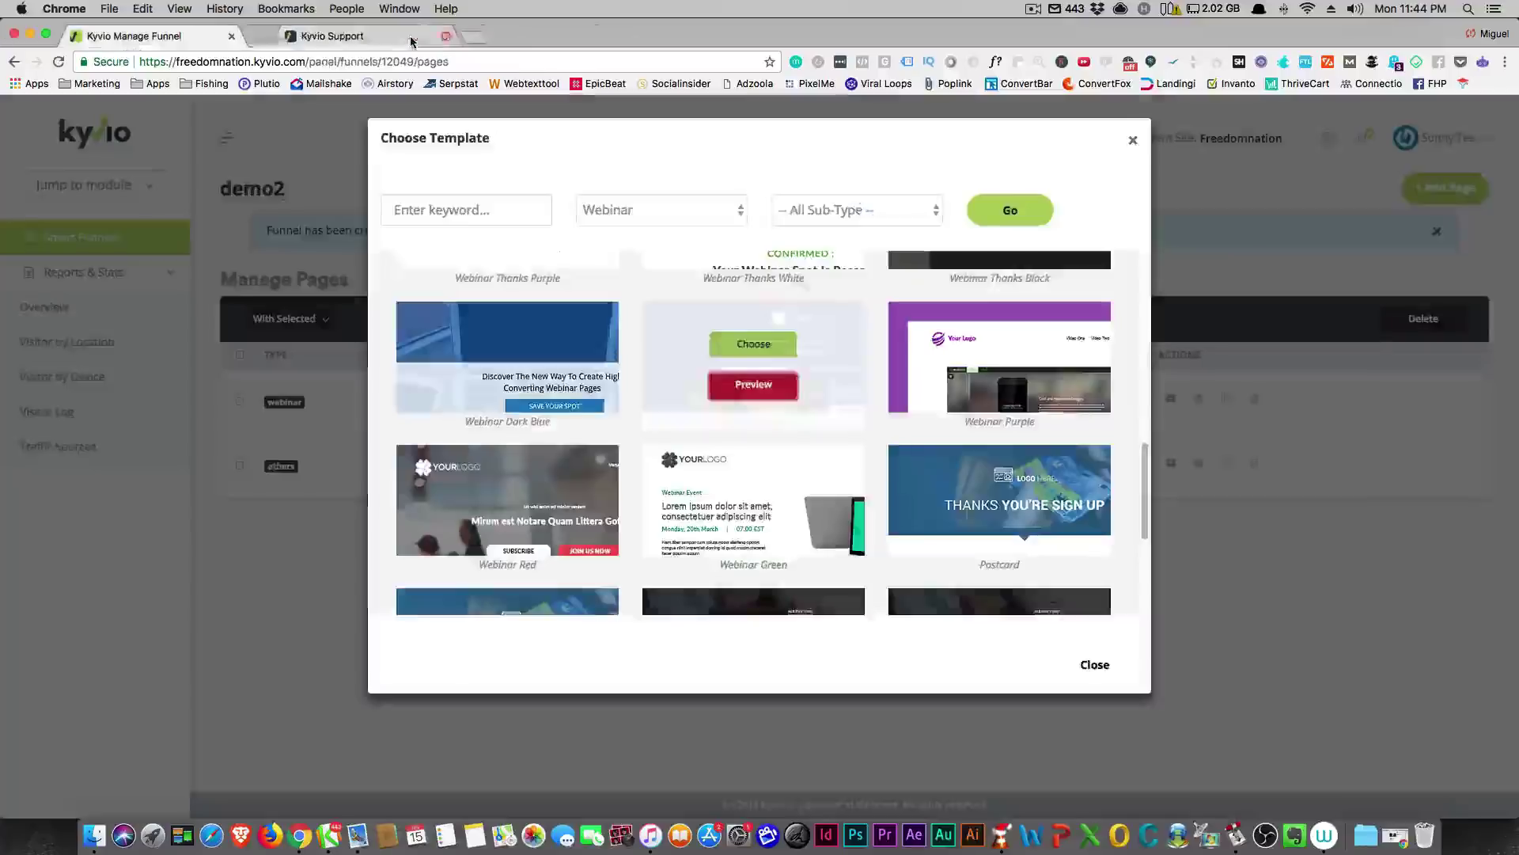
Step: Close the template chooser and go back to the Kyvio dashboard
{"action": "left_click", "coordinate": [1133, 142]}
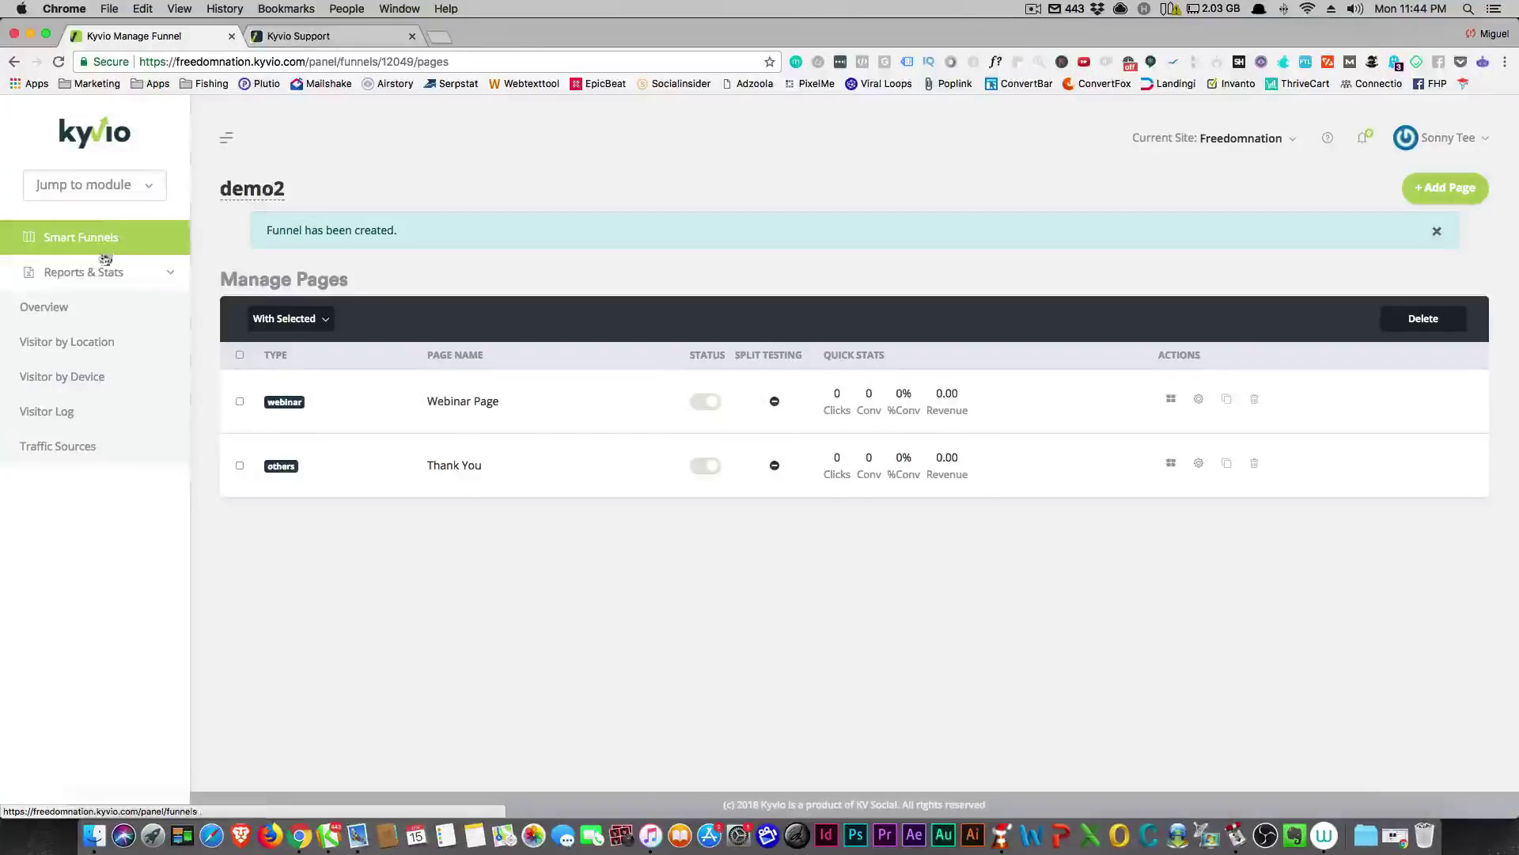
{"action": "left_click", "coordinate": [16, 63]}
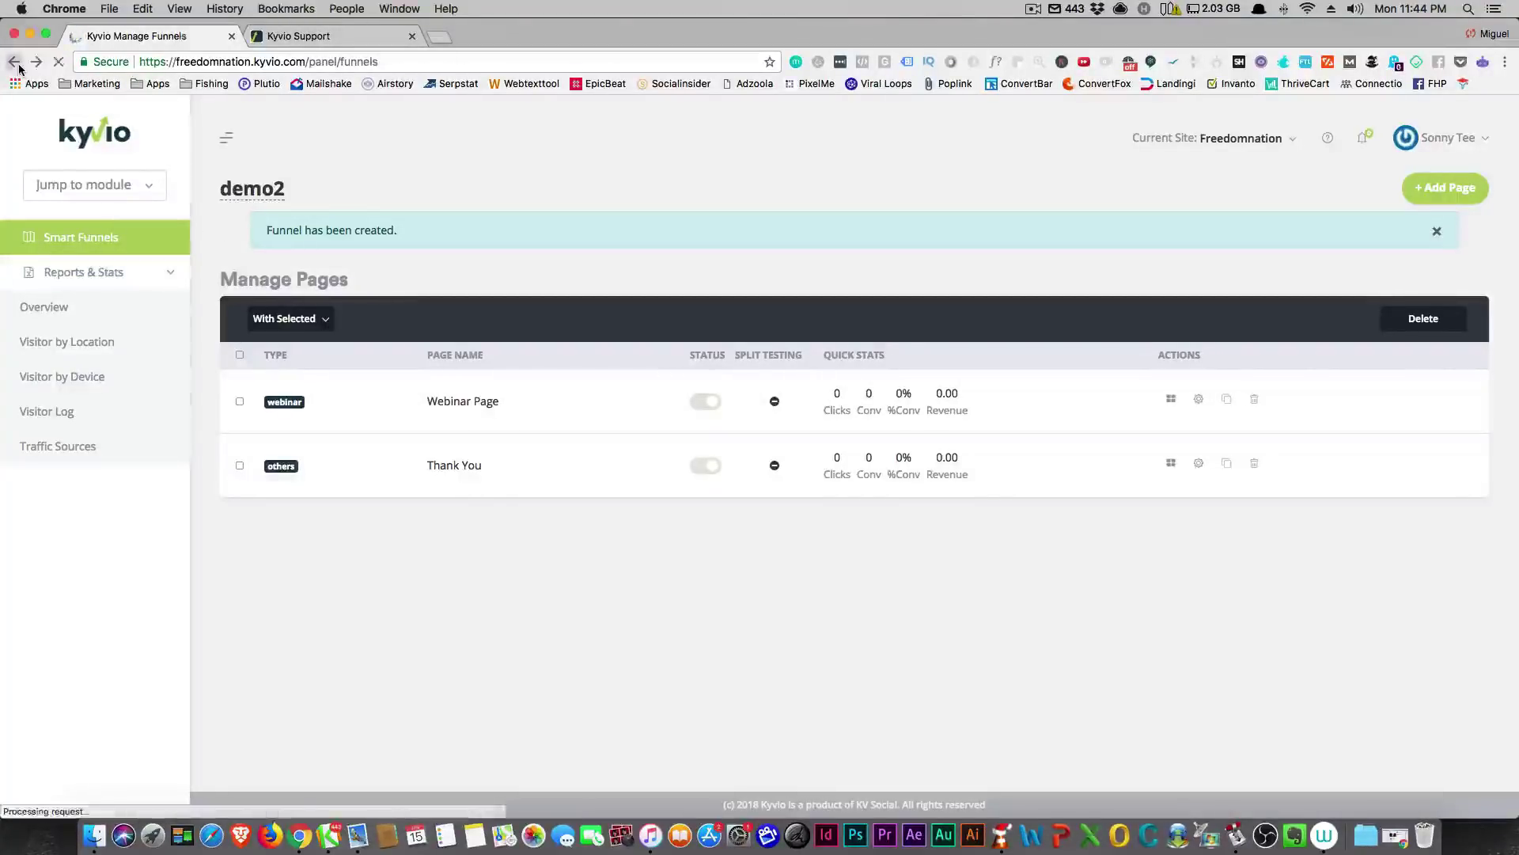
{"action": "left_click", "coordinate": [16, 63]}
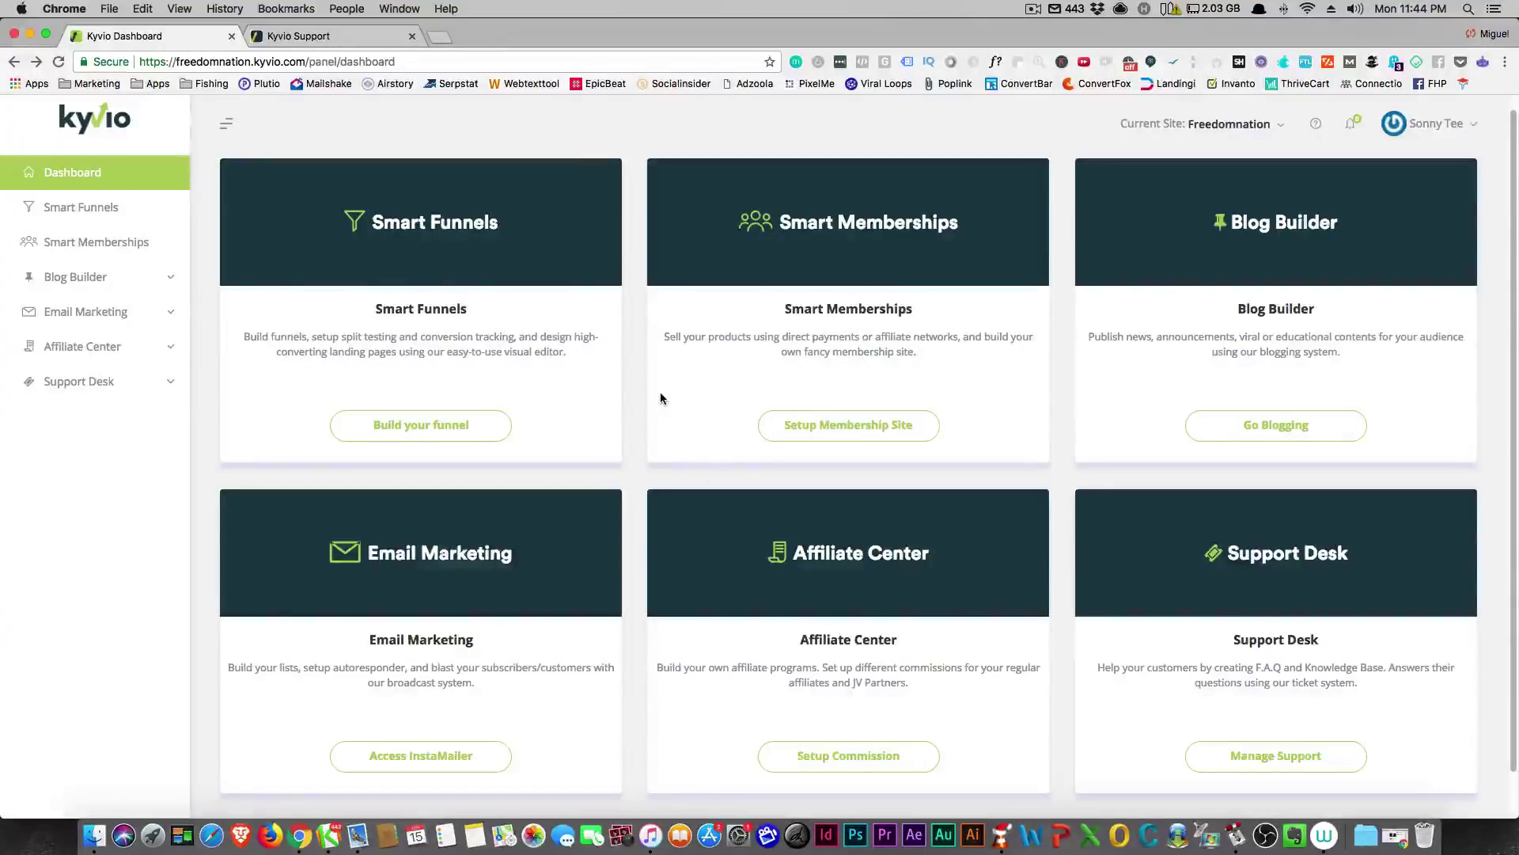
Step: Check the empty membership Products list, return to the dashboard, and open the account menu
{"action": "left_click", "coordinate": [861, 427]}
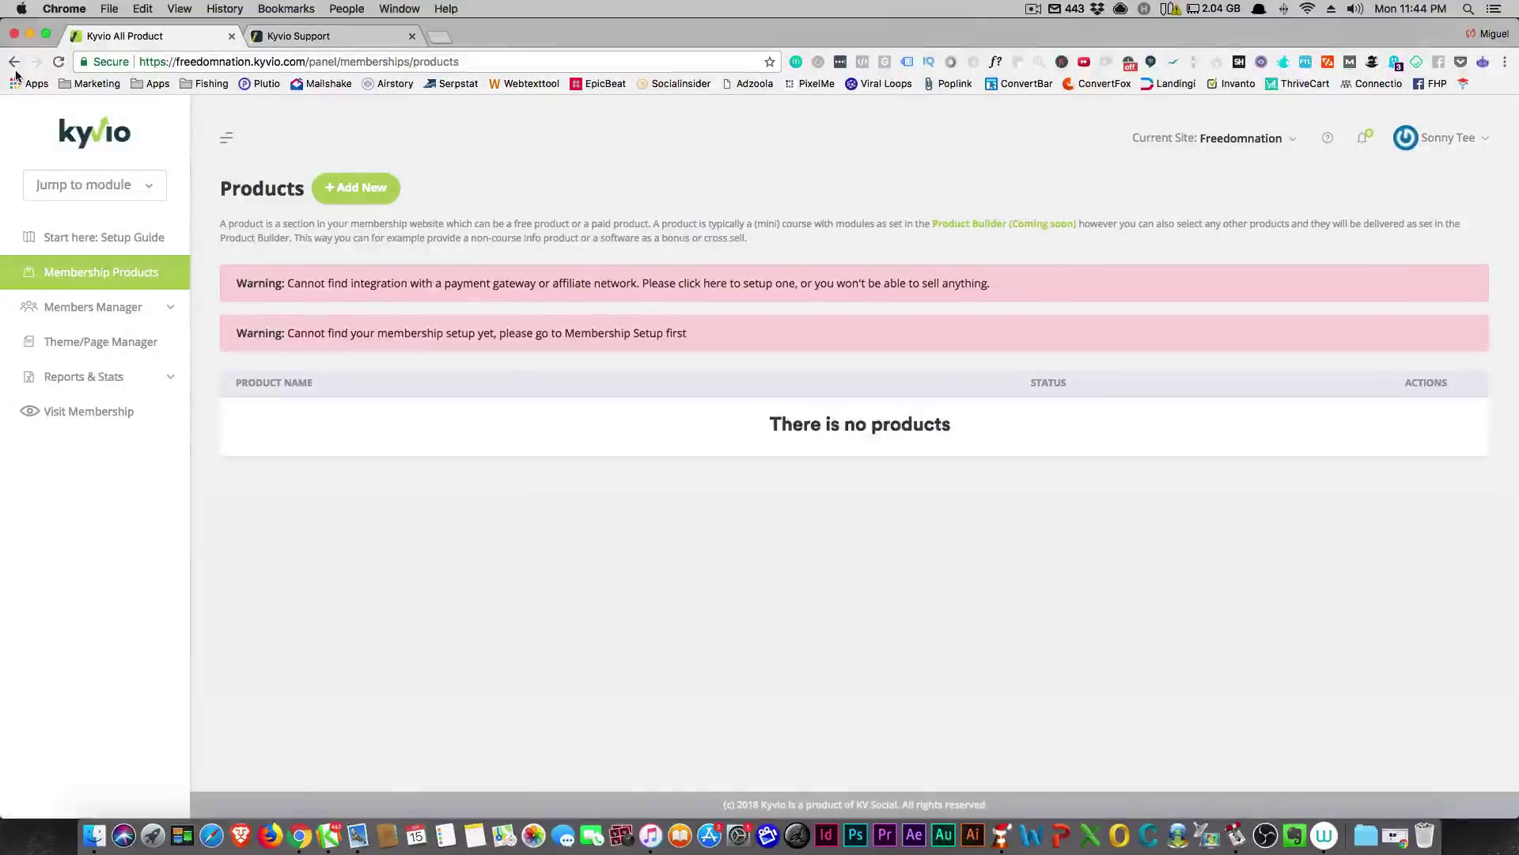
{"action": "left_click", "coordinate": [14, 65]}
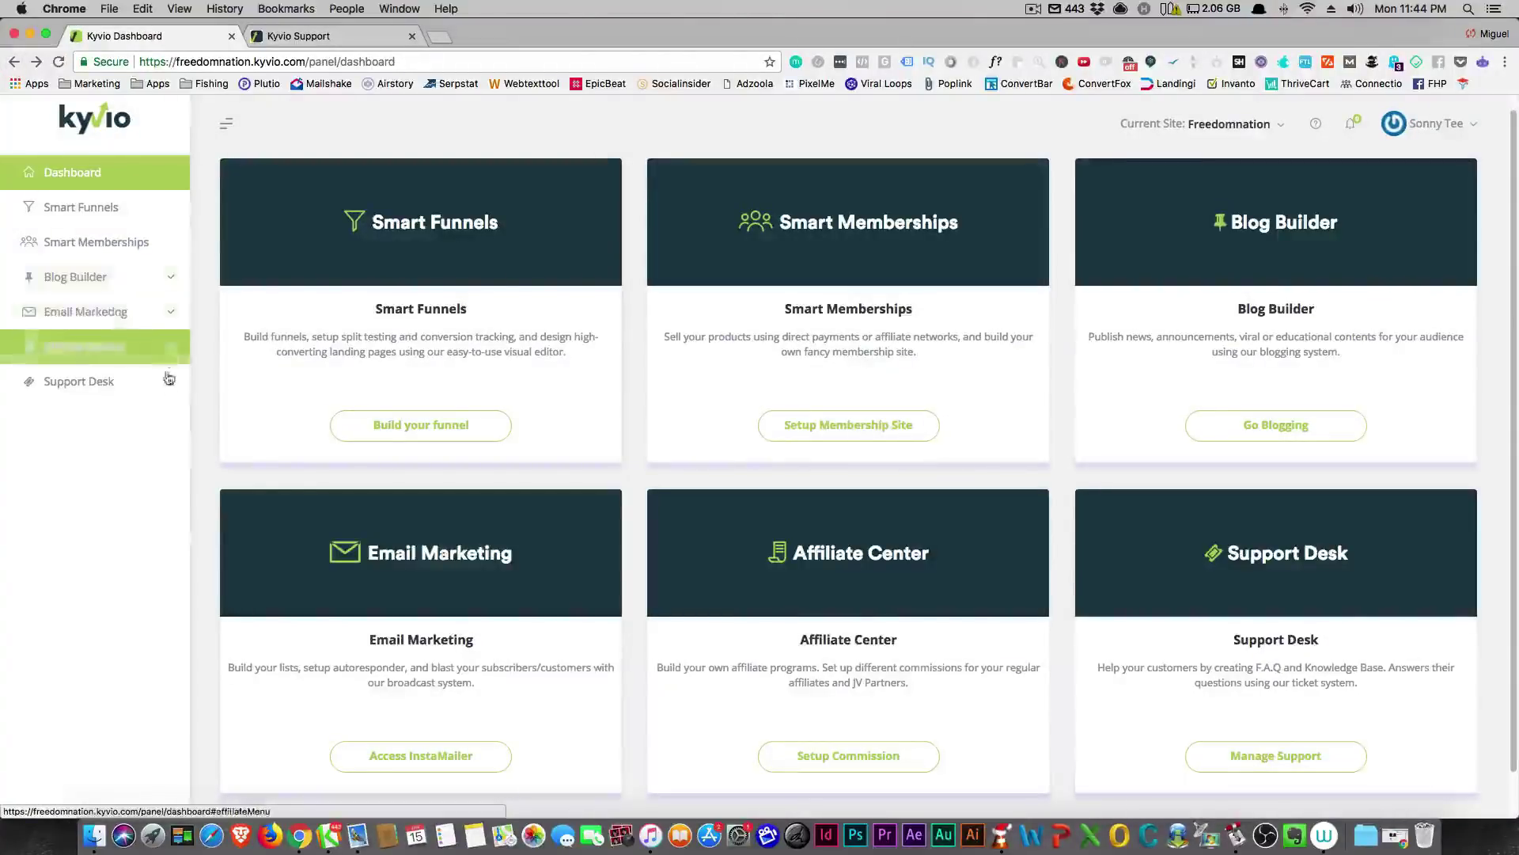
{"action": "left_click", "coordinate": [1466, 125]}
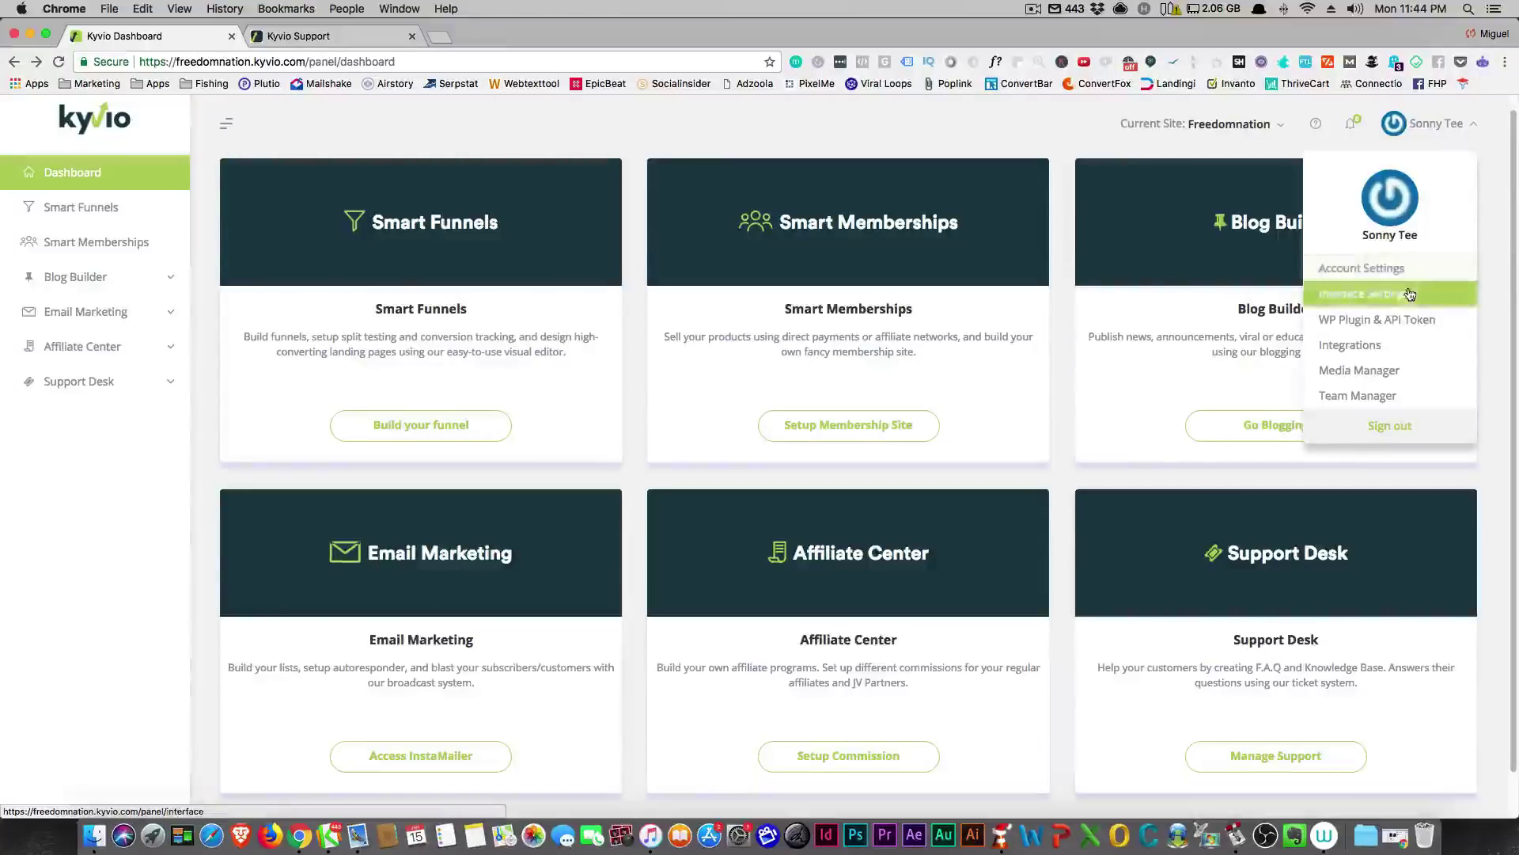
Step: Go to Integrations and start a new integration, reviewing its PayPal provider fields
{"action": "left_click", "coordinate": [1414, 349]}
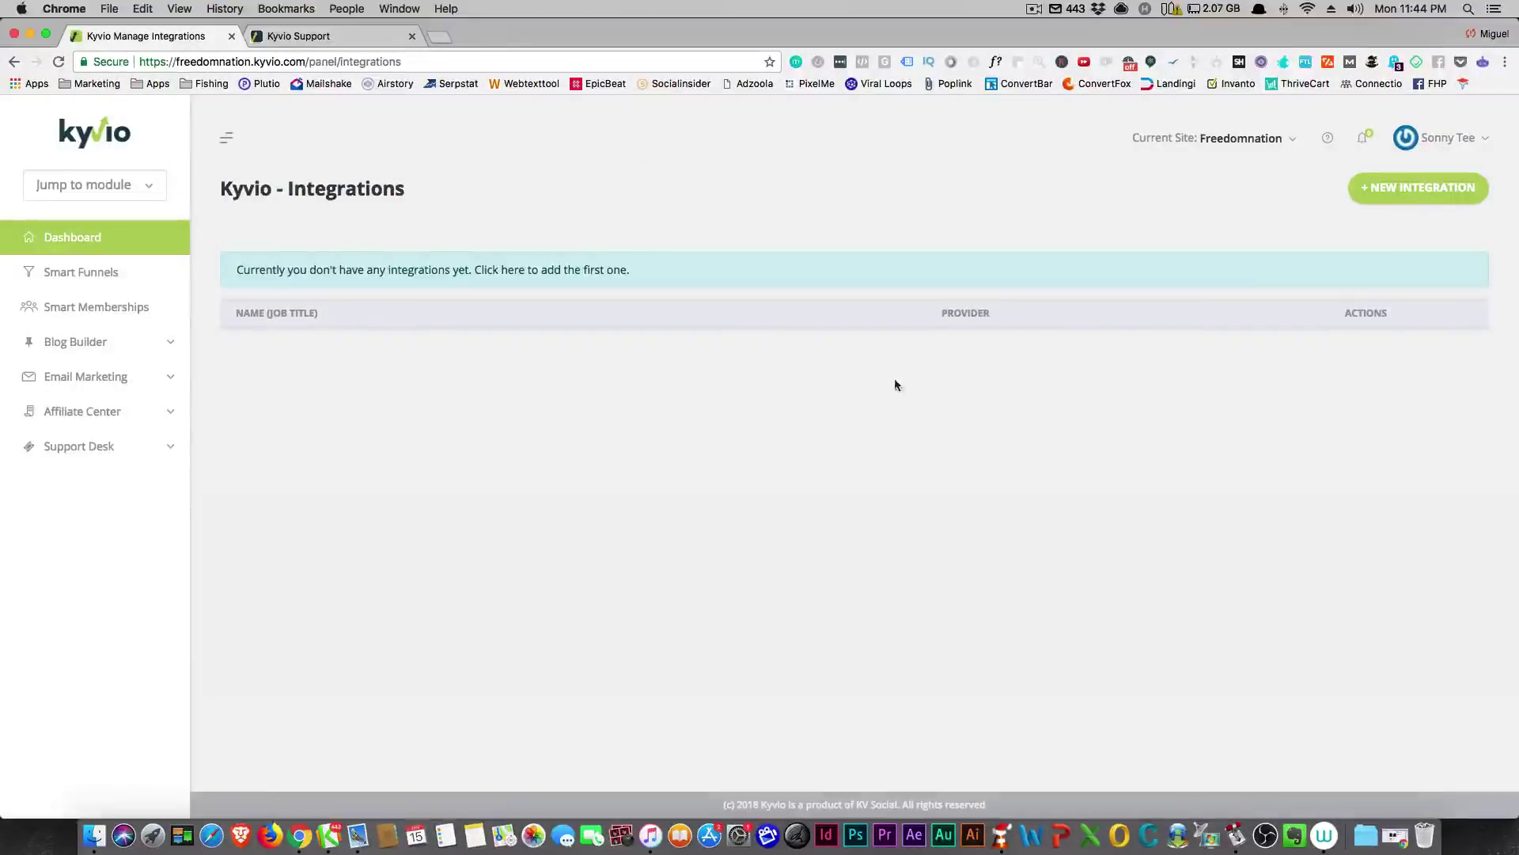
{"action": "left_click", "coordinate": [1421, 190]}
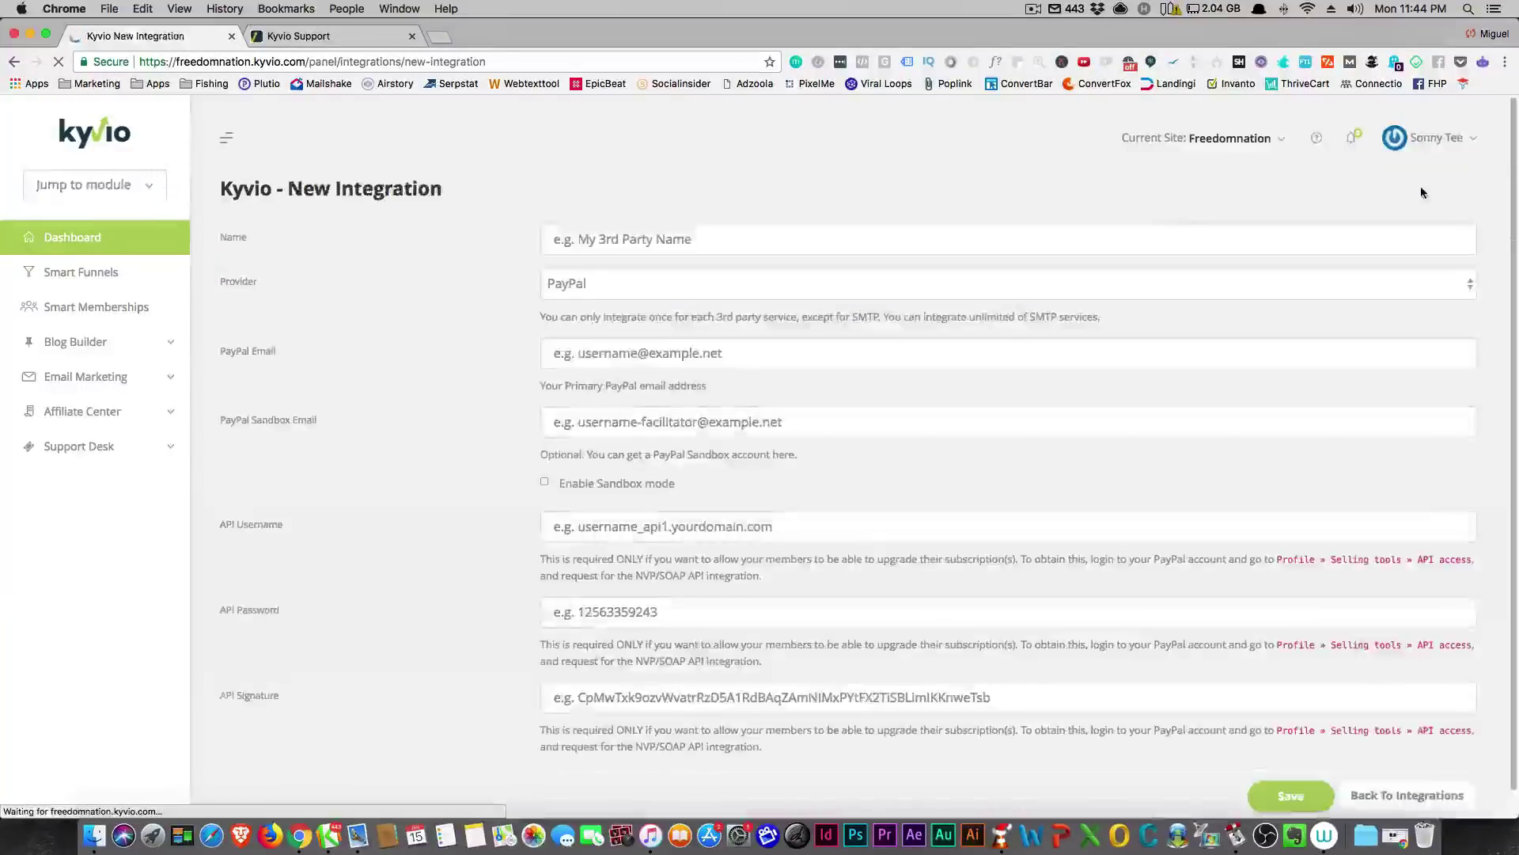
{"action": "scroll", "coordinate": [393, 289], "scroll_direction": "down", "scroll_amount": 1}
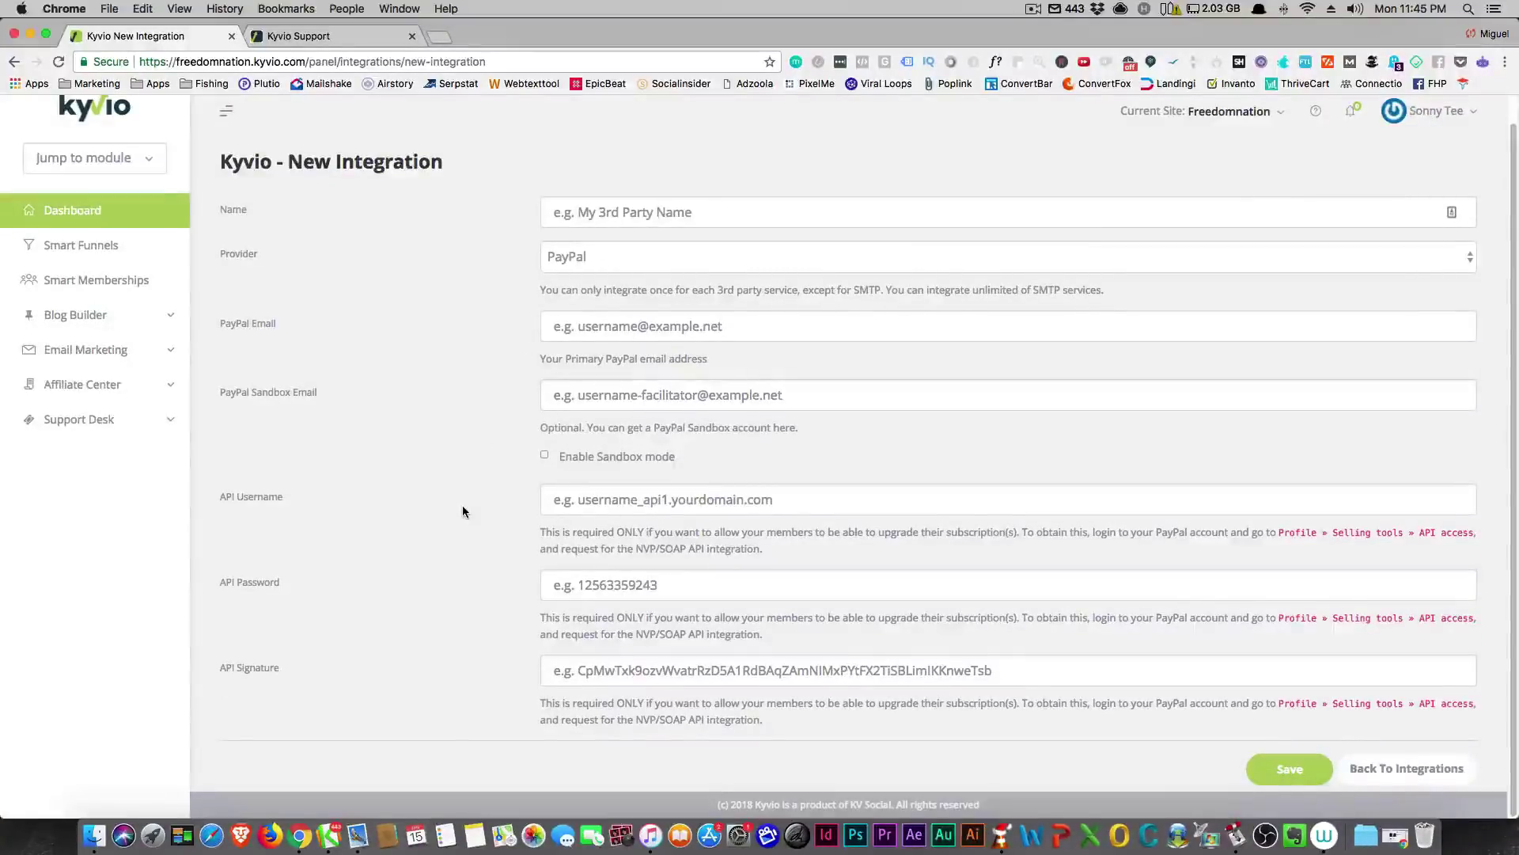
{"action": "scroll", "coordinate": [463, 498], "scroll_direction": "up", "scroll_amount": 1}
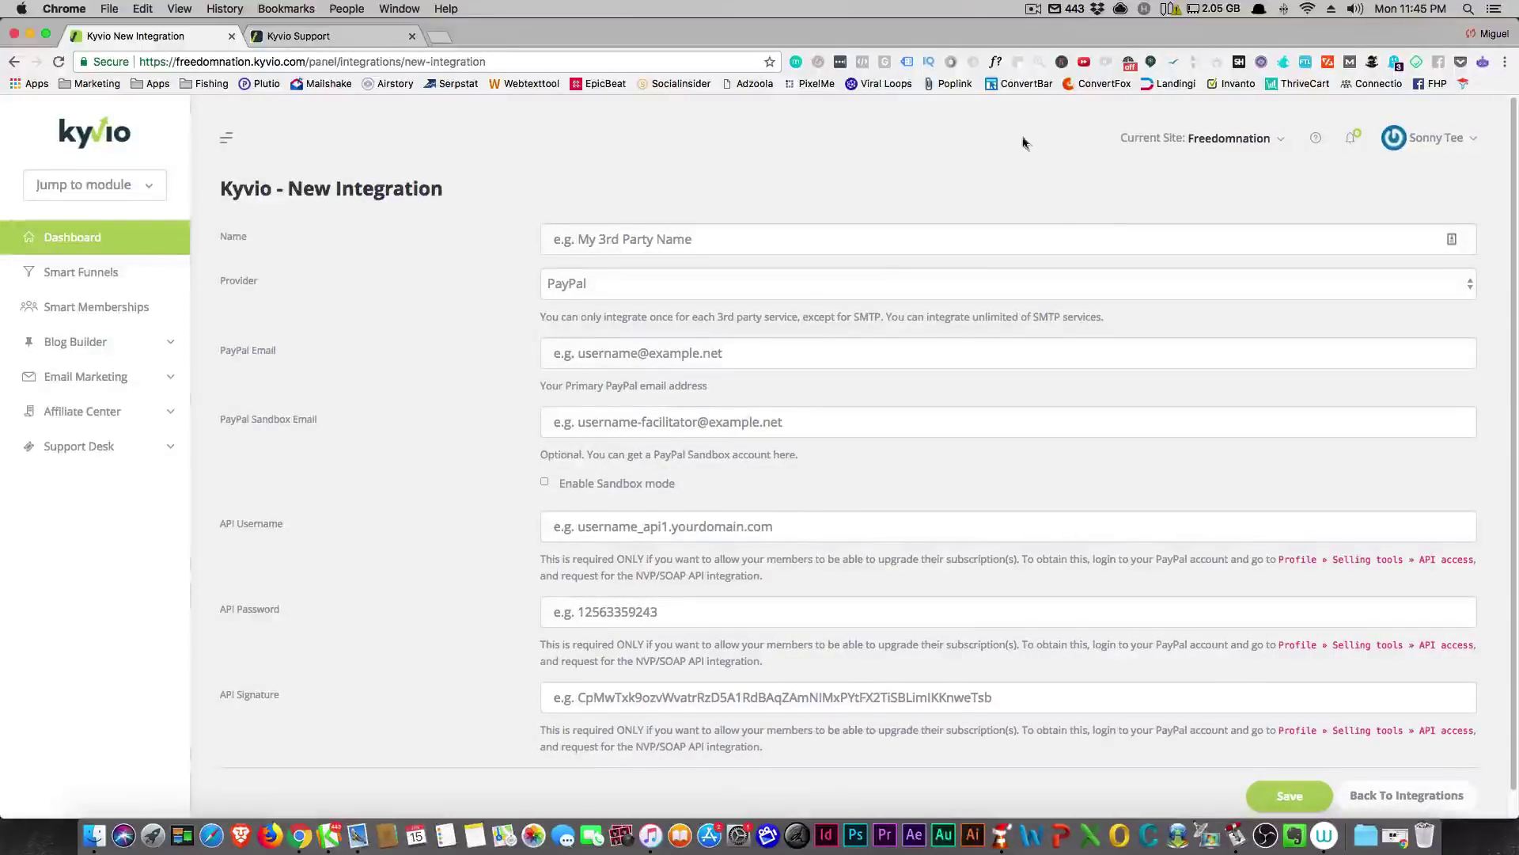
{"action": "left_click", "coordinate": [1475, 140]}
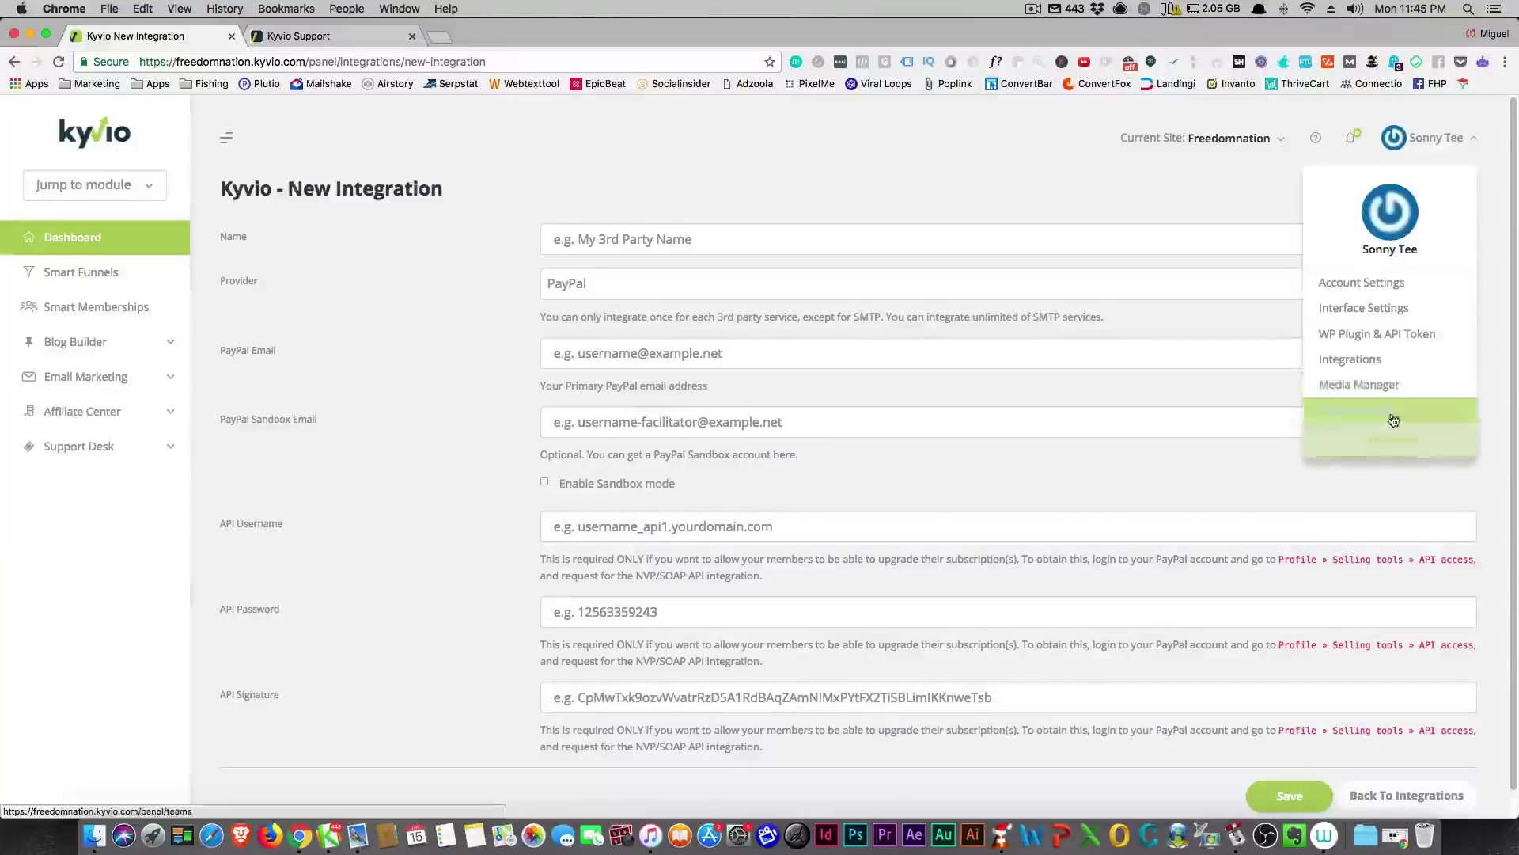
Step: Close the account menu and open Smart Funnels, listing demo and demo2
{"action": "left_click", "coordinate": [796, 171]}
{"action": "left_click", "coordinate": [61, 270]}
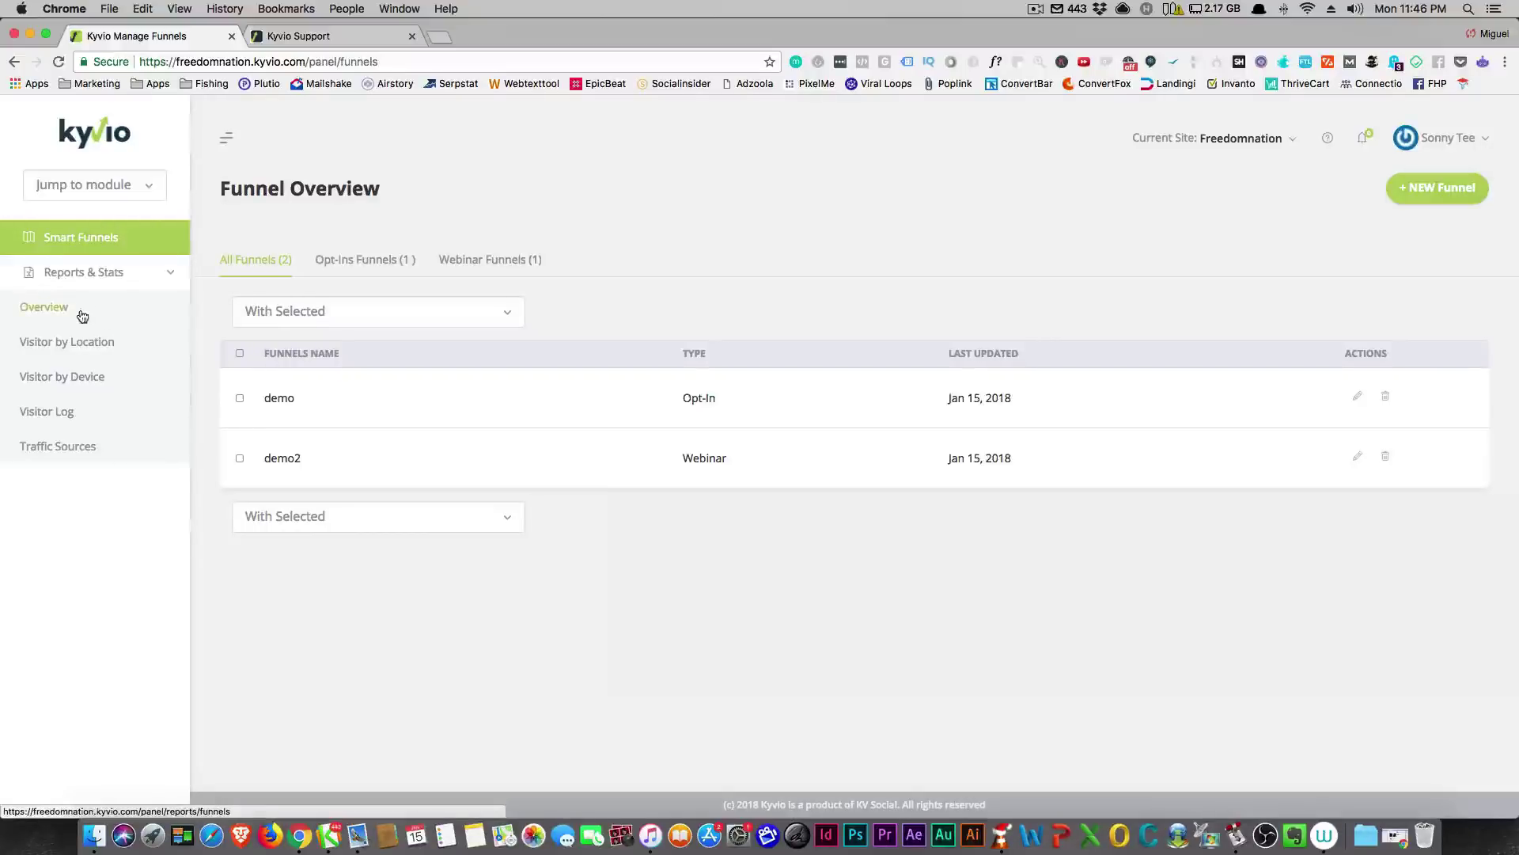
Step: Switch to Smart Memberships and try adding a new product; it's blocked pending a gateway or affiliate integration
{"action": "left_click", "coordinate": [116, 194]}
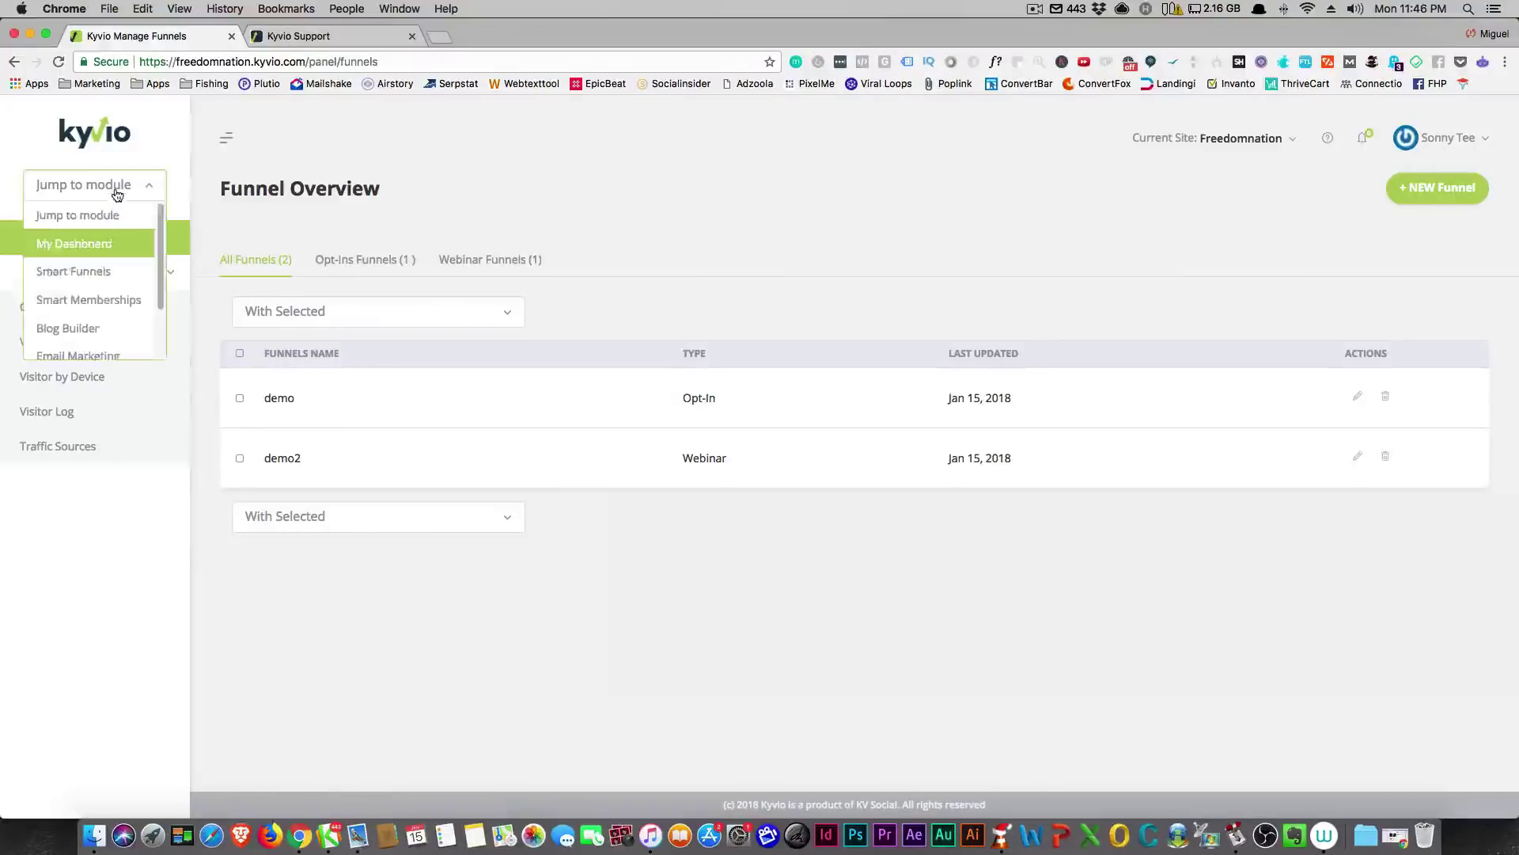
{"action": "scroll", "coordinate": [164, 279], "scroll_direction": "down", "scroll_amount": 2}
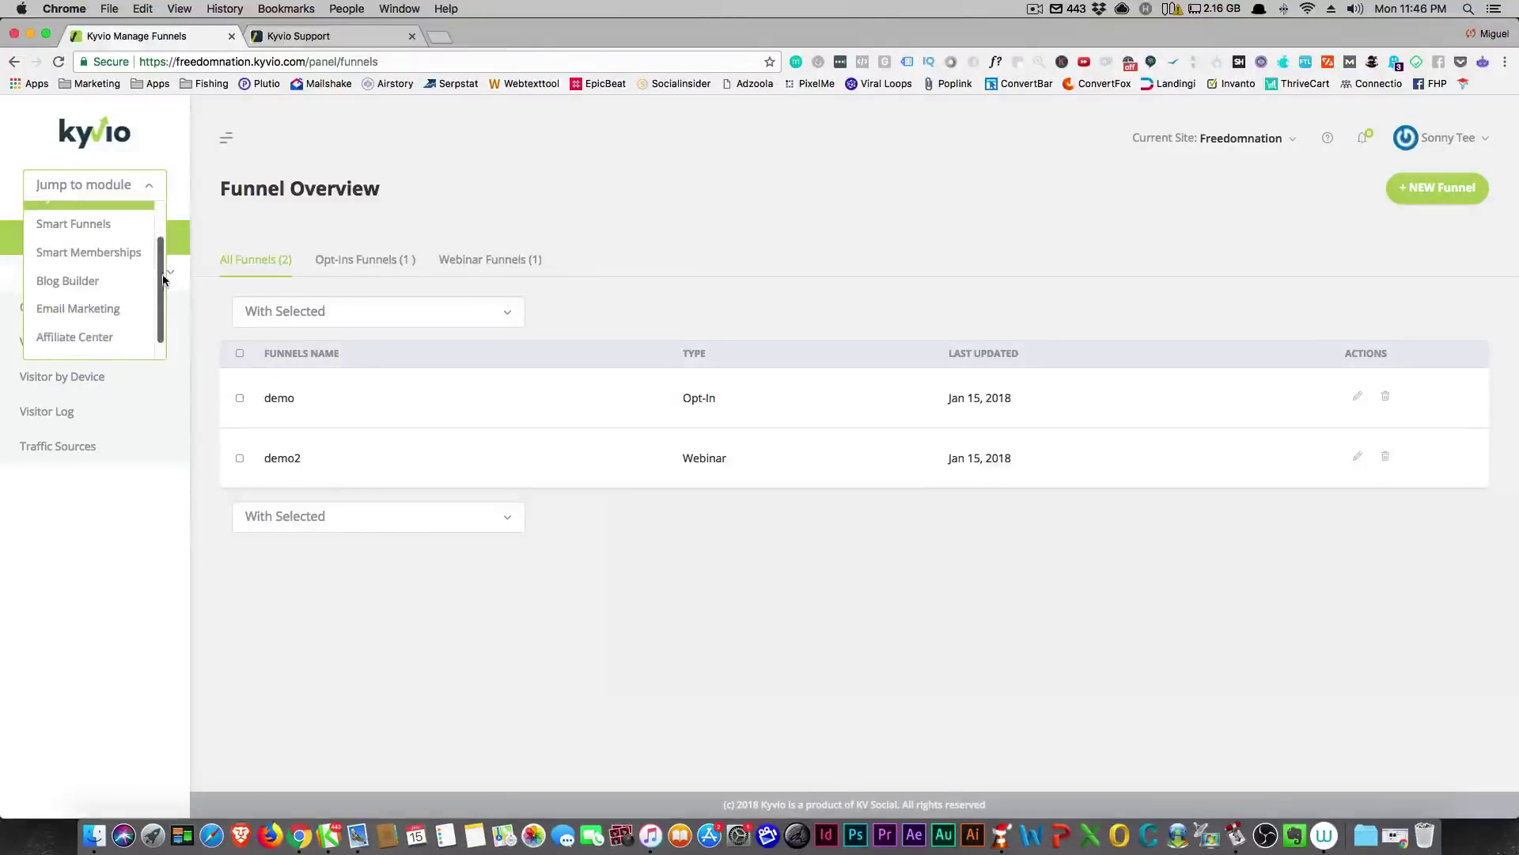
{"action": "scroll", "coordinate": [164, 279], "scroll_direction": "down", "scroll_amount": 1}
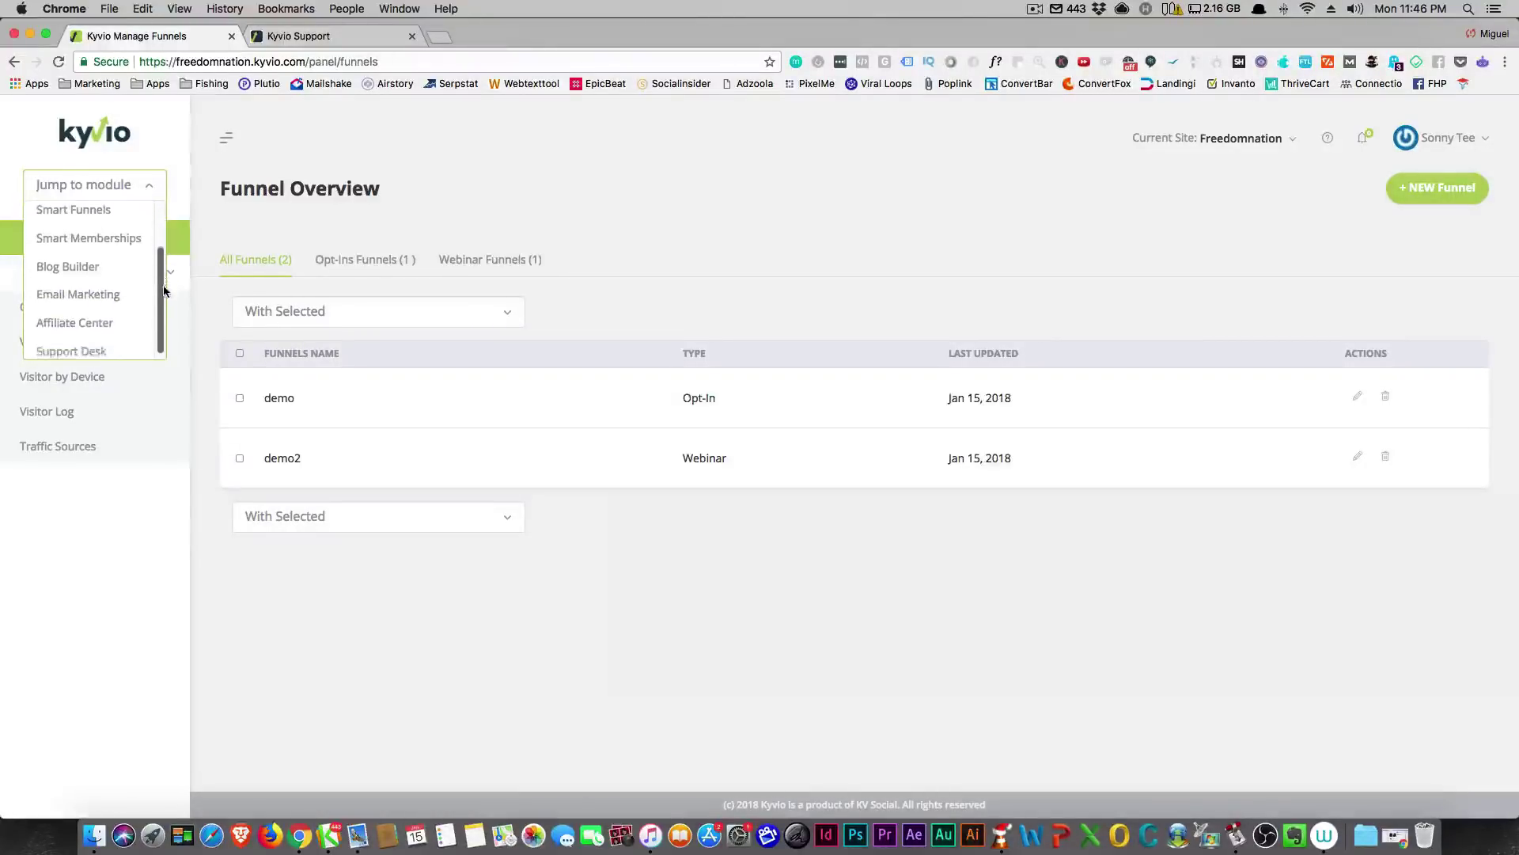
{"action": "left_click", "coordinate": [120, 237]}
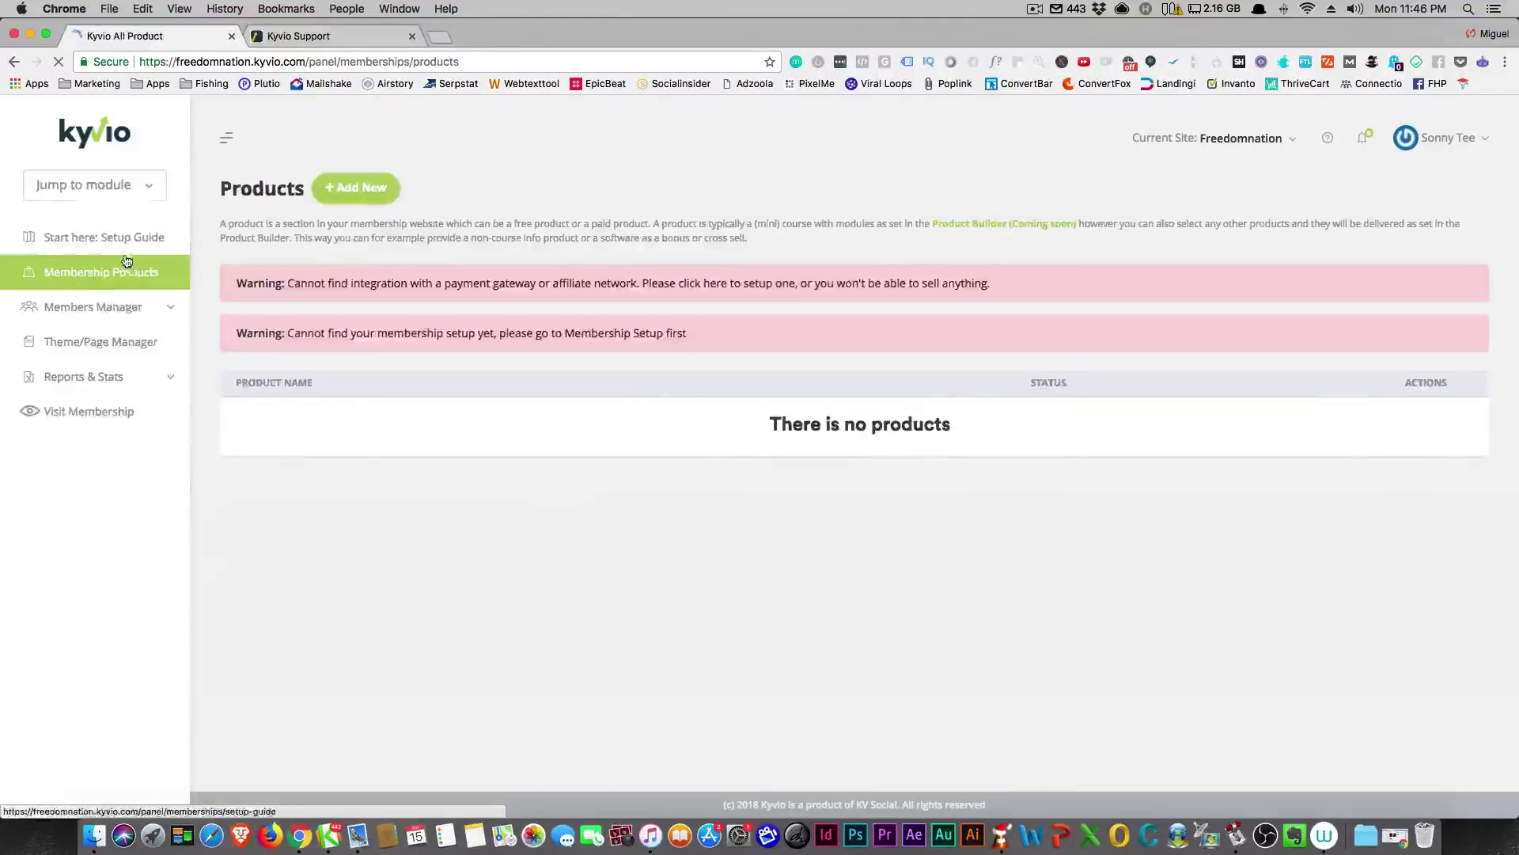
{"action": "left_click", "coordinate": [358, 198]}
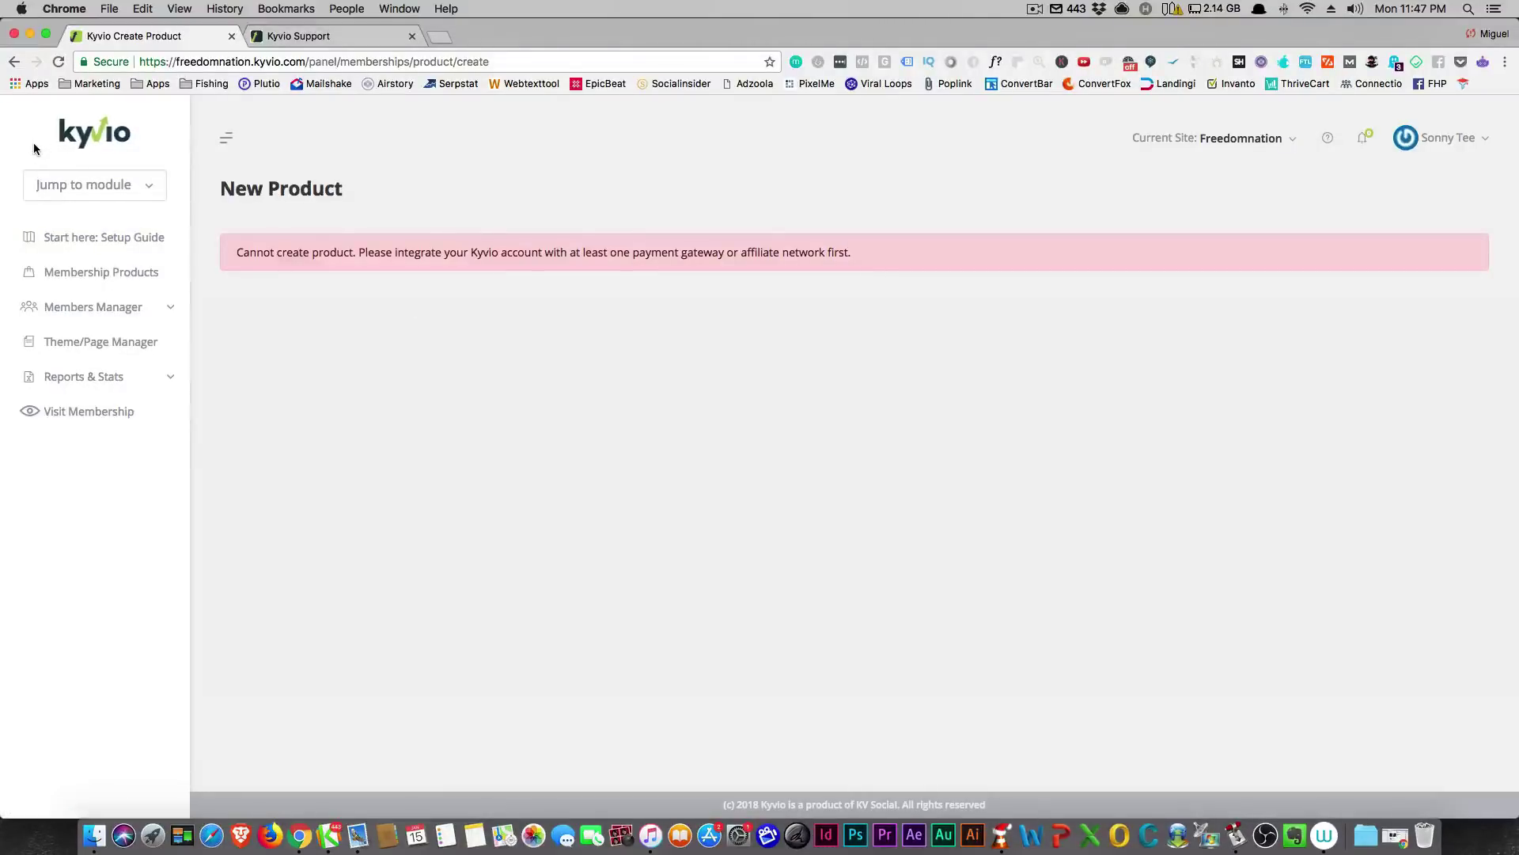
Step: Clear the accidental text selection over the sidebar logo
{"action": "left_click_drag", "start_coordinate": [34, 141], "coordinate": [133, 145]}
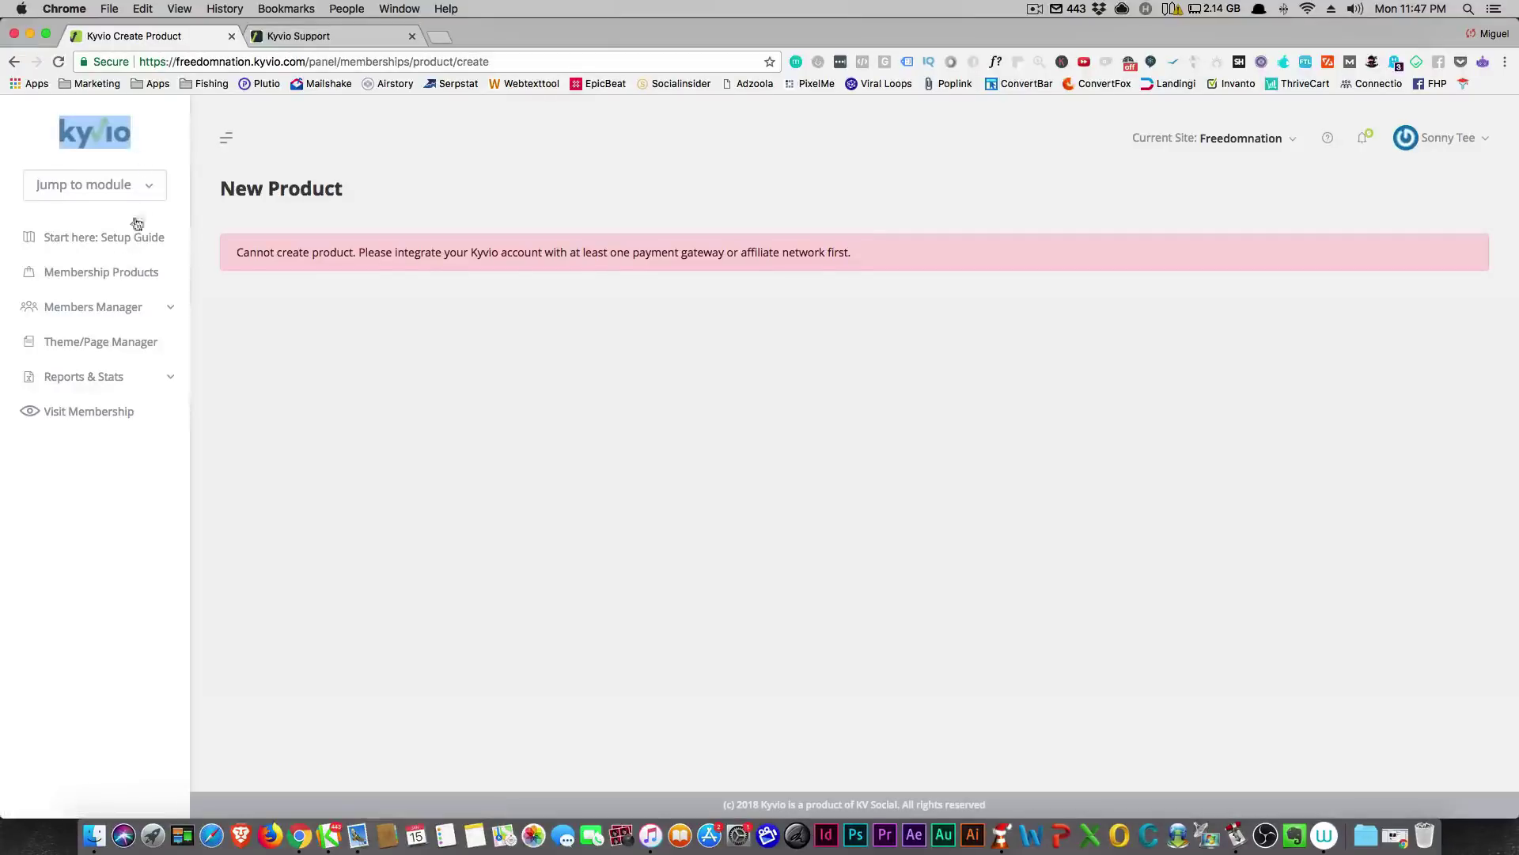
{"action": "left_click", "coordinate": [55, 581]}
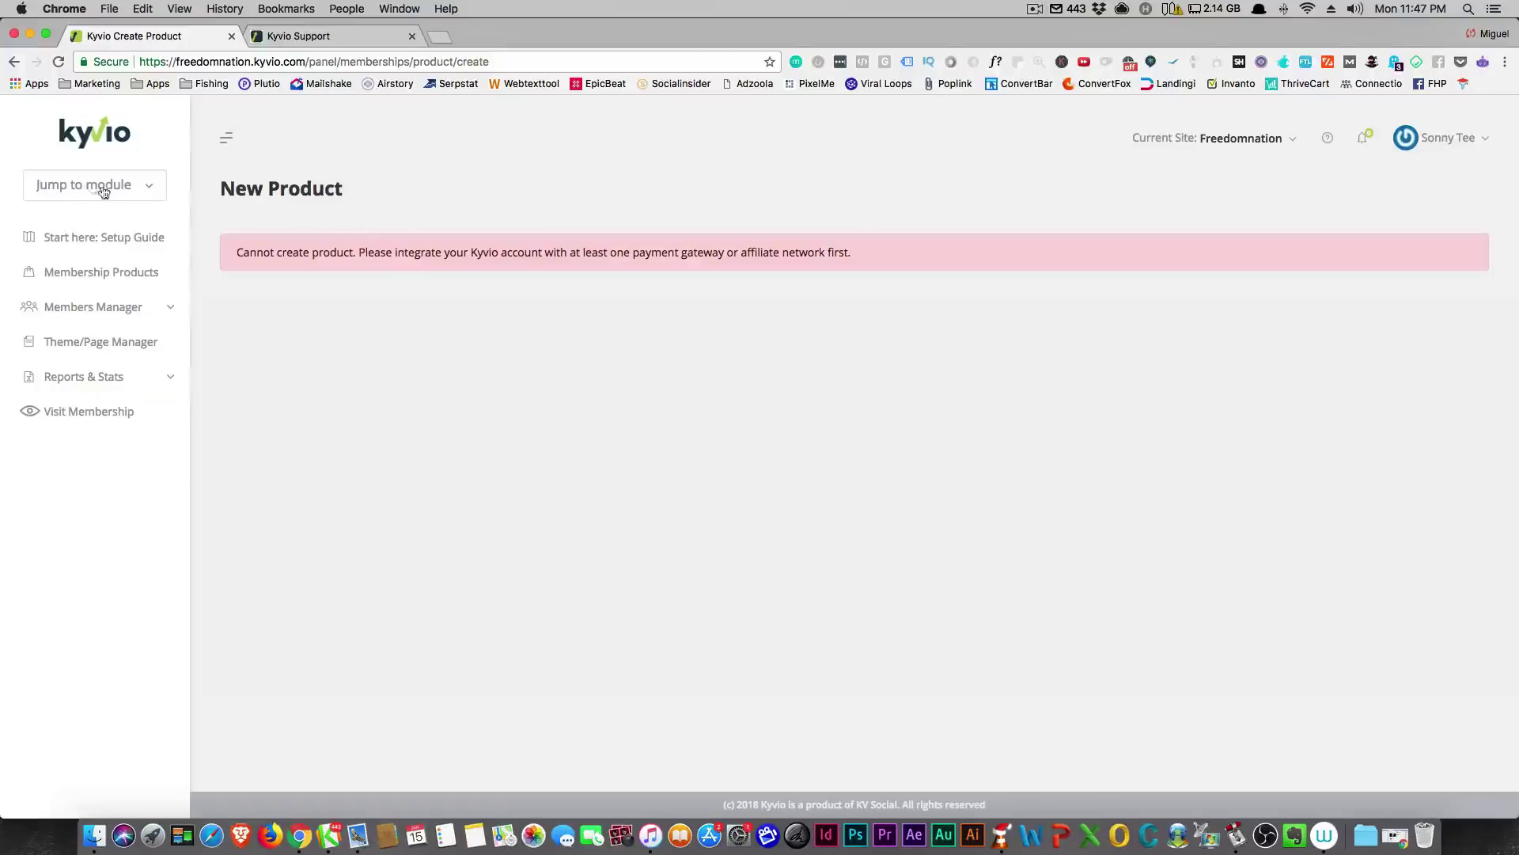
{"action": "left_click_drag", "start_coordinate": [45, 131], "coordinate": [133, 144]}
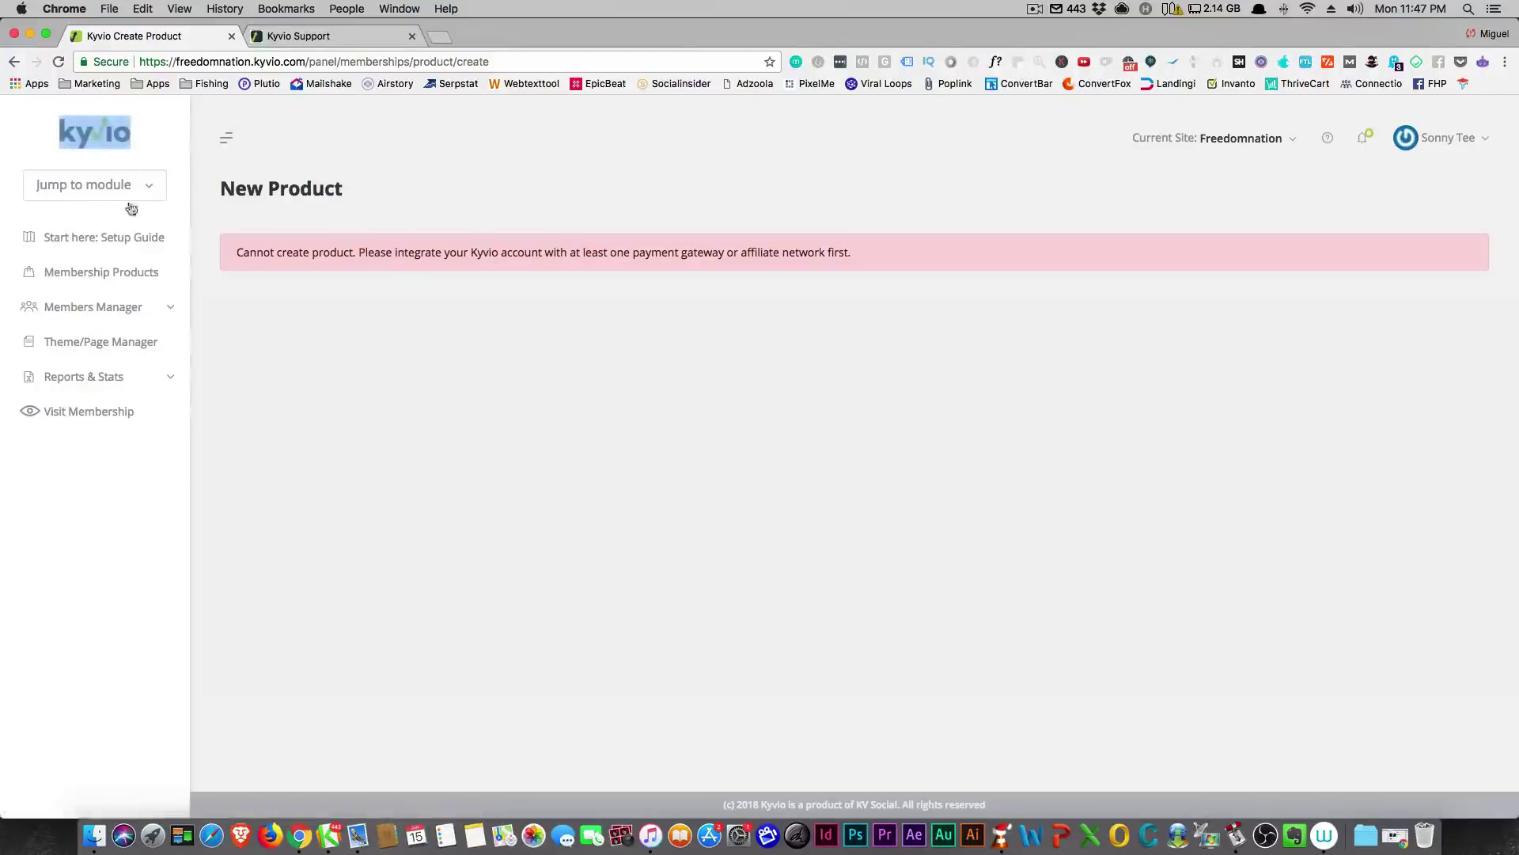
{"action": "left_click", "coordinate": [79, 553]}
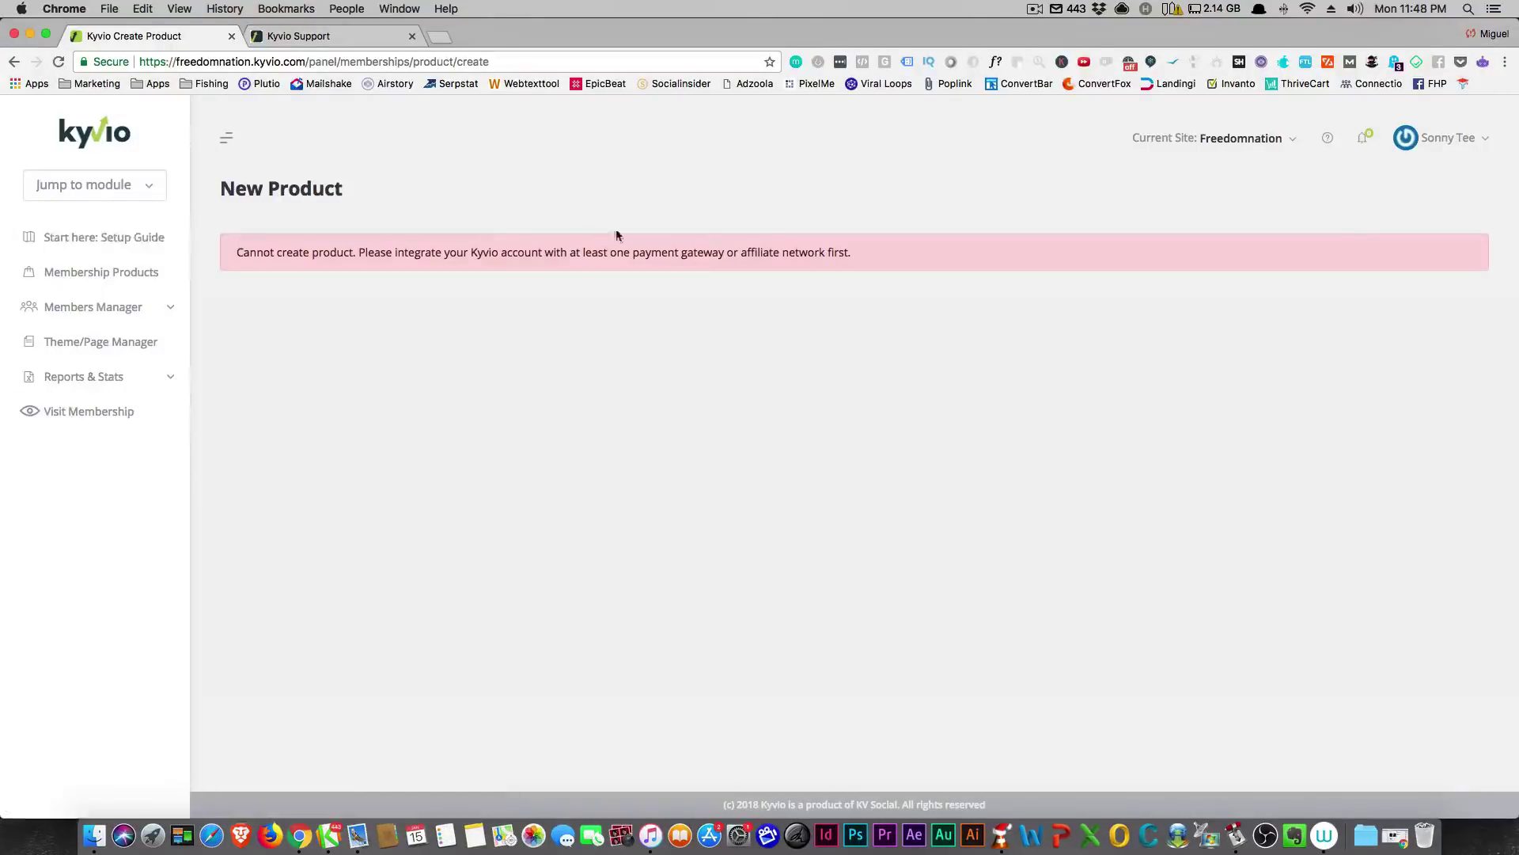
Step: Check the Current Site options, then open the membership Setup Guide's ThriveCart integration form
{"action": "left_click", "coordinate": [1289, 145]}
{"action": "left_click", "coordinate": [1041, 203]}
{"action": "left_click", "coordinate": [130, 254]}
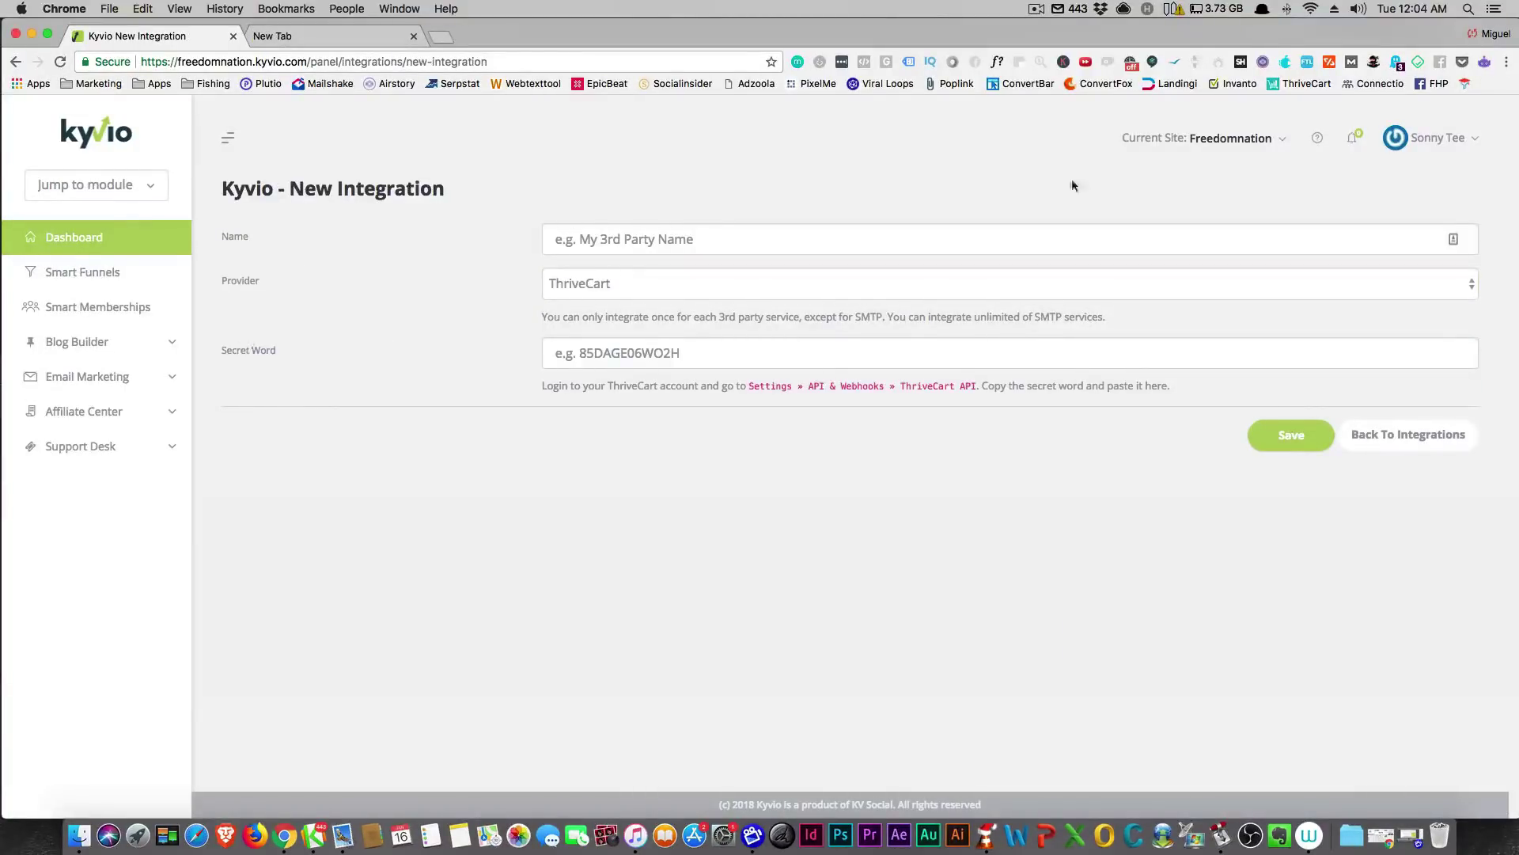
Step: Check the account menu, then expand and scroll the New Integration form's Provider list
{"action": "left_click", "coordinate": [1476, 141]}
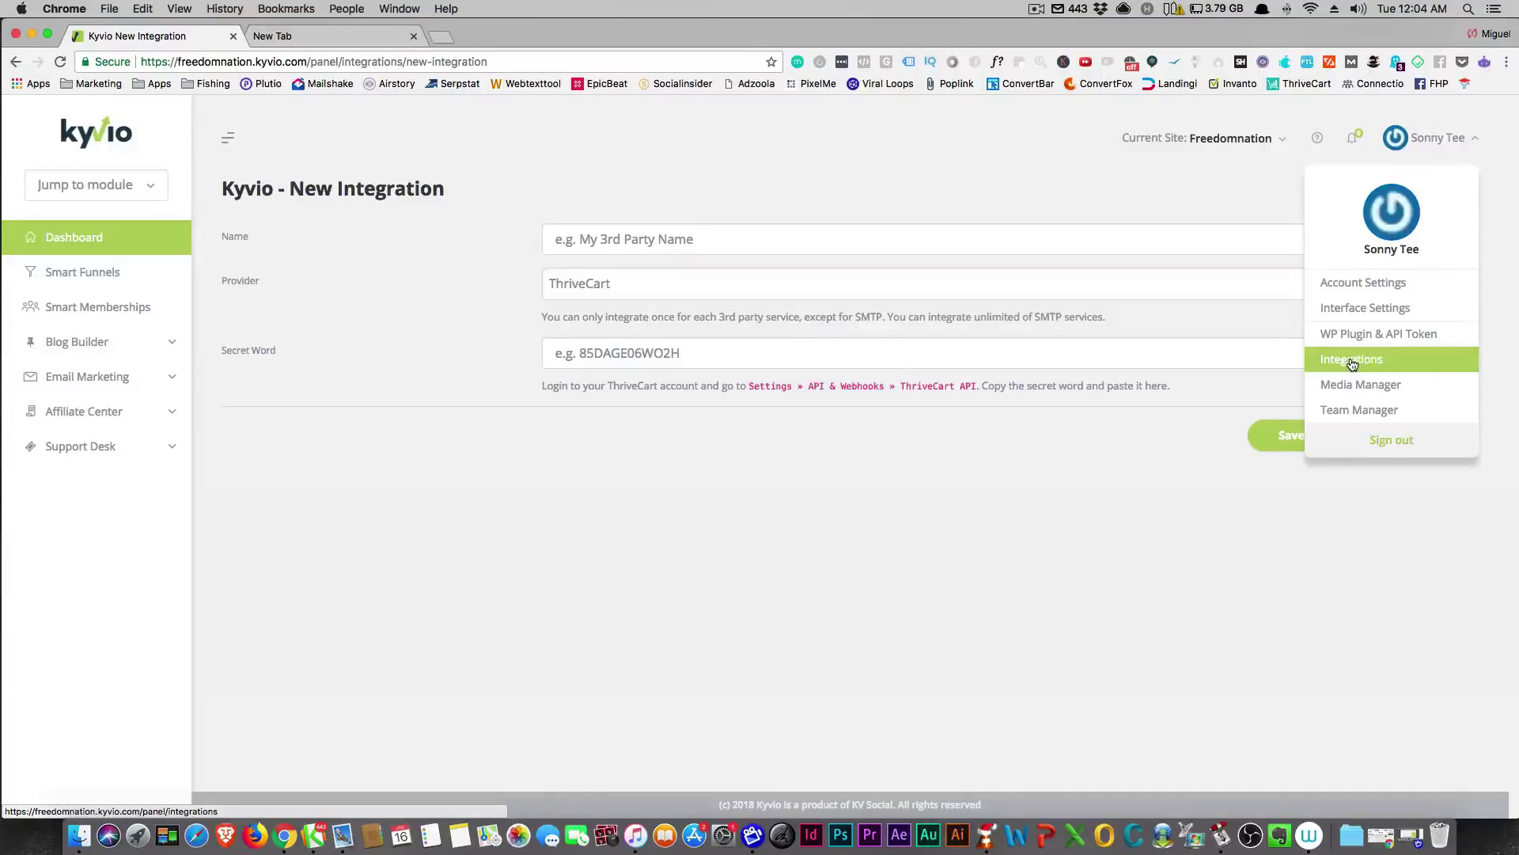
{"action": "left_click", "coordinate": [383, 213]}
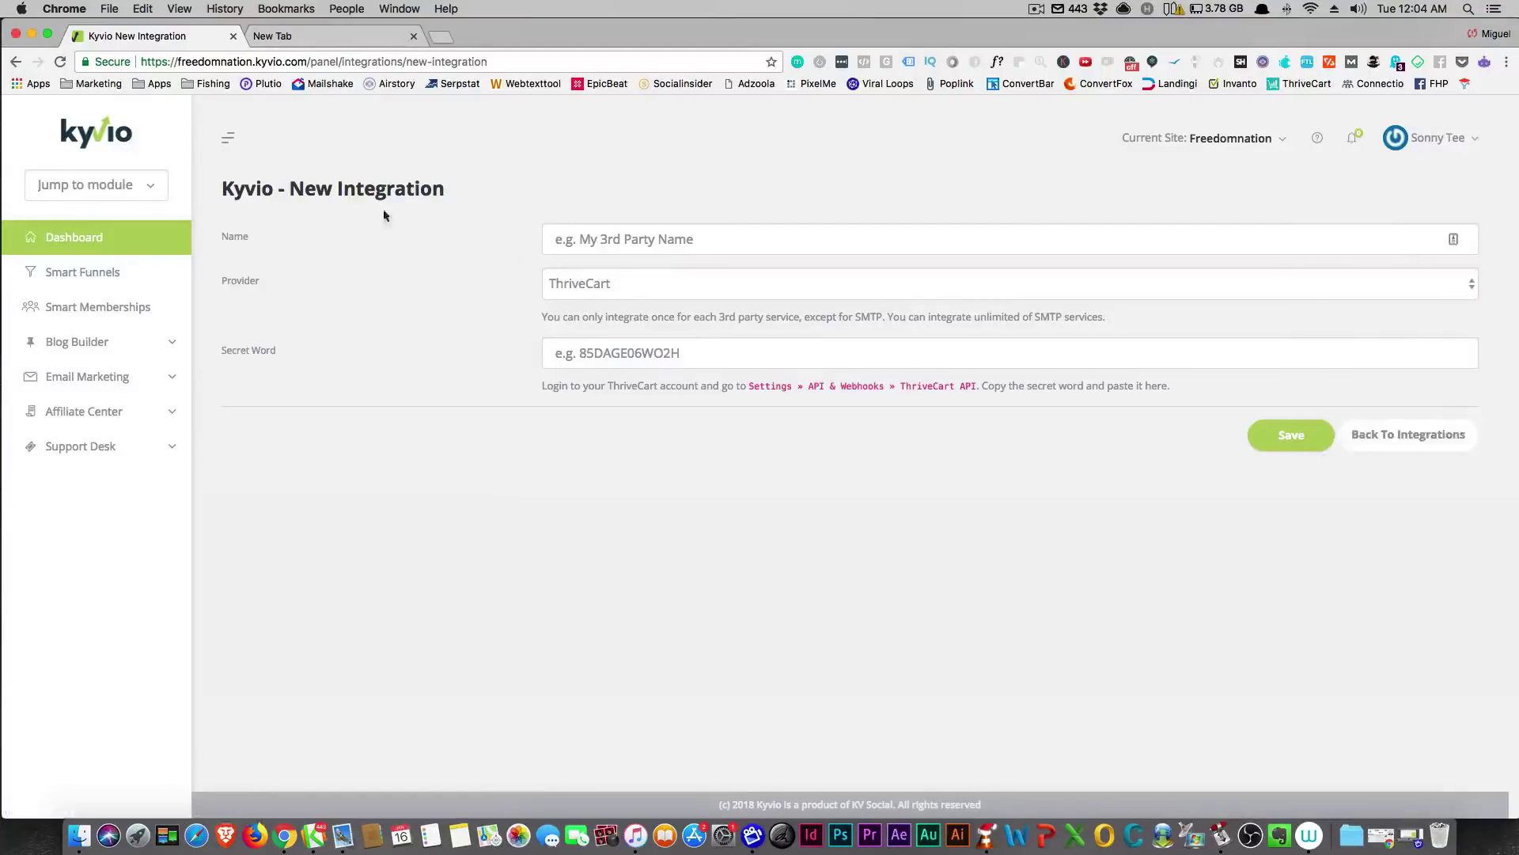
{"action": "left_click", "coordinate": [601, 283]}
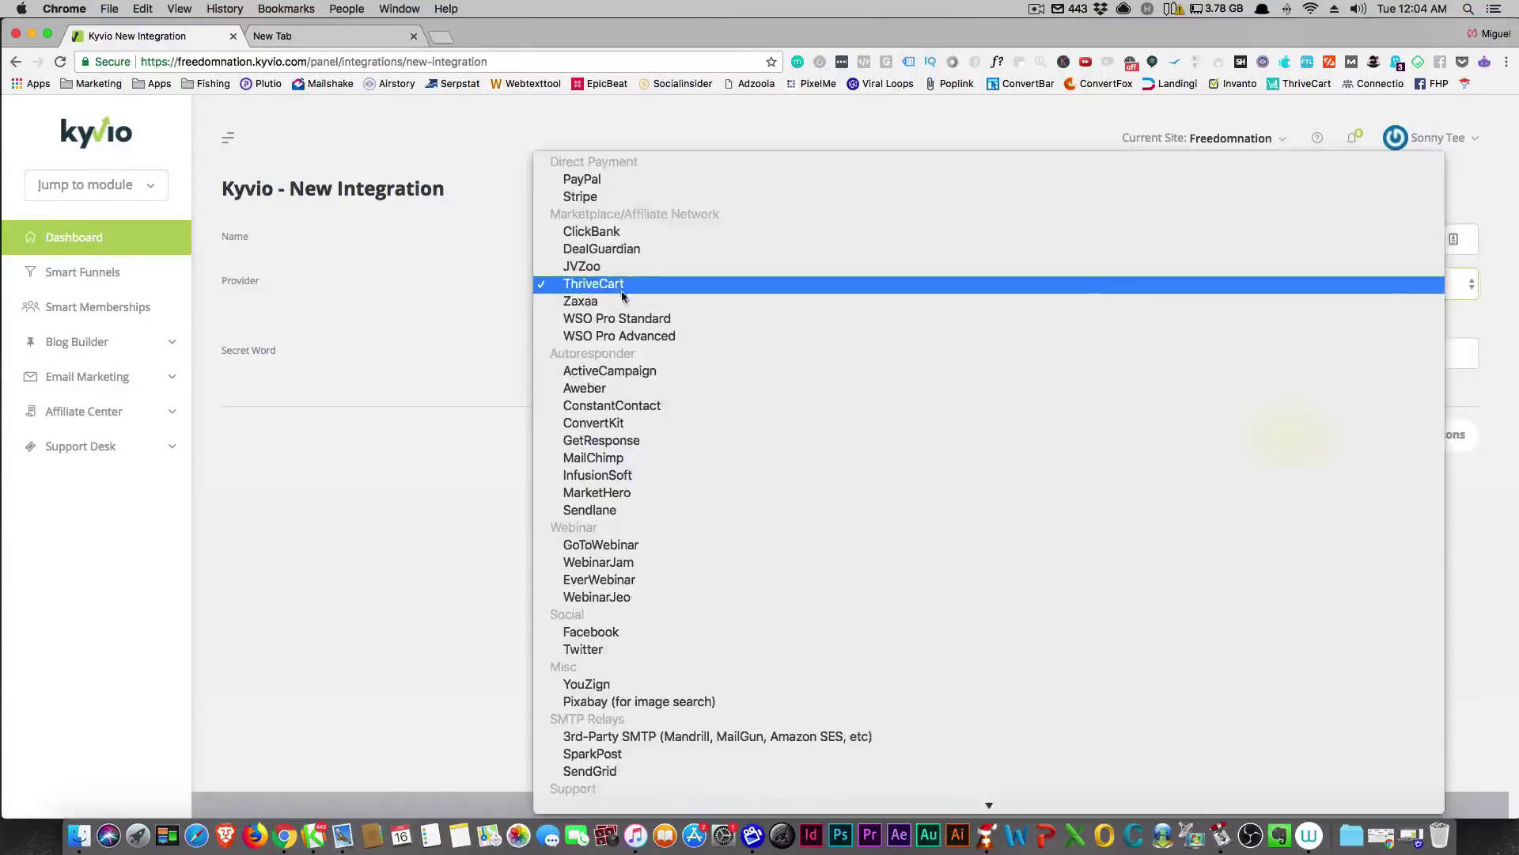
{"action": "scroll", "coordinate": [645, 395], "scroll_direction": "down", "scroll_amount": 1}
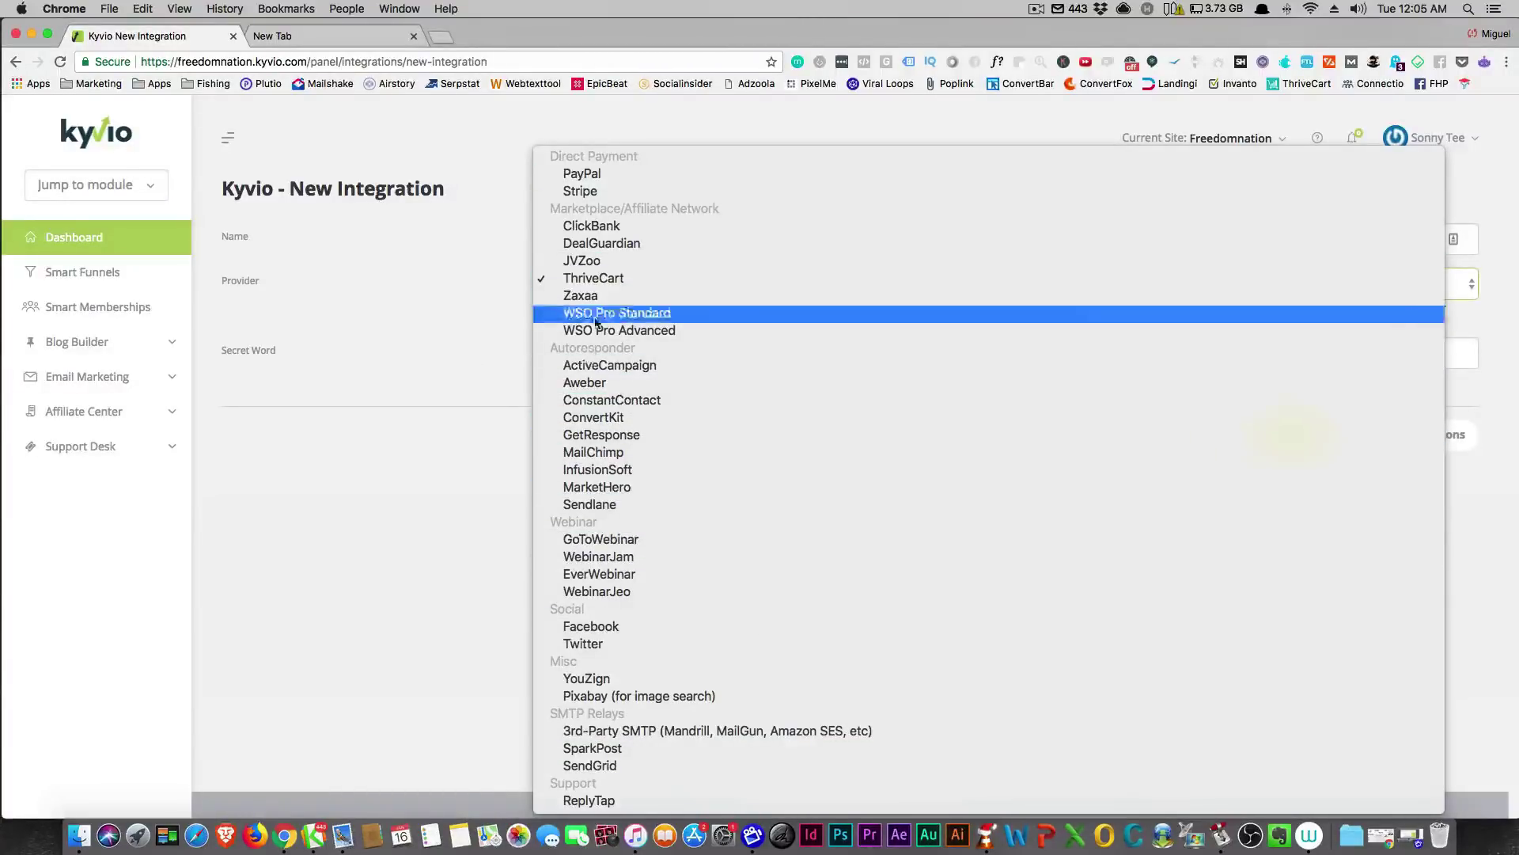
Step: Keep ThriveCart as provider, focus the Secret Word and Name fields, and reopen the Provider list
{"action": "left_click", "coordinate": [478, 316]}
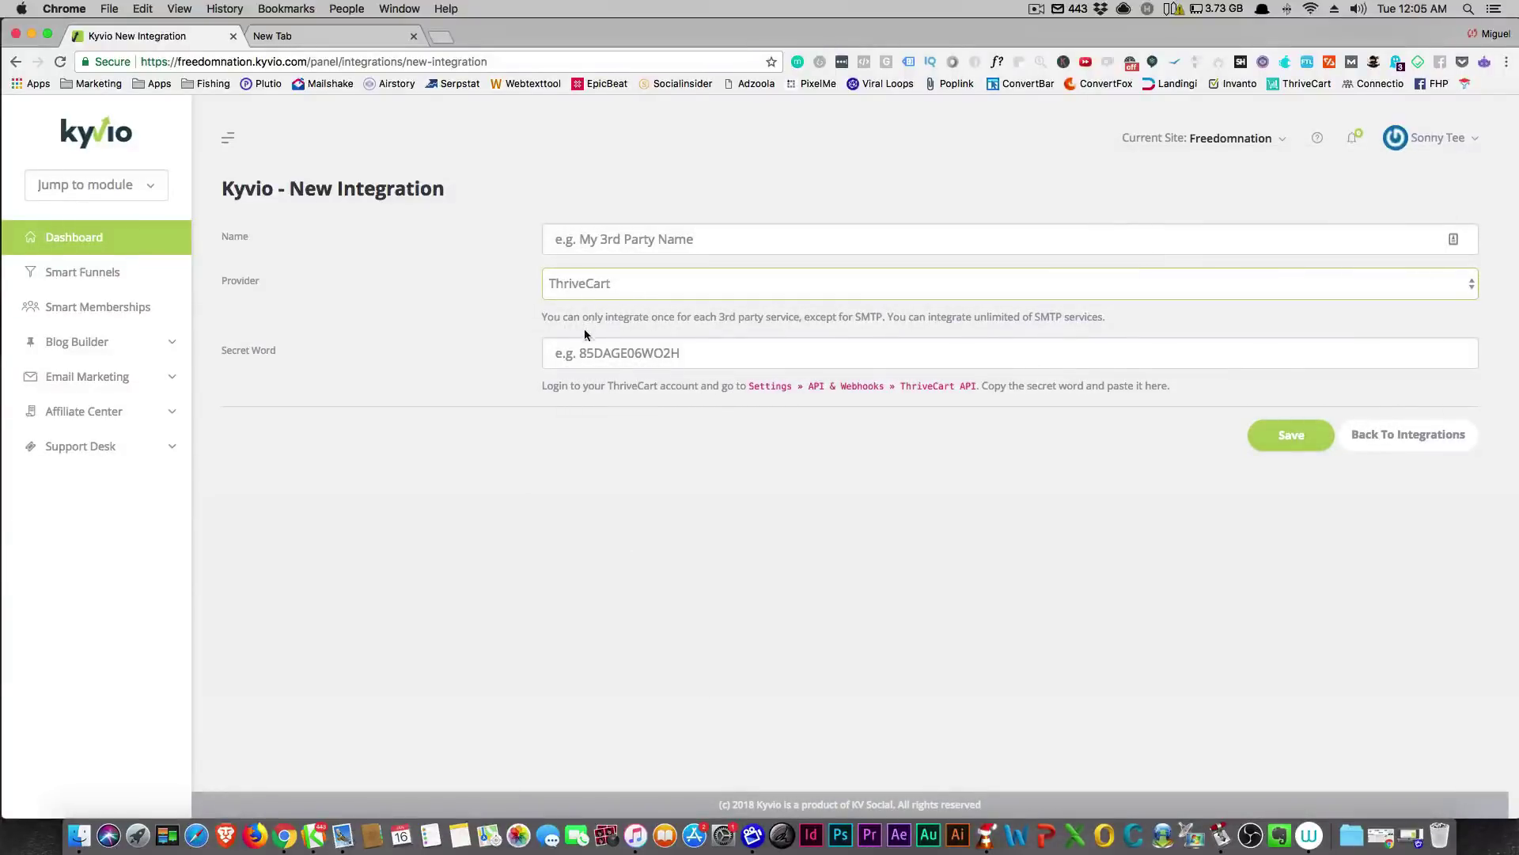
{"action": "left_click", "coordinate": [586, 358]}
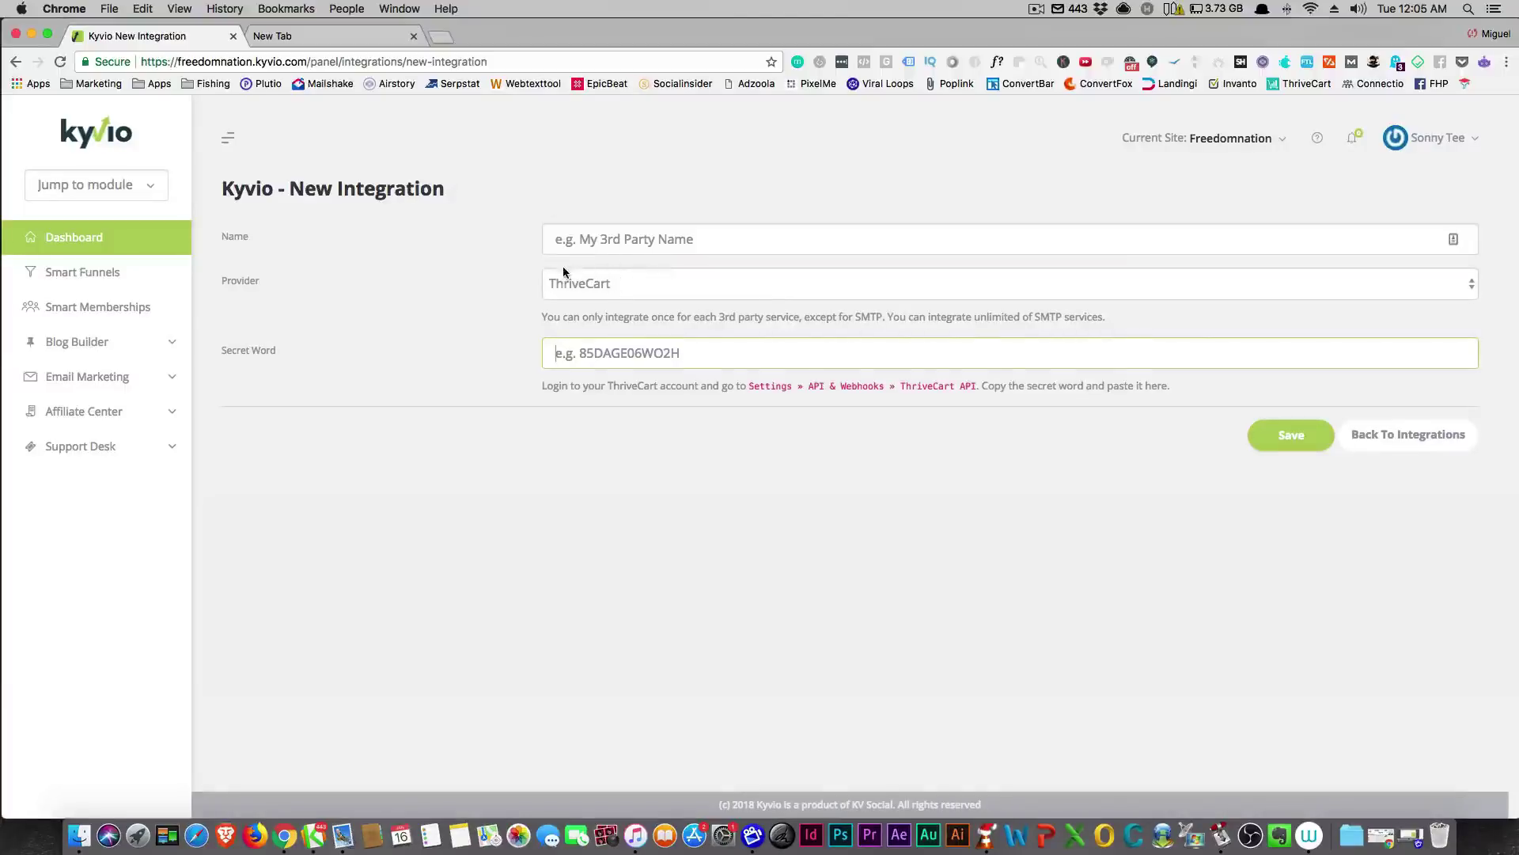
{"action": "left_click", "coordinate": [554, 243]}
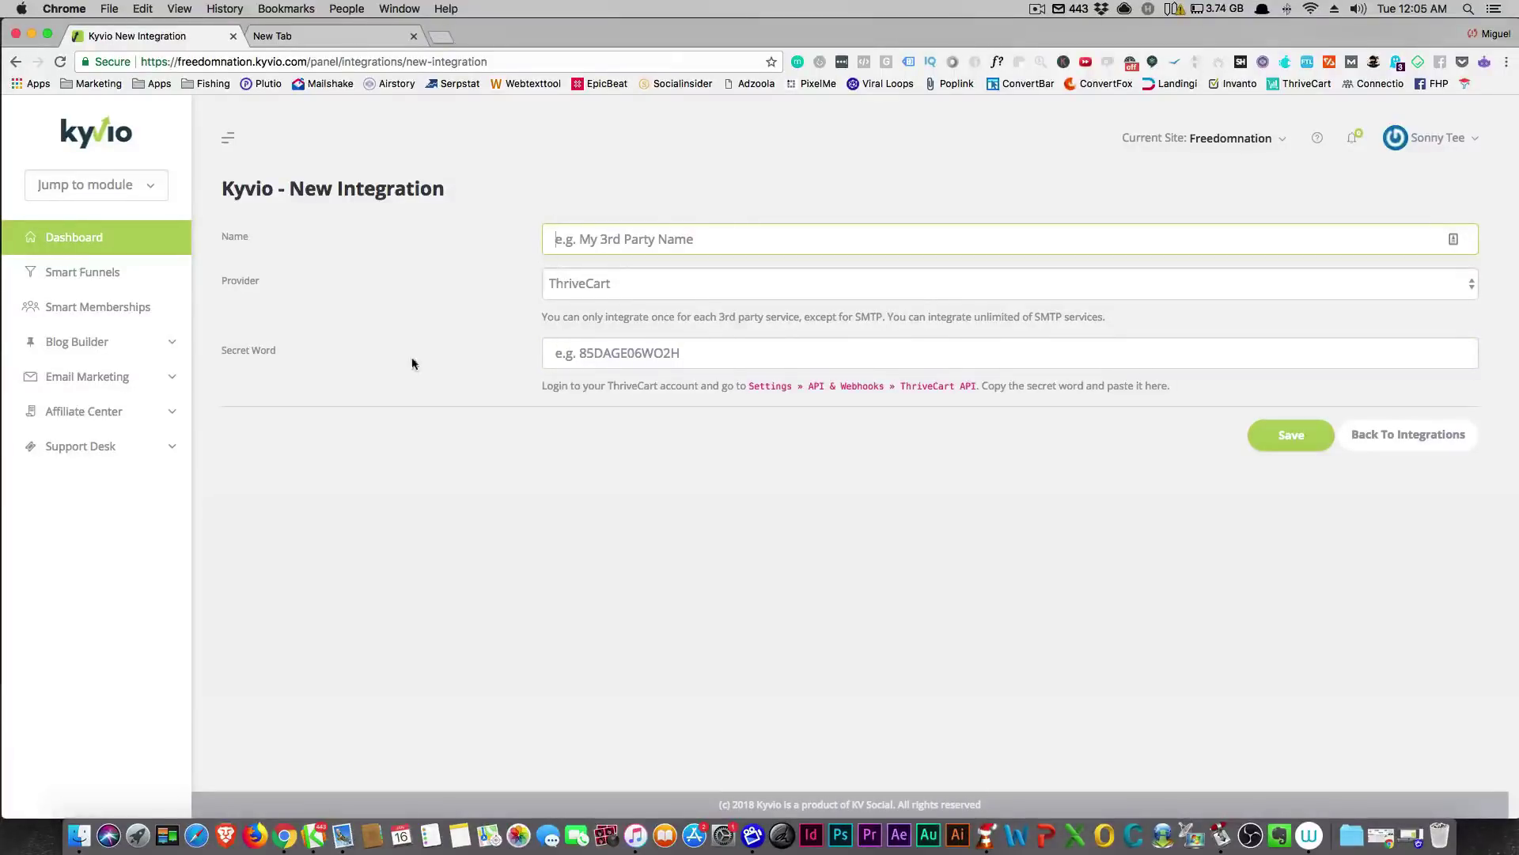
{"action": "left_click", "coordinate": [601, 283]}
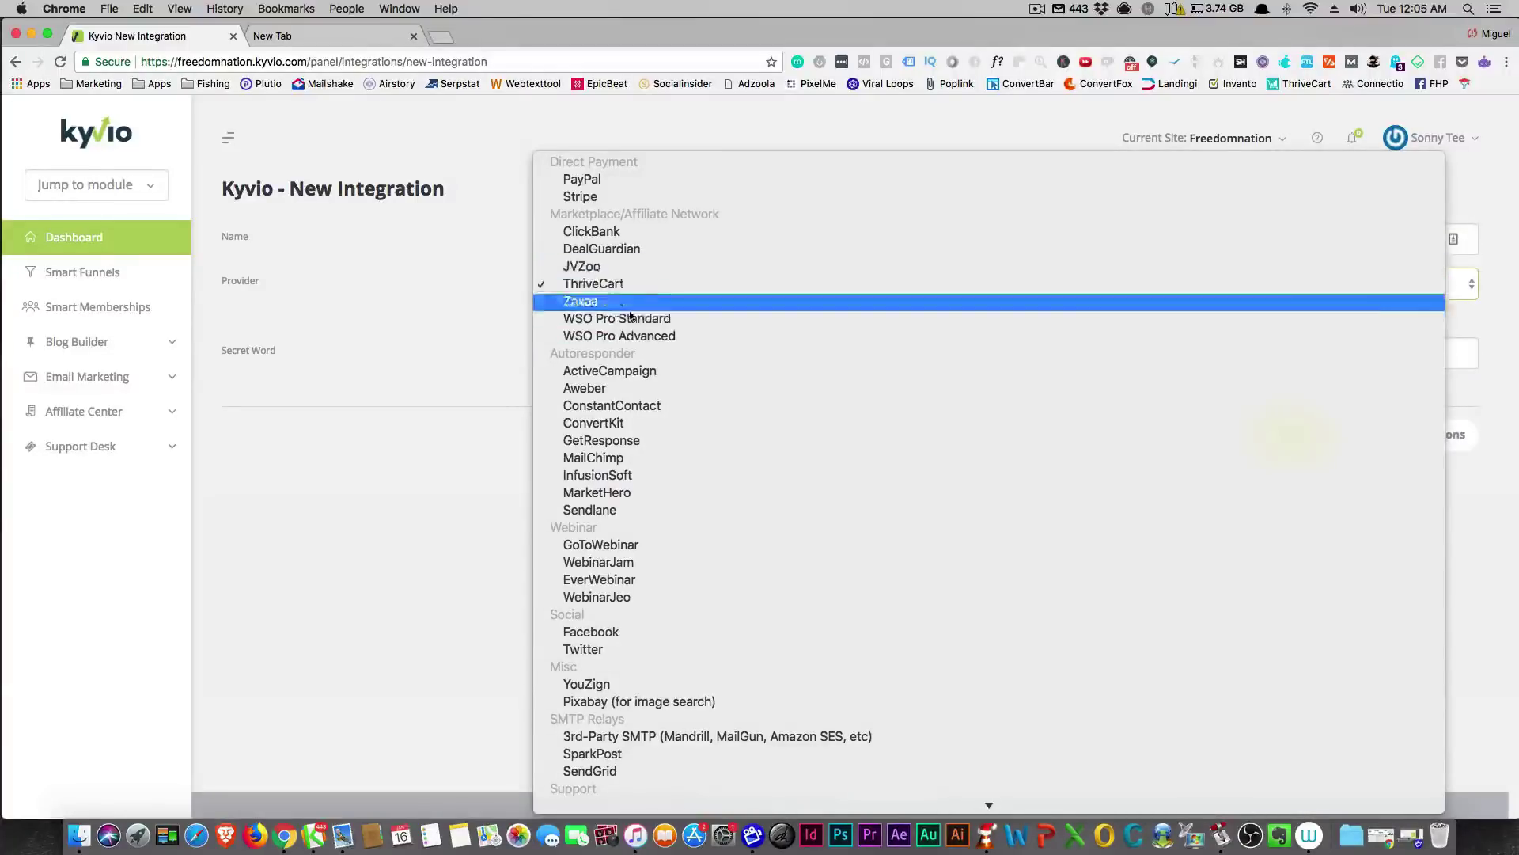